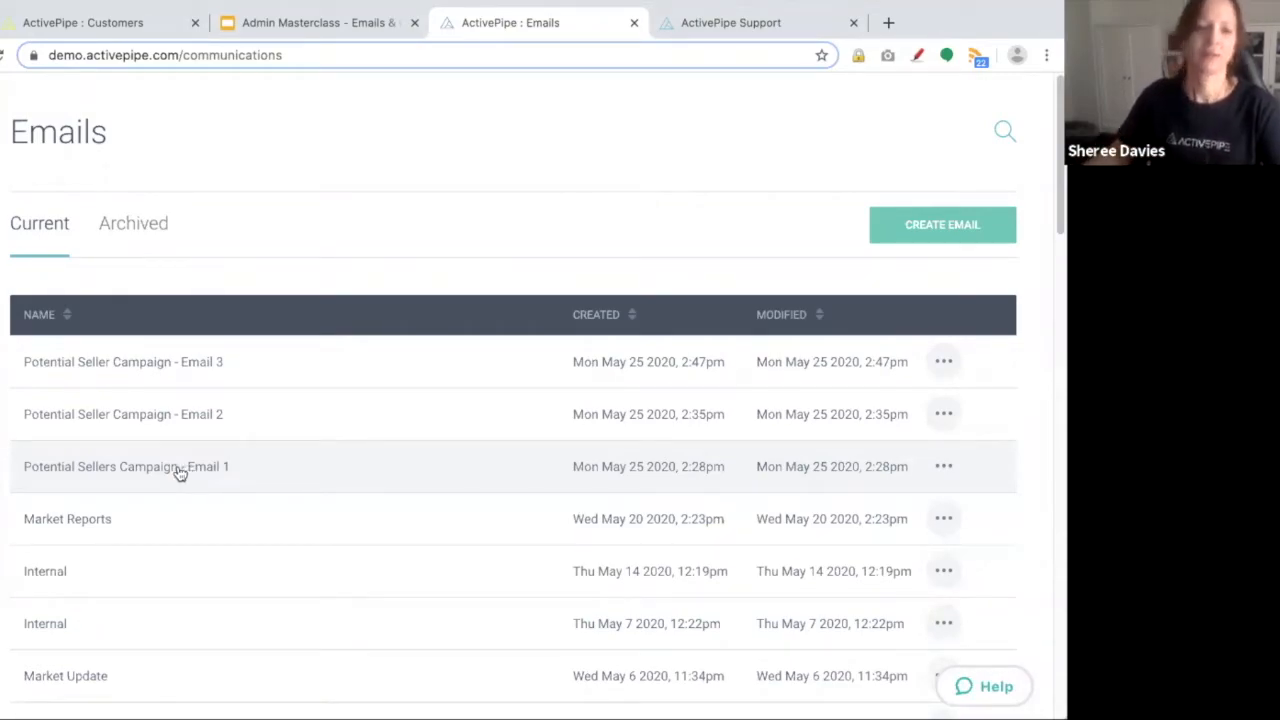
Preview Potential Sellers Campaign - Email 1, examine its introduction and article sections, and return to the email list.
{"action": "left_click", "coordinate": [178, 467]}
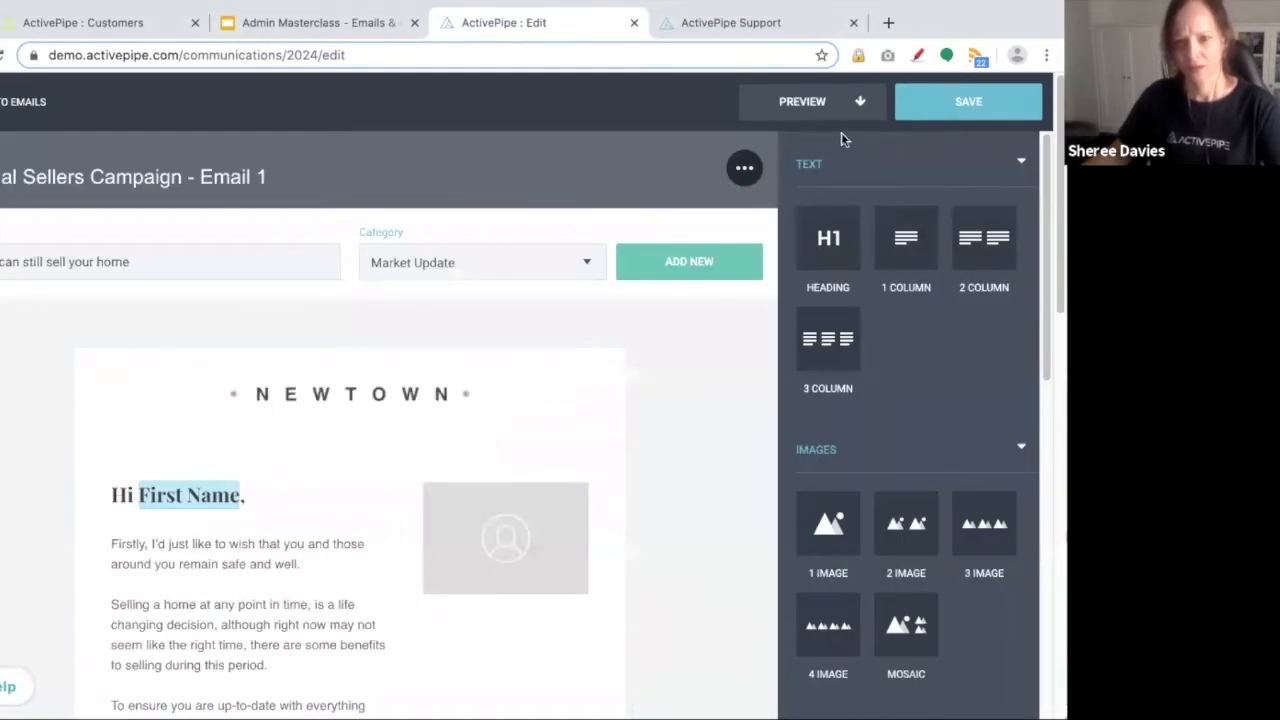
{"action": "left_click", "coordinate": [824, 102]}
{"action": "left_click", "coordinate": [812, 132]}
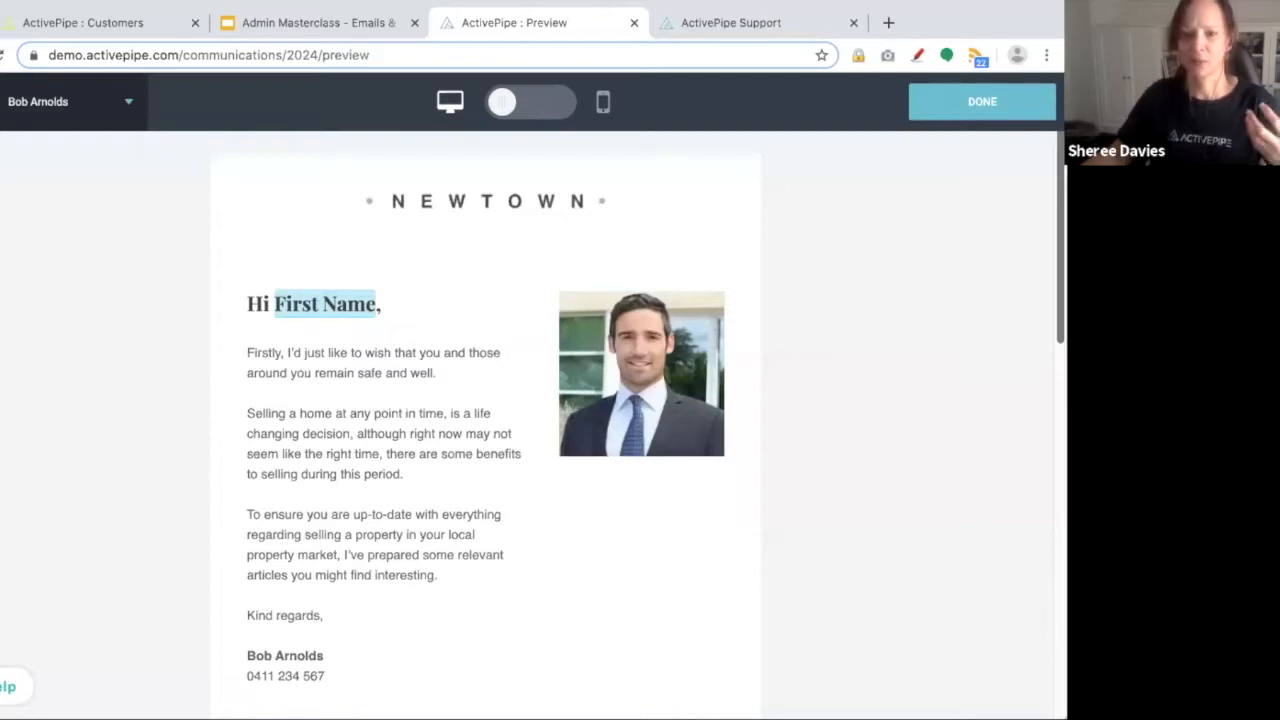
{"action": "scroll", "coordinate": [647, 424], "scroll_direction": "down", "scroll_amount": 3}
{"action": "scroll", "coordinate": [647, 424], "scroll_direction": "down", "scroll_amount": 1}
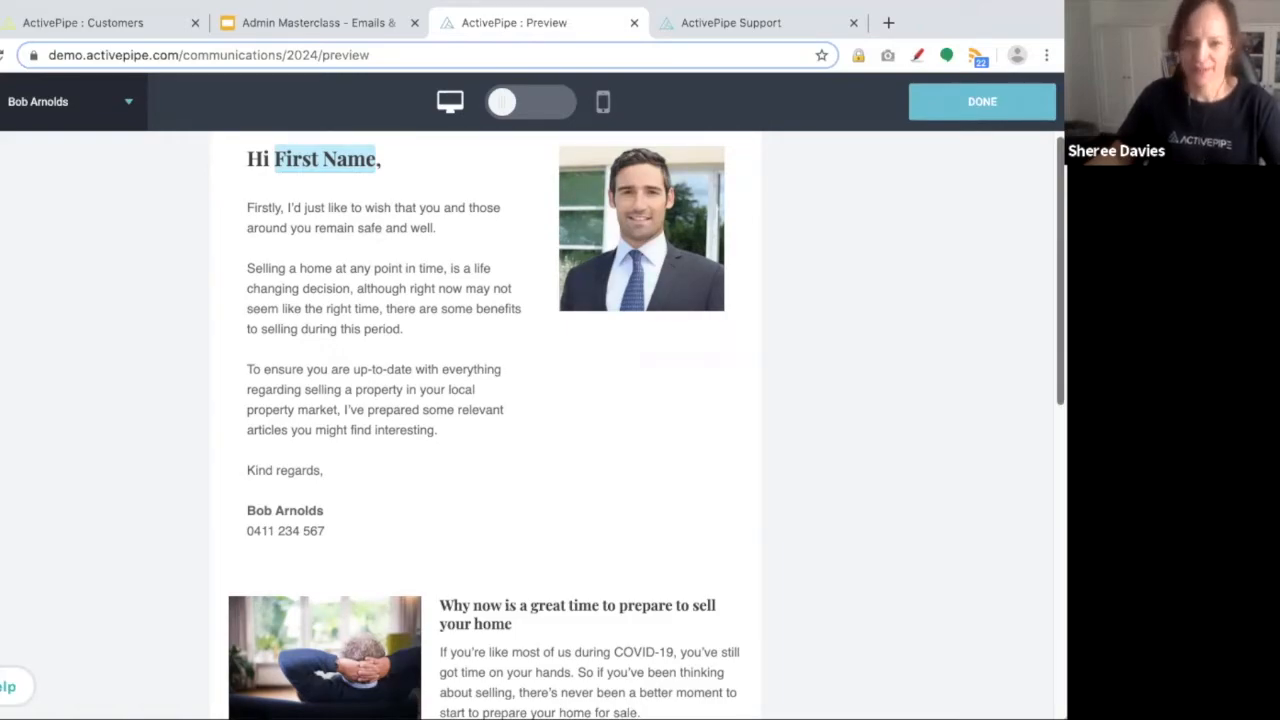
{"action": "scroll", "coordinate": [640, 425], "scroll_direction": "down", "scroll_amount": 3}
{"action": "scroll", "coordinate": [640, 425], "scroll_direction": "down", "scroll_amount": 3}
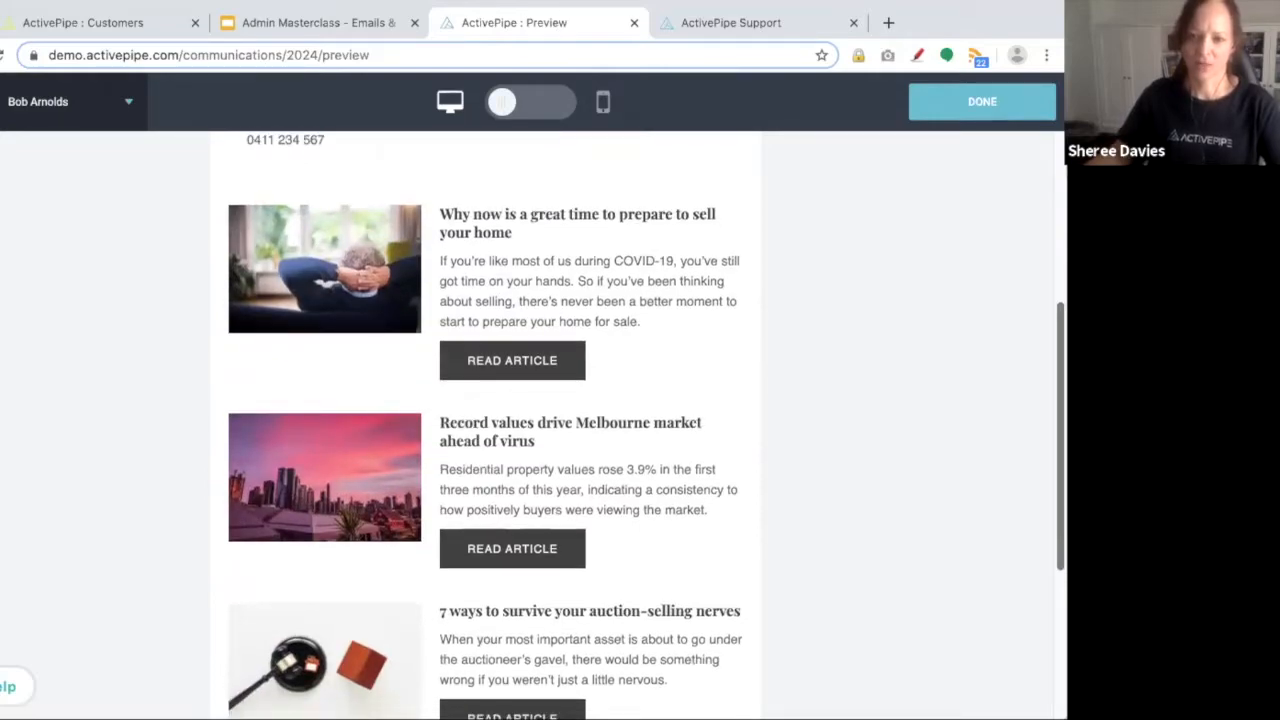
{"action": "scroll", "coordinate": [640, 425], "scroll_direction": "down", "scroll_amount": 2}
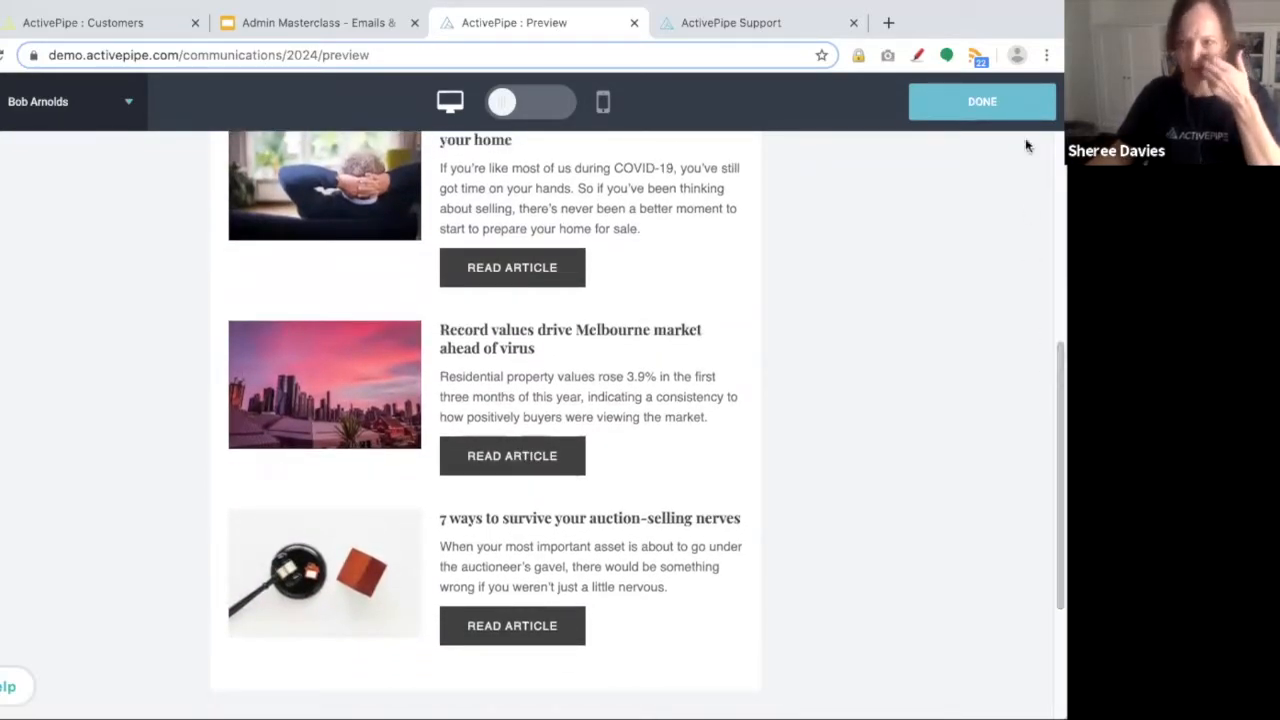
{"action": "left_click", "coordinate": [1012, 108]}
{"action": "left_click", "coordinate": [12, 103]}
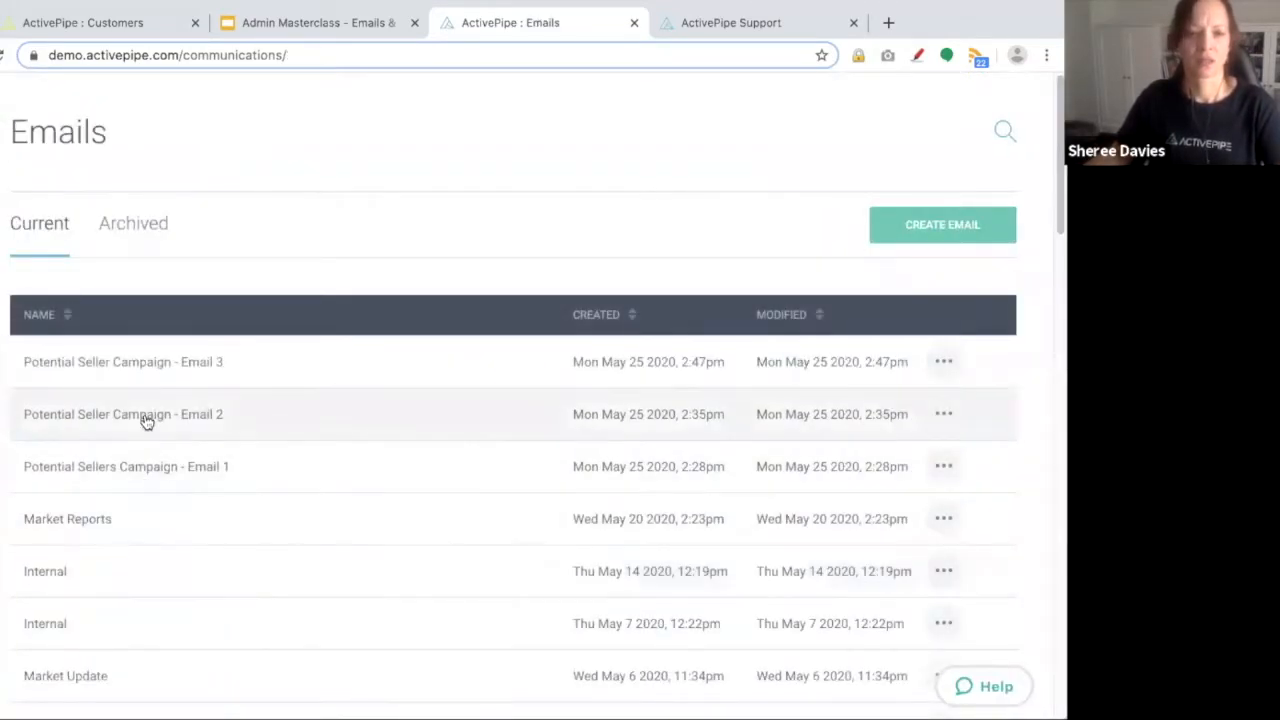
Preview Potential Seller Campaign - Email 2, examine its introduction, client video and sold properties, and return to the email list.
{"action": "left_click", "coordinate": [143, 416]}
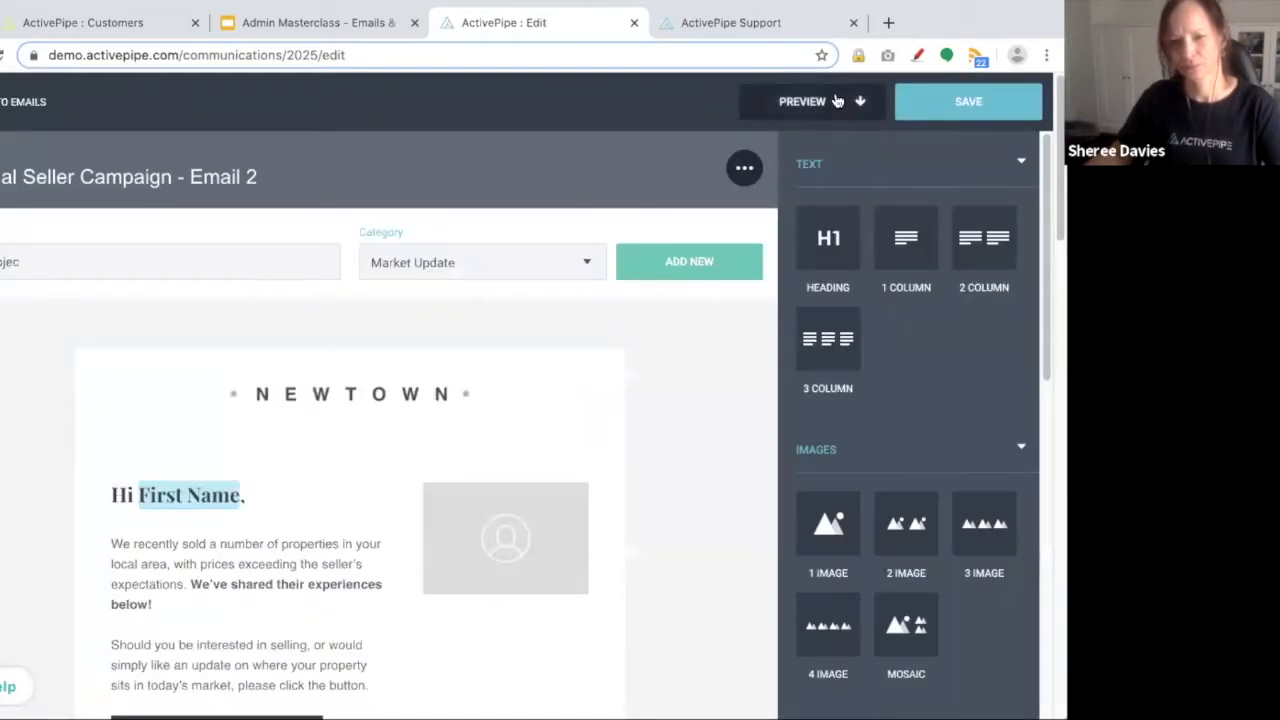
{"action": "left_click", "coordinate": [835, 102]}
{"action": "left_click", "coordinate": [757, 140]}
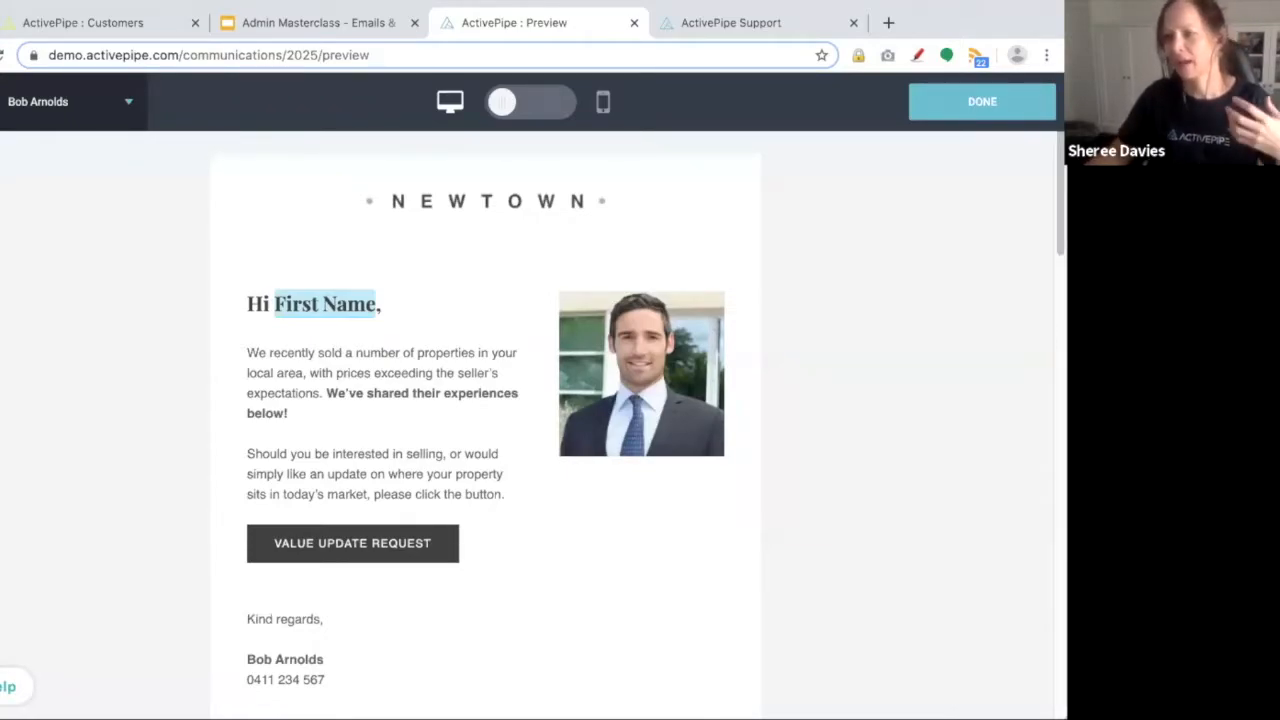
{"action": "scroll", "coordinate": [1049, 252], "scroll_direction": "down", "scroll_amount": 3}
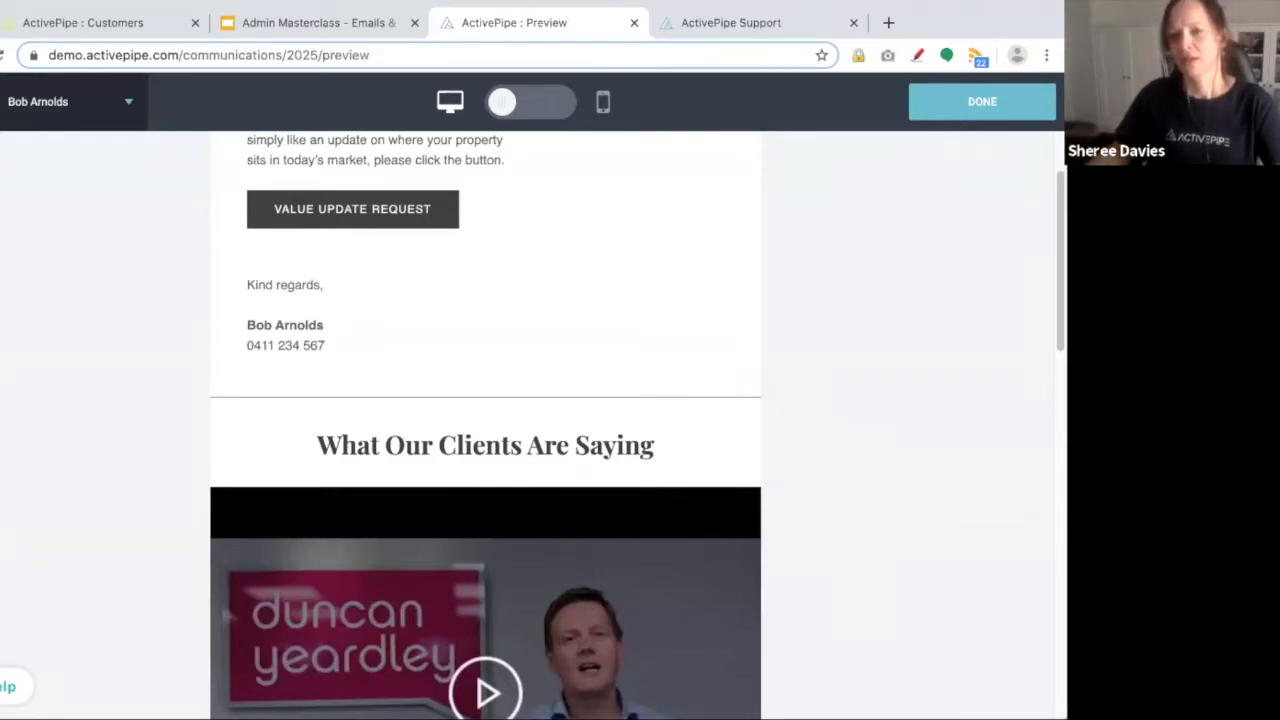
{"action": "scroll", "coordinate": [486, 420], "scroll_direction": "down", "scroll_amount": 3}
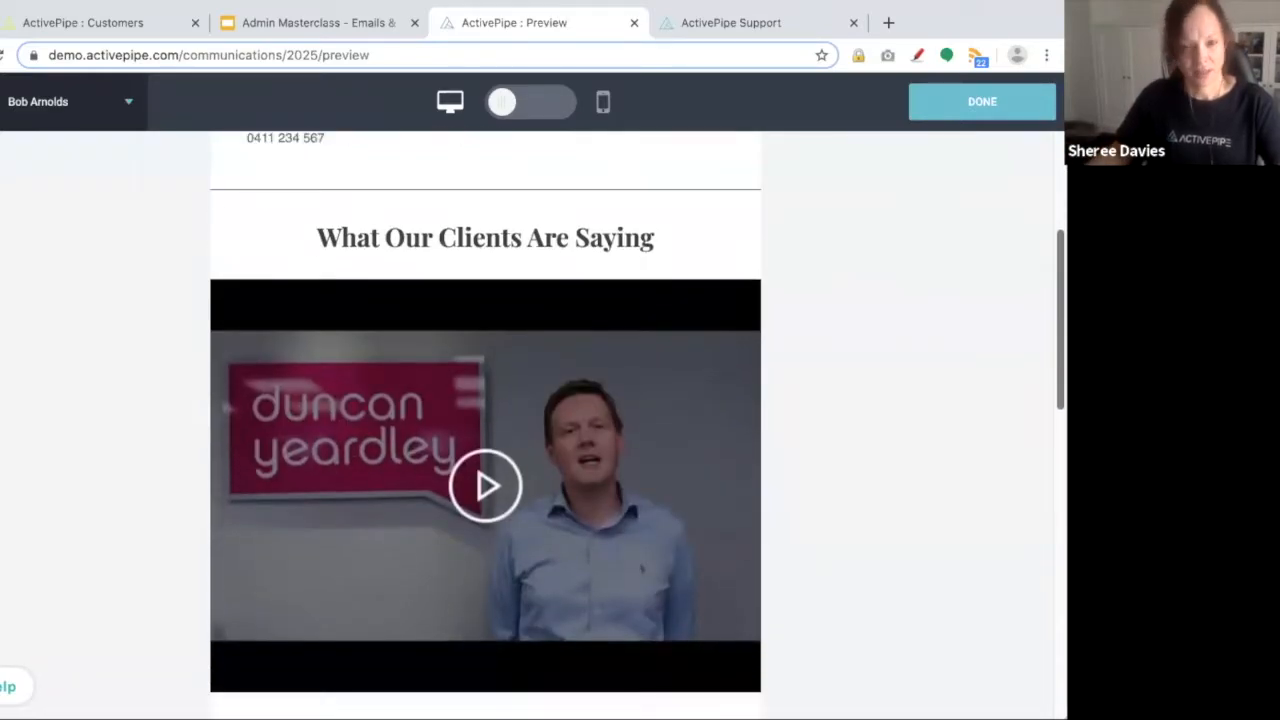
{"action": "scroll", "coordinate": [1043, 483], "scroll_direction": "down", "scroll_amount": 4}
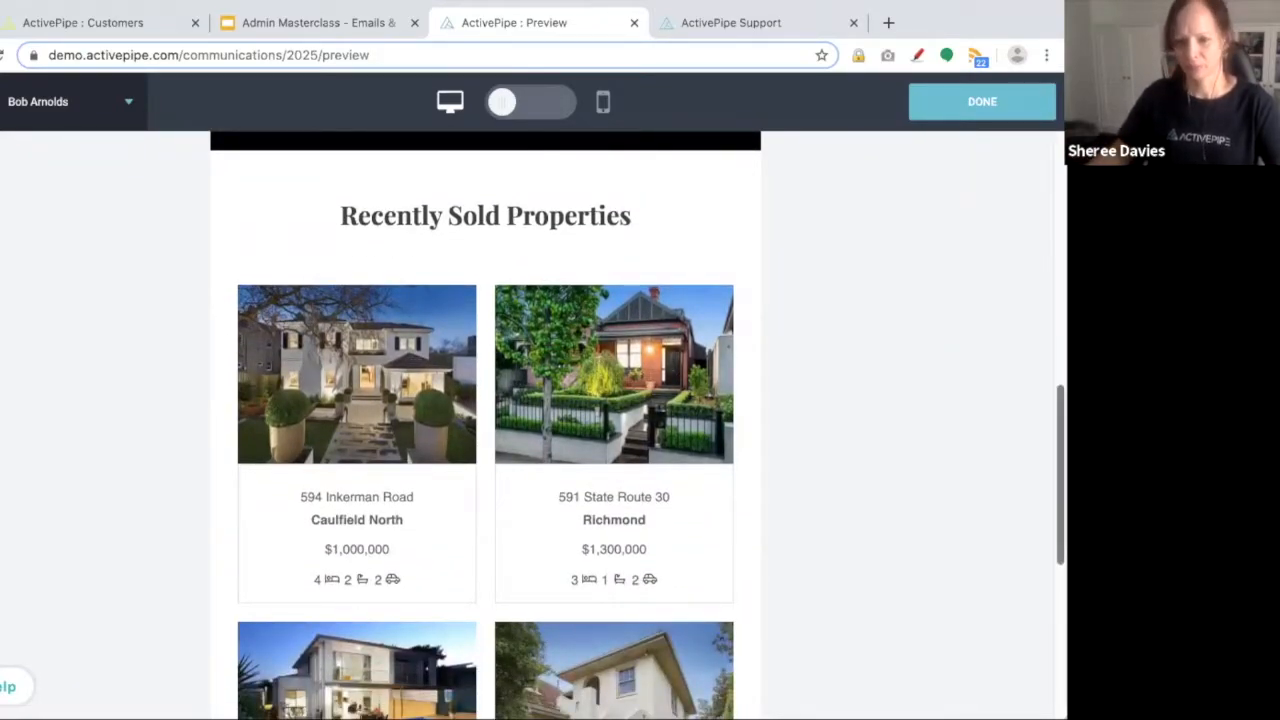
{"action": "scroll", "coordinate": [760, 209], "scroll_direction": "up", "scroll_amount": 9}
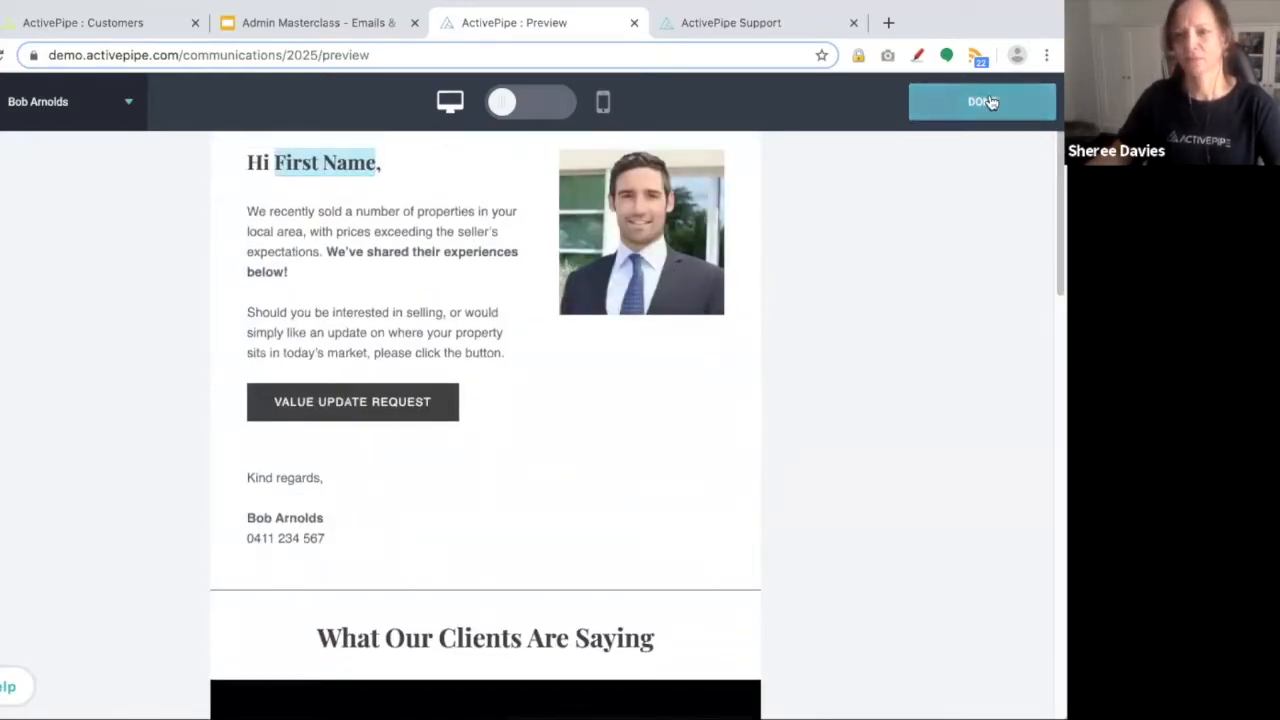
{"action": "left_click", "coordinate": [985, 102]}
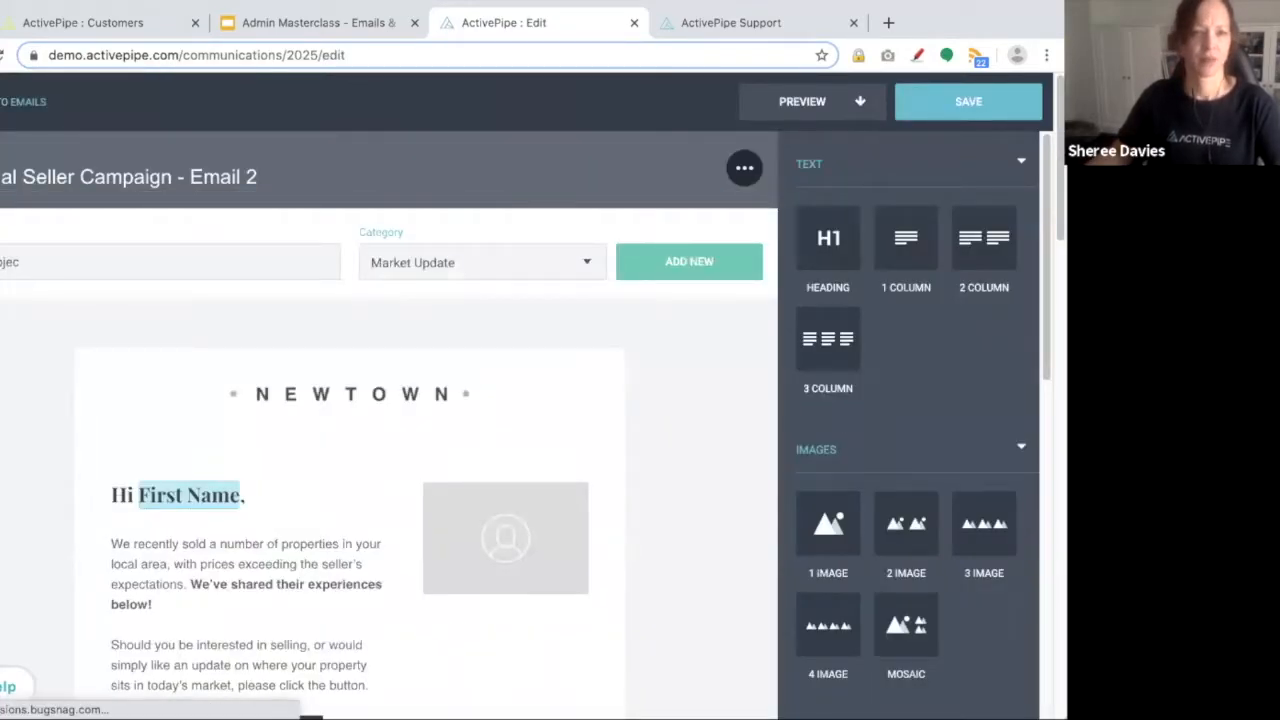
{"action": "left_click", "coordinate": [20, 102]}
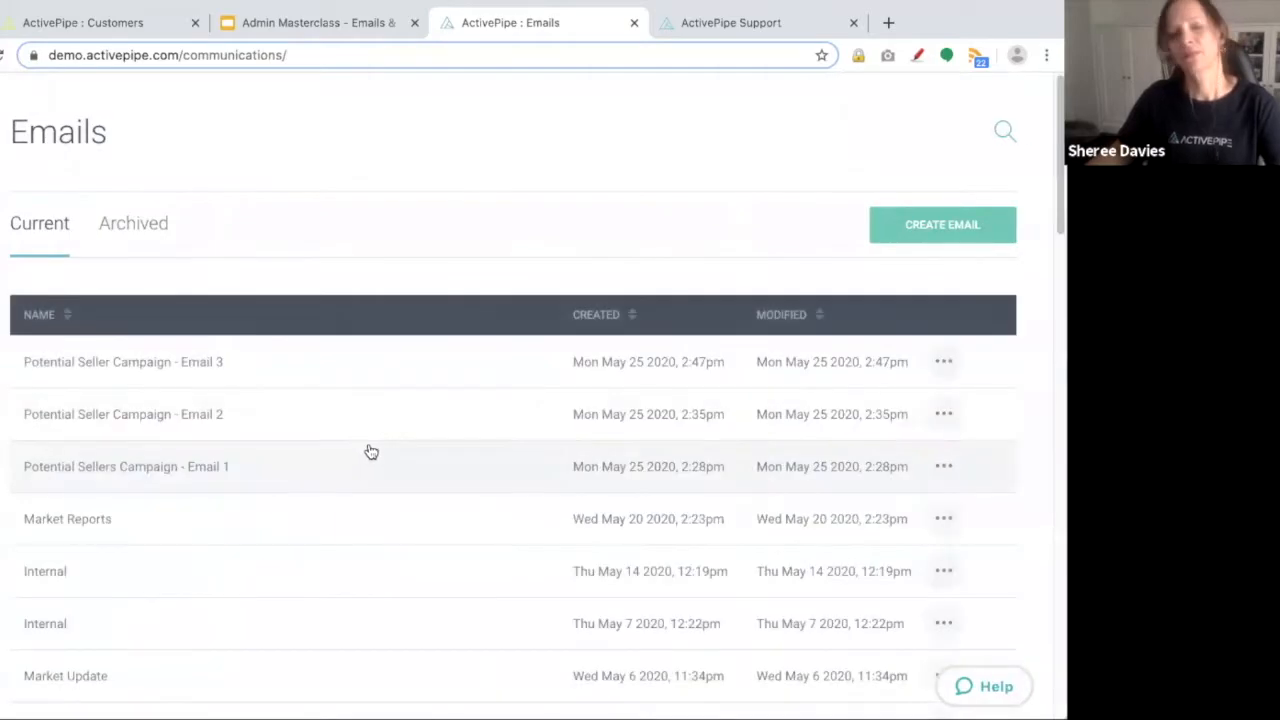
Preview Potential Seller Campaign - Email 3, examine its marketing offers and value update request, and return to the email list.
{"action": "left_click", "coordinate": [200, 366]}
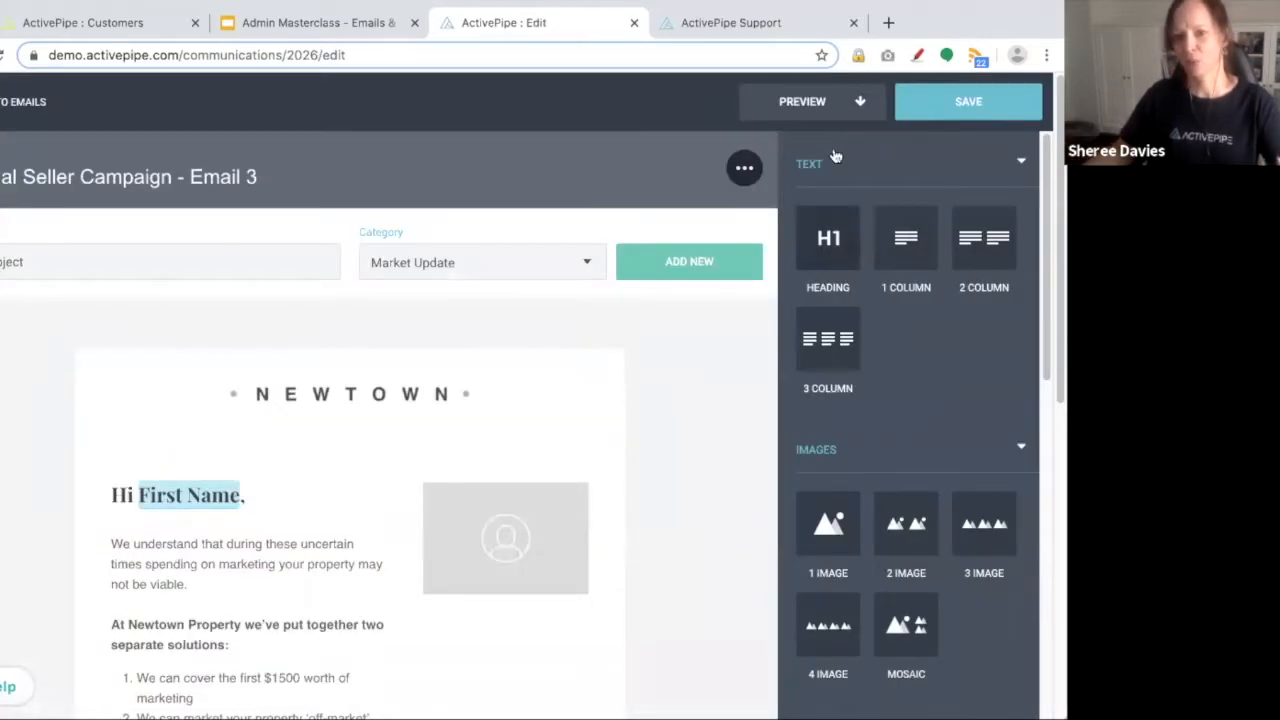
{"action": "left_click", "coordinate": [848, 101]}
{"action": "left_click", "coordinate": [785, 137]}
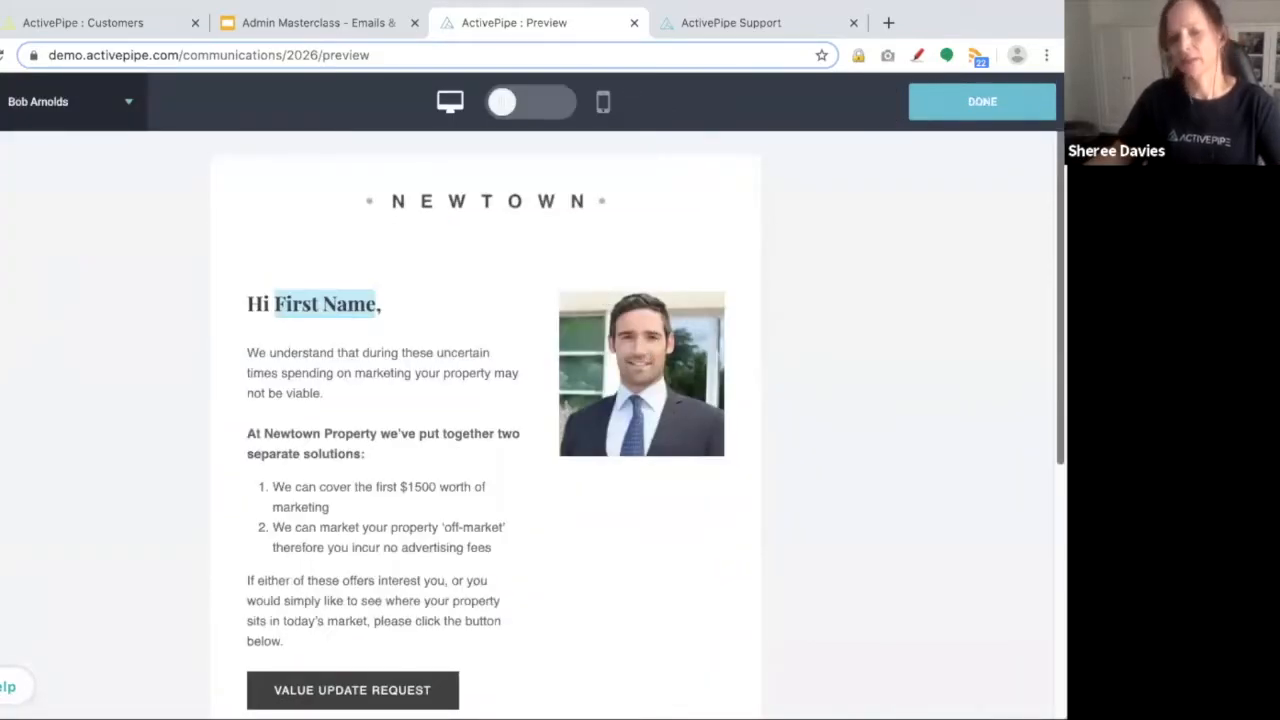
{"action": "scroll", "coordinate": [638, 427], "scroll_direction": "down", "scroll_amount": 3}
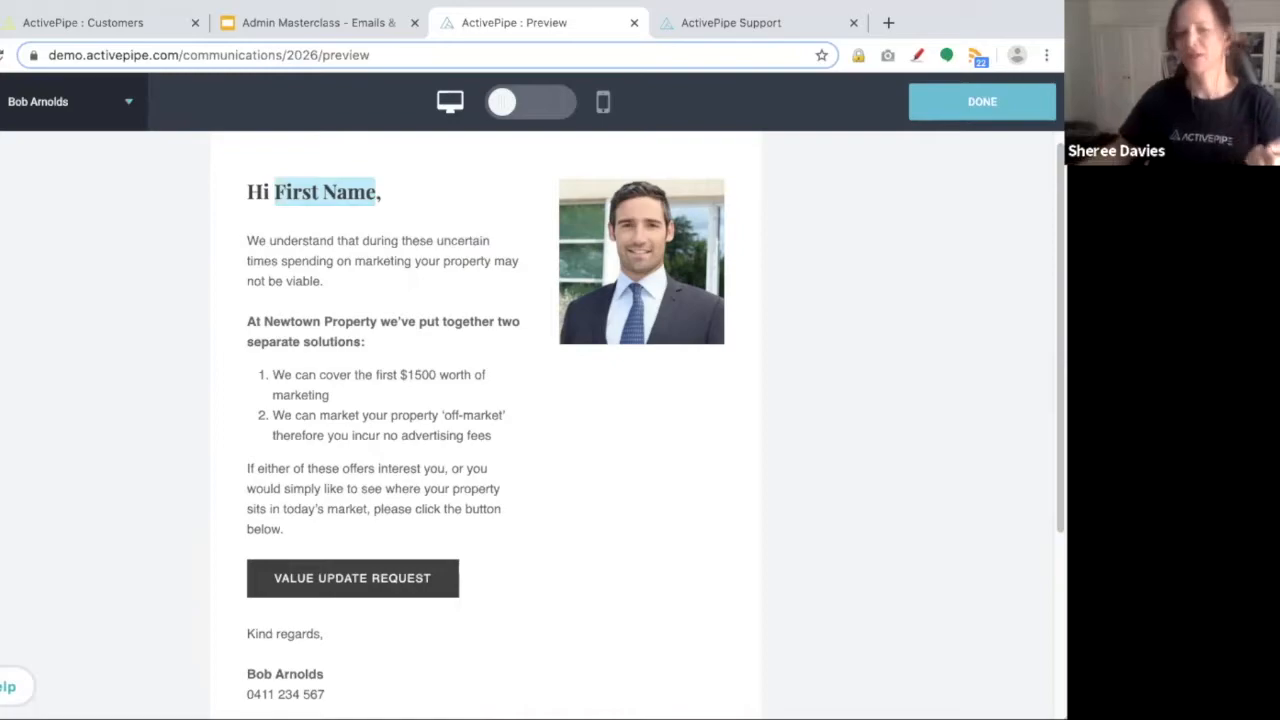
{"action": "mouse_move", "coordinate": [1061, 337]}
{"action": "left_mouse_down"}
{"action": "mouse_move", "coordinate": [1061, 462]}
{"action": "mouse_move", "coordinate": [1061, 354]}
{"action": "left_mouse_up"}
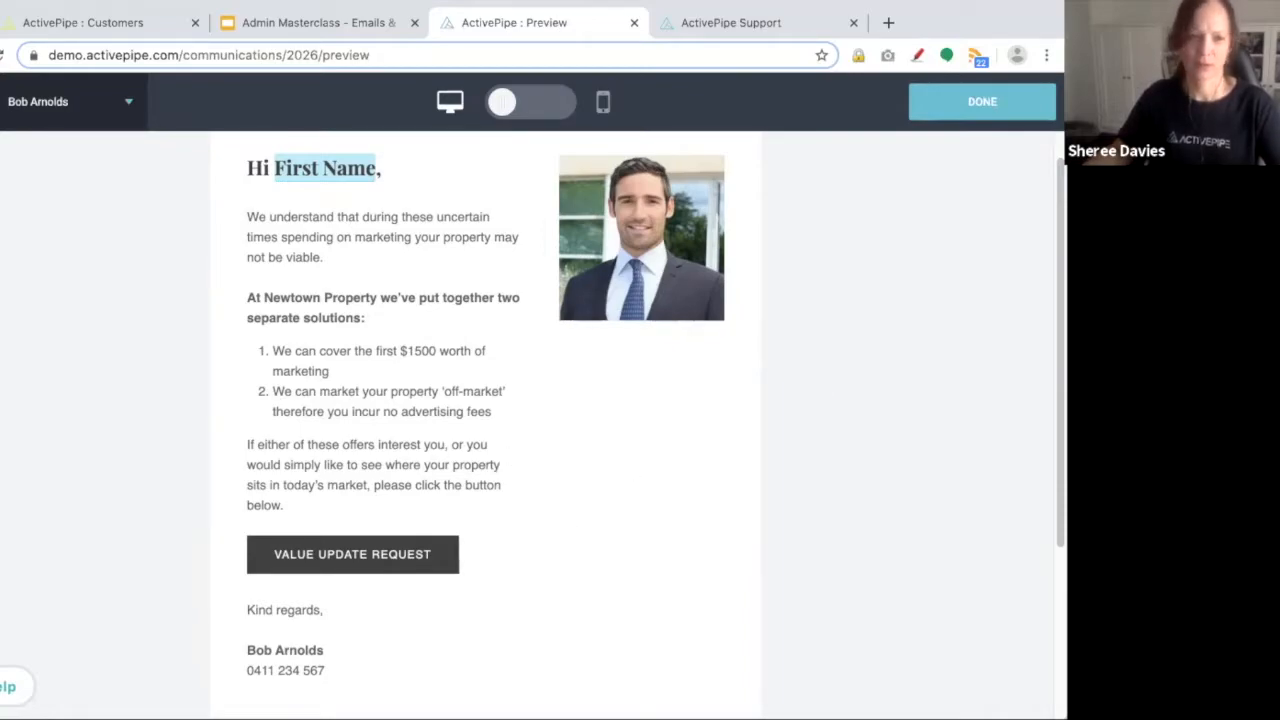
{"action": "left_click", "coordinate": [984, 102]}
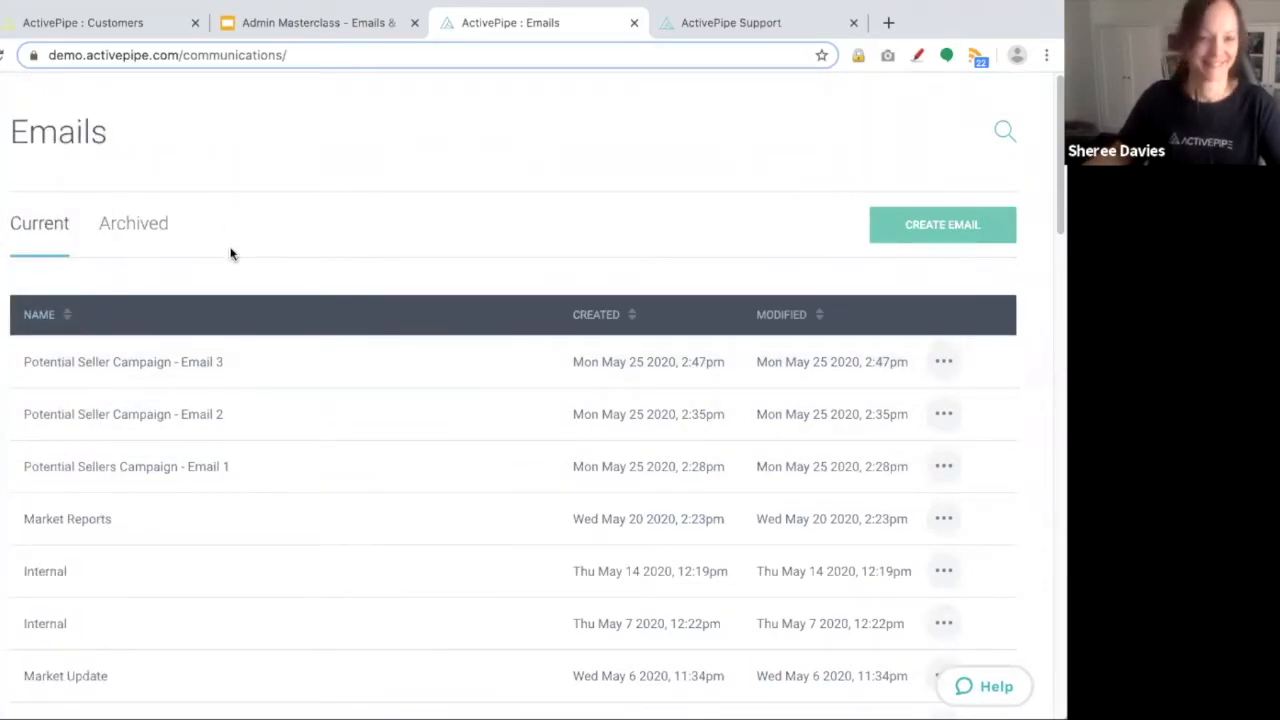
Create a new email from the Newtown Template AU and name it "Potential Sellers - E1".
{"action": "left_click", "coordinate": [915, 220]}
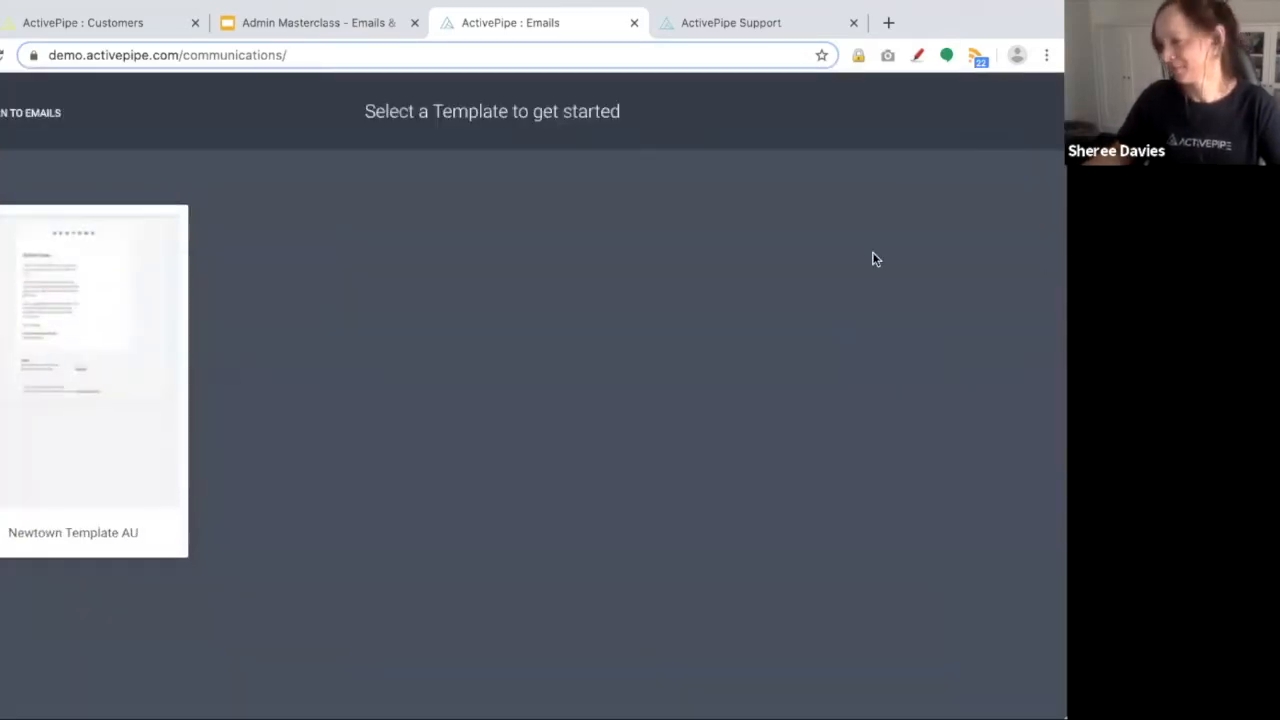
{"action": "left_click", "coordinate": [8, 116]}
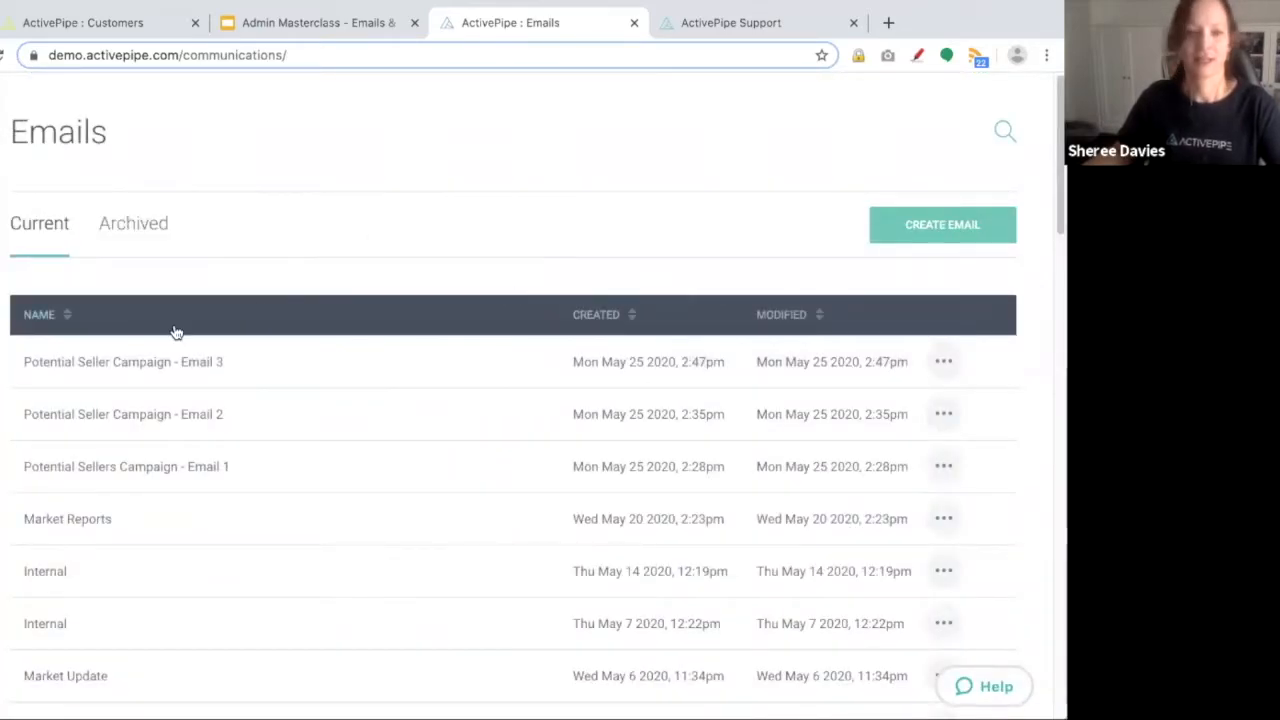
{"action": "left_click", "coordinate": [940, 228]}
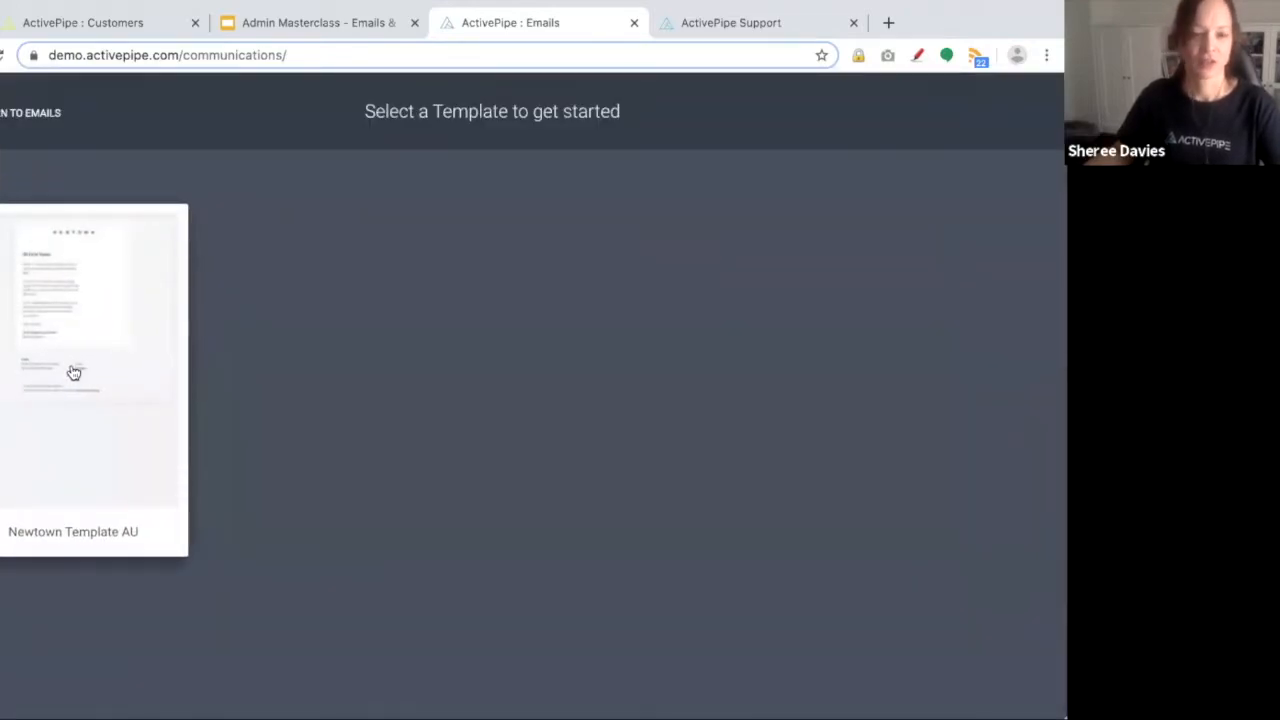
{"action": "left_click", "coordinate": [72, 372]}
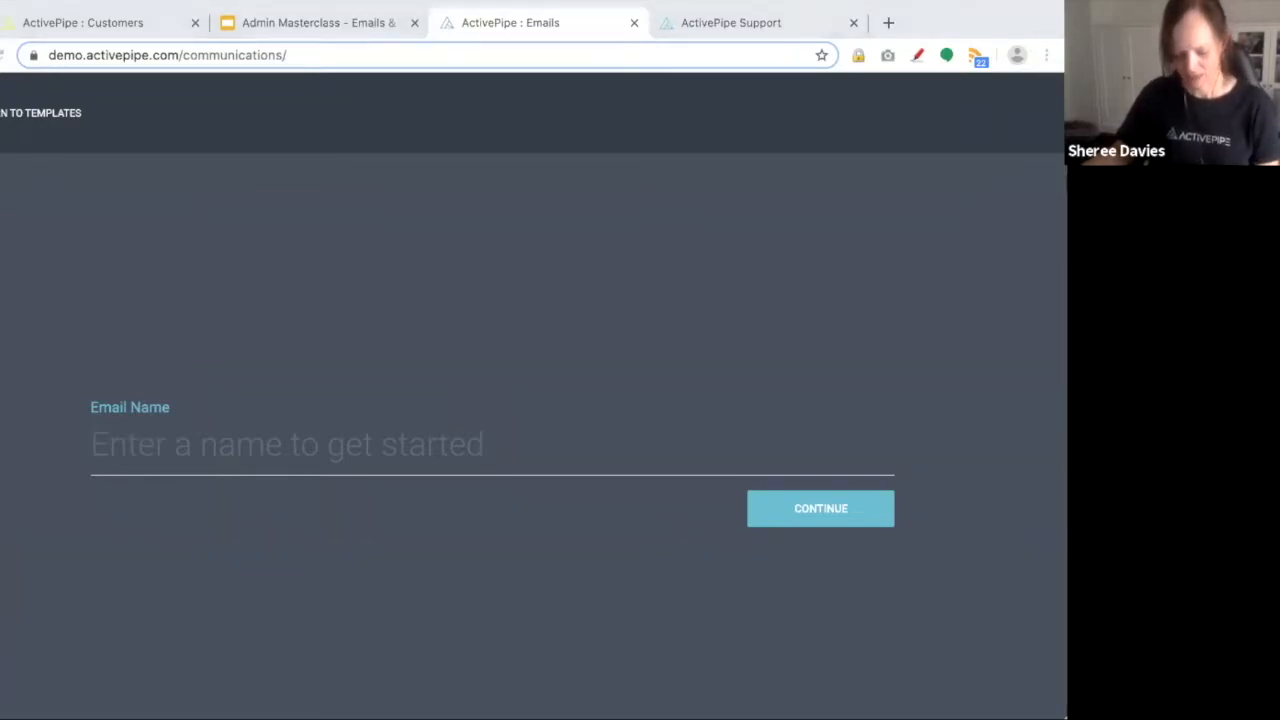
{"action": "type", "text": "Potential Sellers - E1"}
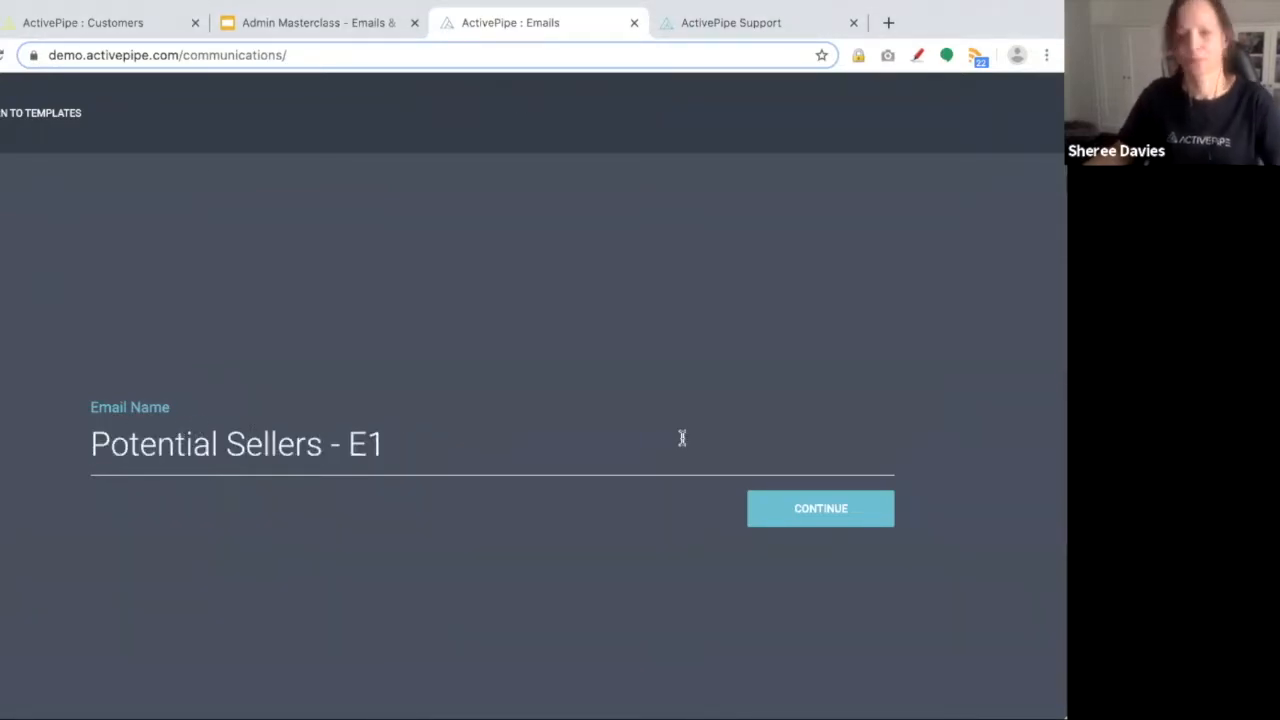
{"action": "left_click", "coordinate": [841, 517]}
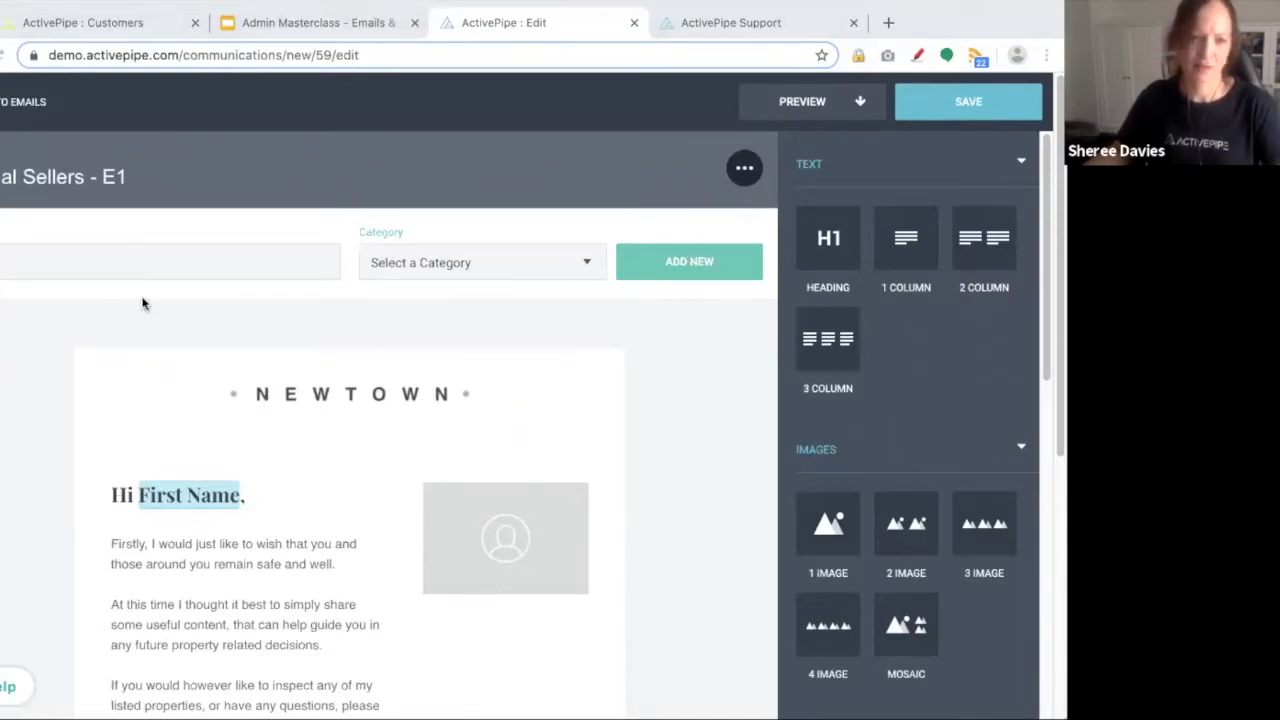
Set the subject to the contact first-name placeholder followed by ", you can still sell your home" and the category to Property Information.
{"action": "left_click", "coordinate": [43, 259]}
{"action": "type", "text": "ontact.firstname], you can still sell your home"}
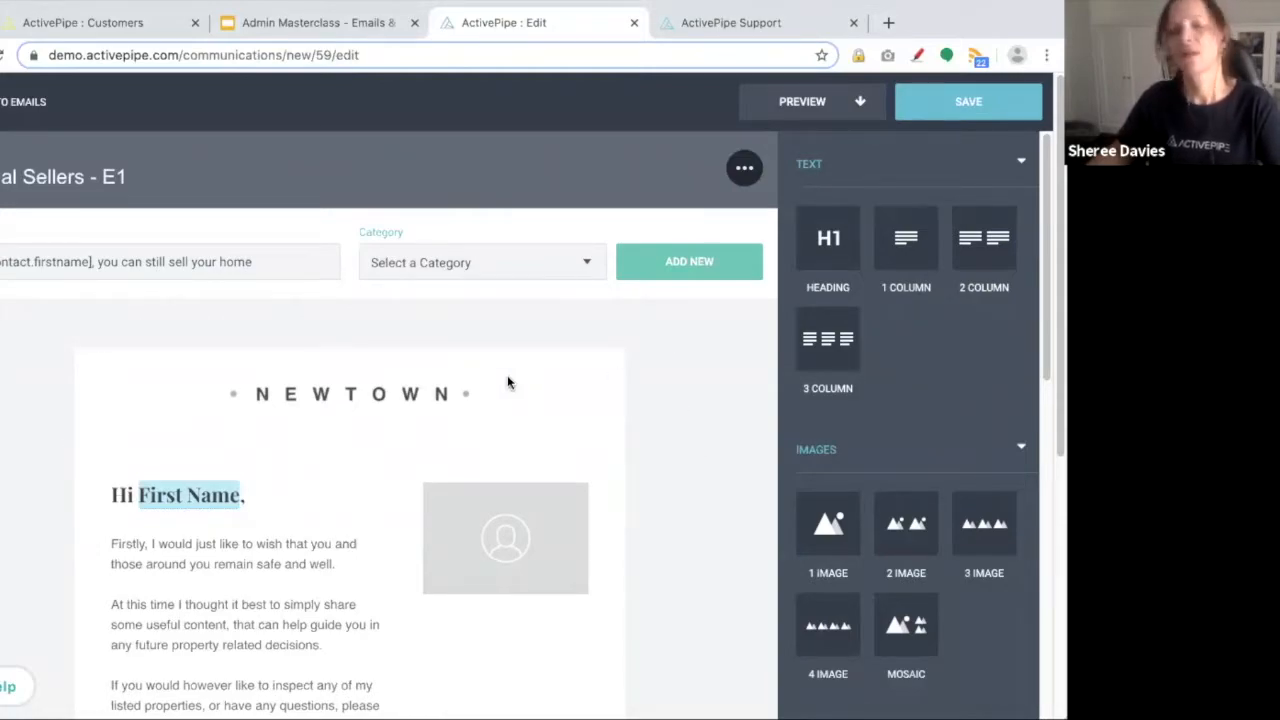
{"action": "left_click", "coordinate": [528, 263]}
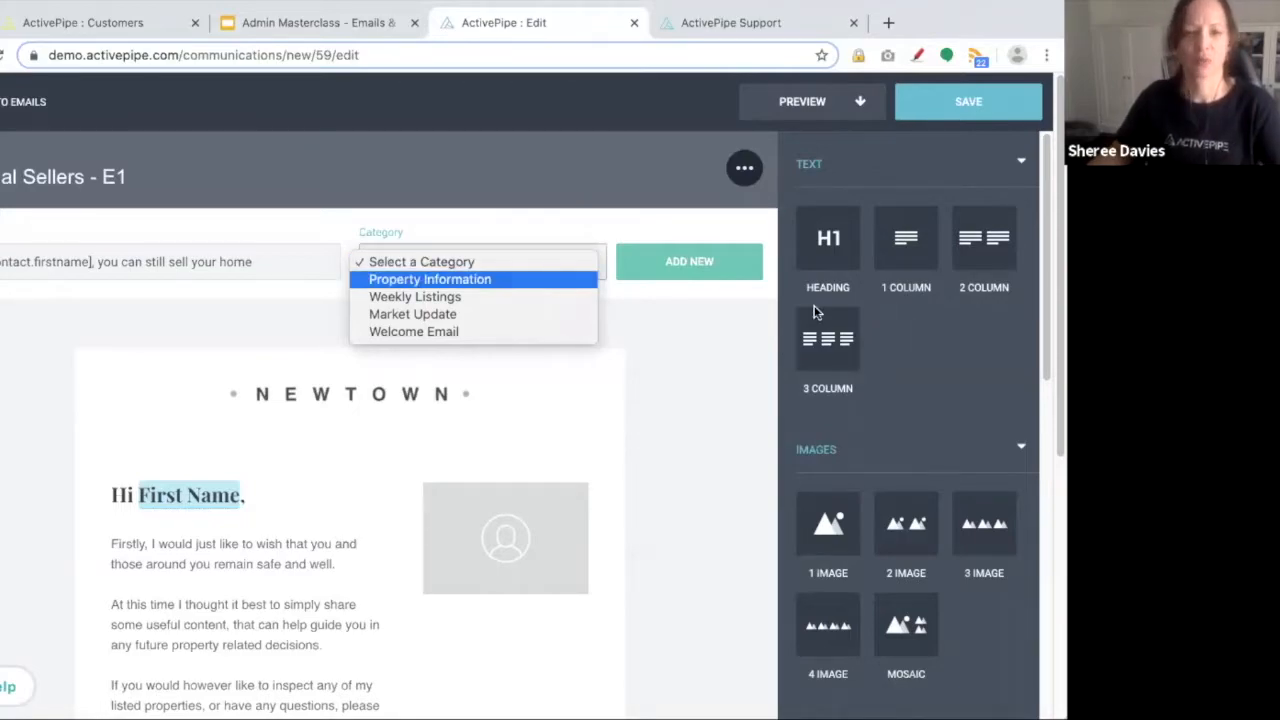
{"action": "left_click", "coordinate": [529, 279]}
Replace the introduction's body paragraphs with the seller message running from "Firstly, I'd just like to wish" to "articles you might find interesting.".
{"action": "scroll", "coordinate": [1045, 231], "scroll_direction": "down", "scroll_amount": 2}
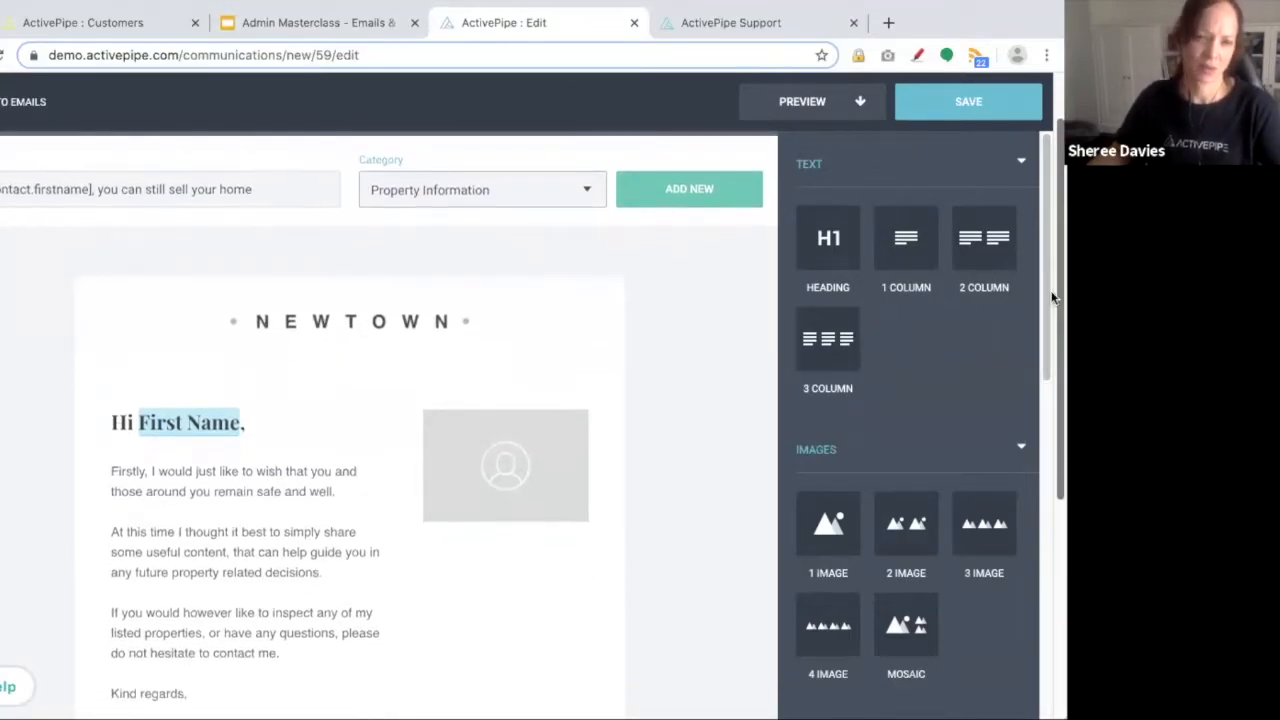
{"action": "scroll", "coordinate": [1040, 322], "scroll_direction": "down", "scroll_amount": 3}
{"action": "scroll", "coordinate": [1023, 349], "scroll_direction": "down", "scroll_amount": 1}
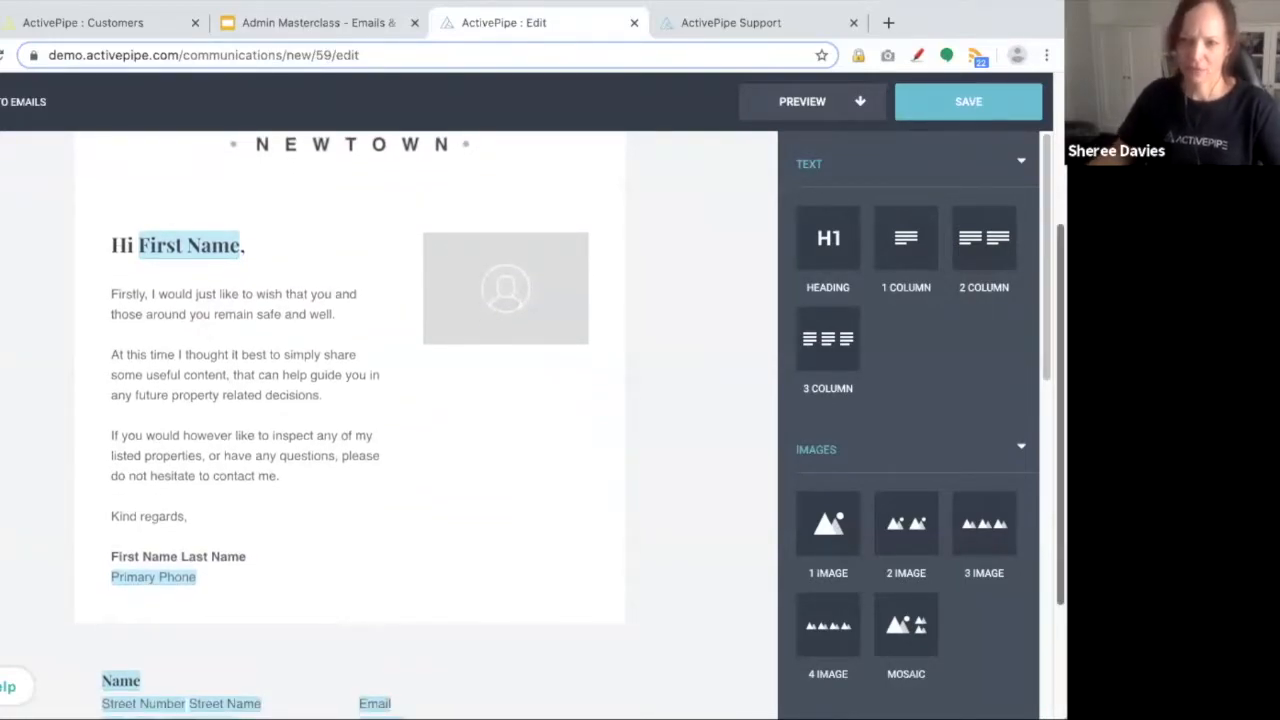
{"action": "scroll", "coordinate": [677, 415], "scroll_direction": "down", "scroll_amount": 1}
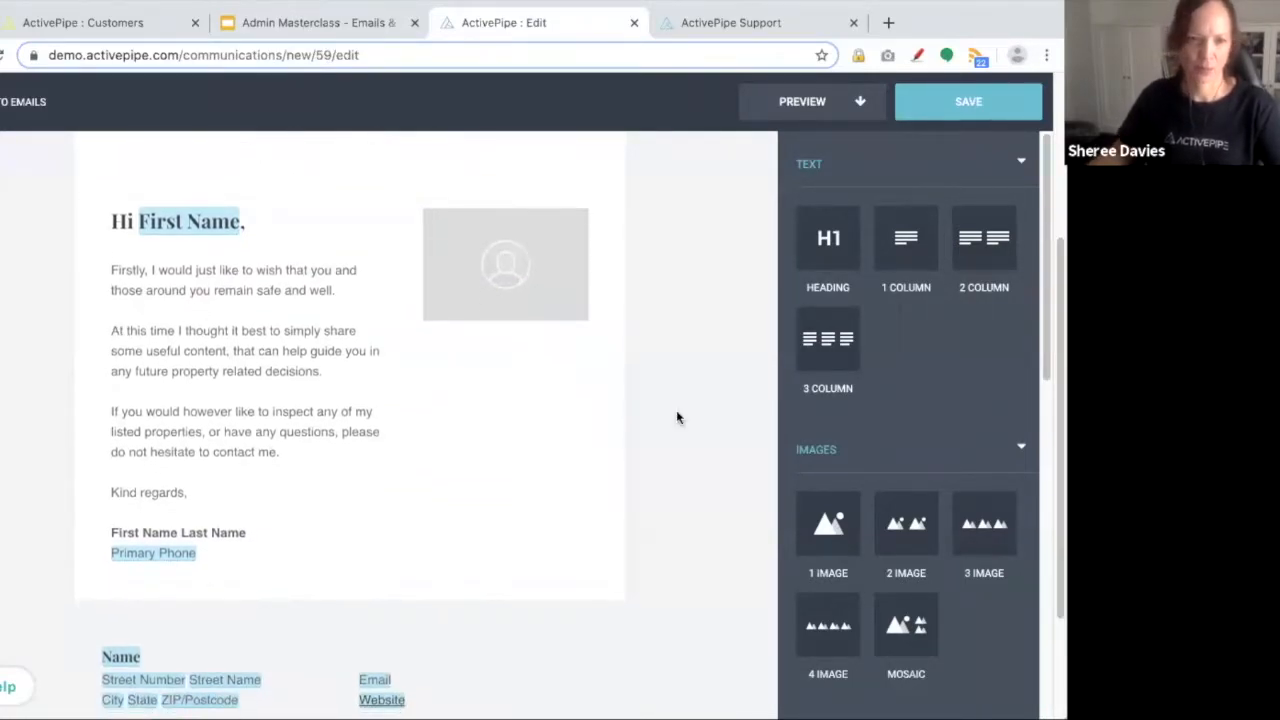
{"action": "left_click", "coordinate": [432, 410]}
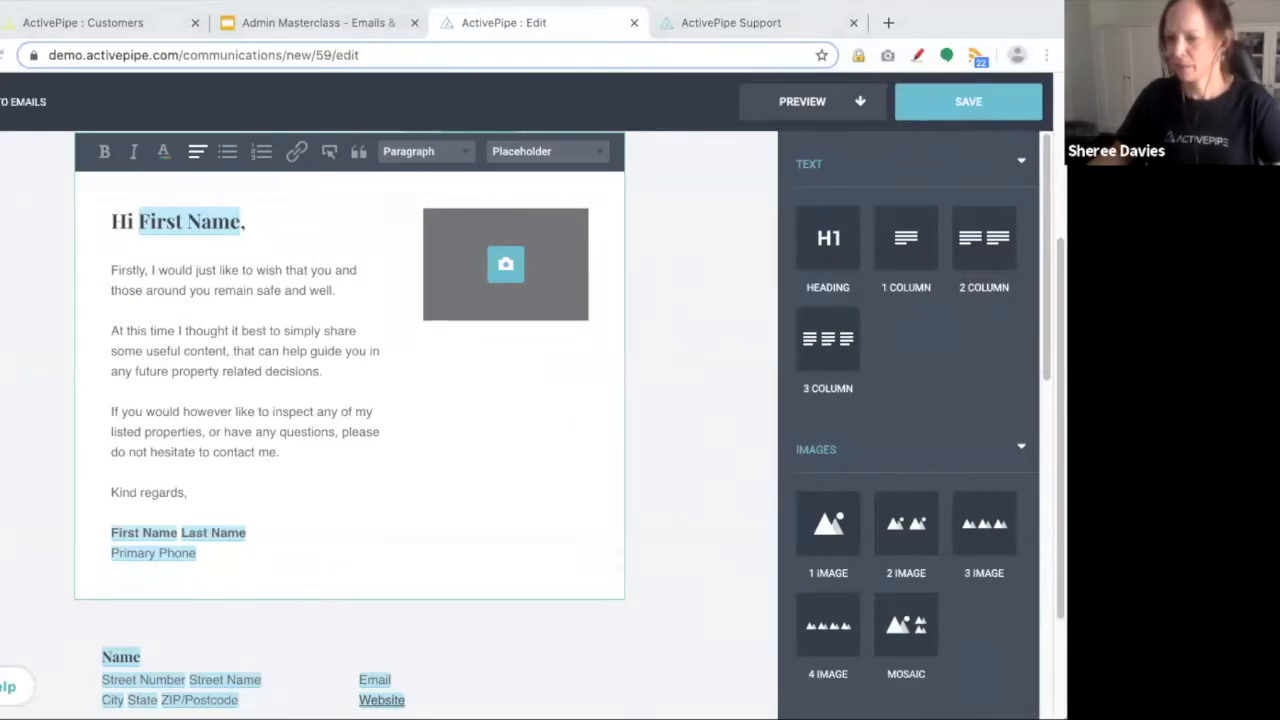
{"action": "left_click", "coordinate": [114, 270]}
{"action": "triple_click", "coordinate": [111, 270]}
{"action": "left_click_drag", "start_coordinate": [249, 362], "coordinate": [337, 447]}
{"action": "type", "text": "Firstly, I'd just like to wish that you and those around you remain safe and well.  Selling a home at any point in time, is a life changing decision, although right now may not seem like the right time, there are some benefits to selling during this period.  To ensure you are up-to-date with everything regarding selling a property in your local property market, I've prepared some relevant articles you might find interesting."}
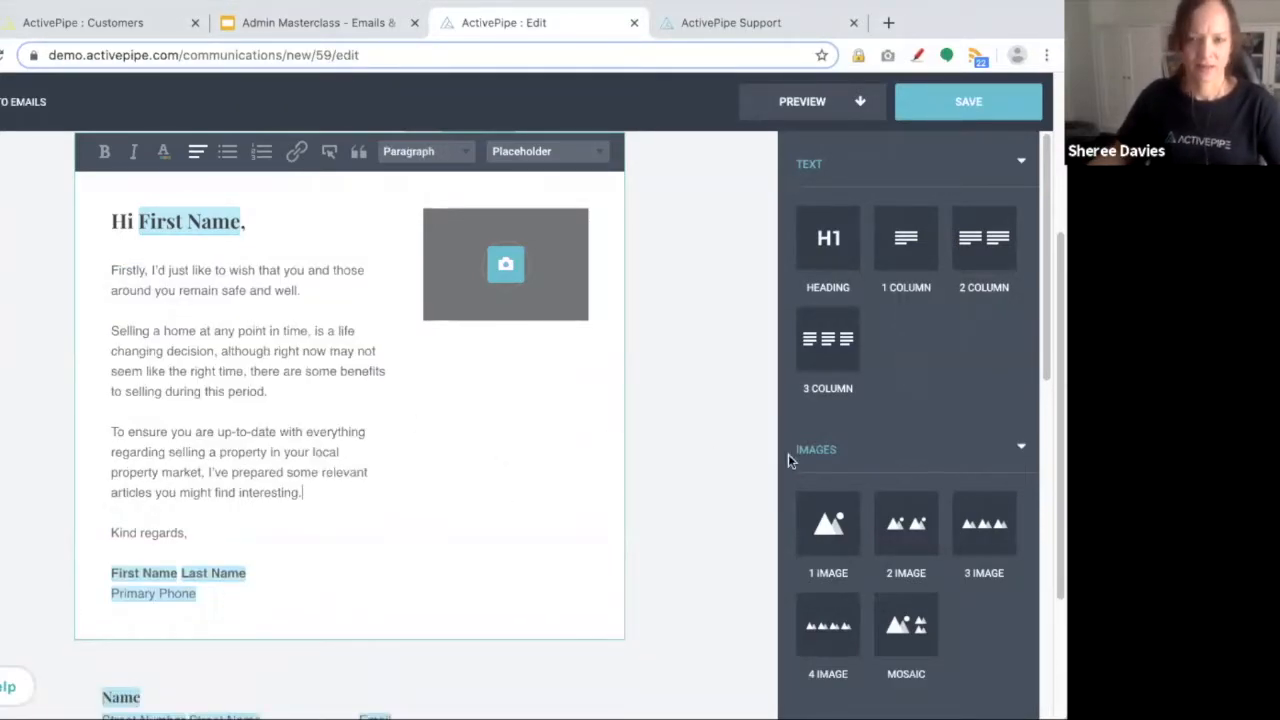
Add a SmartFeed list block directly below the introduction's sign-off.
{"action": "scroll", "coordinate": [1045, 331], "scroll_direction": "down", "scroll_amount": 10}
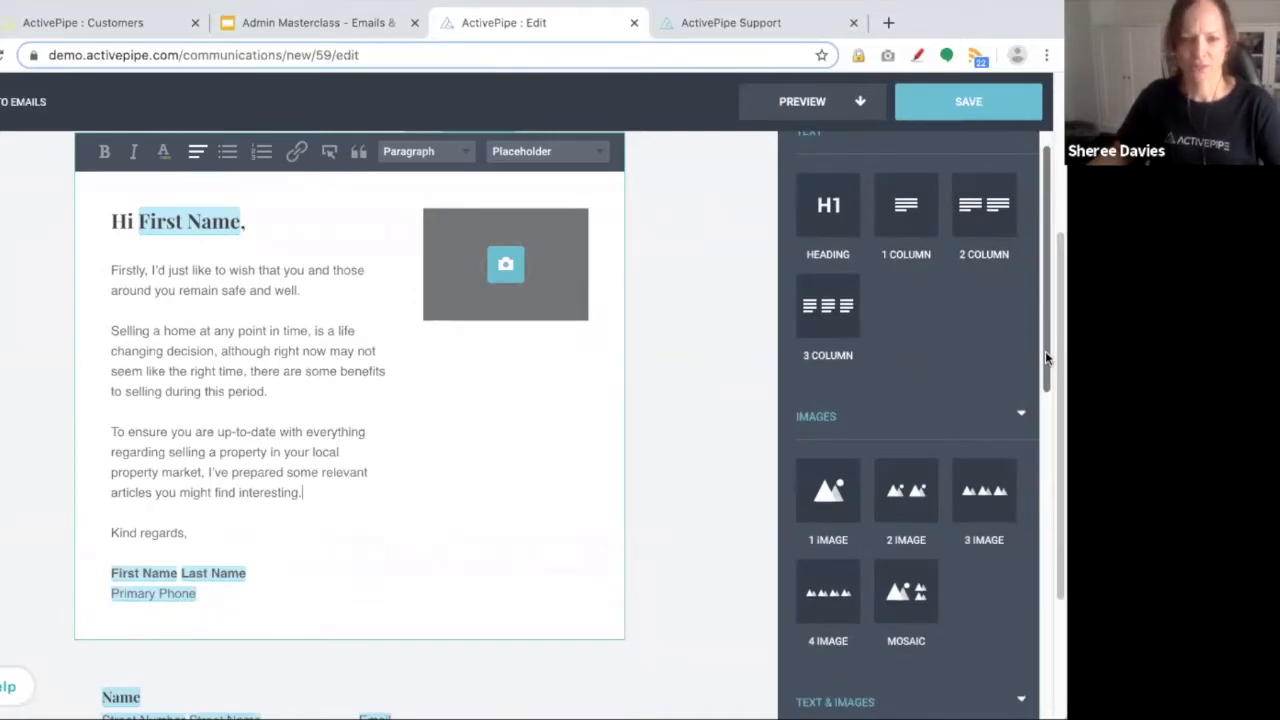
{"action": "scroll", "coordinate": [1030, 697], "scroll_direction": "down", "scroll_amount": 1}
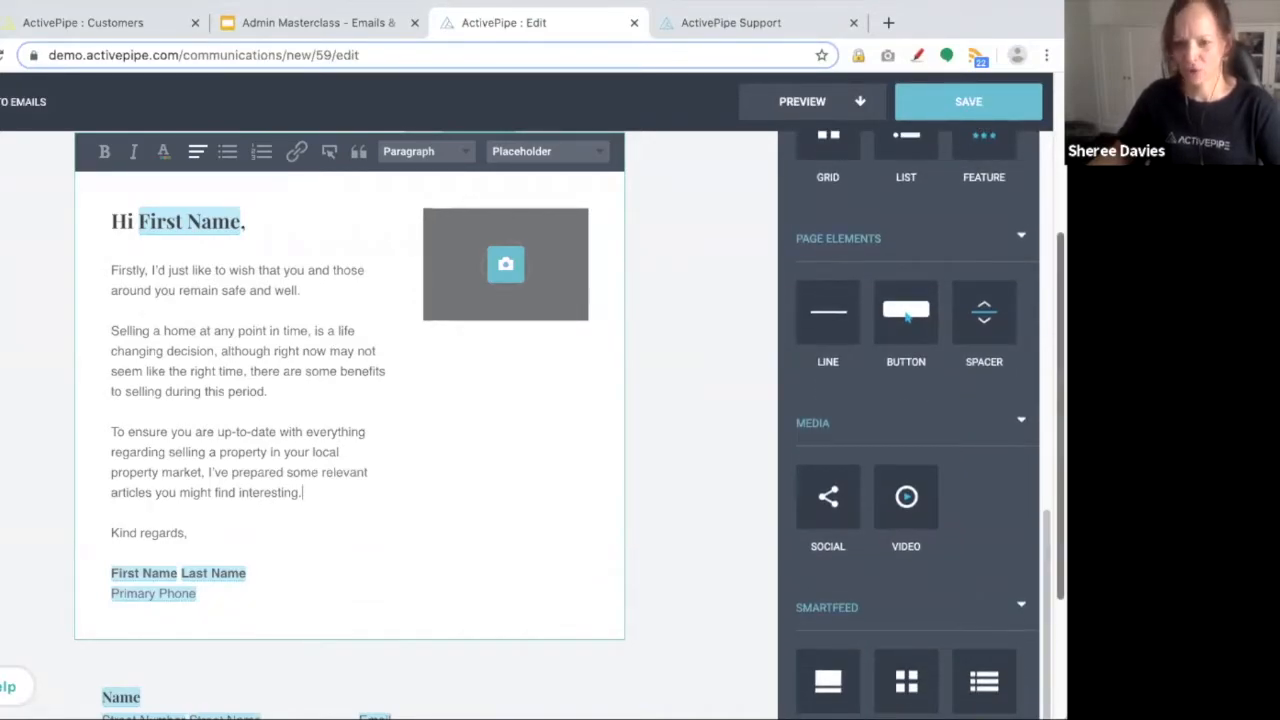
{"action": "scroll", "coordinate": [1045, 575], "scroll_direction": "down", "scroll_amount": 1}
{"action": "scroll", "coordinate": [890, 645], "scroll_direction": "down", "scroll_amount": 2}
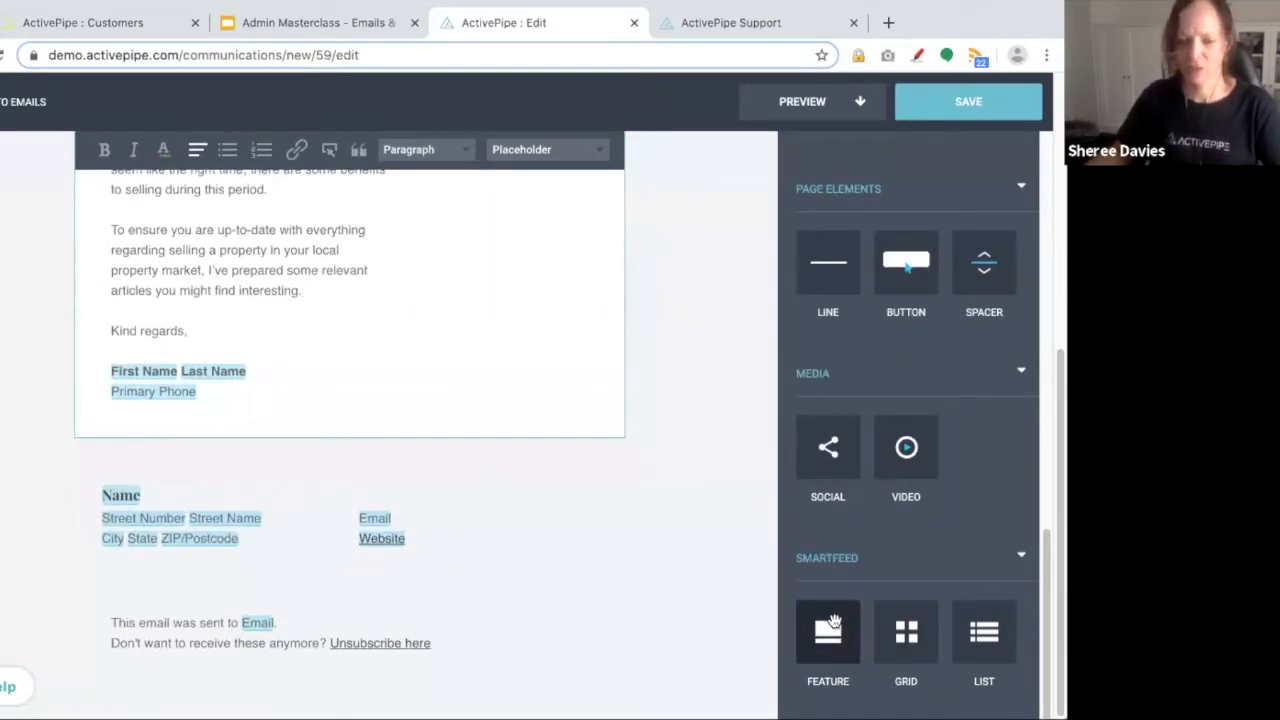
{"action": "left_click_drag", "start_coordinate": [984, 632], "coordinate": [645, 419]}
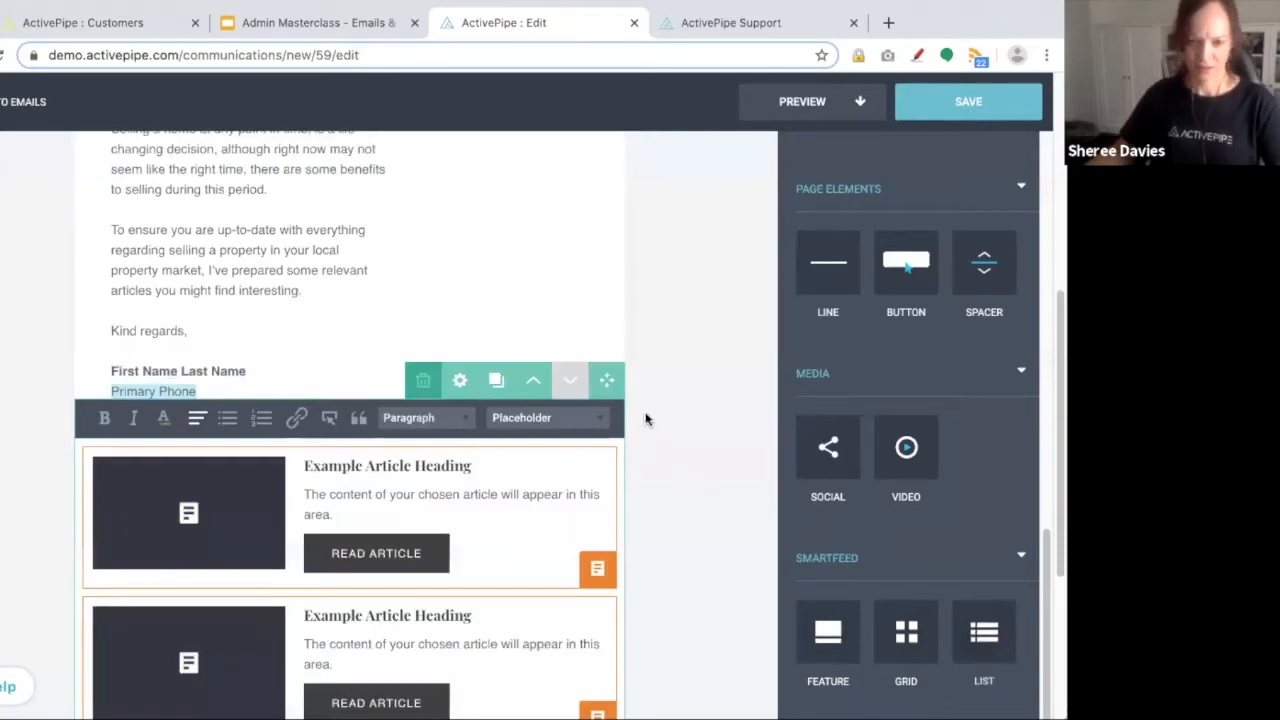
Fill the first article slot with "Top features to include when renovating to sell" from the Real Estate Voice office content.
{"action": "scroll", "coordinate": [680, 437], "scroll_direction": "down", "scroll_amount": 1}
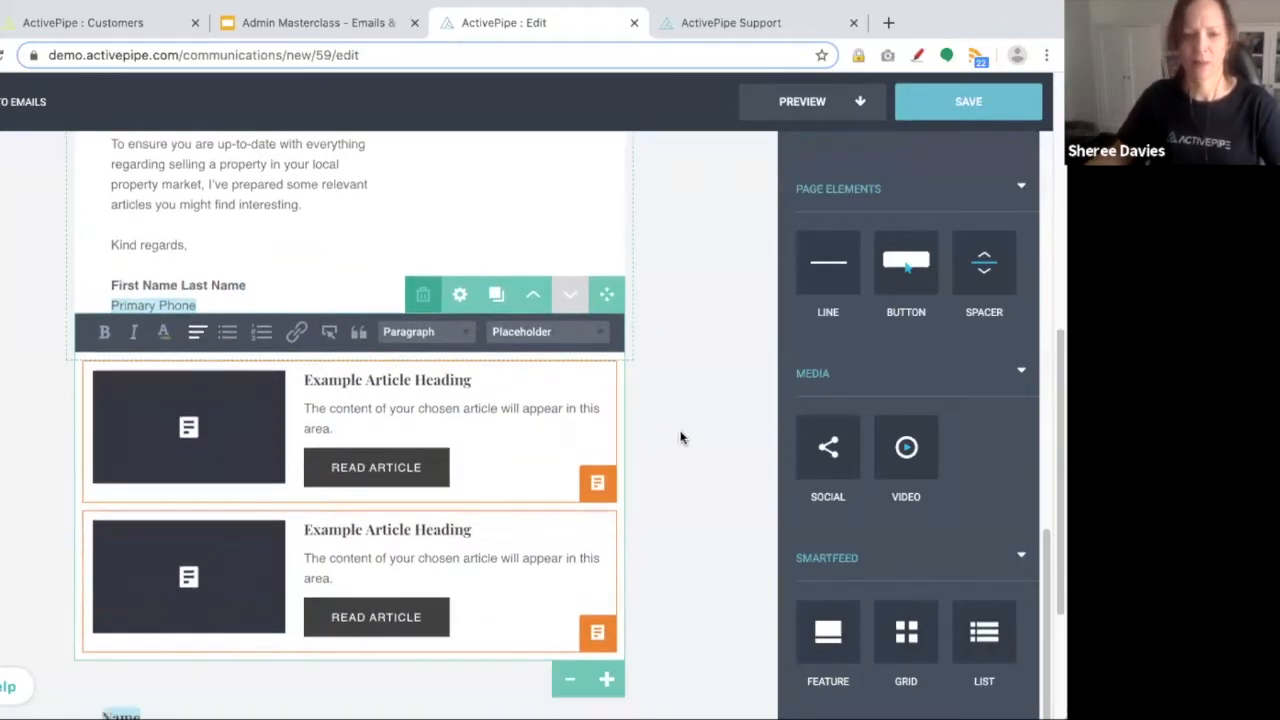
{"action": "left_click", "coordinate": [598, 483]}
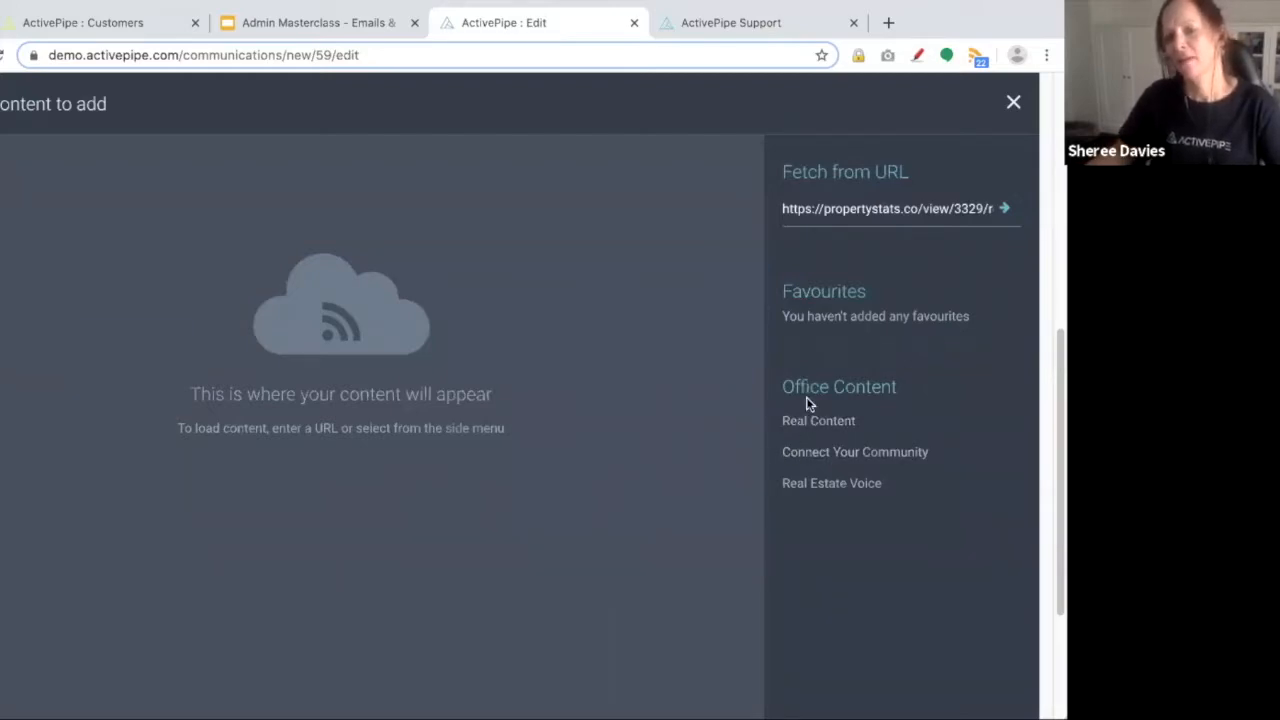
{"action": "left_click", "coordinate": [859, 486]}
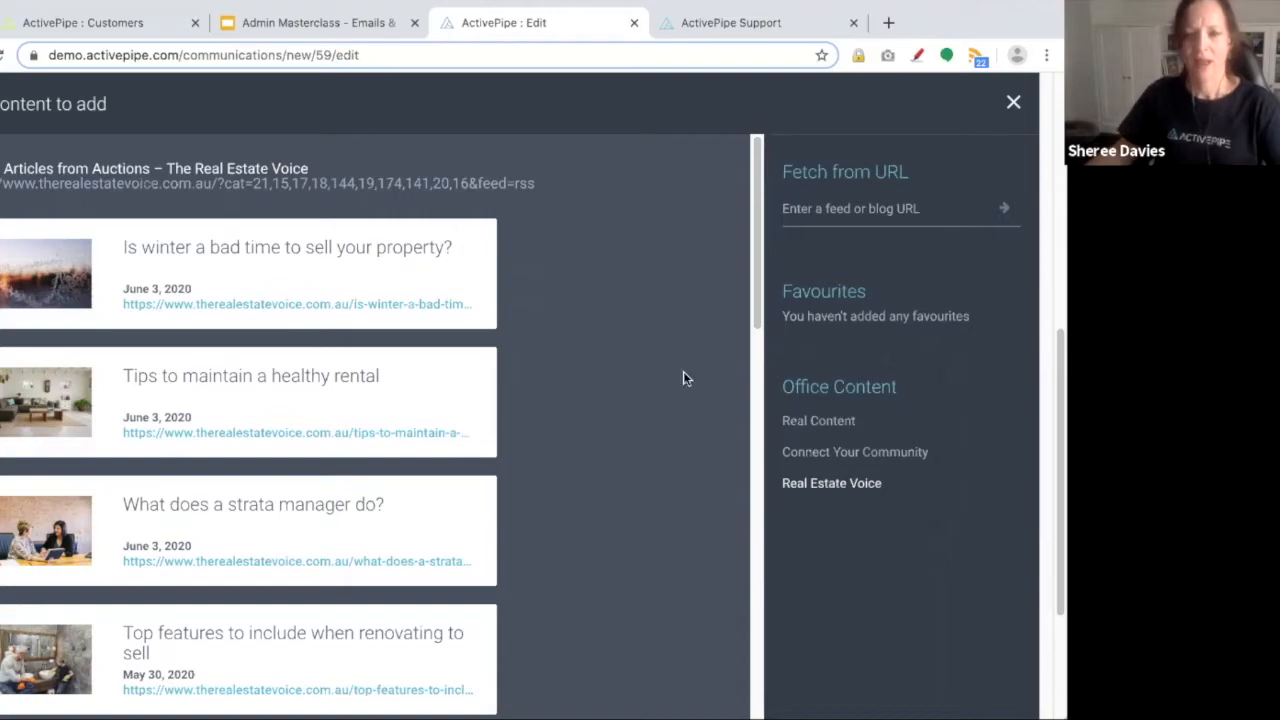
{"action": "left_click", "coordinate": [231, 659]}
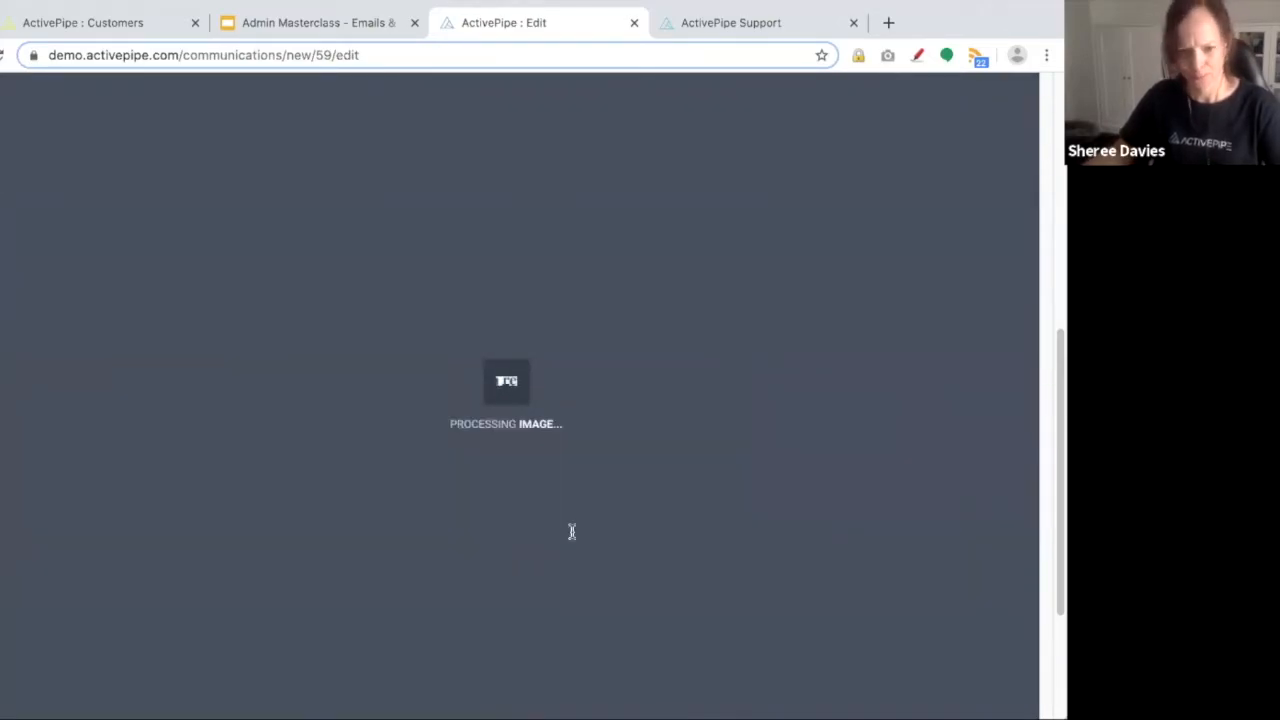
Shorten the renovating article's text to end at "when it comes time to sell." and remove the blank lines around it.
{"action": "scroll", "coordinate": [676, 465], "scroll_direction": "down", "scroll_amount": 1}
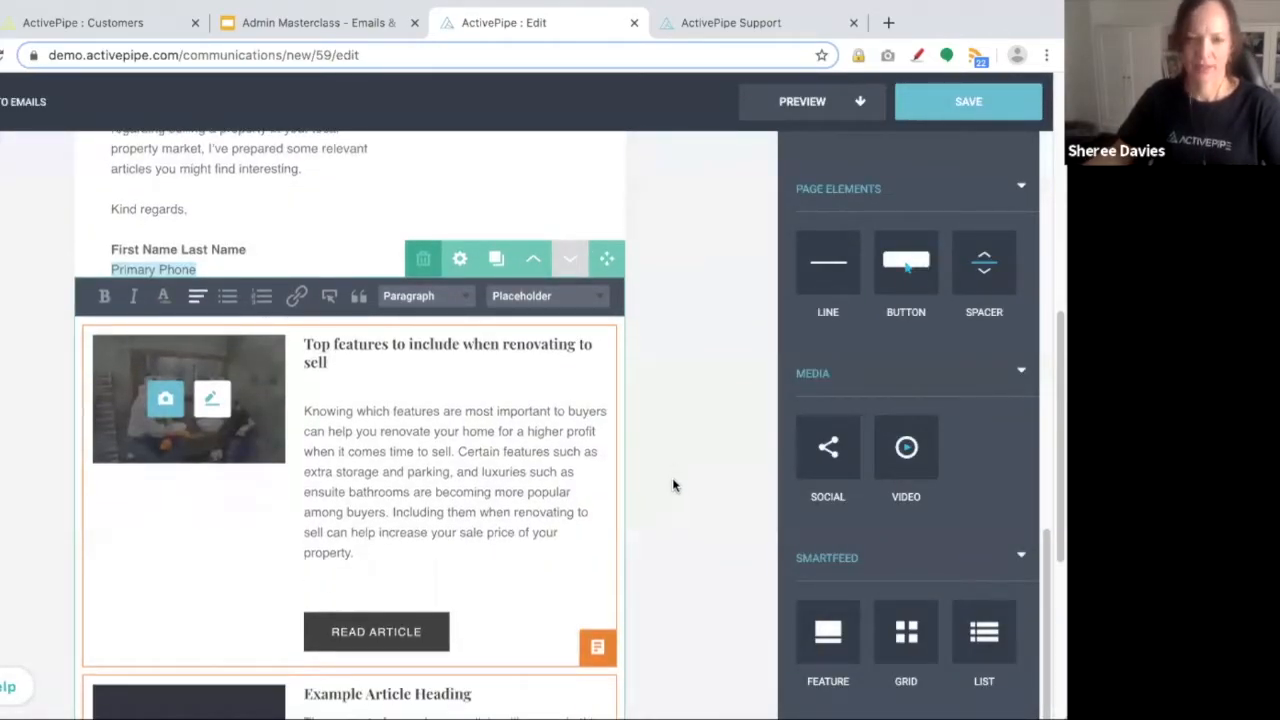
{"action": "scroll", "coordinate": [650, 520], "scroll_direction": "down", "scroll_amount": 1}
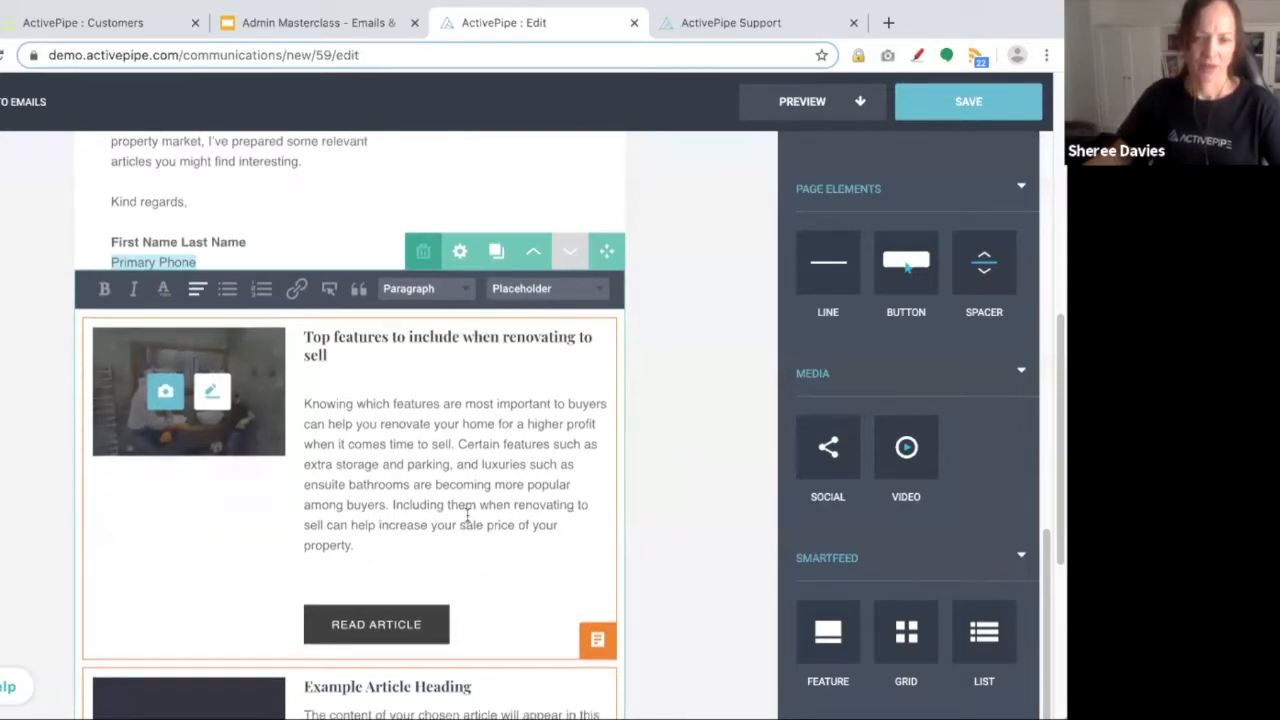
{"action": "left_click", "coordinate": [350, 578]}
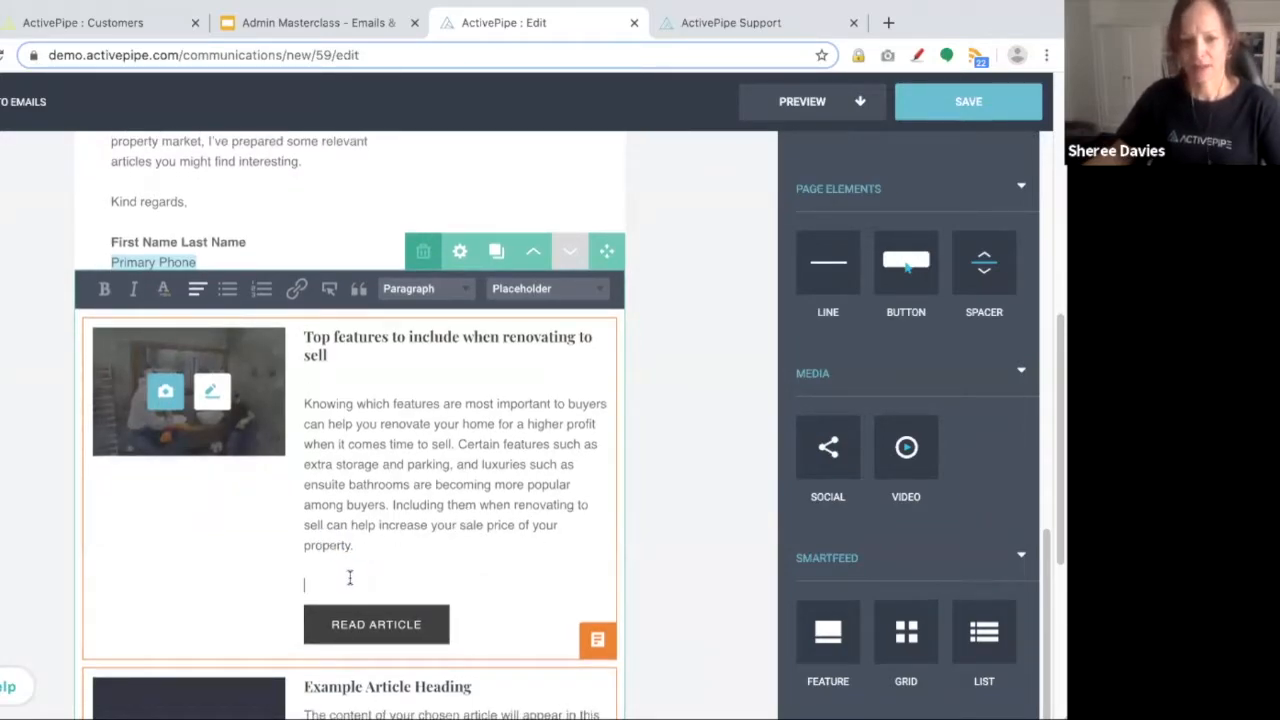
{"action": "key", "text": "BackSpace"}
{"action": "key", "text": "BackSpace"}
{"action": "left_click_drag", "start_coordinate": [399, 538], "coordinate": [462, 446]}
{"action": "key", "text": "BackSpace"}
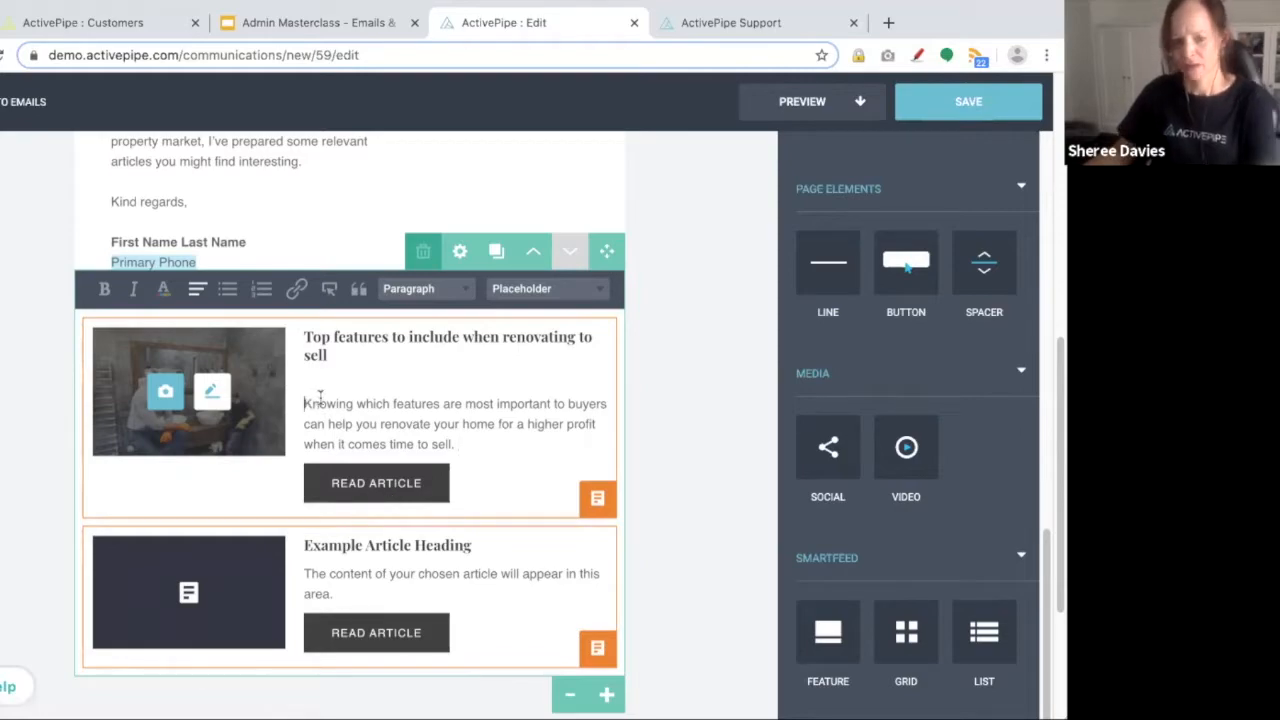
{"action": "key", "text": "BackSpace"}
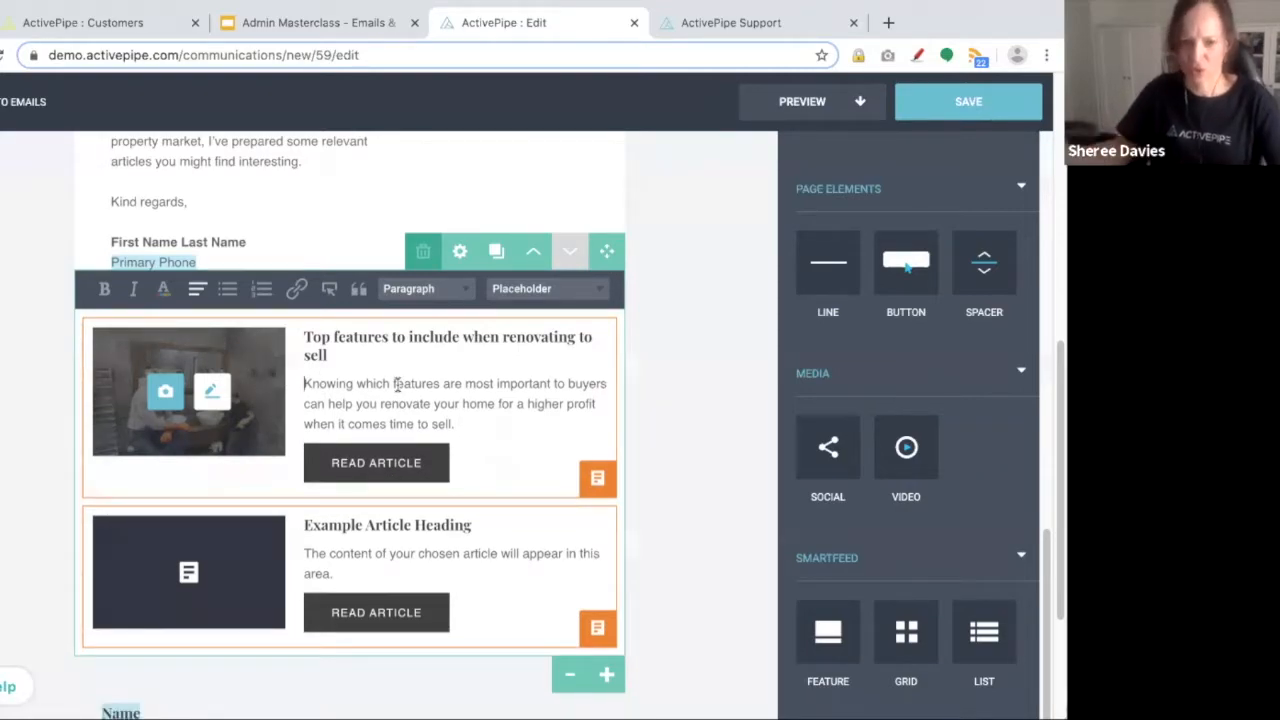
Fill the second article slot with "Is winter a bad time to sell your property?" from the Real Estate Voice office content.
{"action": "left_click", "coordinate": [598, 626]}
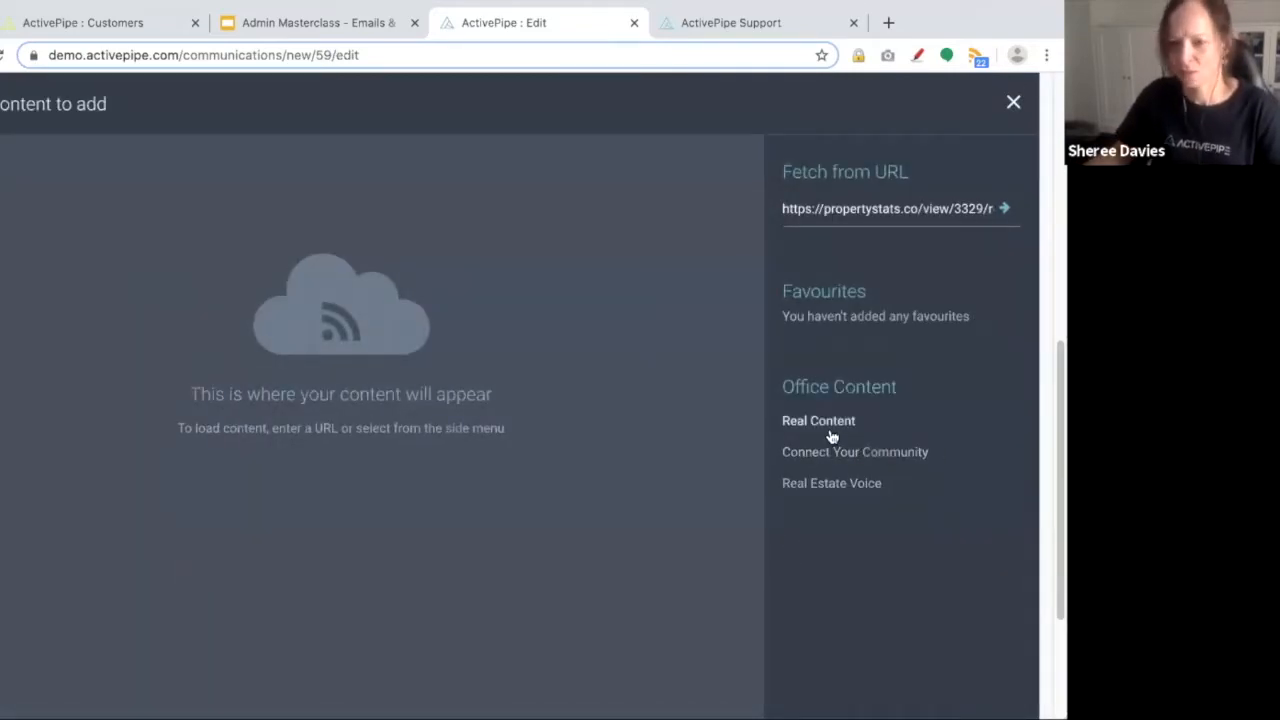
{"action": "left_click", "coordinate": [834, 484]}
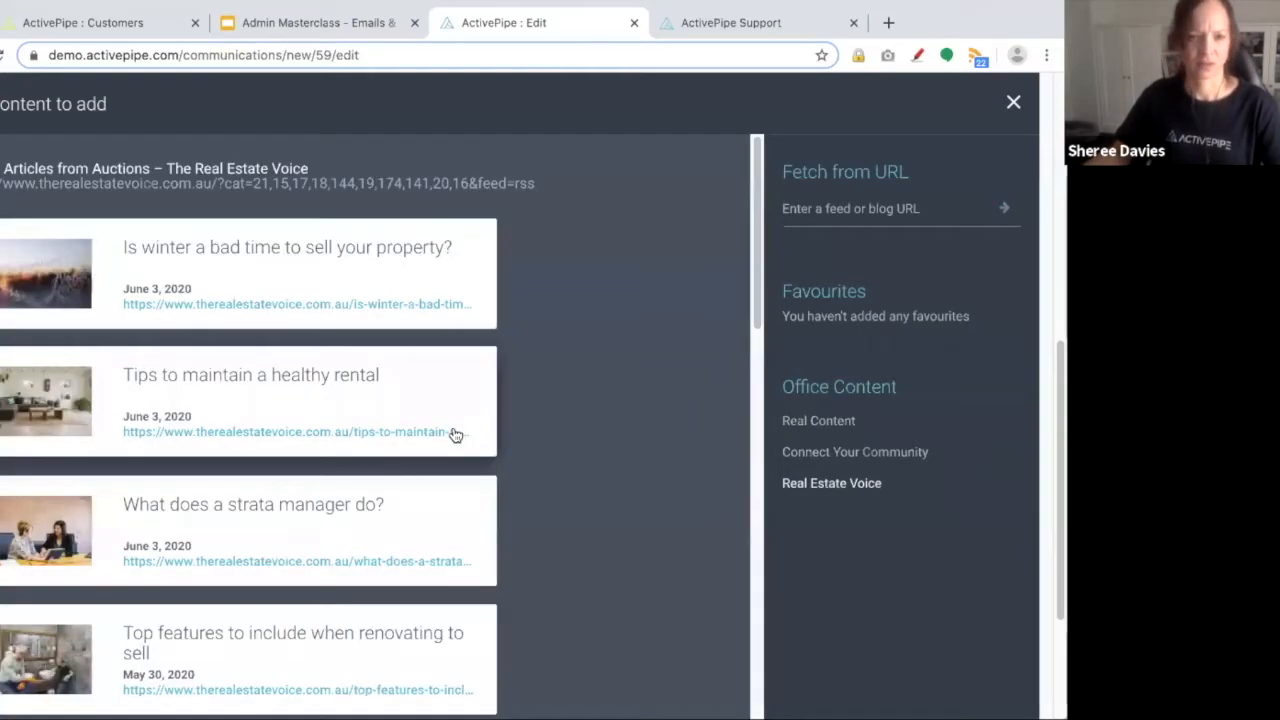
{"action": "left_click", "coordinate": [36, 262]}
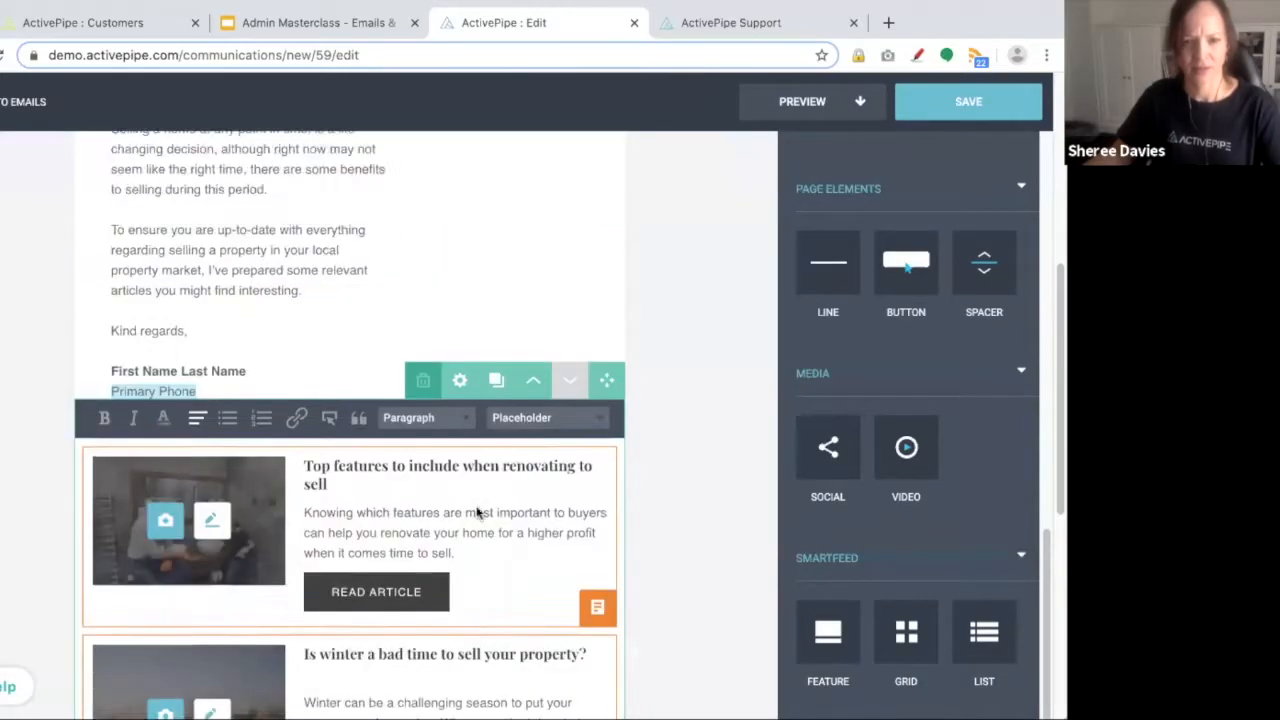
Replace the winter article's heading with "Make the most of selling in winter!", reusing the closing phrase of its text.
{"action": "scroll", "coordinate": [535, 480], "scroll_direction": "down", "scroll_amount": 1}
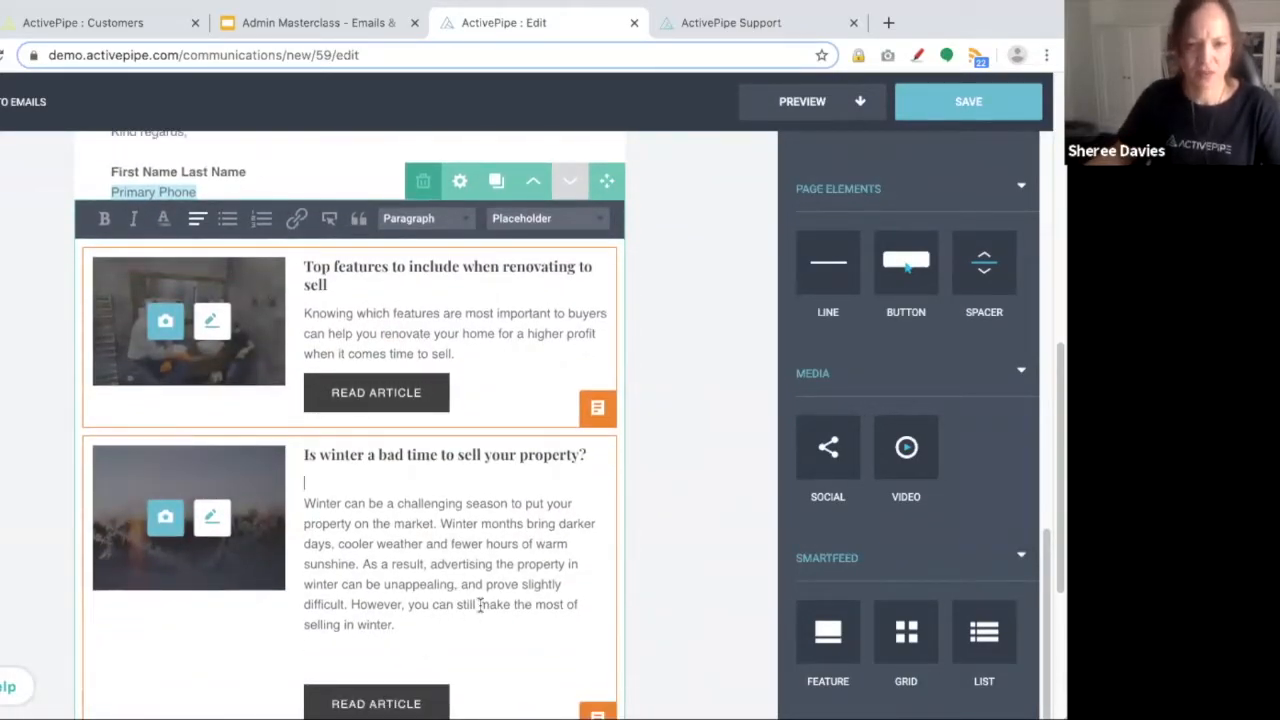
{"action": "left_click_drag", "start_coordinate": [480, 604], "coordinate": [480, 614]}
{"action": "key", "text": "ctrl+c"}
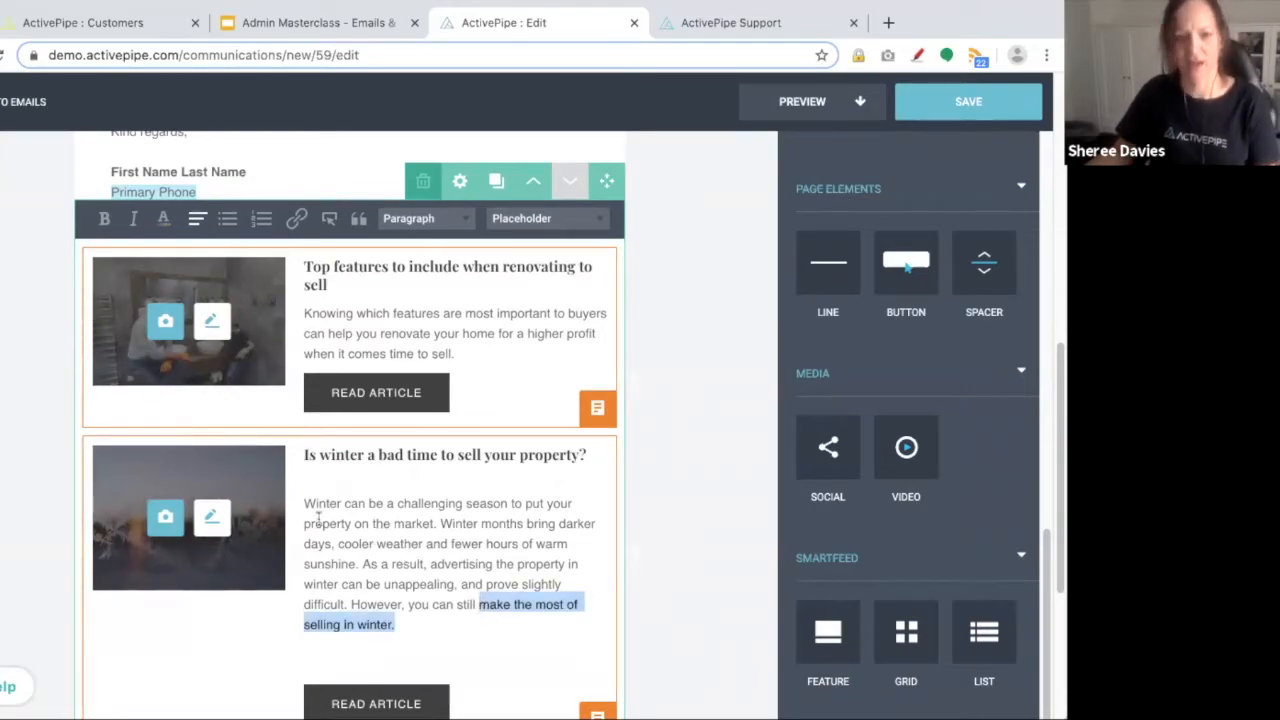
{"action": "left_click", "coordinate": [316, 477]}
{"action": "left_click_drag", "start_coordinate": [586, 455], "coordinate": [302, 458]}
{"action": "key", "text": "ctrl+v"}
{"action": "left_click", "coordinate": [311, 456]}
{"action": "key", "text": "BackSpace"}
{"action": "type", "text": "M"}
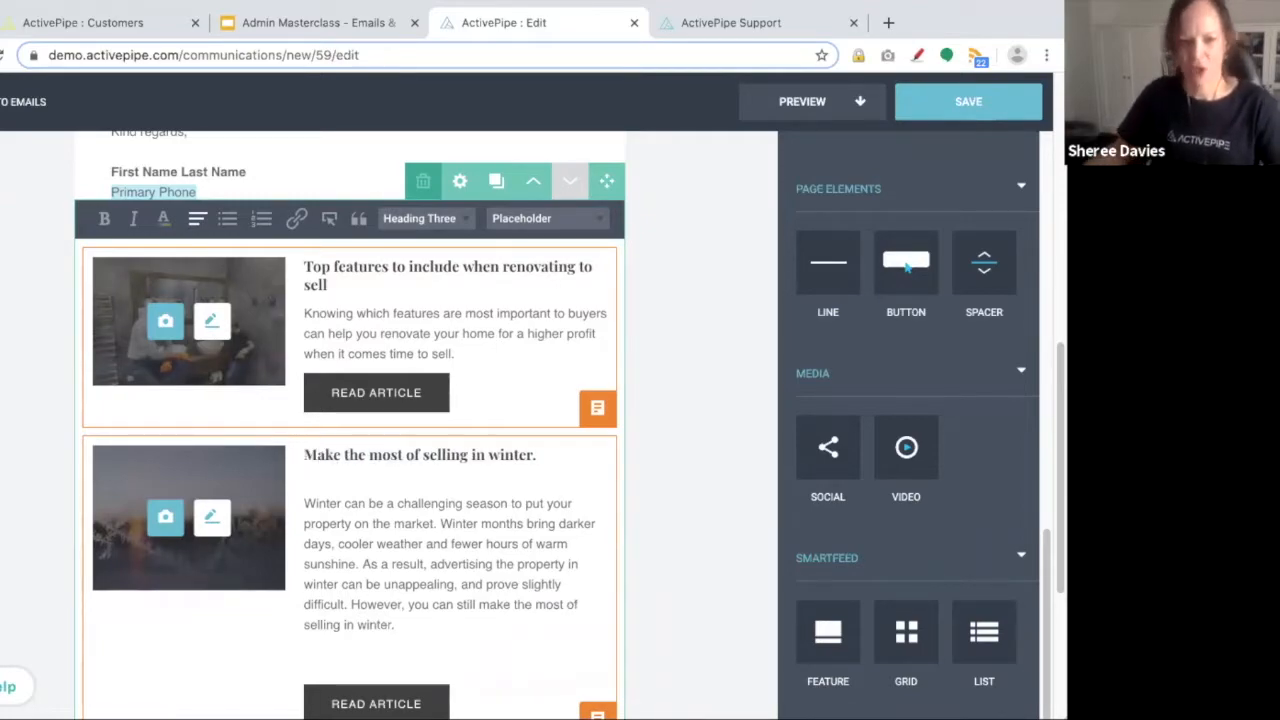
{"action": "left_click", "coordinate": [587, 455]}
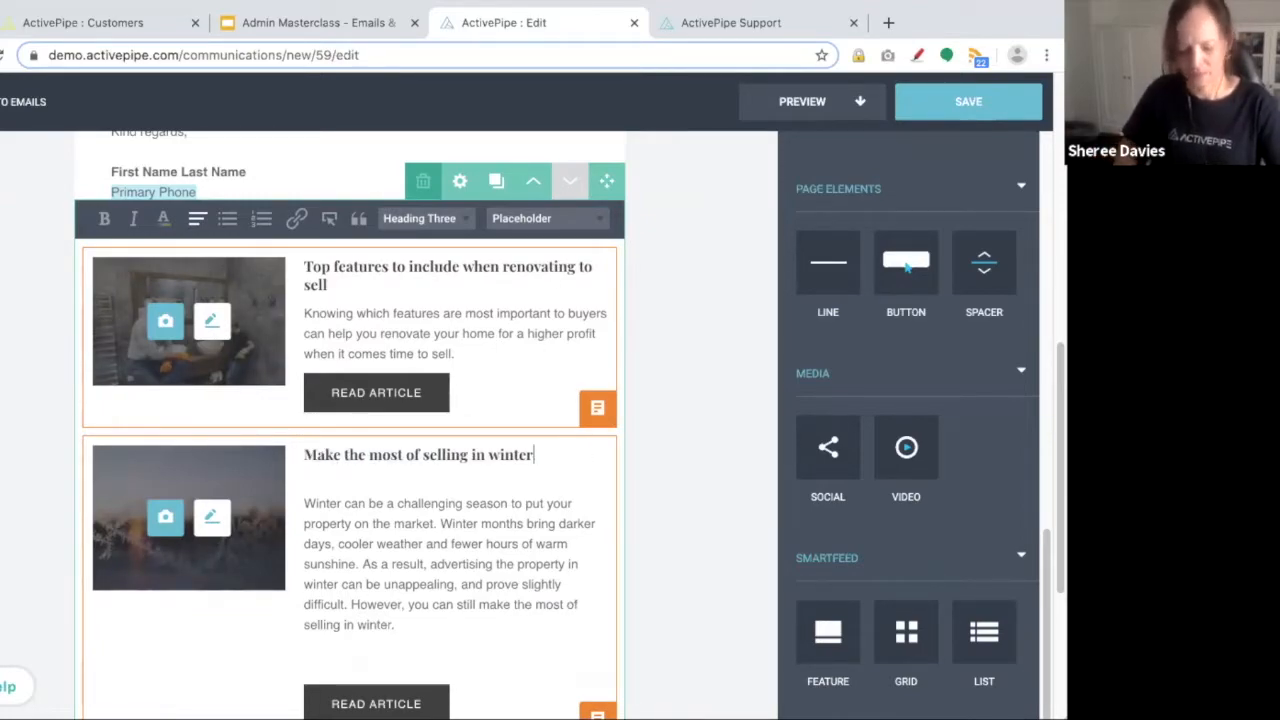
Remove the blank lines above and below the winter article's text.
{"action": "left_click", "coordinate": [310, 501]}
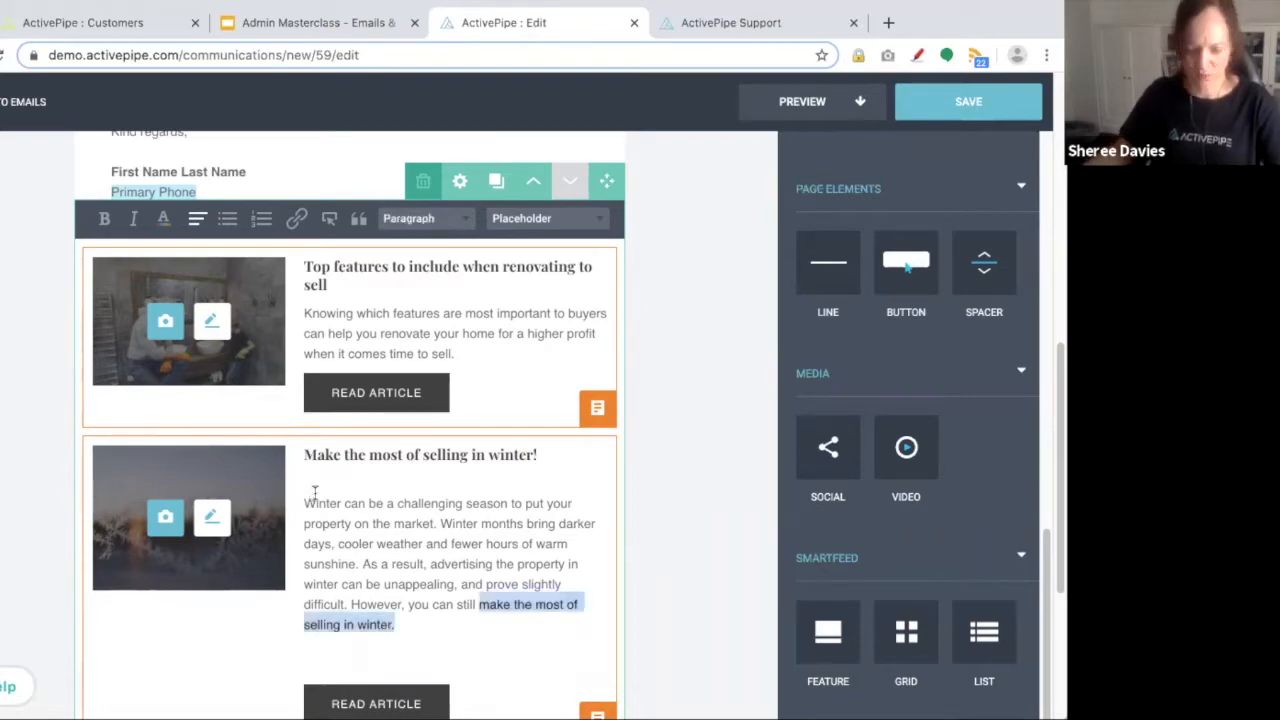
{"action": "left_click", "coordinate": [315, 488]}
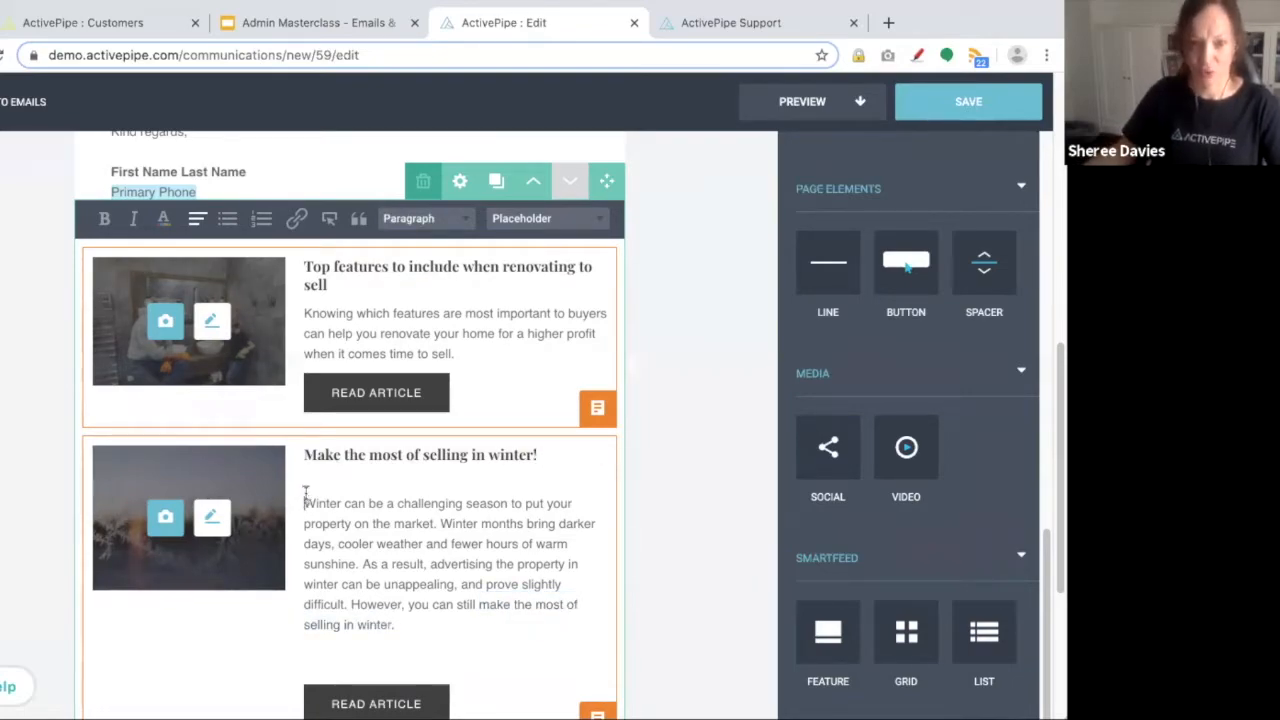
{"action": "key", "text": "BackSpace"}
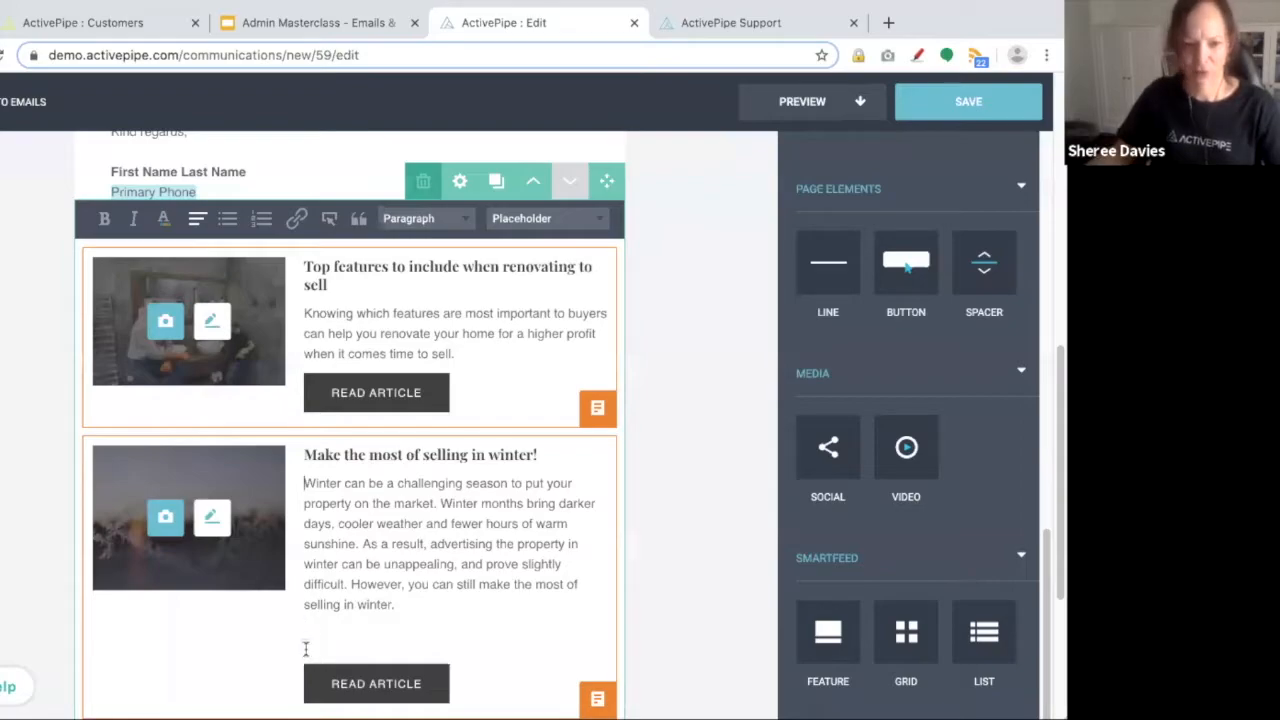
{"action": "key", "text": "BackSpace"}
{"action": "key", "text": "BackSpace"}
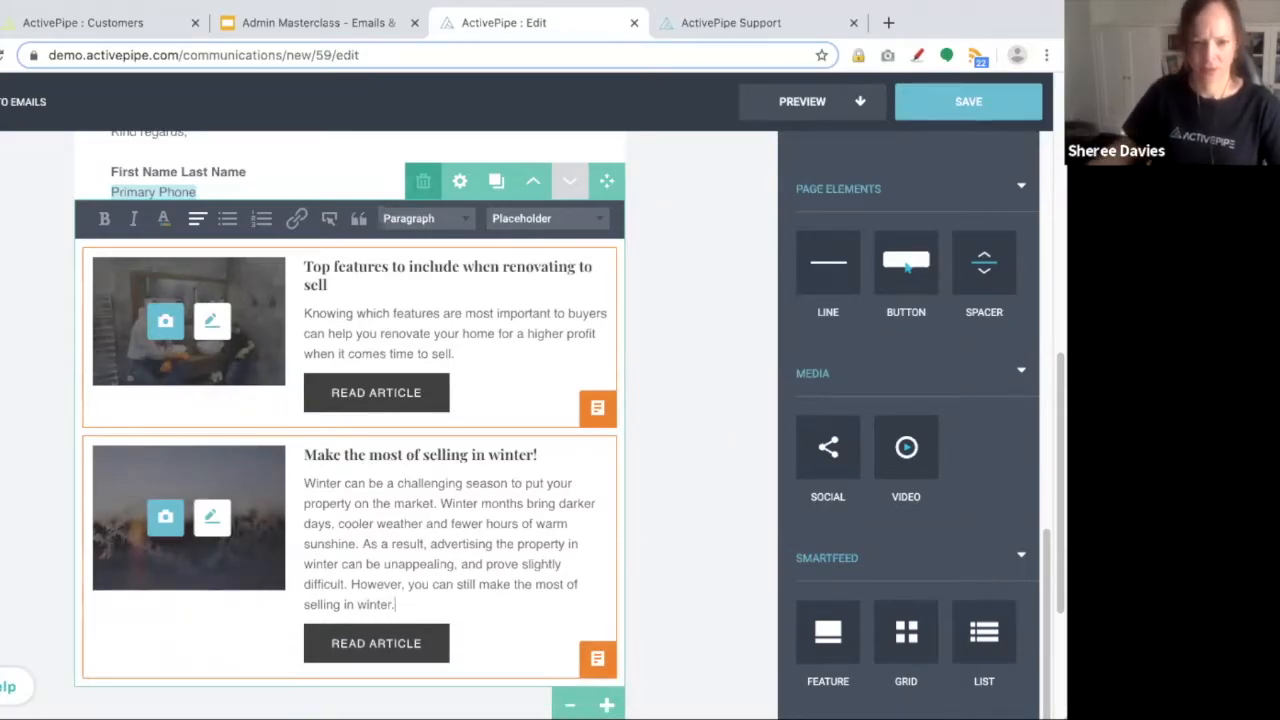
Add a third article slot and fill it with "7 reasons it's a great time to sell in New Zealand" from Real Content.
{"action": "scroll", "coordinate": [687, 494], "scroll_direction": "down", "scroll_amount": 2}
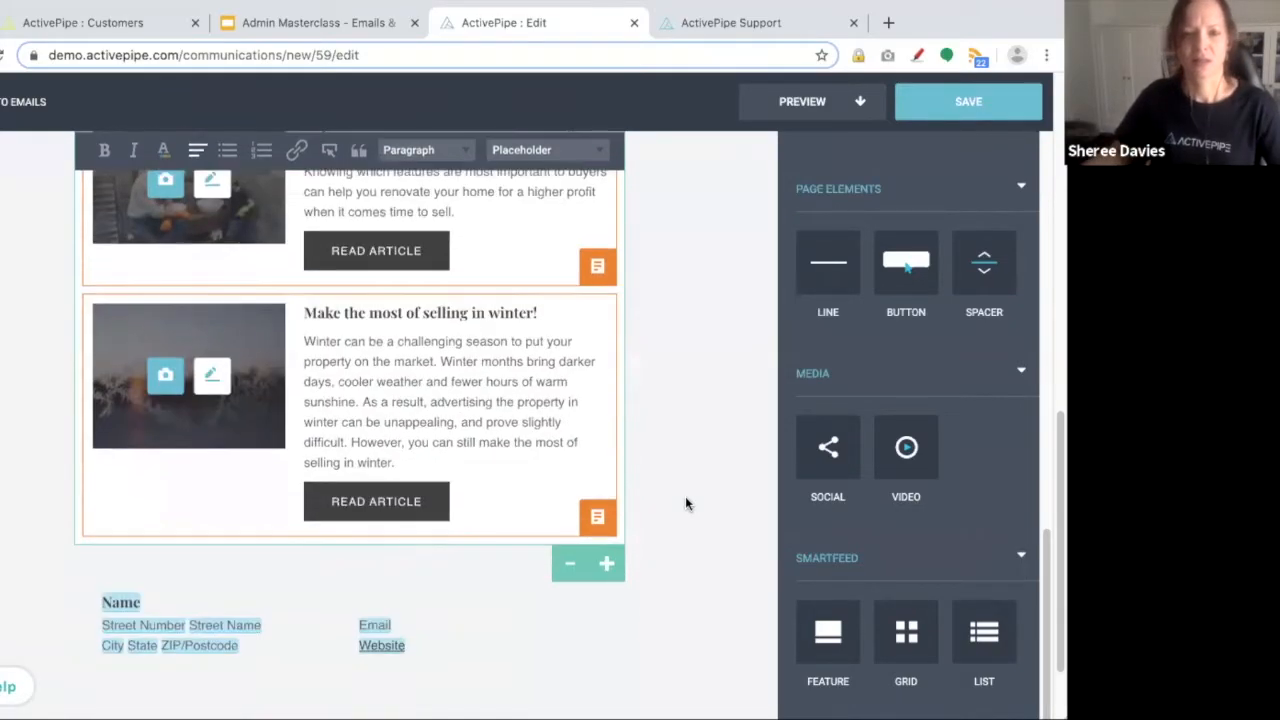
{"action": "left_click", "coordinate": [614, 569]}
{"action": "left_click", "coordinate": [600, 580]}
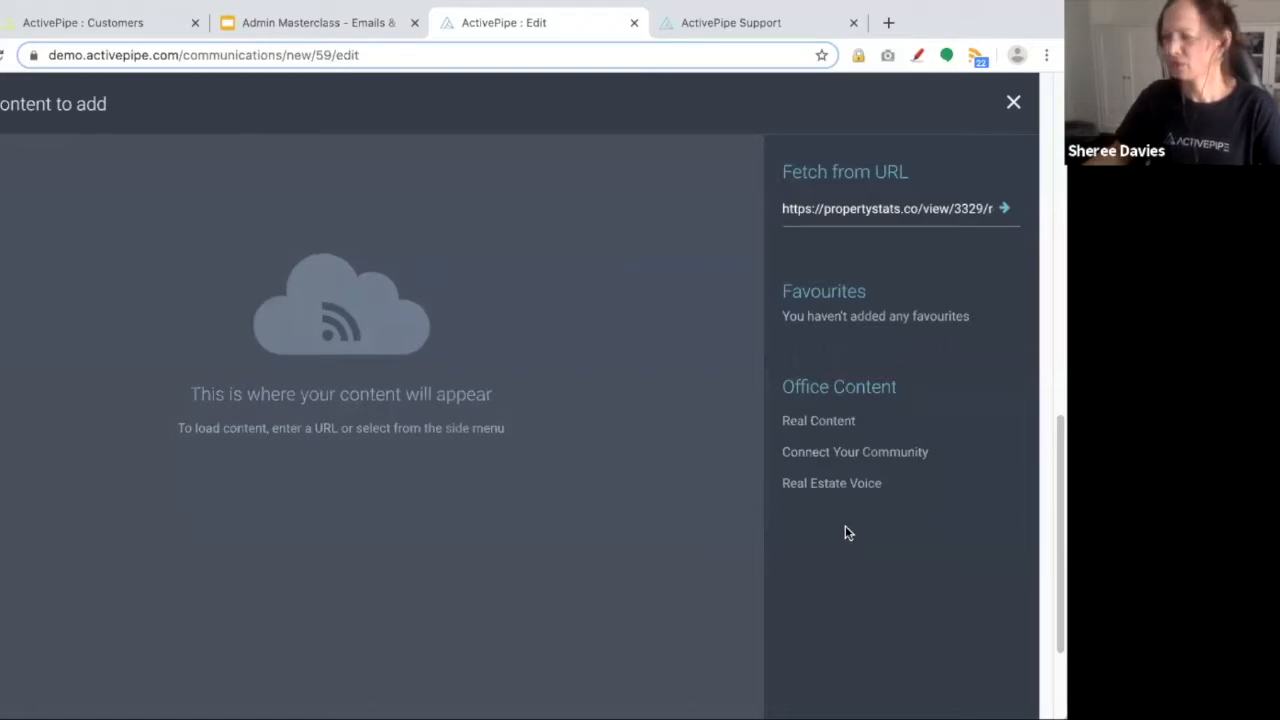
{"action": "left_click", "coordinate": [857, 422]}
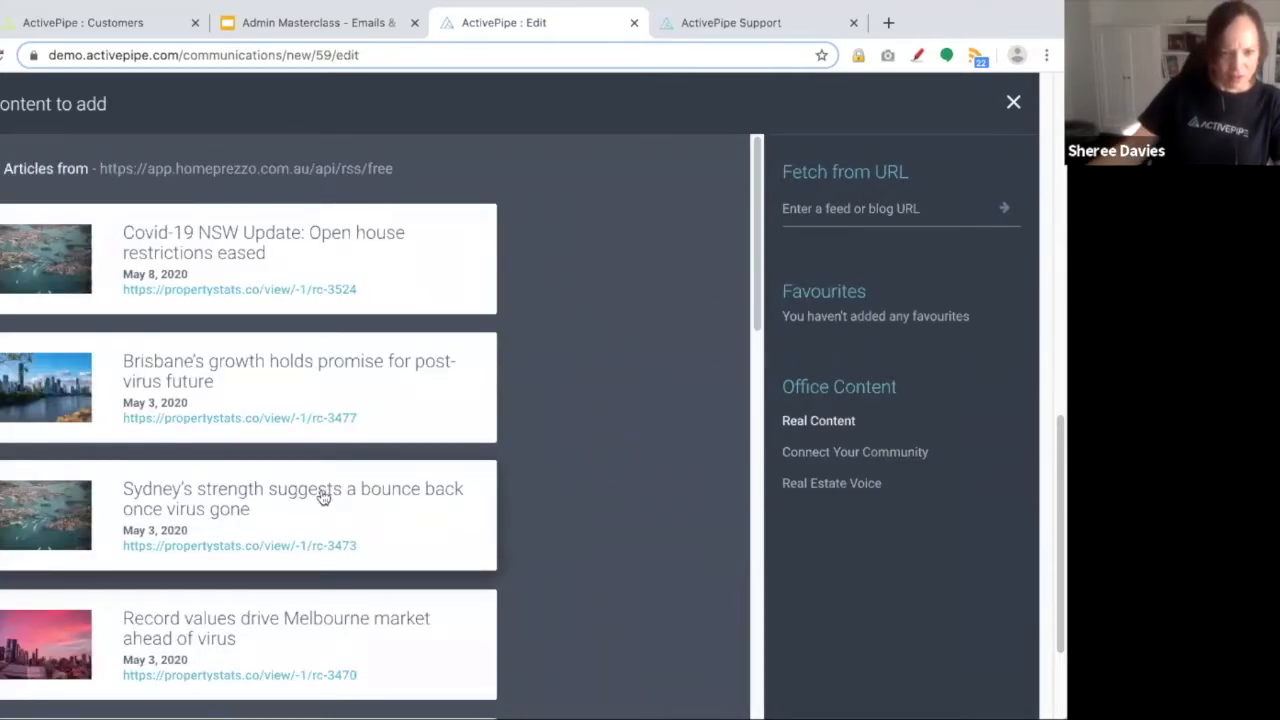
{"action": "scroll", "coordinate": [334, 397], "scroll_direction": "down", "scroll_amount": 3}
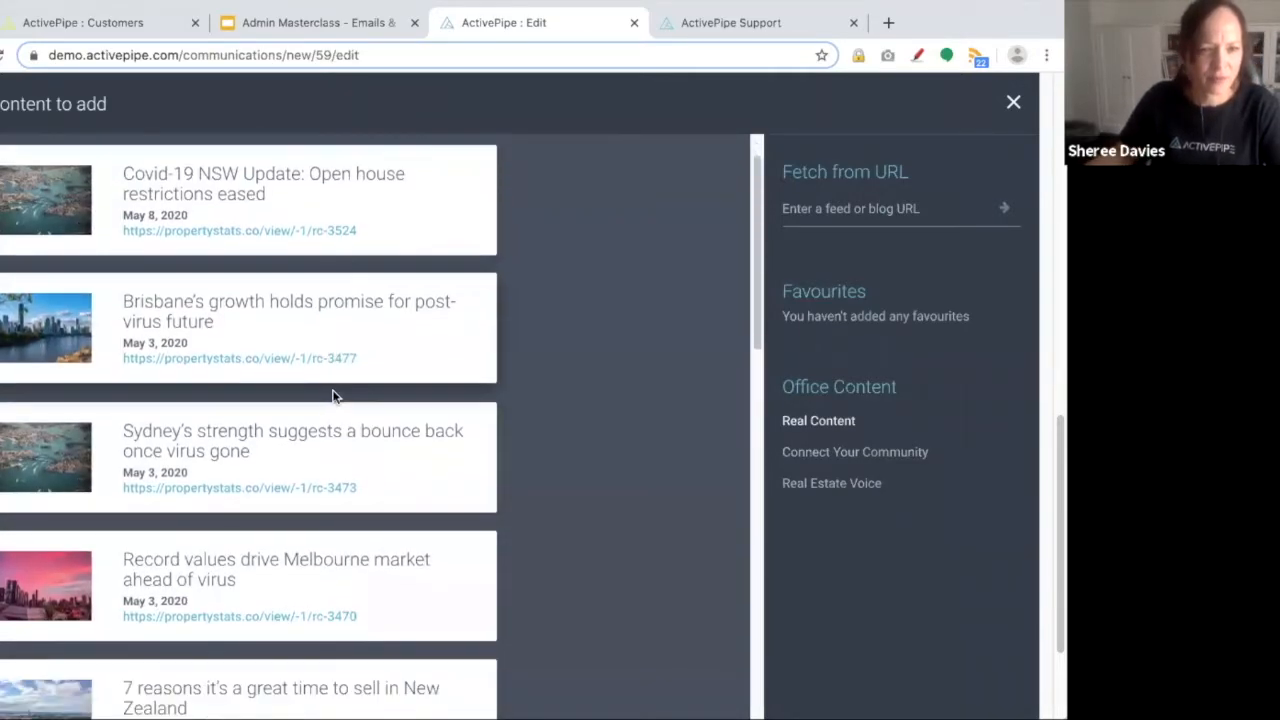
{"action": "left_click", "coordinate": [162, 624]}
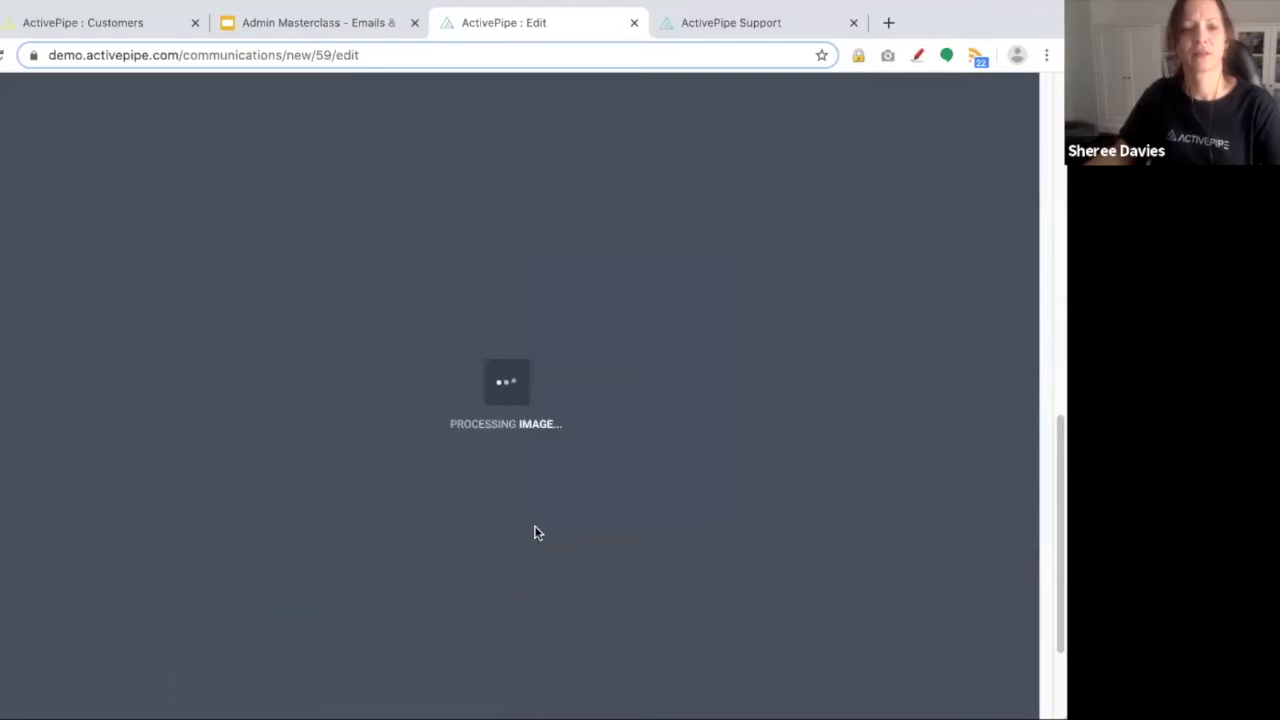
Cut the New Zealand article's text down to its first paragraph, delete the surplus blank lines, and leave text editing.
{"action": "scroll", "coordinate": [654, 386], "scroll_direction": "up", "scroll_amount": 5}
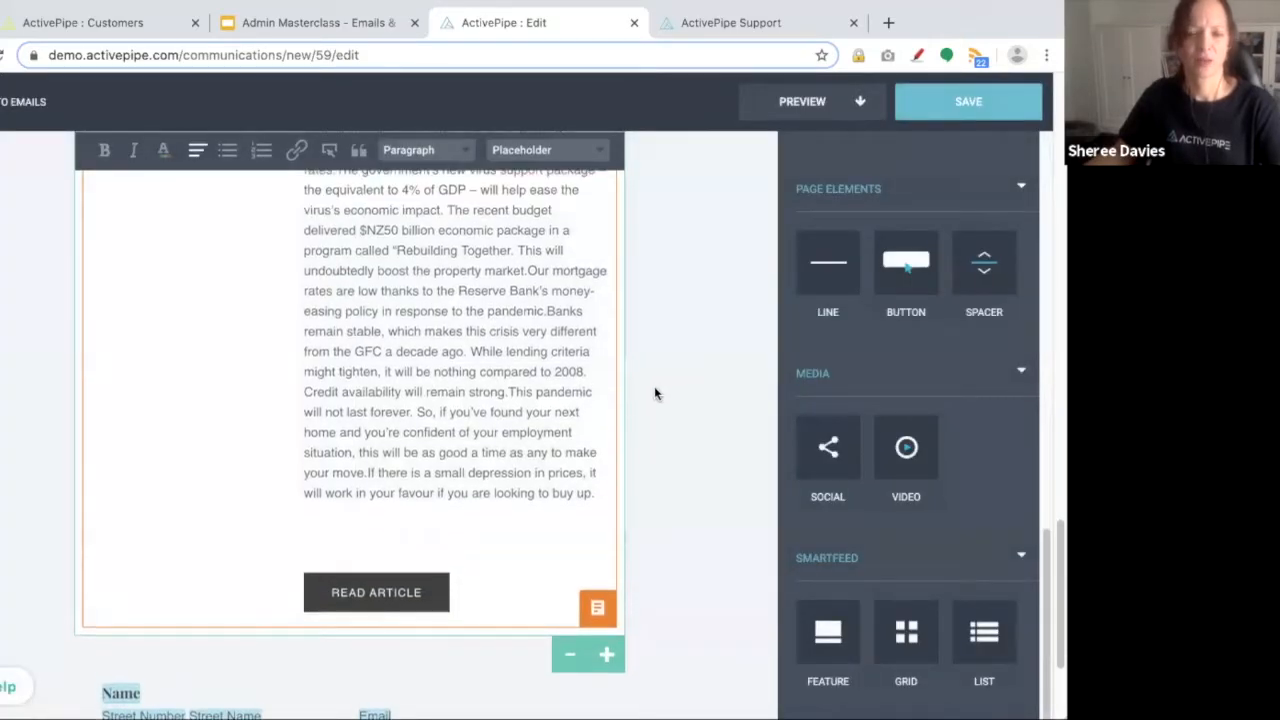
{"action": "scroll", "coordinate": [655, 391], "scroll_direction": "up", "scroll_amount": 7}
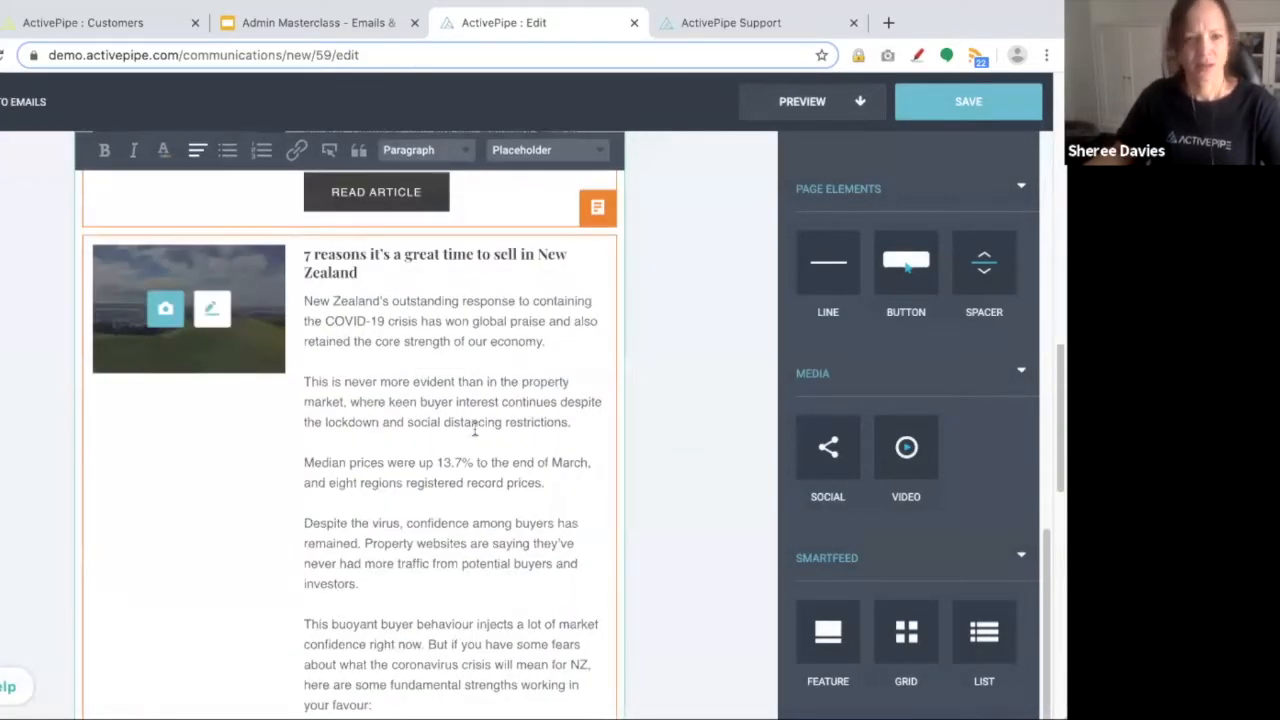
{"action": "left_click_drag", "start_coordinate": [306, 382], "coordinate": [580, 643]}
{"action": "key", "text": "BackSpace"}
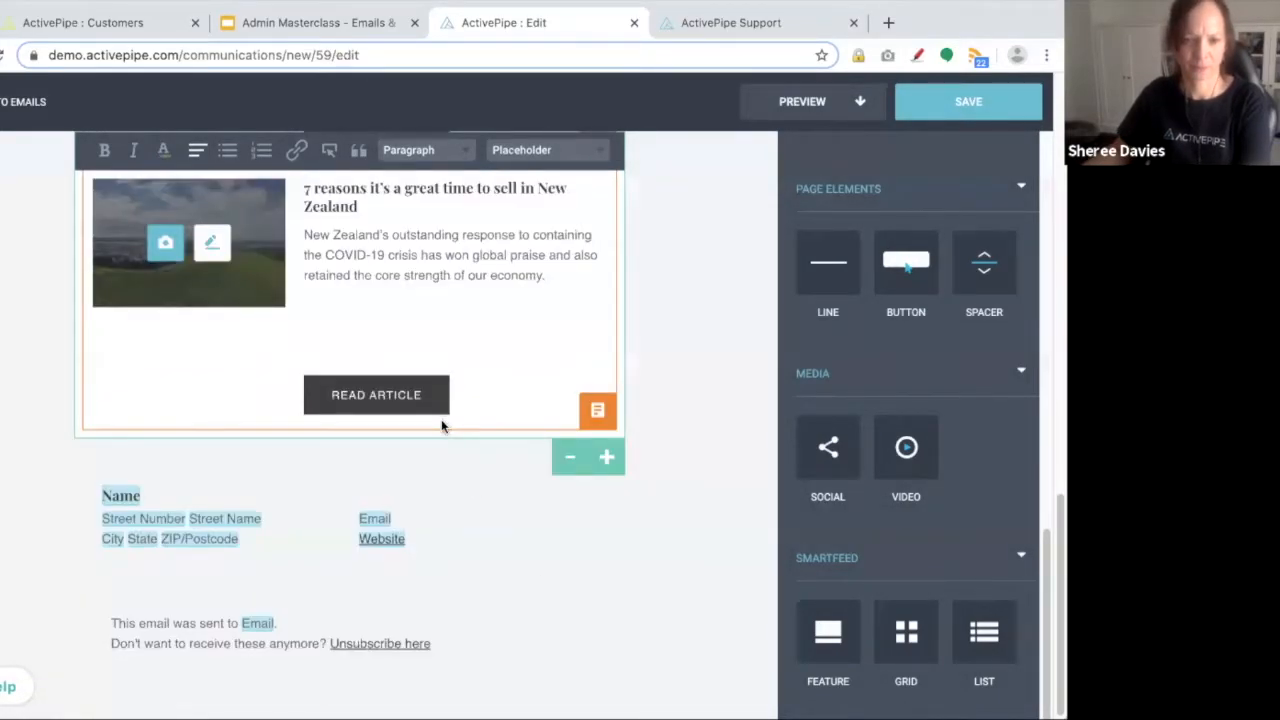
{"action": "key", "text": "BackSpace"}
{"action": "key", "text": "BackSpace"}
{"action": "key", "text": "BackSpace"}
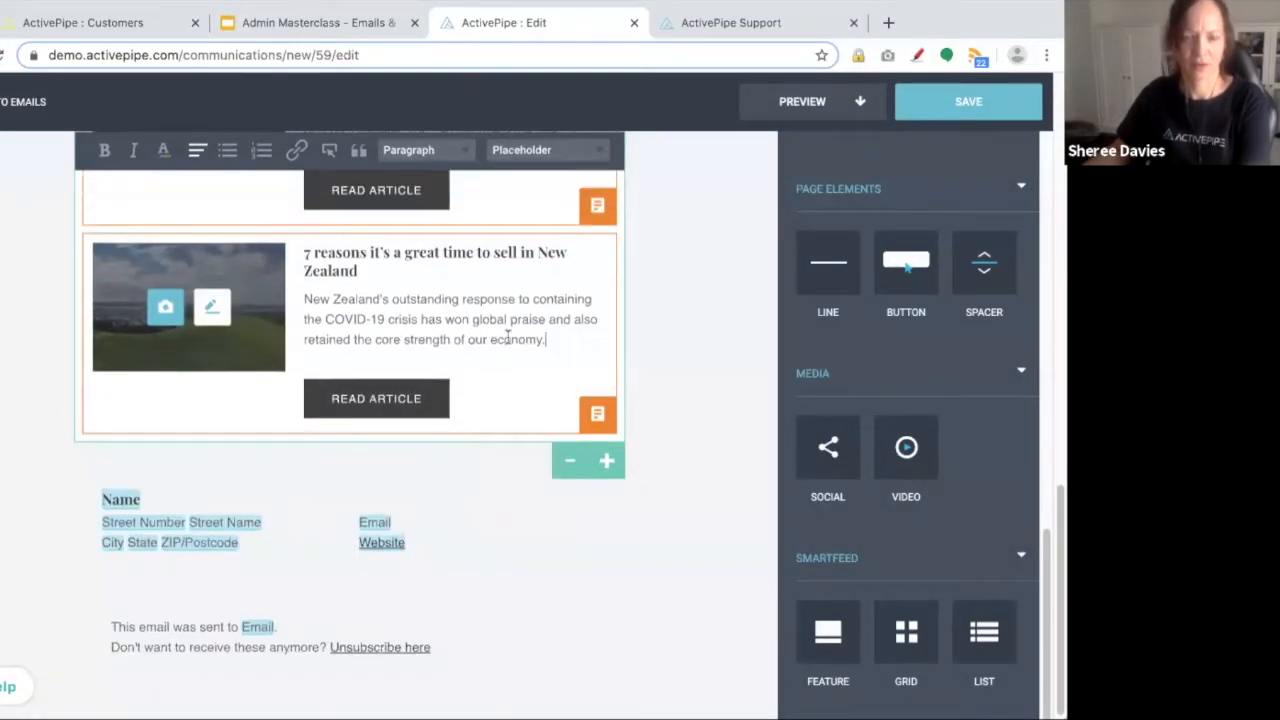
{"action": "left_click", "coordinate": [636, 337]}
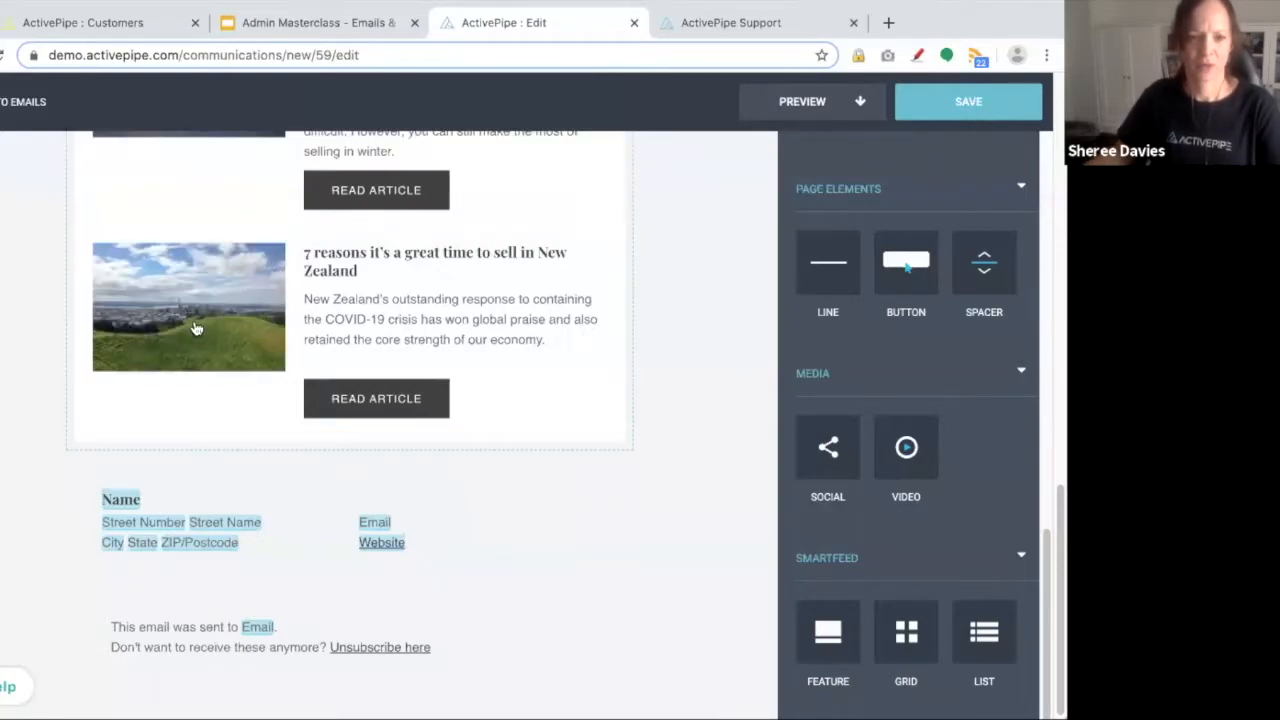
{"action": "scroll", "coordinate": [690, 386], "scroll_direction": "up", "scroll_amount": 5}
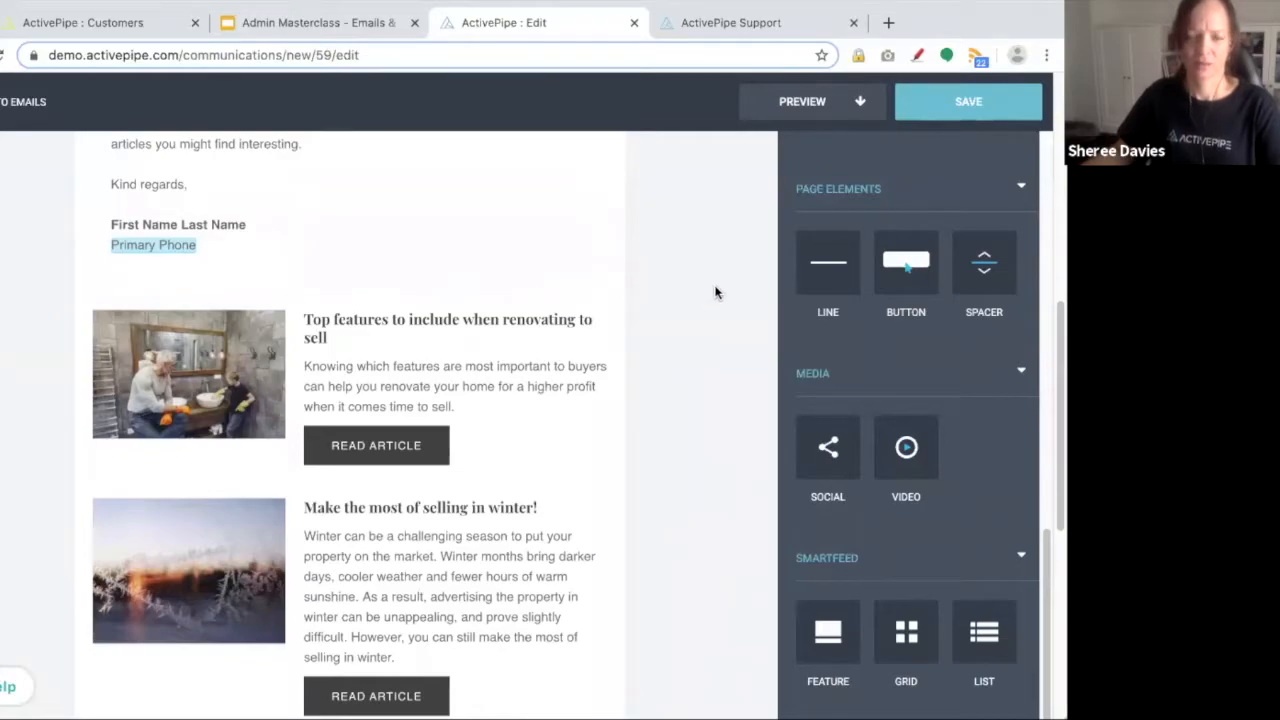
Preview the finished email and look through the greeting, message, signature and selling articles.
{"action": "scroll", "coordinate": [713, 292], "scroll_direction": "up", "scroll_amount": 1}
{"action": "scroll", "coordinate": [713, 294], "scroll_direction": "up", "scroll_amount": 2}
{"action": "left_click", "coordinate": [805, 101]}
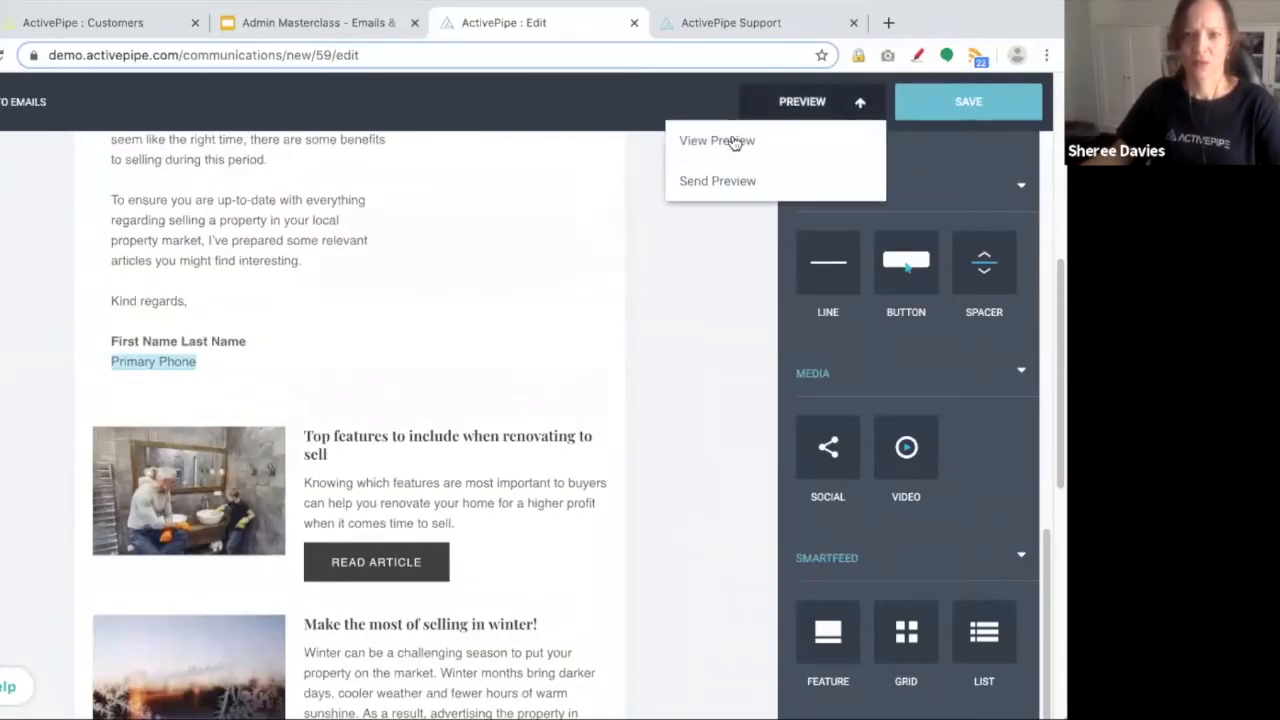
{"action": "left_click", "coordinate": [792, 156]}
{"action": "scroll", "coordinate": [1057, 220], "scroll_direction": "down", "scroll_amount": 2}
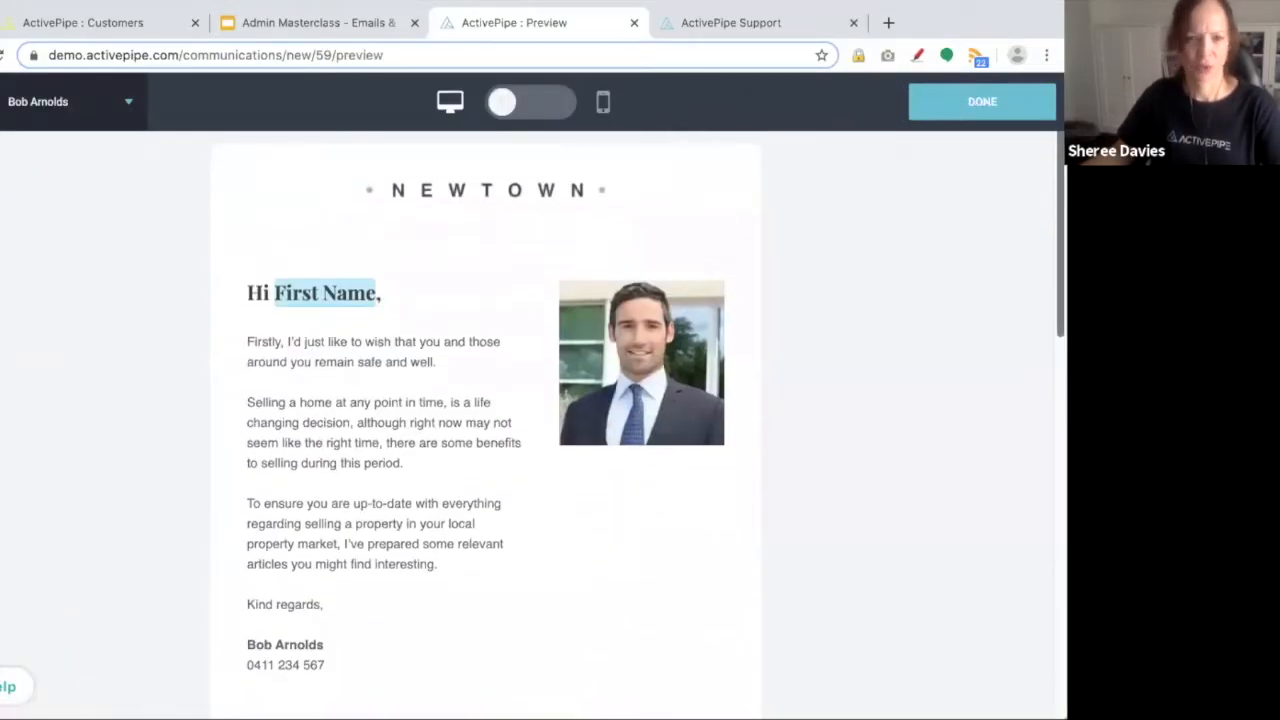
{"action": "scroll", "coordinate": [640, 415], "scroll_direction": "down", "scroll_amount": 5}
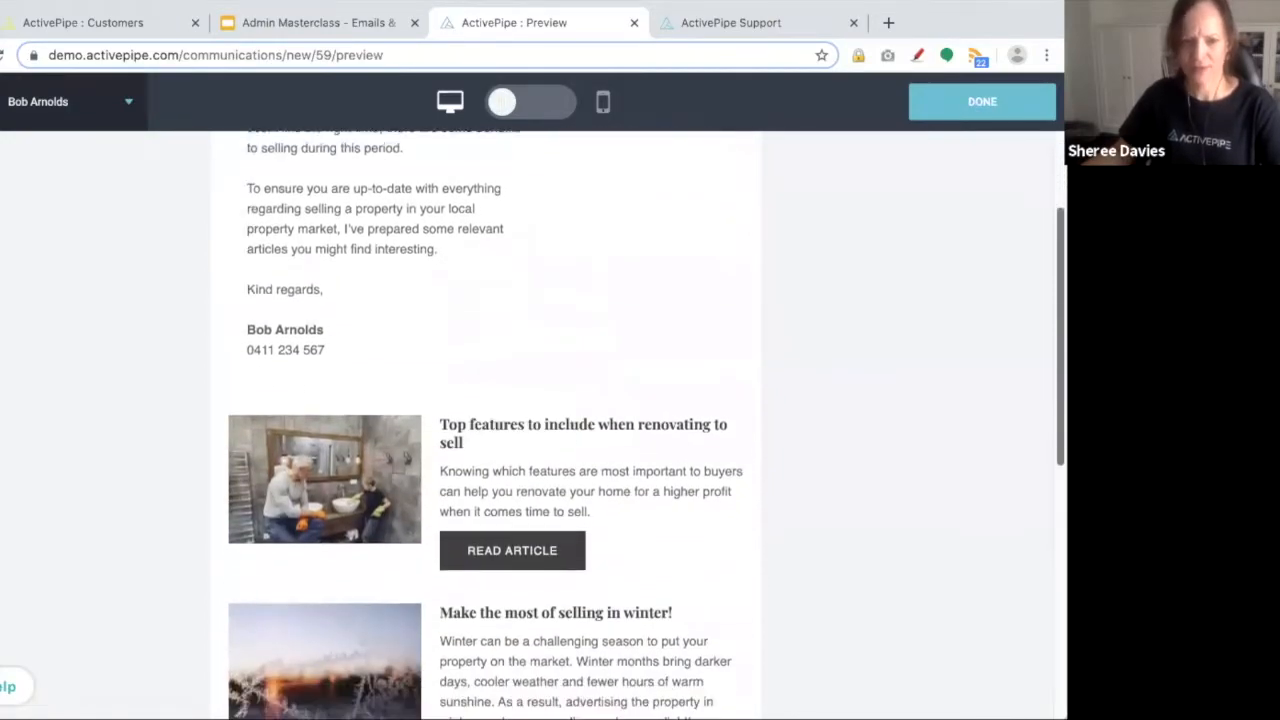
{"action": "scroll", "coordinate": [640, 415], "scroll_direction": "down", "scroll_amount": 1}
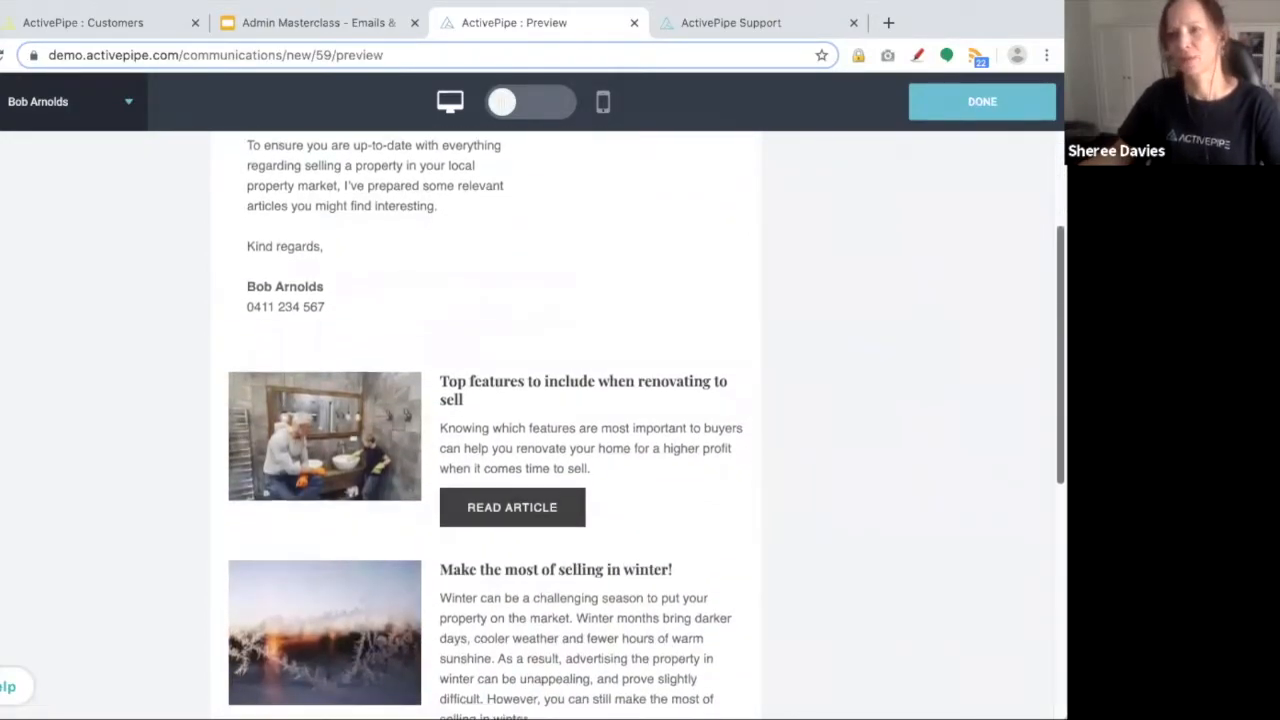
{"action": "scroll", "coordinate": [640, 415], "scroll_direction": "down", "scroll_amount": 4}
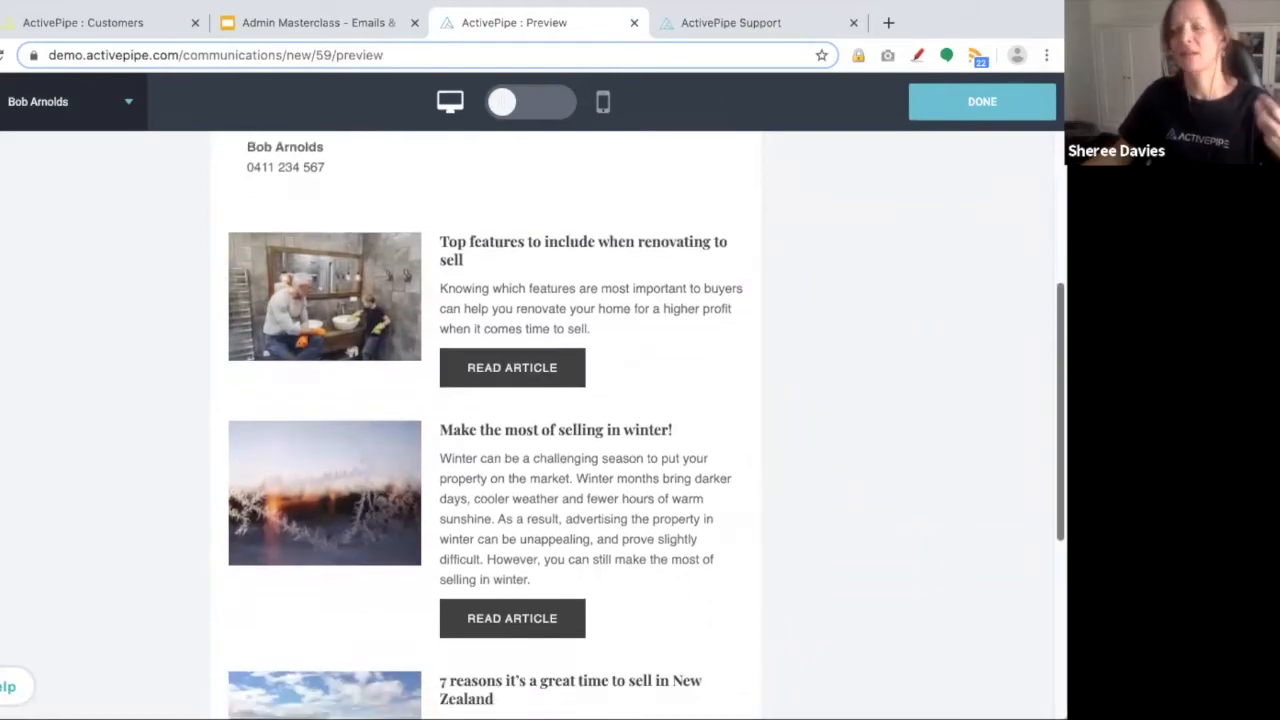
{"action": "scroll", "coordinate": [640, 415], "scroll_direction": "down", "scroll_amount": 2}
{"action": "scroll", "coordinate": [505, 157], "scroll_direction": "up", "scroll_amount": 12}
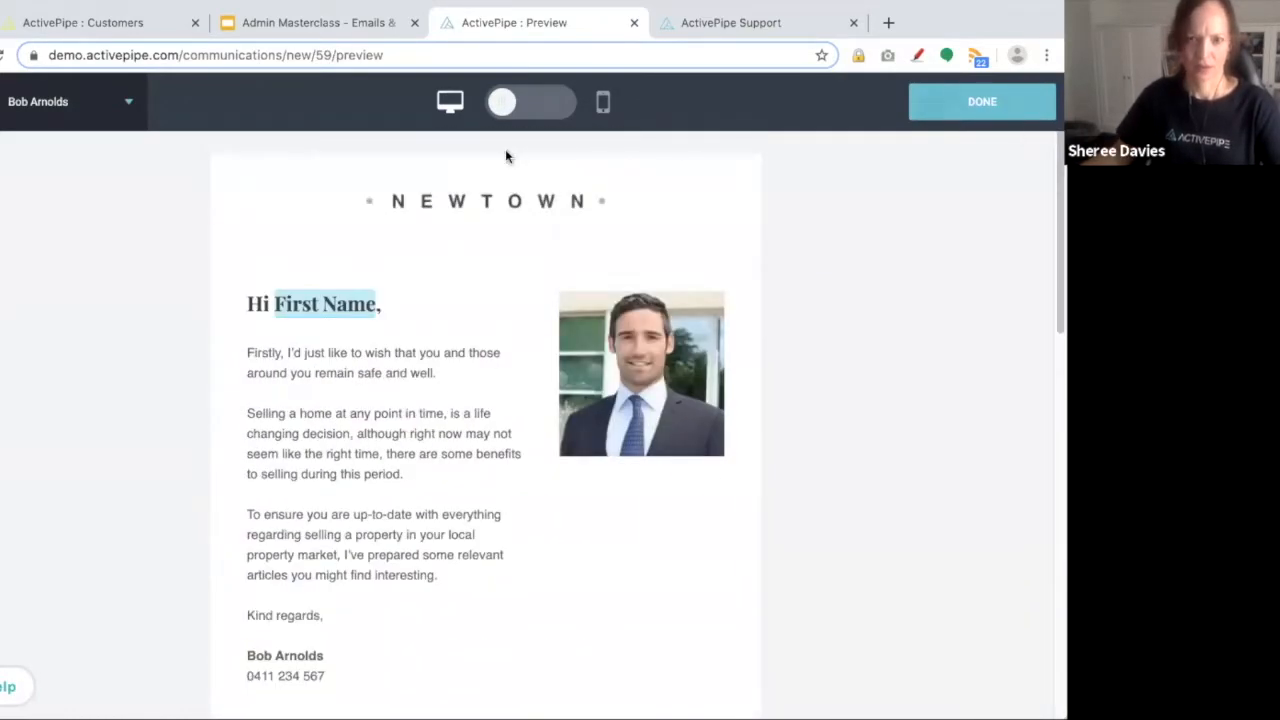
Preview the email as the other agent, check the photo and signature, switch back to the original agent, and leave the preview.
{"action": "left_click", "coordinate": [46, 108]}
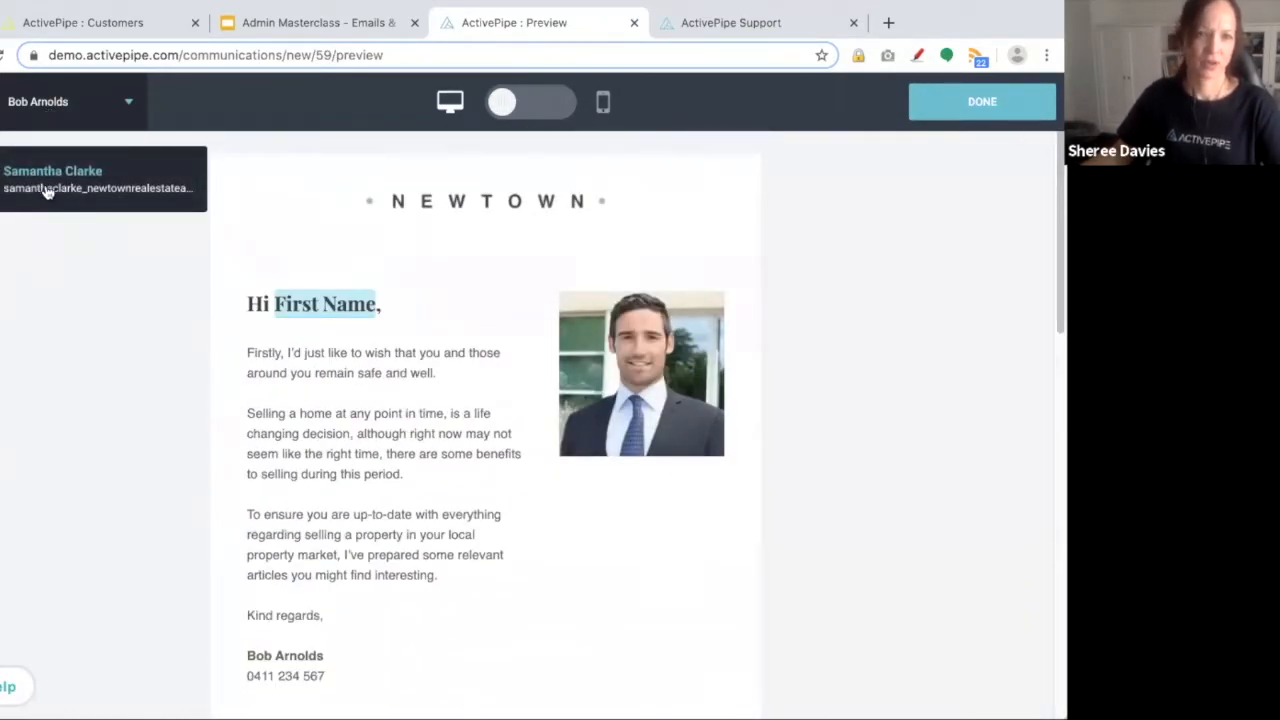
{"action": "left_click", "coordinate": [46, 180]}
{"action": "scroll", "coordinate": [300, 518], "scroll_direction": "down", "scroll_amount": 3}
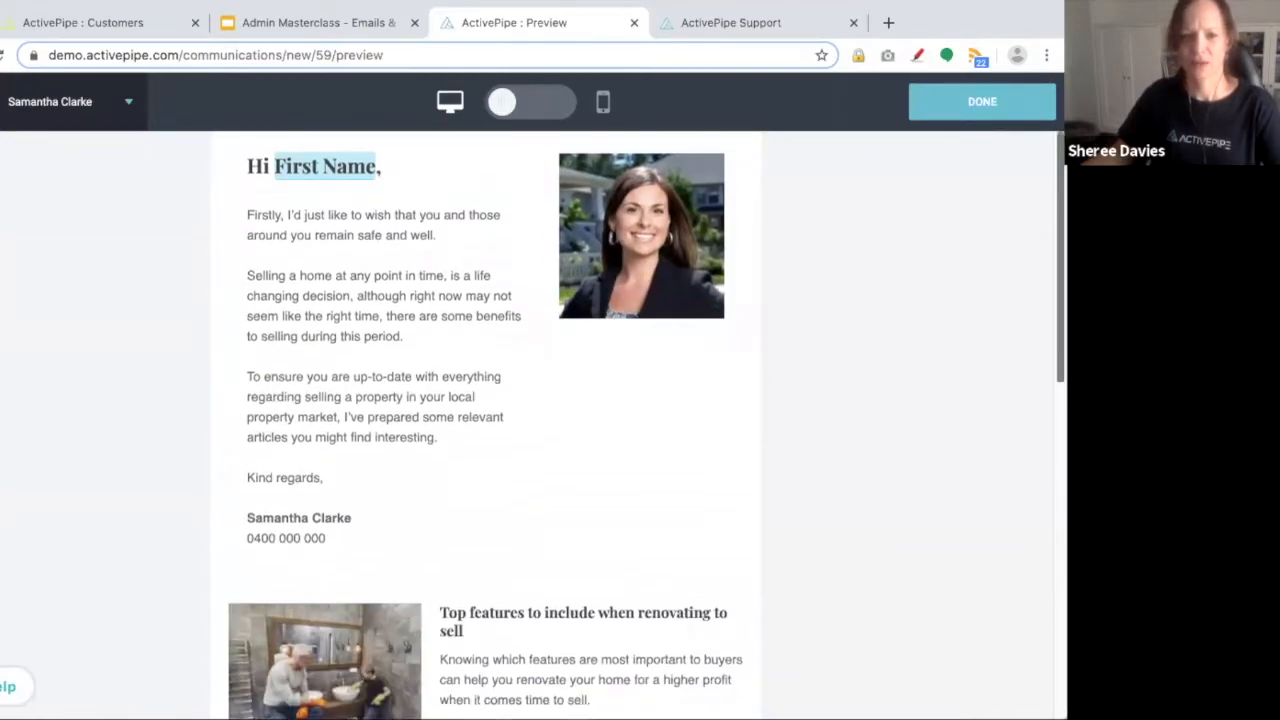
{"action": "scroll", "coordinate": [300, 518], "scroll_direction": "up", "scroll_amount": 2}
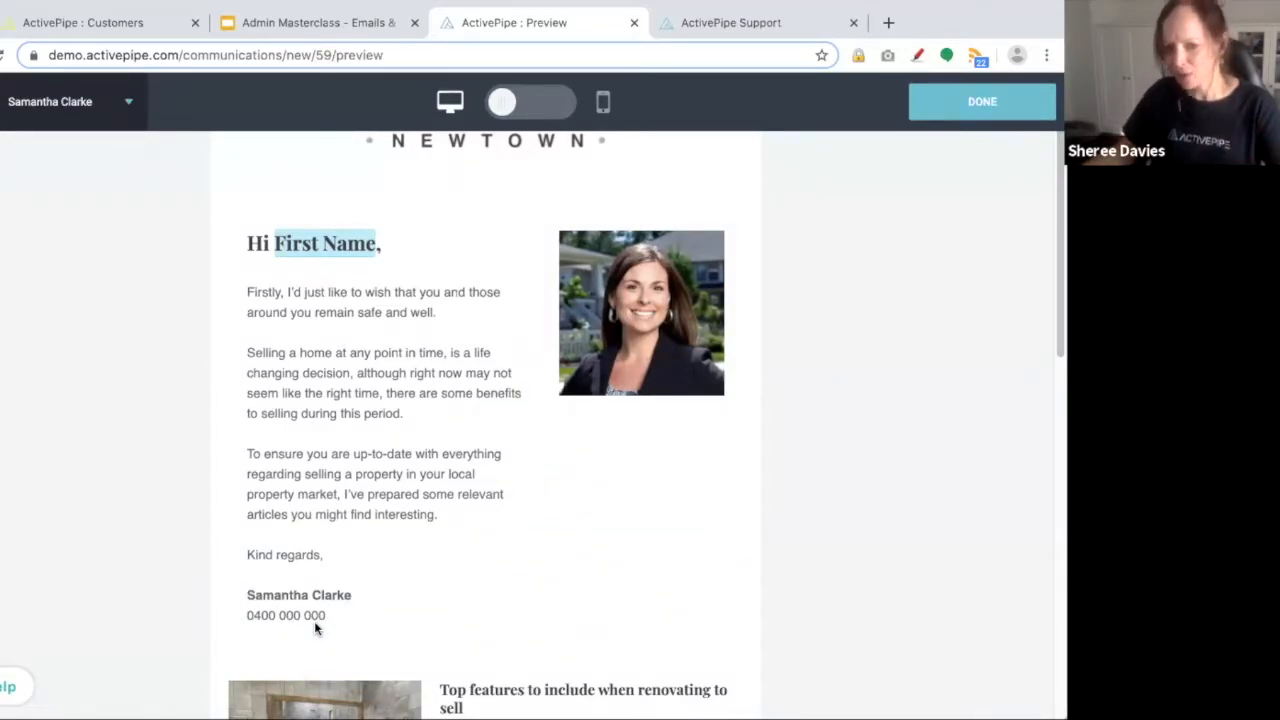
{"action": "left_click", "coordinate": [57, 106]}
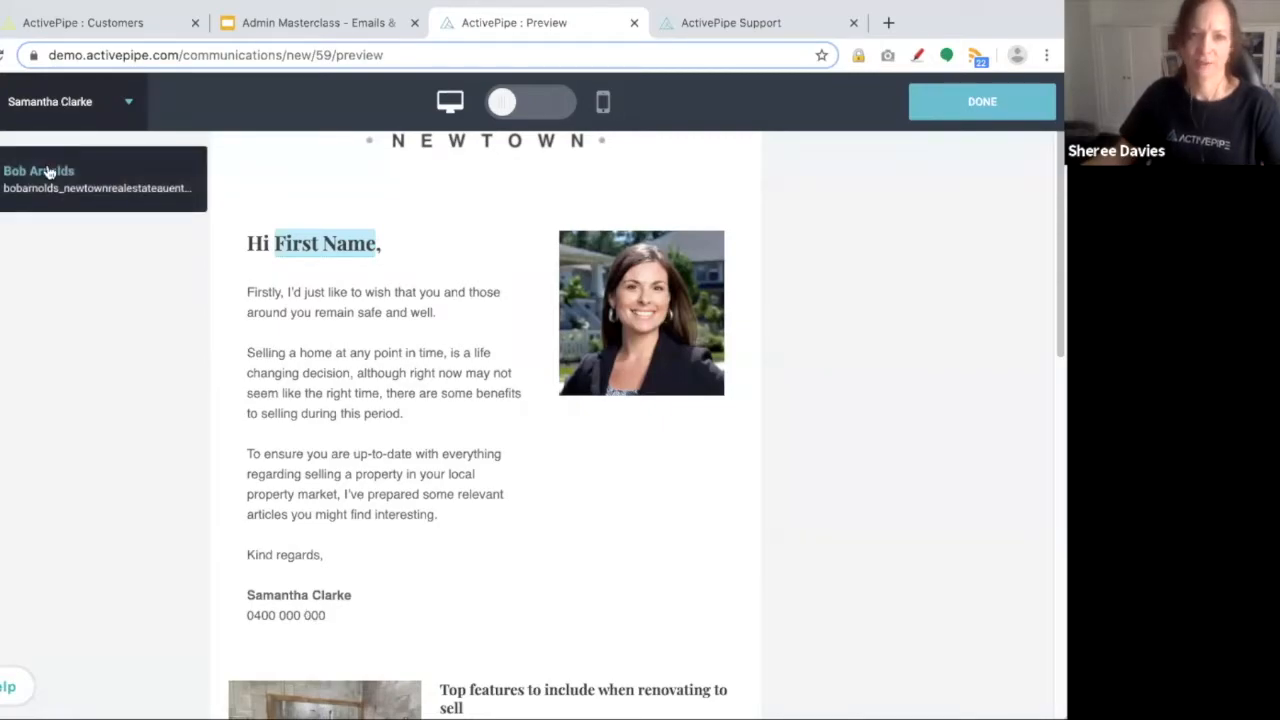
{"action": "left_click", "coordinate": [50, 172]}
{"action": "left_click", "coordinate": [982, 101]}
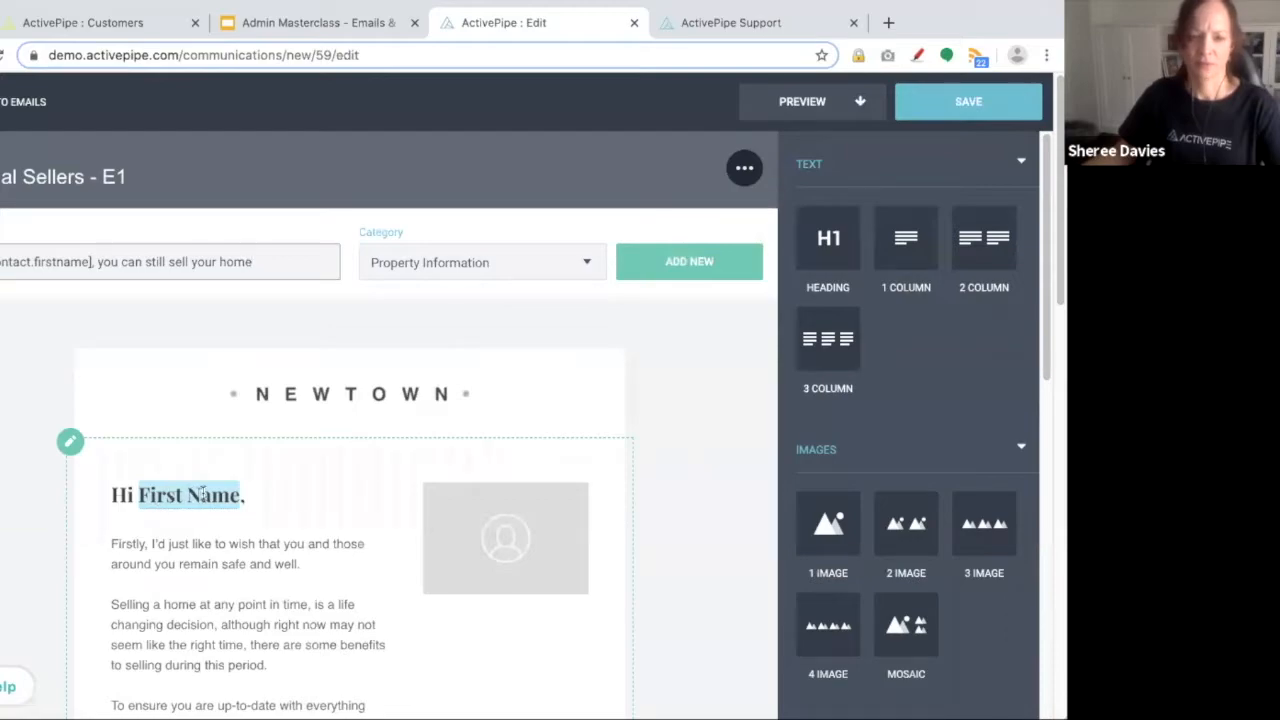
Save the Potential Sellers - E1 email and return to the list of emails.
{"action": "left_click", "coordinate": [211, 494]}
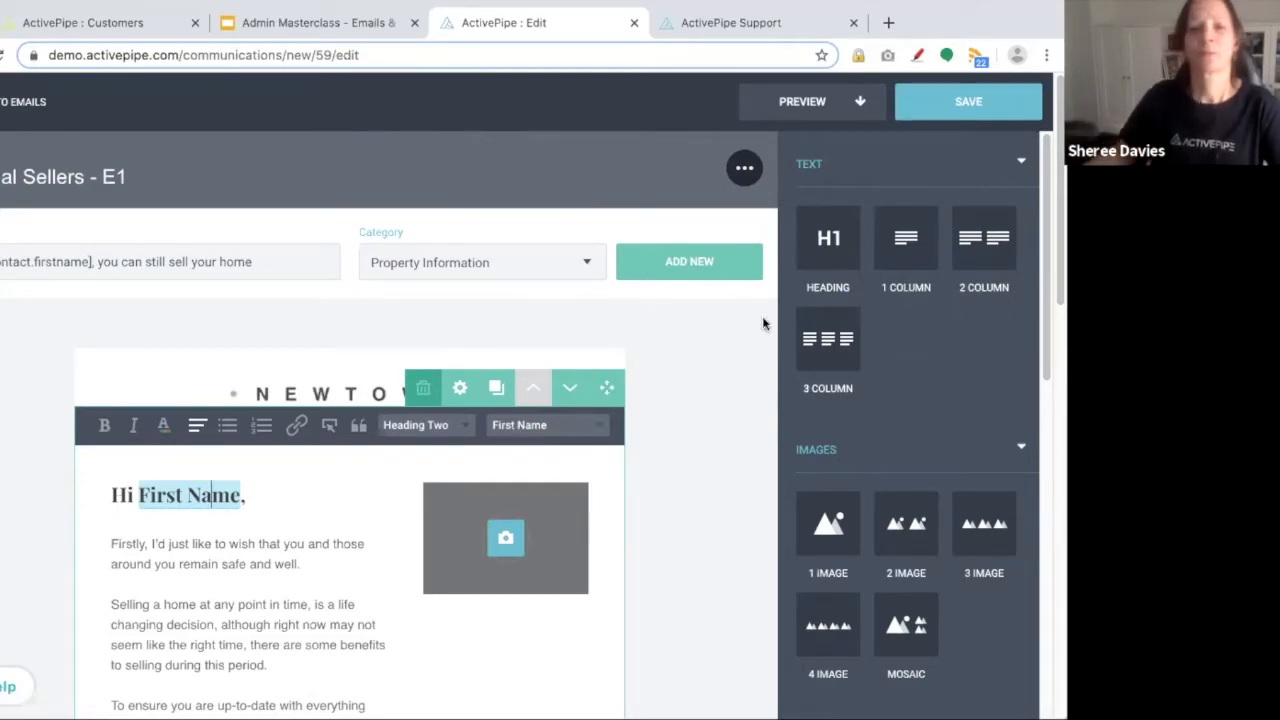
{"action": "left_click", "coordinate": [971, 108]}
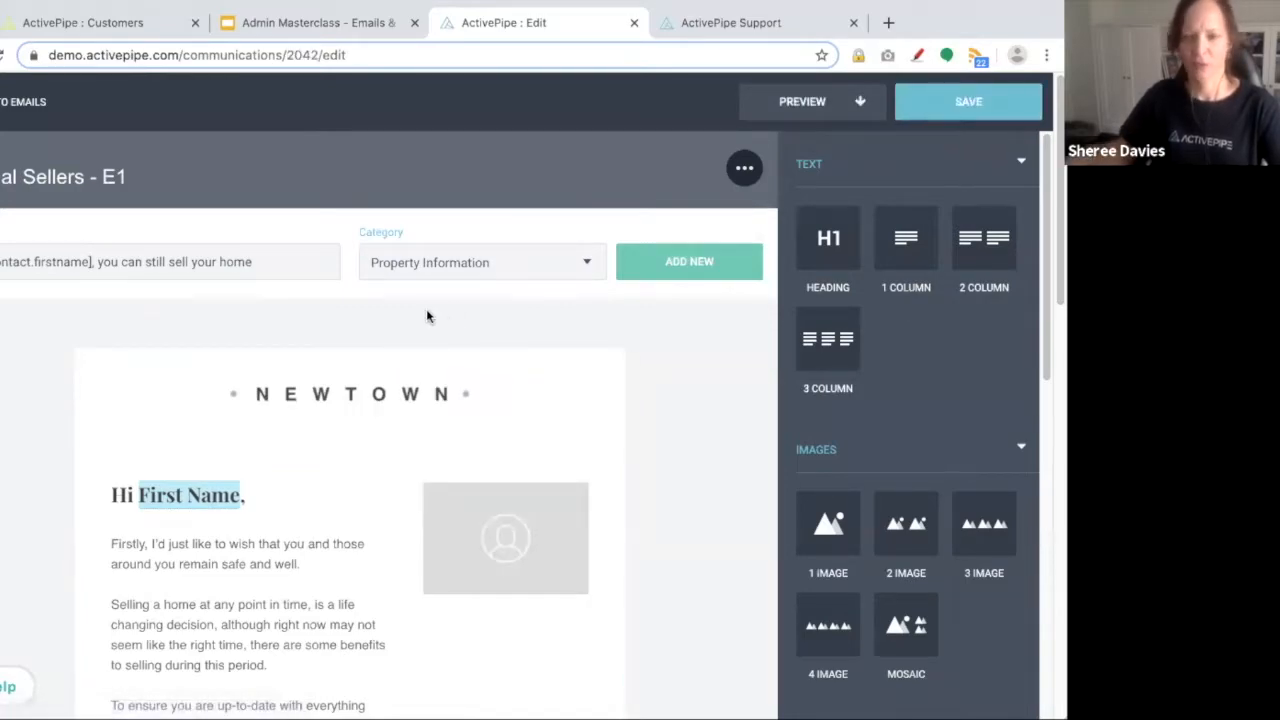
{"action": "left_click", "coordinate": [22, 101]}
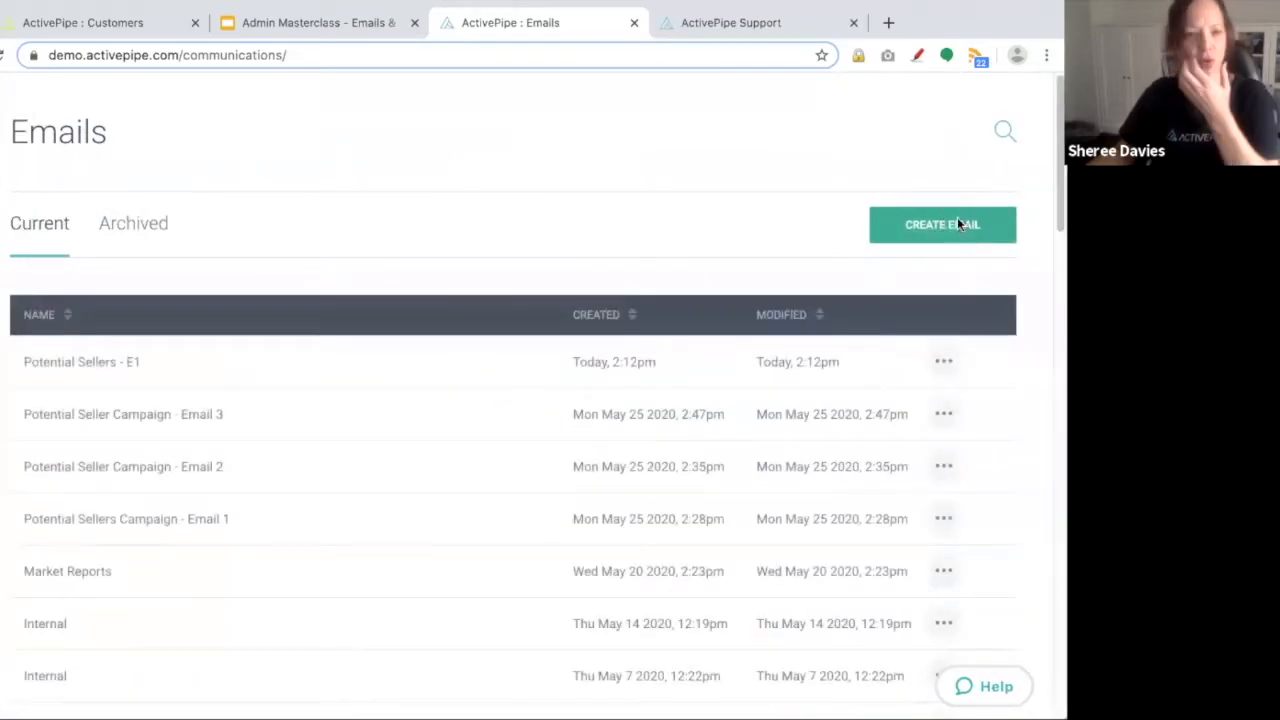
Create a new email from the Newtown template and name it "Potential Sellers - E2".
{"action": "left_click", "coordinate": [957, 222]}
{"action": "left_click", "coordinate": [129, 306]}
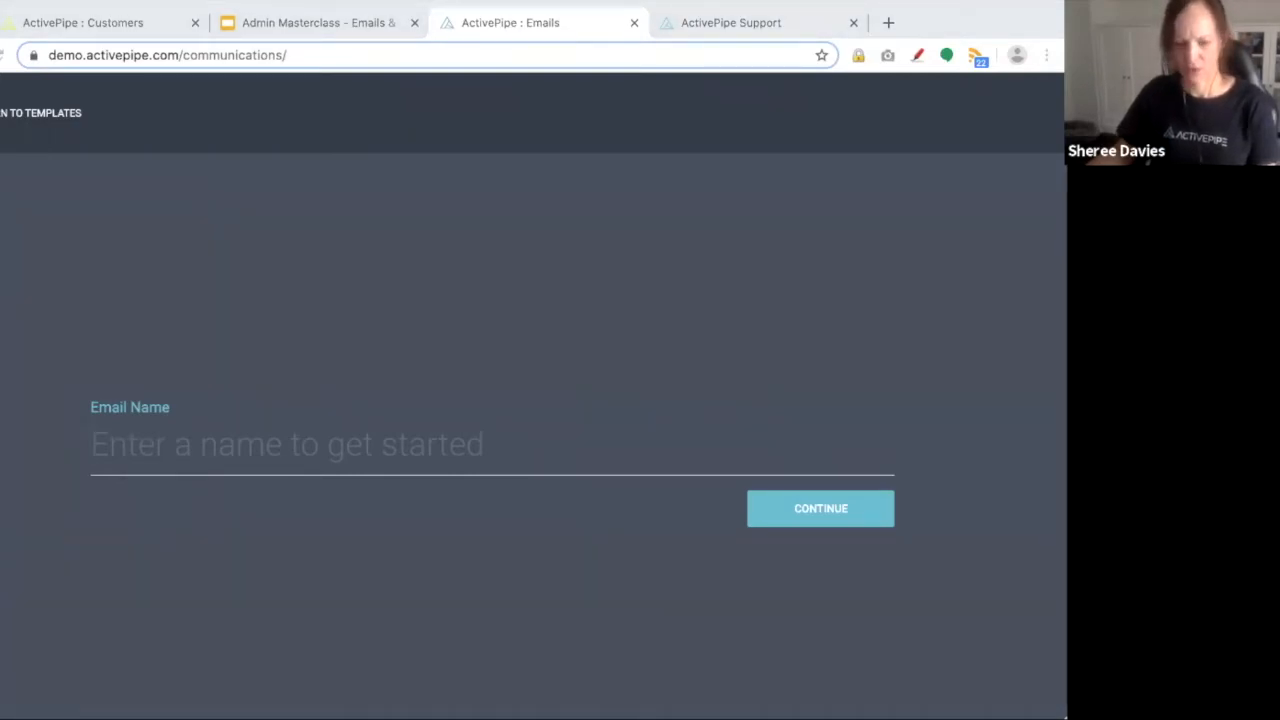
{"action": "type", "text": "Potential Sellers - E2"}
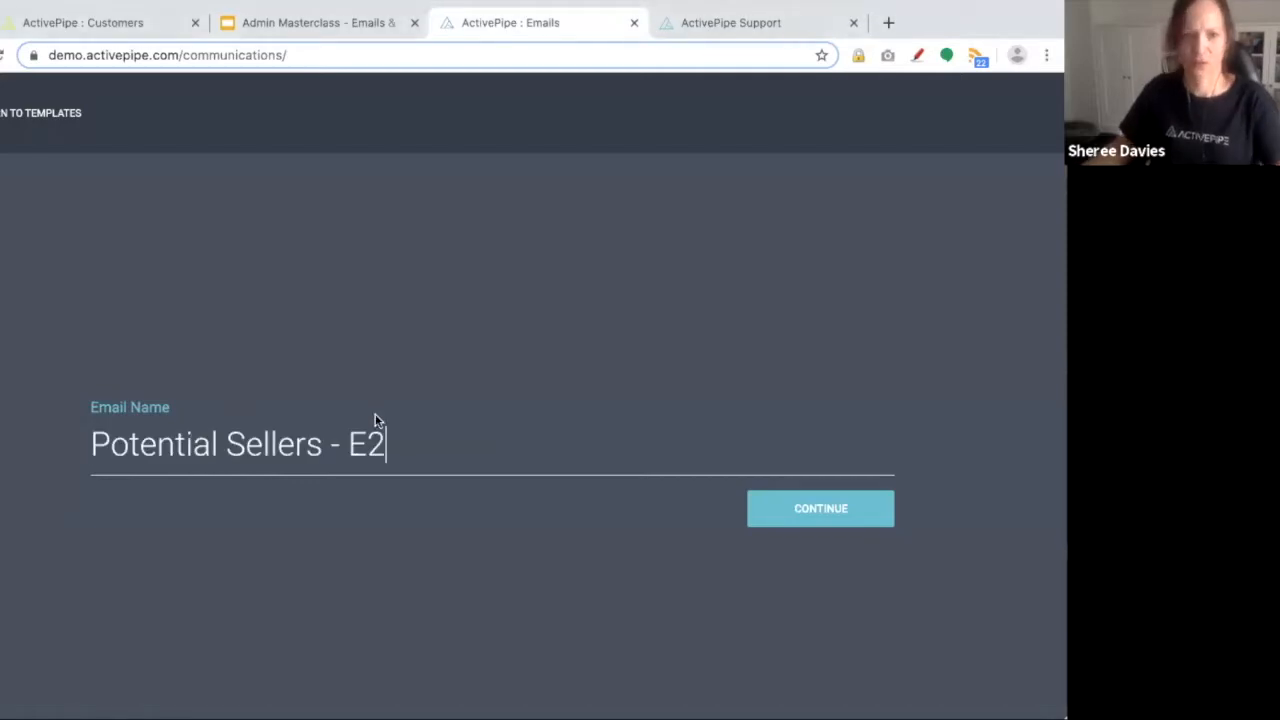
{"action": "left_click", "coordinate": [820, 507]}
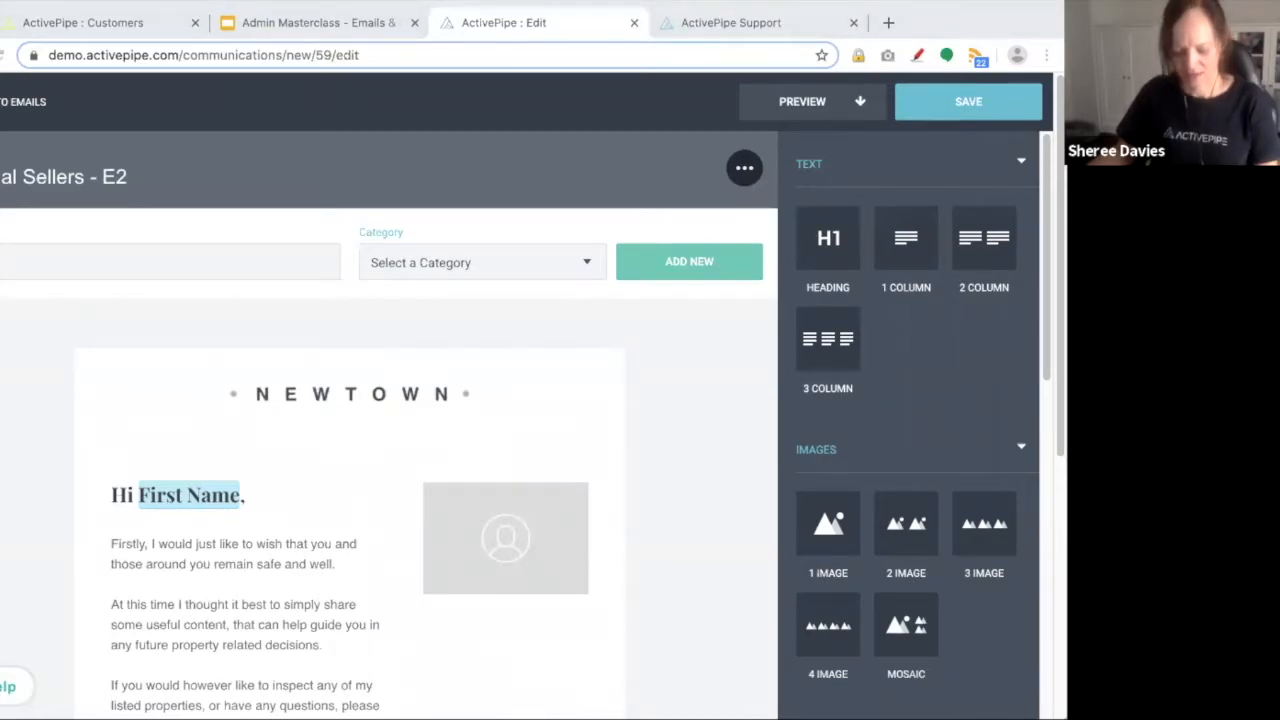
Enter "Help" as the email's subject and set its category to Property Information.
{"action": "left_click", "coordinate": [109, 268]}
{"action": "type", "text": "Help"}
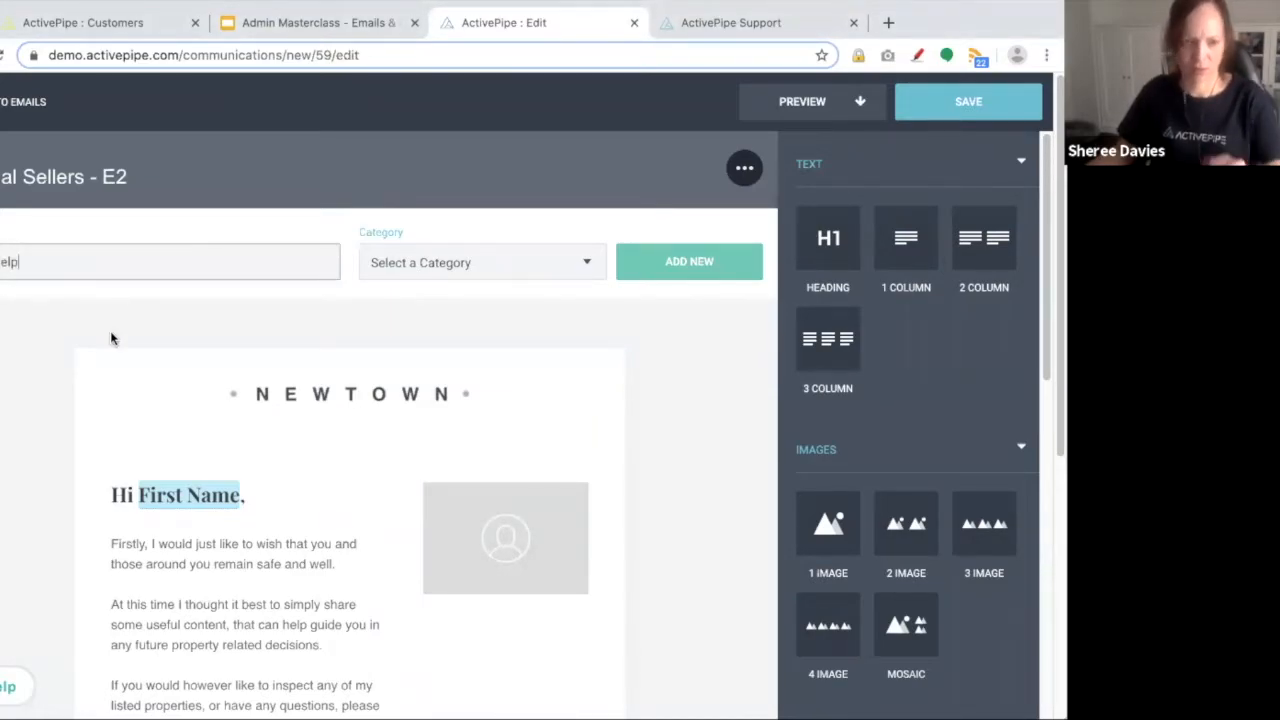
{"action": "left_click", "coordinate": [465, 272]}
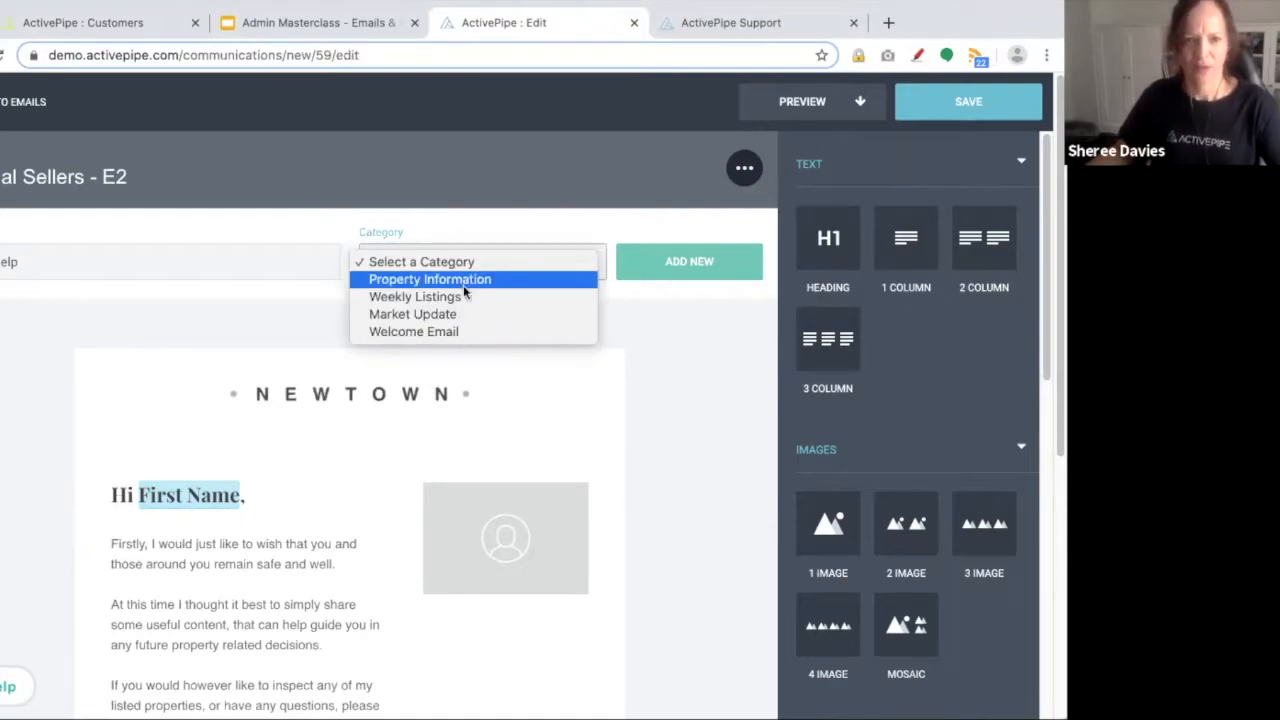
{"action": "left_click", "coordinate": [463, 282]}
Replace the default message under the greeting with the text from "We recently sold a number of properties" to "please click the button.".
{"action": "left_click_drag", "start_coordinate": [1047, 252], "coordinate": [1045, 266]}
{"action": "scroll", "coordinate": [1047, 420], "scroll_direction": "down", "scroll_amount": 3}
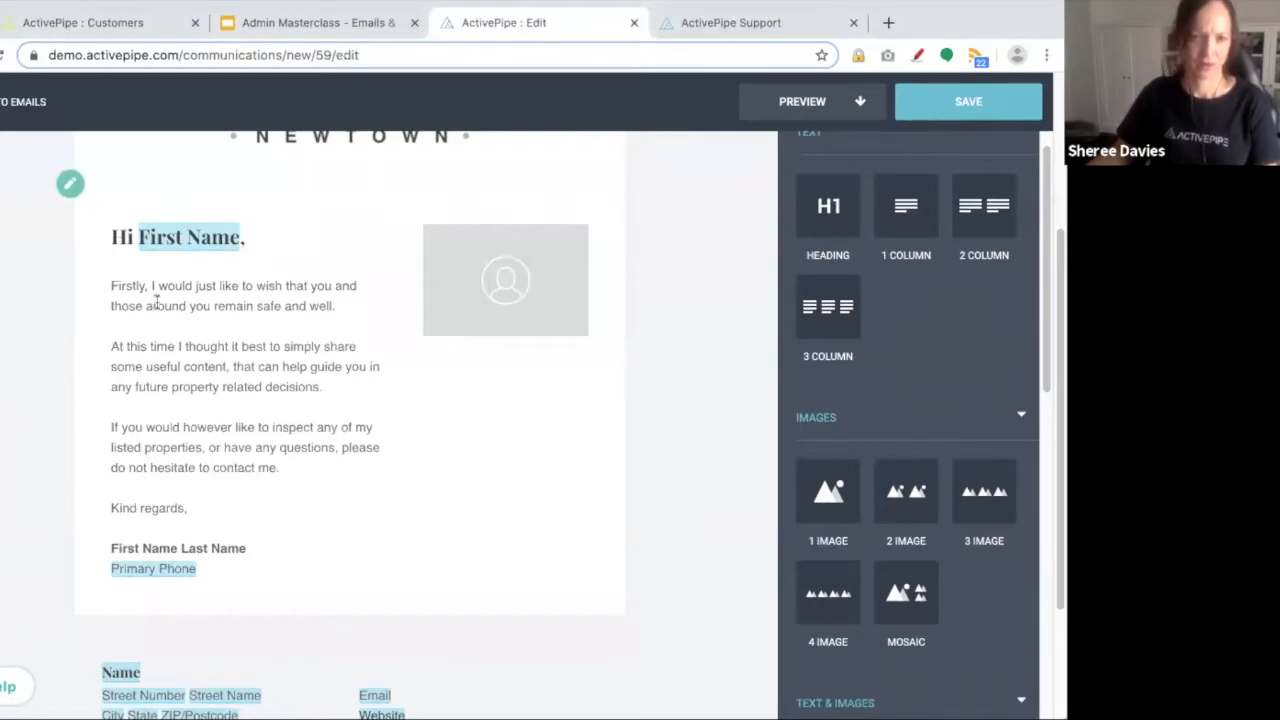
{"action": "left_click", "coordinate": [114, 279]}
{"action": "left_click_drag", "start_coordinate": [110, 282], "coordinate": [306, 468]}
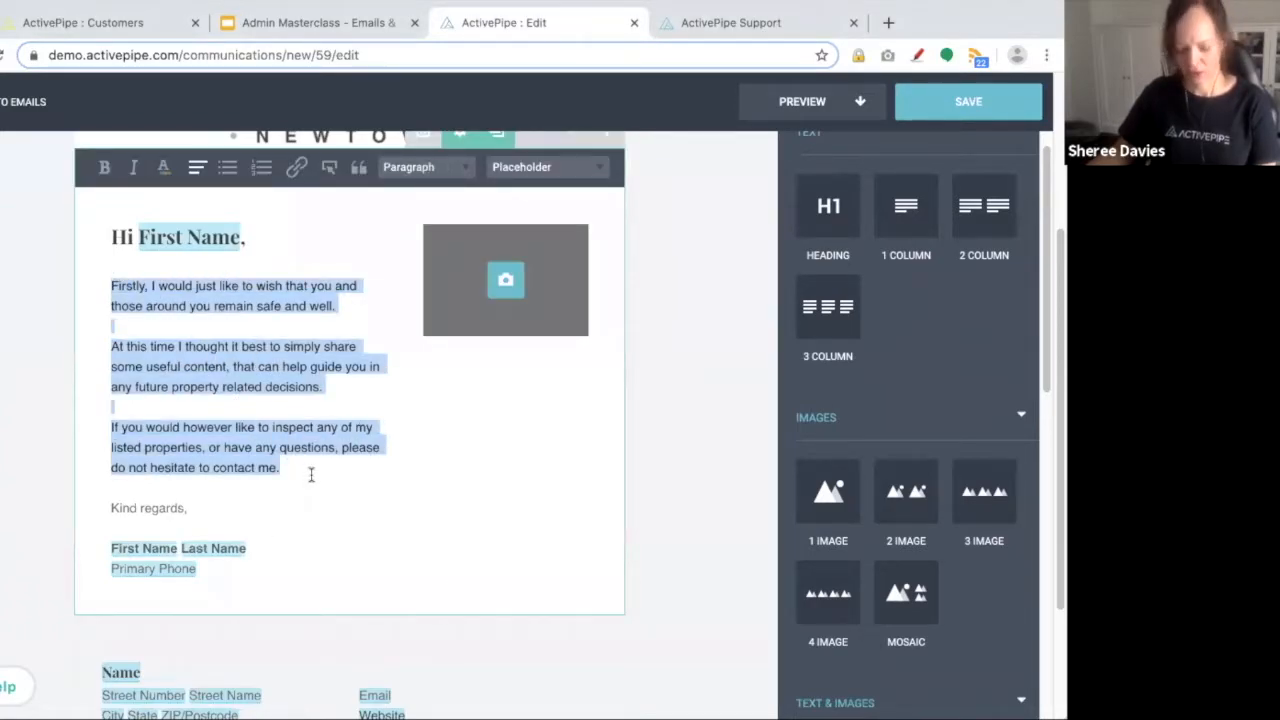
{"action": "type", "text": "We recently sold a number of properties in your local area, with prices exceeding the seller's expectations. We've shared their experiences below!  Should you be interested in selling, or would simply like an update on where your property sits in today's market, please click the button."}
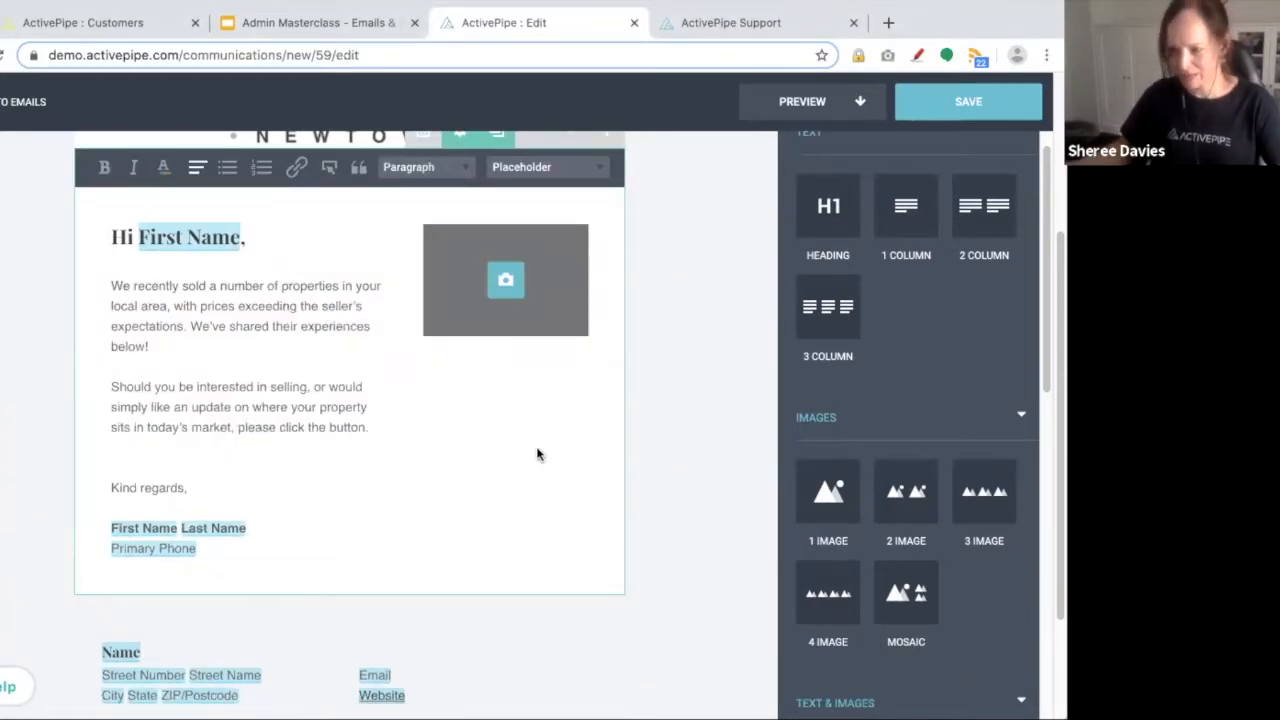
Make the sentence "We've shared their experiences below!" bold in the message.
{"action": "left_click", "coordinate": [269, 364]}
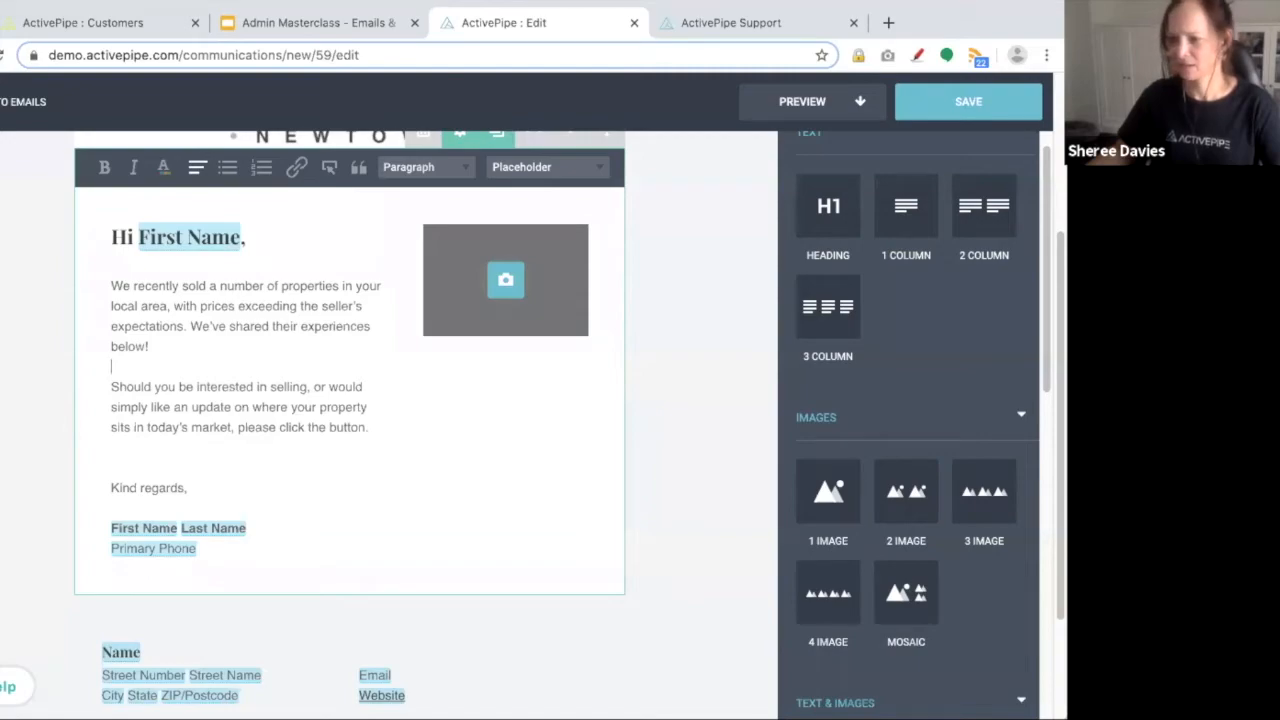
{"action": "left_click", "coordinate": [191, 326], "text": "shift"}
{"action": "left_click", "coordinate": [104, 167]}
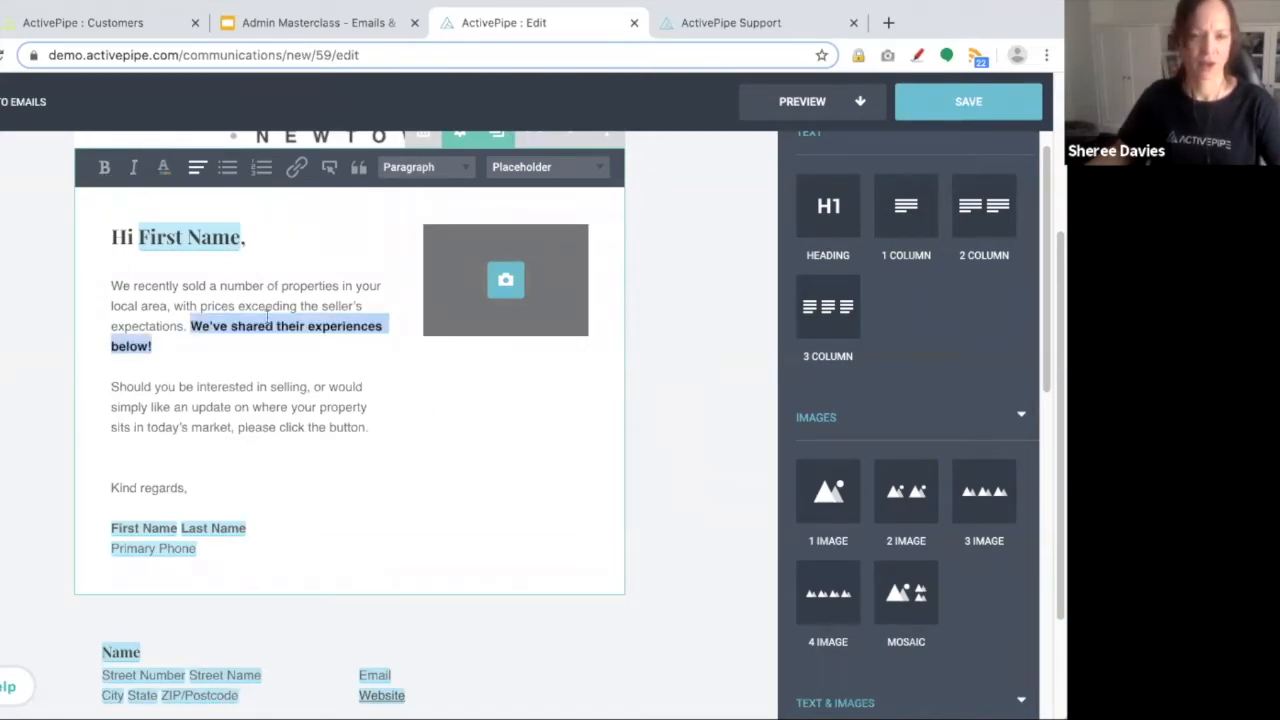
{"action": "left_click", "coordinate": [129, 453]}
{"action": "key", "text": "Return"}
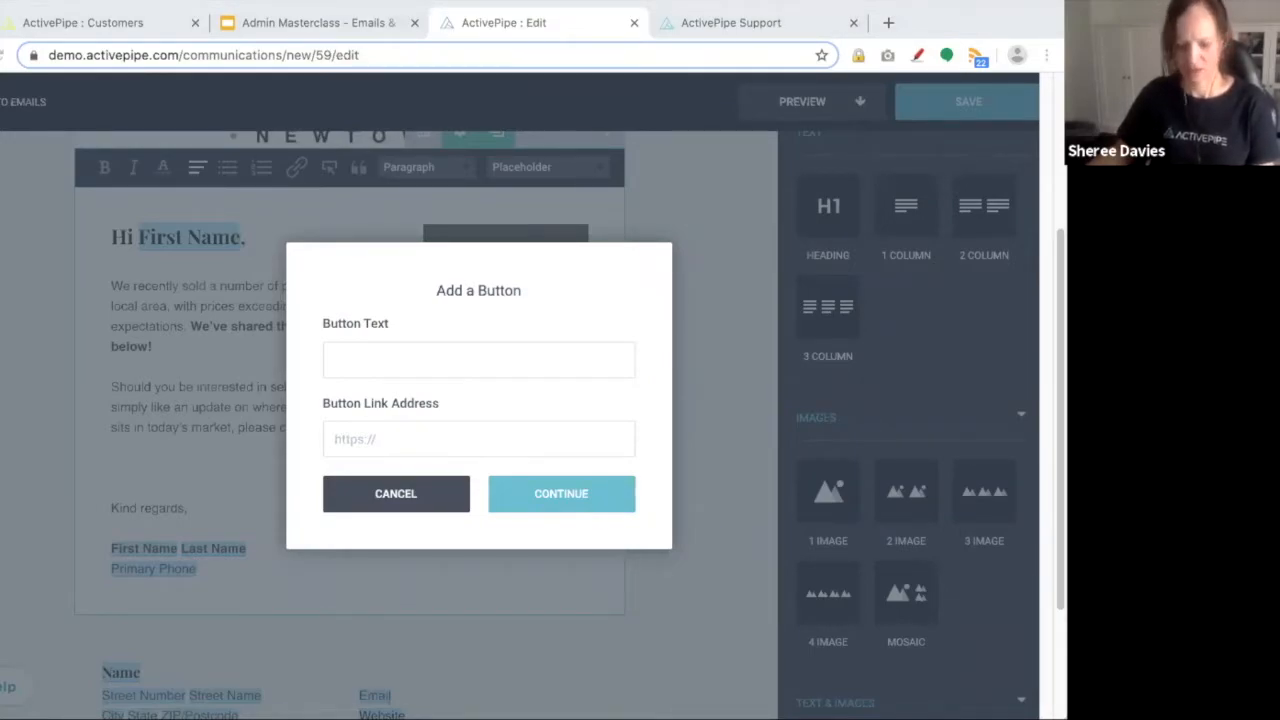
{"action": "type", "text": "Value Update Request"}
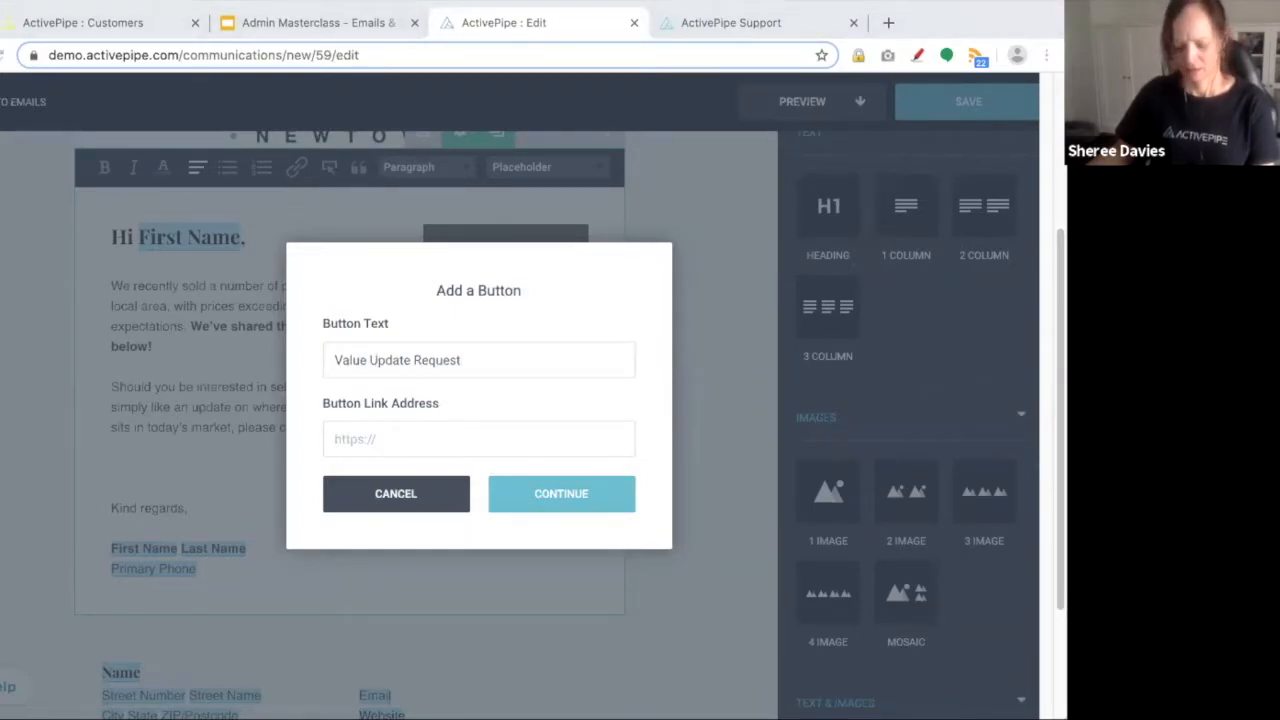
{"action": "left_click", "coordinate": [348, 431]}
{"action": "type", "text": "http://activepipe.com"}
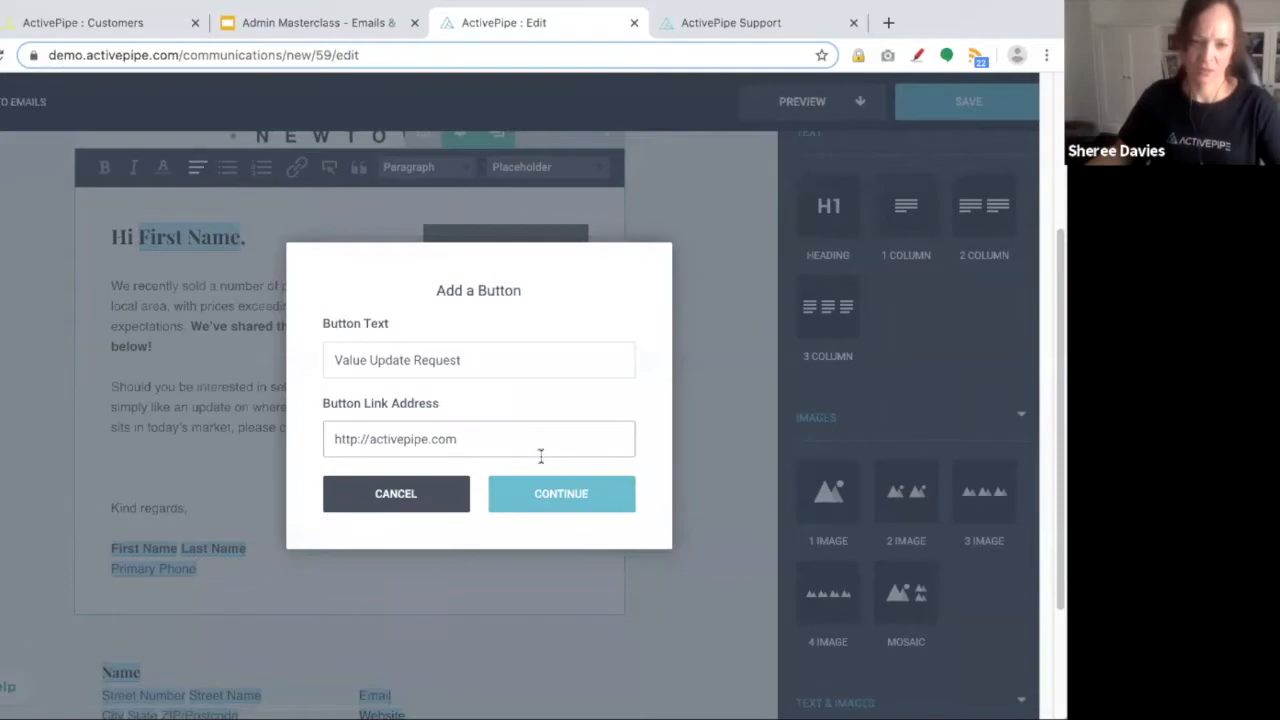
{"action": "left_click", "coordinate": [582, 505]}
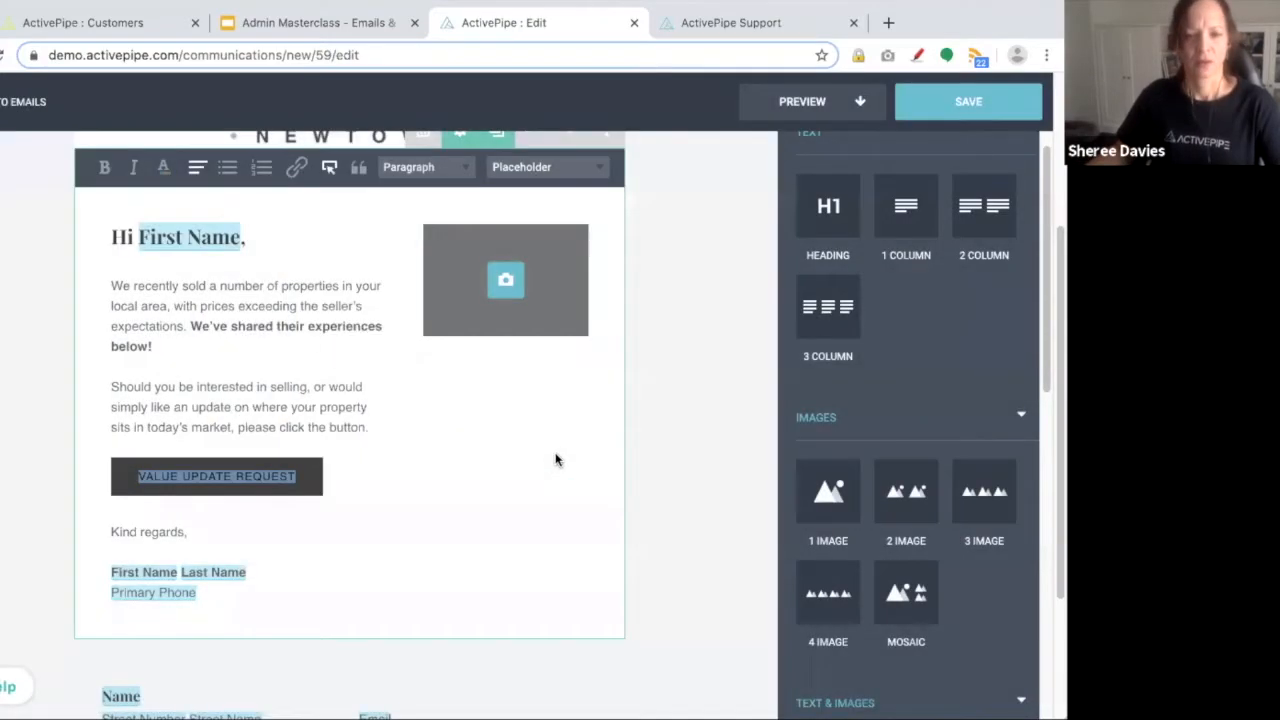
{"action": "left_click", "coordinate": [743, 449]}
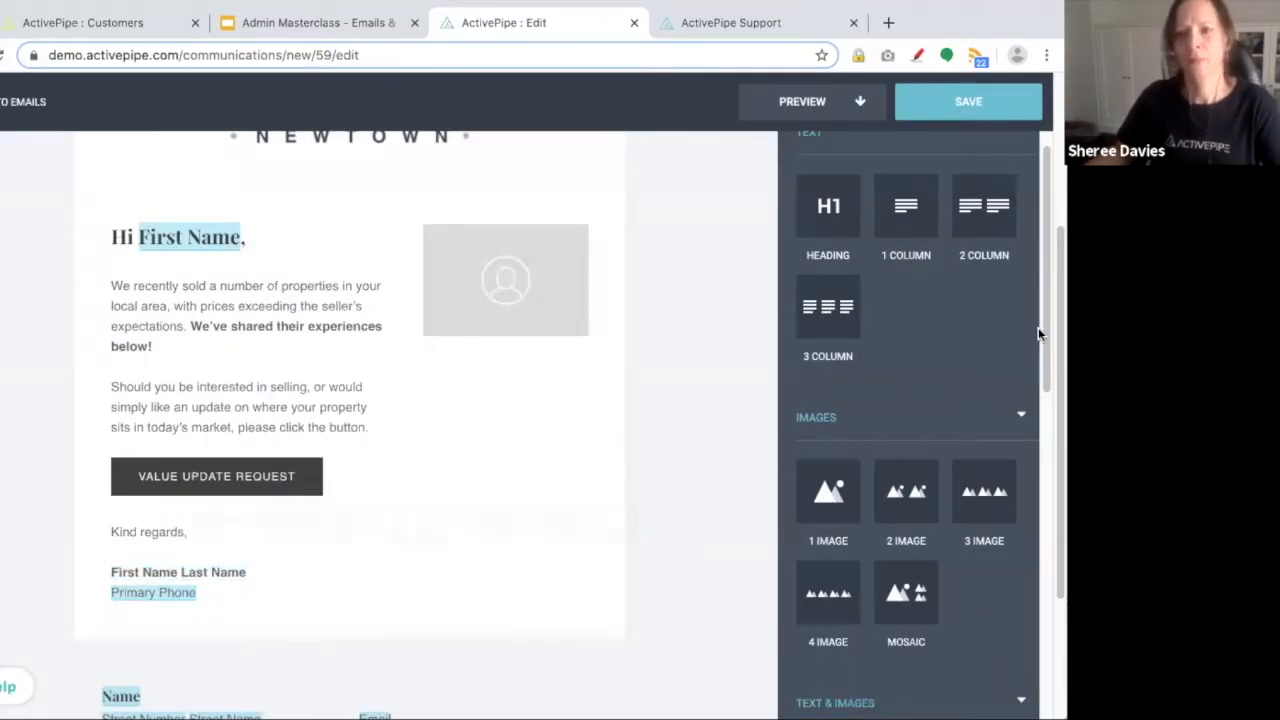
Add a heading block below the signature and replace its sample text with "What Our Clients Are Saying".
{"action": "left_click_drag", "start_coordinate": [1043, 327], "coordinate": [1060, 668]}
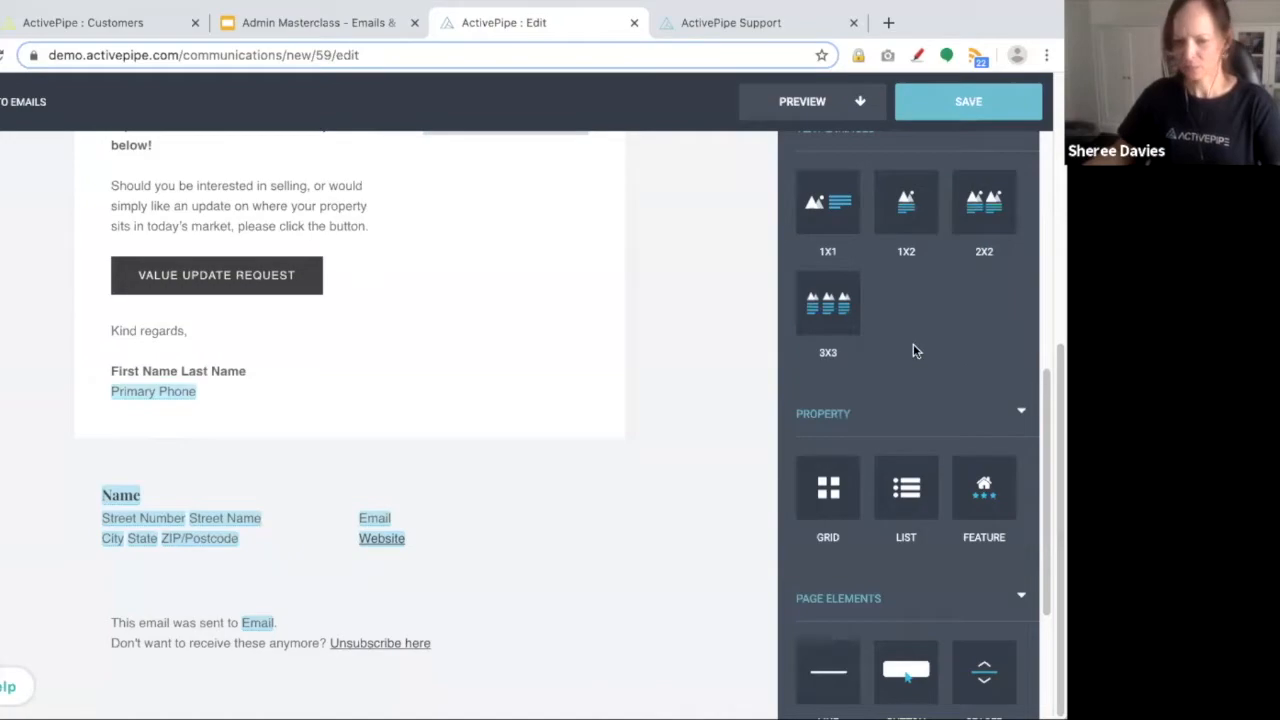
{"action": "scroll", "coordinate": [917, 411], "scroll_direction": "up", "scroll_amount": 5}
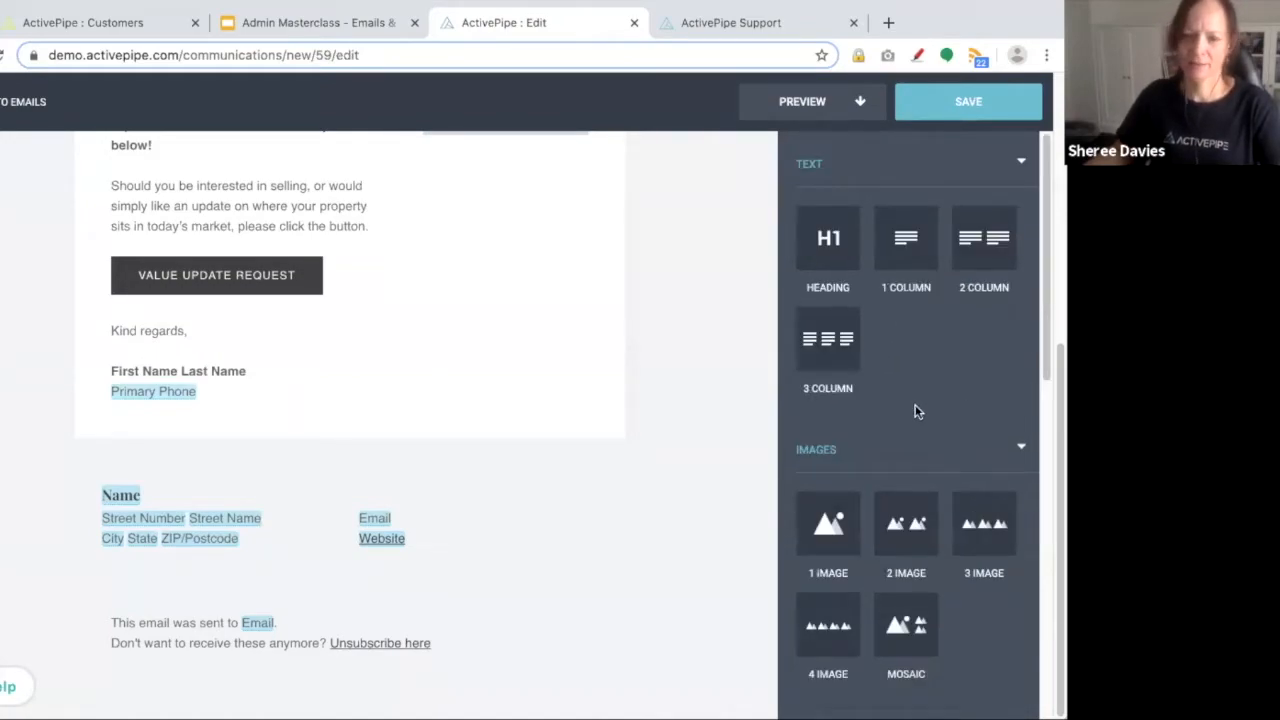
{"action": "left_click_drag", "start_coordinate": [828, 240], "coordinate": [690, 400]}
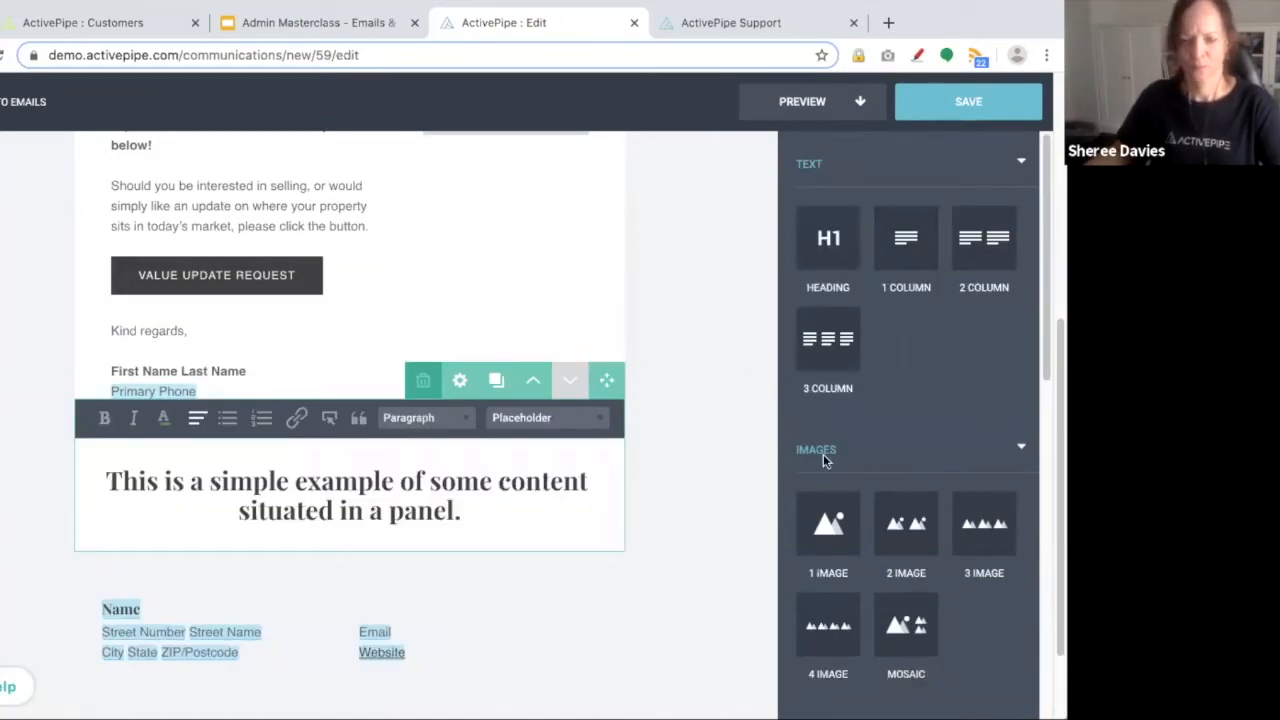
{"action": "left_click", "coordinate": [468, 511]}
{"action": "left_click_drag", "start_coordinate": [466, 511], "coordinate": [94, 471]}
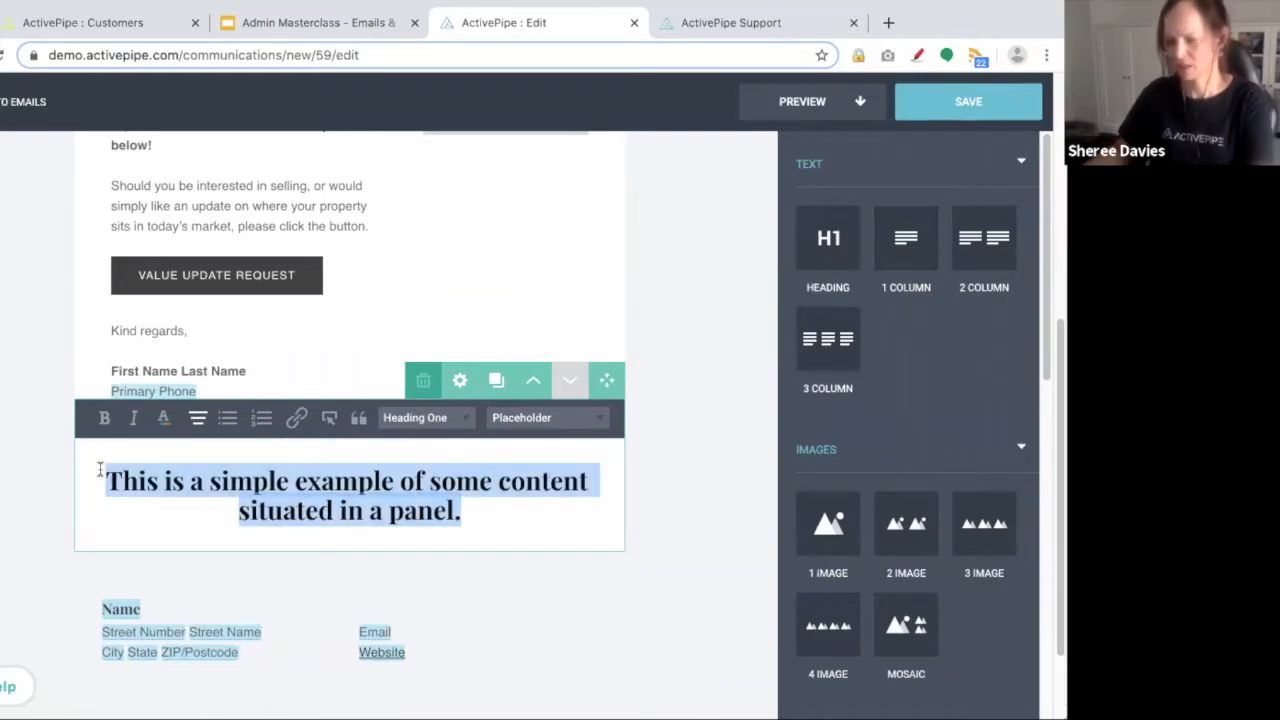
{"action": "key", "text": "BackSpace"}
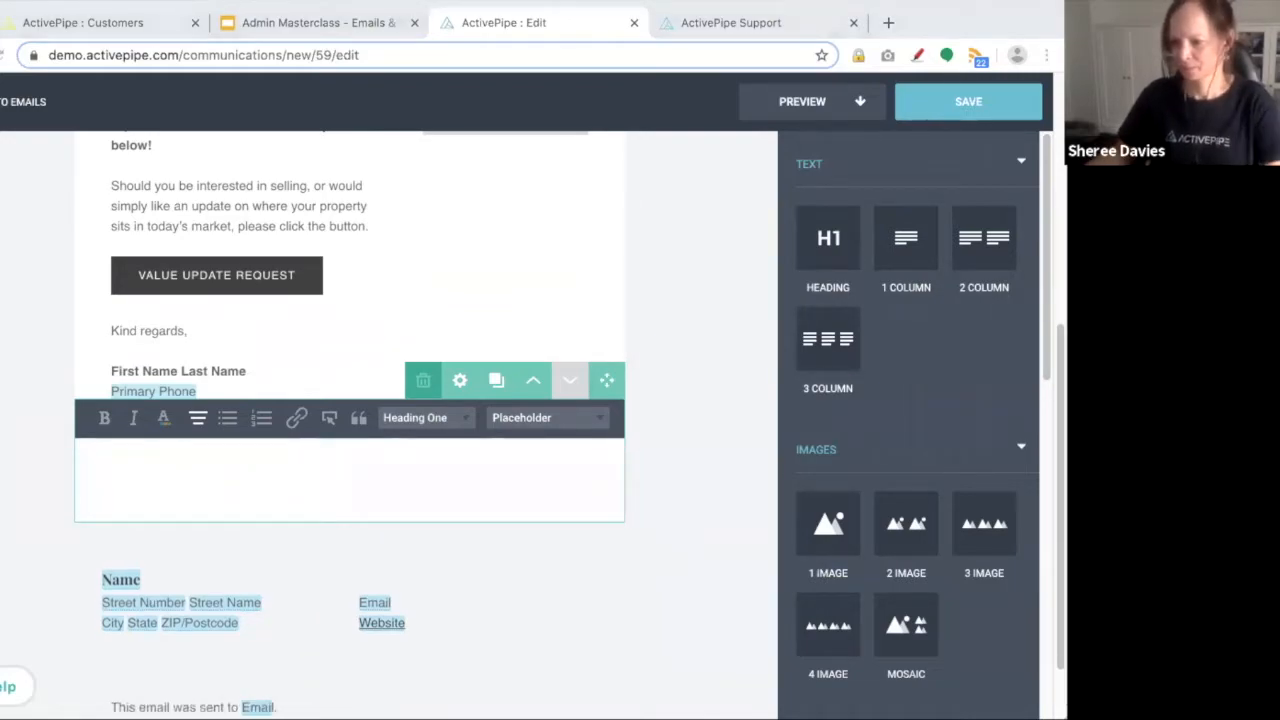
{"action": "type", "text": "What Our Clients Are Saying"}
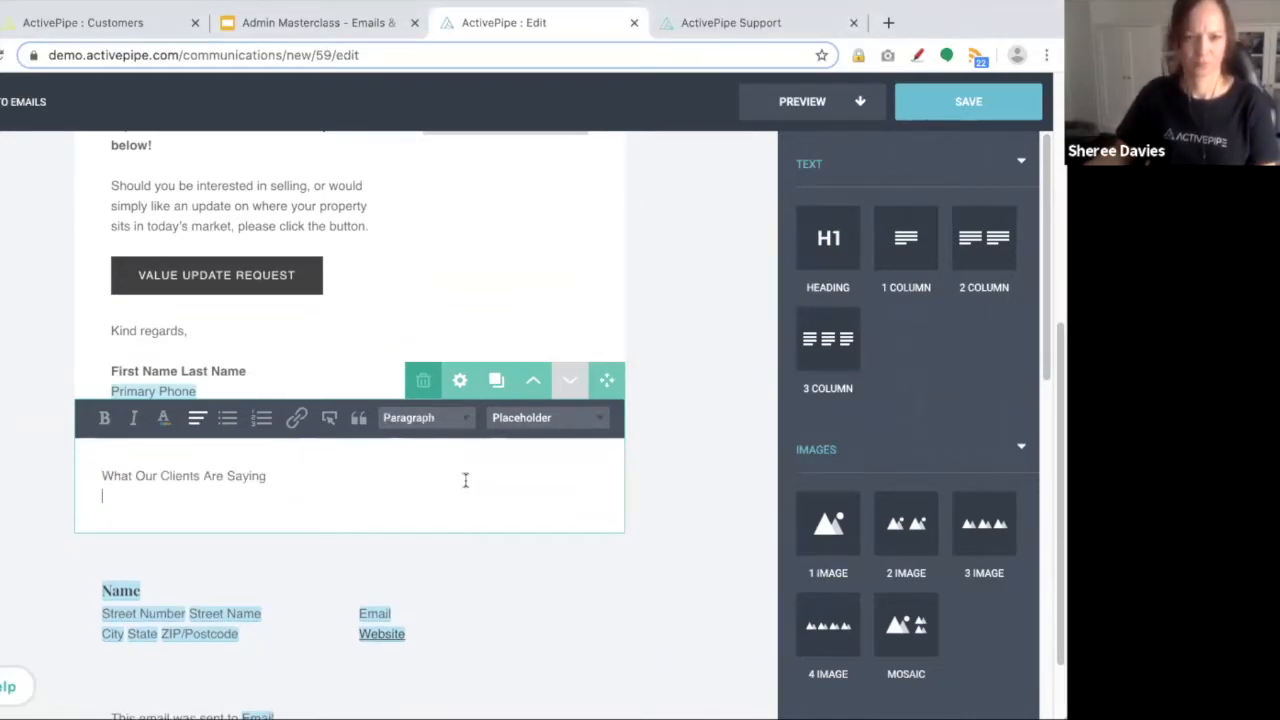
Format "What Our Clients Are Saying" as a centred Heading One and remove the empty line beneath it.
{"action": "key", "text": "BackSpace"}
{"action": "left_click_drag", "start_coordinate": [268, 477], "coordinate": [64, 487]}
{"action": "left_click", "coordinate": [408, 420]}
{"action": "left_click", "coordinate": [420, 433]}
{"action": "left_click", "coordinate": [197, 418]}
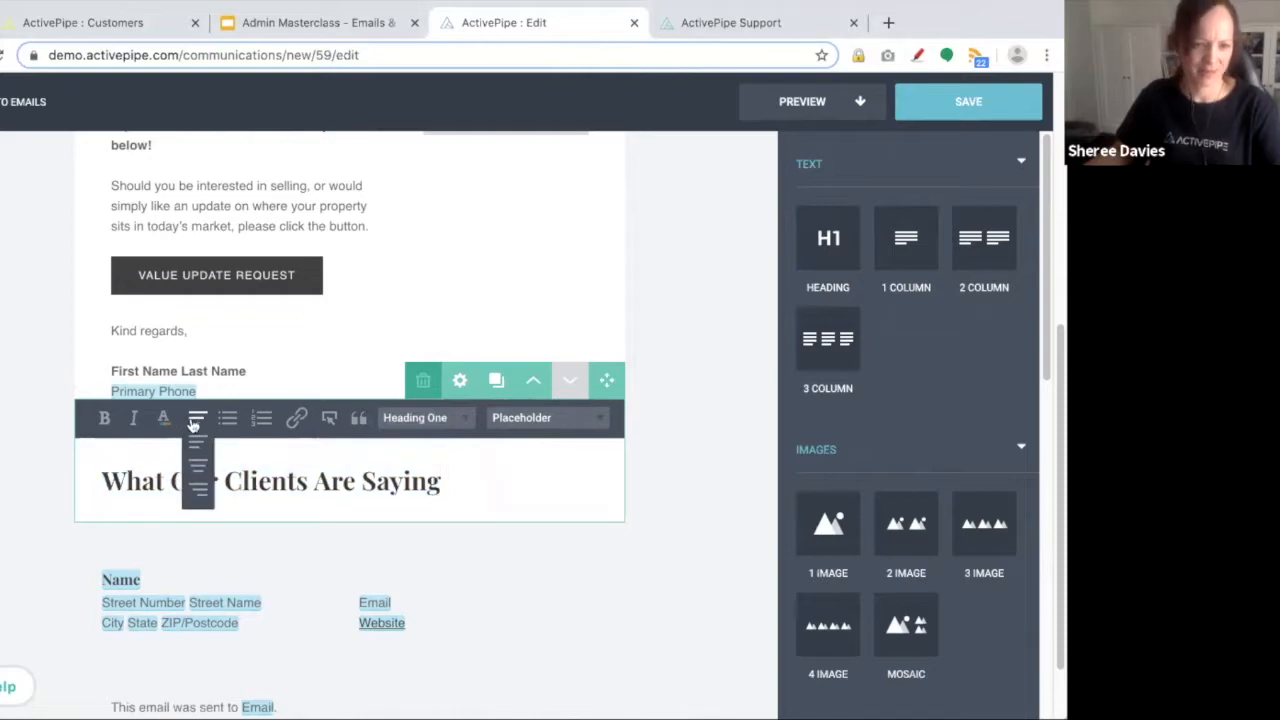
{"action": "left_click", "coordinate": [199, 479]}
Add a video block below the heading and fill it with the channel's YouTube video of the bald man in a dark suit.
{"action": "scroll", "coordinate": [857, 480], "scroll_direction": "down", "scroll_amount": 1}
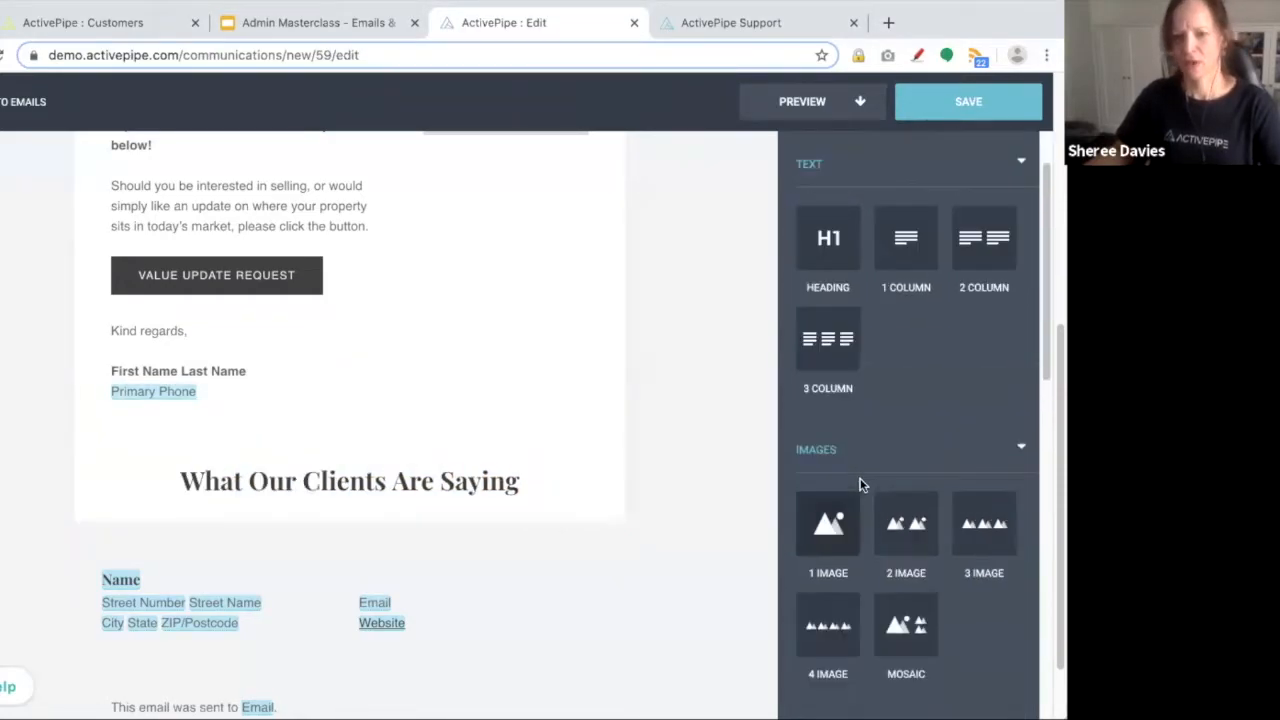
{"action": "scroll", "coordinate": [860, 480], "scroll_direction": "down", "scroll_amount": 6}
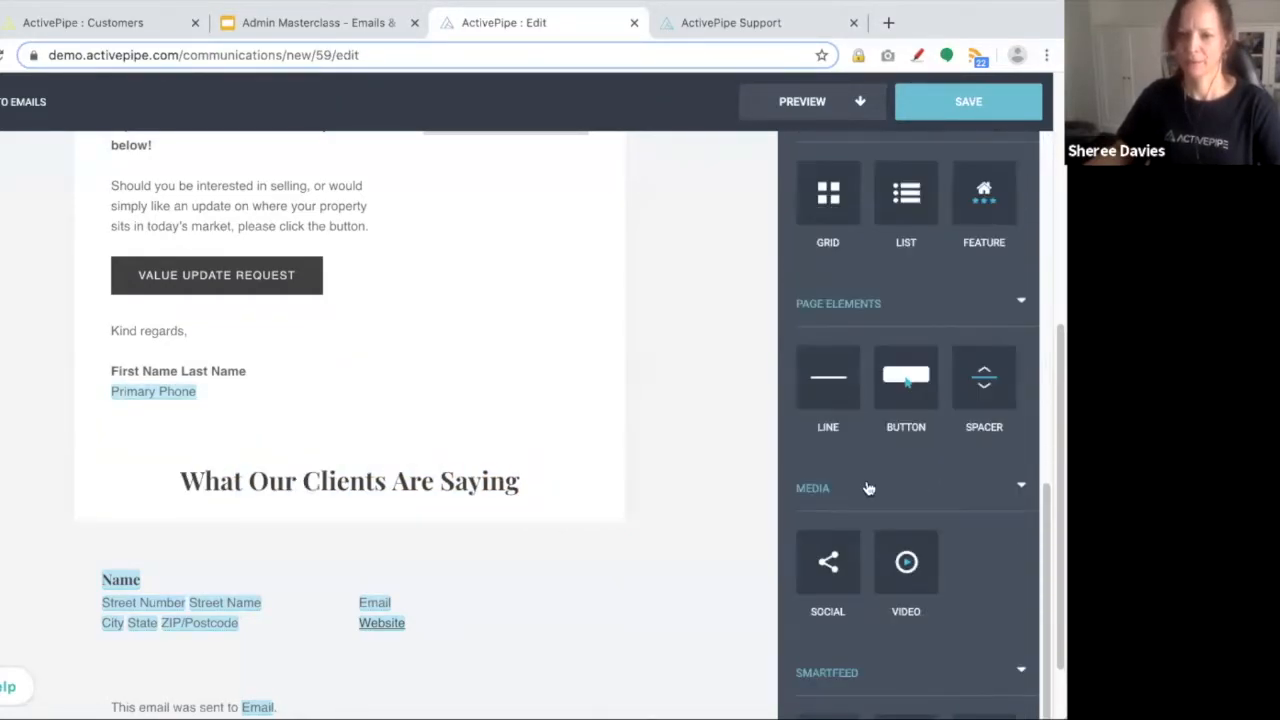
{"action": "left_click_drag", "start_coordinate": [899, 567], "coordinate": [585, 525]}
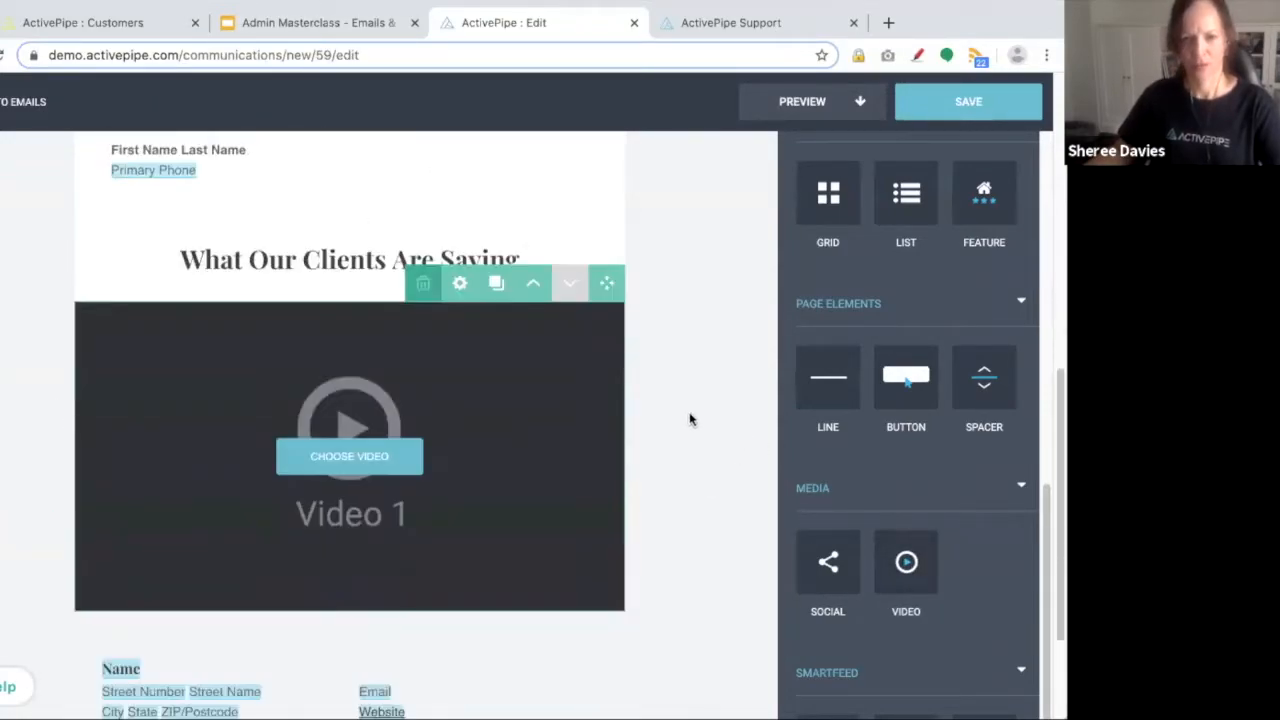
{"action": "left_click", "coordinate": [349, 459]}
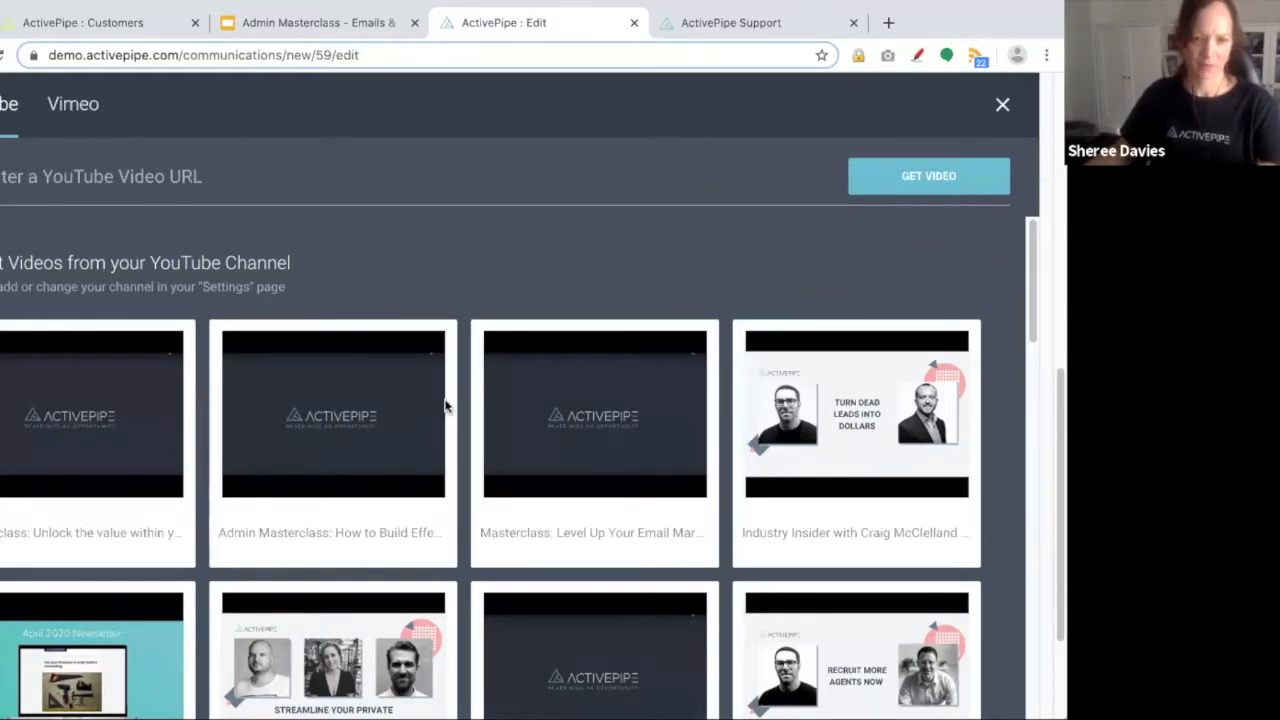
{"action": "scroll", "coordinate": [580, 422], "scroll_direction": "down", "scroll_amount": 1}
{"action": "scroll", "coordinate": [580, 422], "scroll_direction": "down", "scroll_amount": 10}
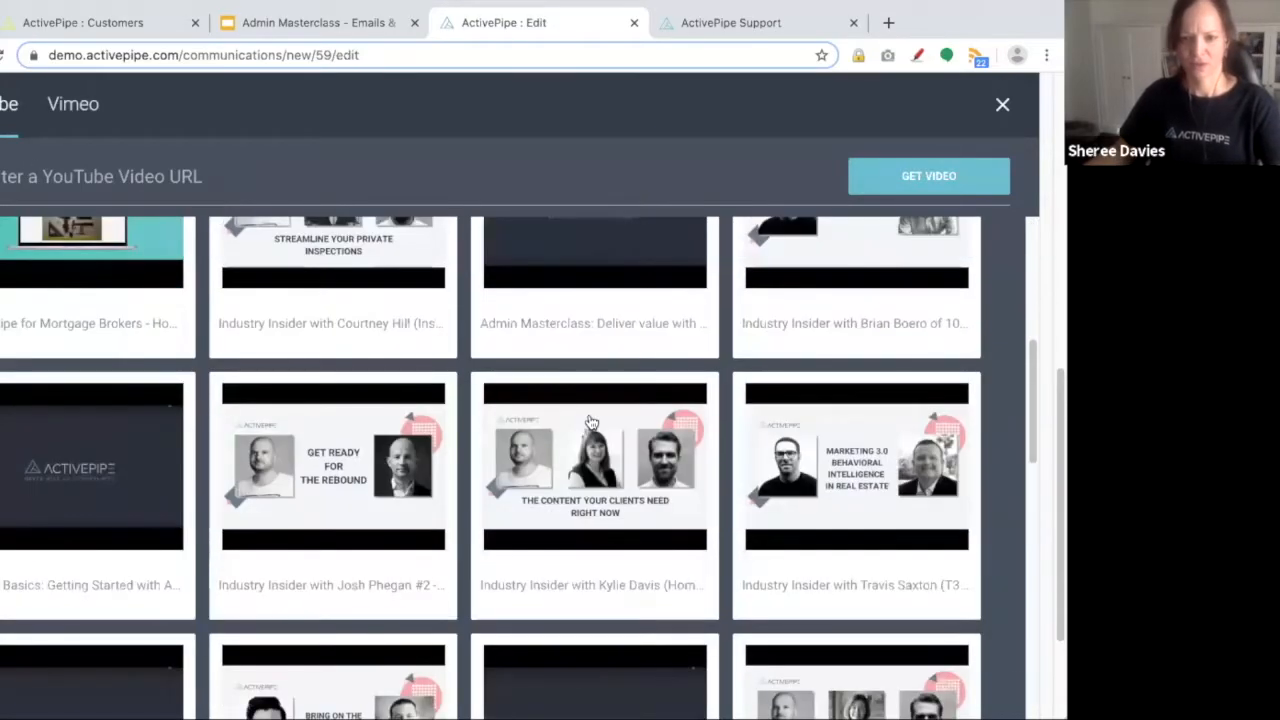
{"action": "scroll", "coordinate": [591, 422], "scroll_direction": "down", "scroll_amount": 4}
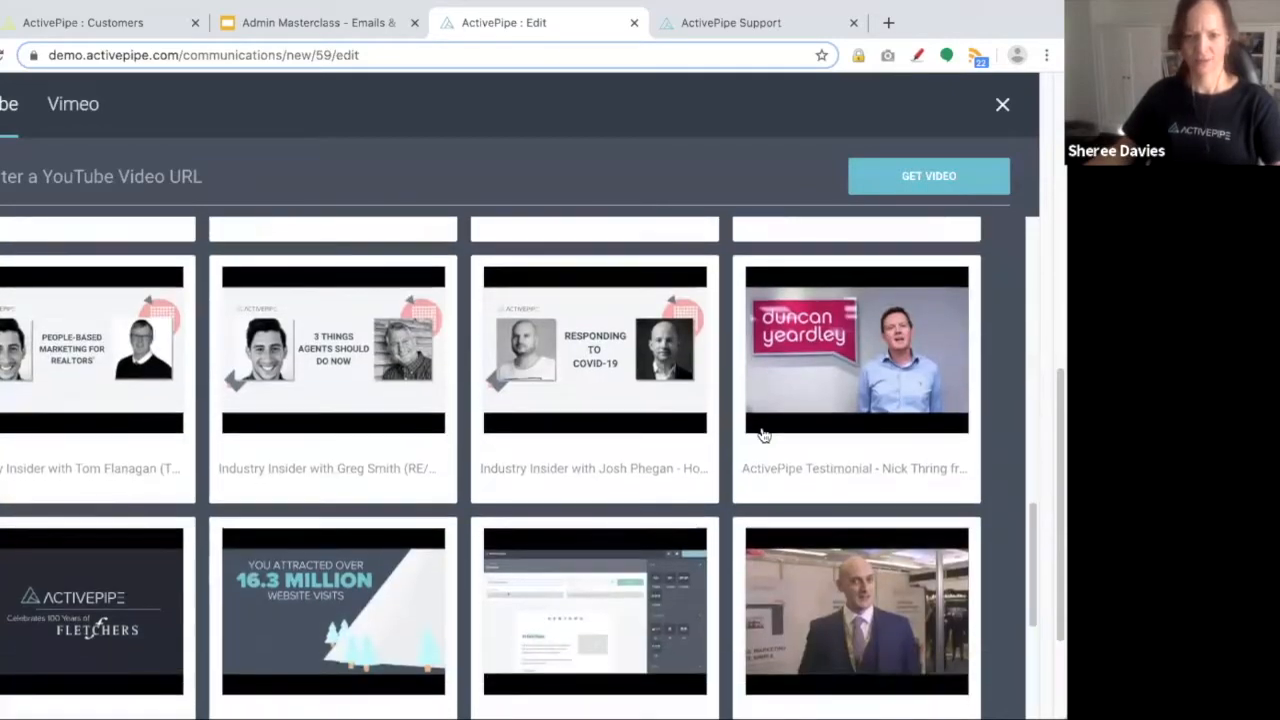
{"action": "scroll", "coordinate": [754, 428], "scroll_direction": "down", "scroll_amount": 3}
{"action": "left_click", "coordinate": [860, 300]}
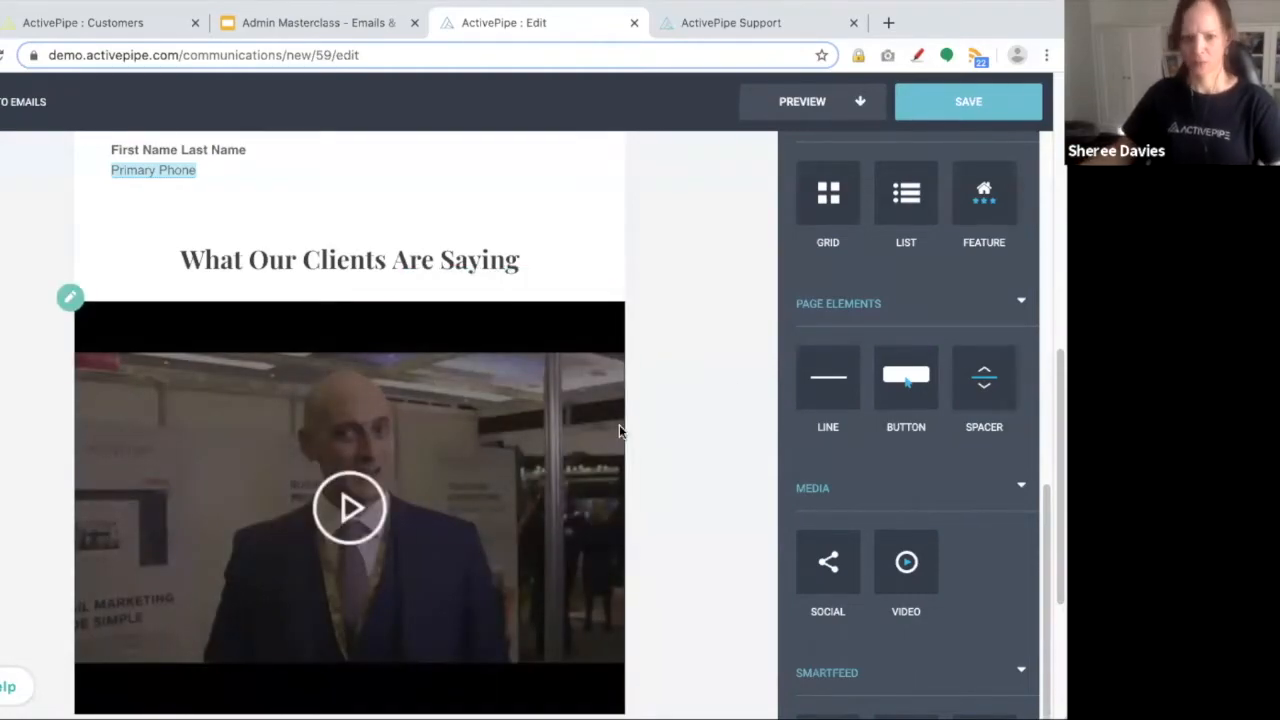
Add a heading block directly below the testimonial video.
{"action": "scroll", "coordinate": [1060, 500], "scroll_direction": "down", "scroll_amount": 3}
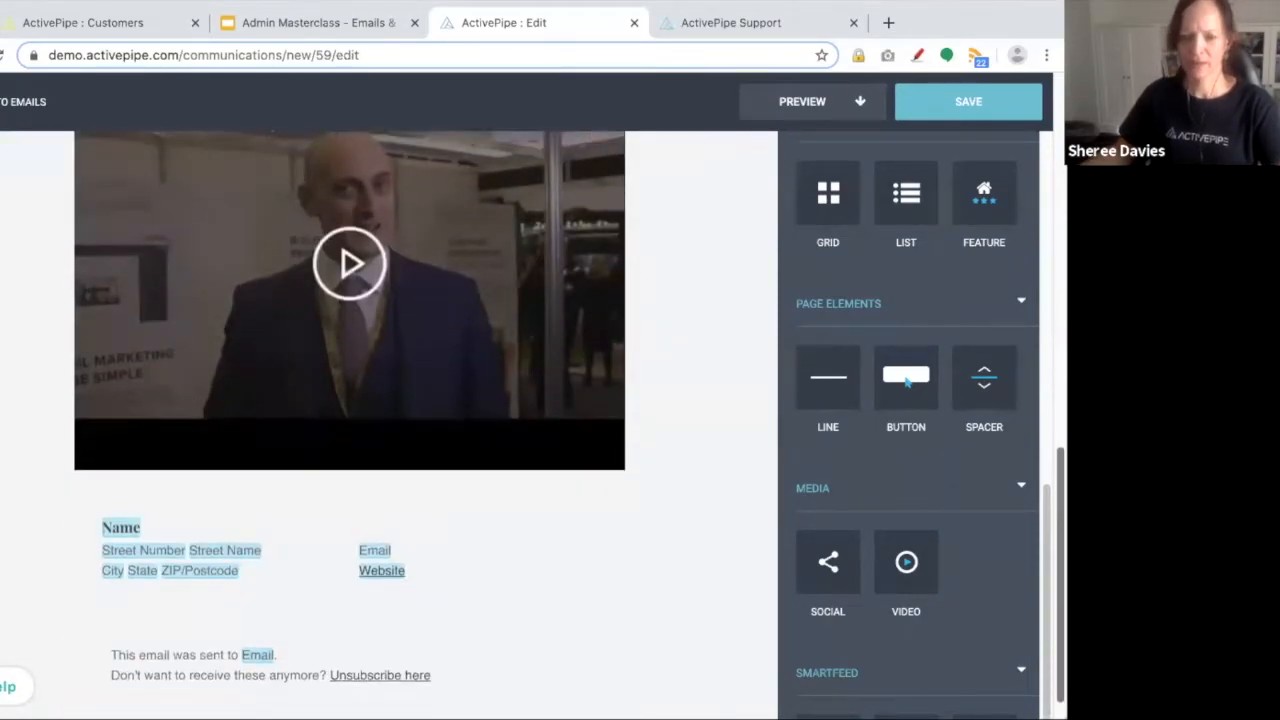
{"action": "left_click_drag", "start_coordinate": [1045, 511], "coordinate": [1020, 200]}
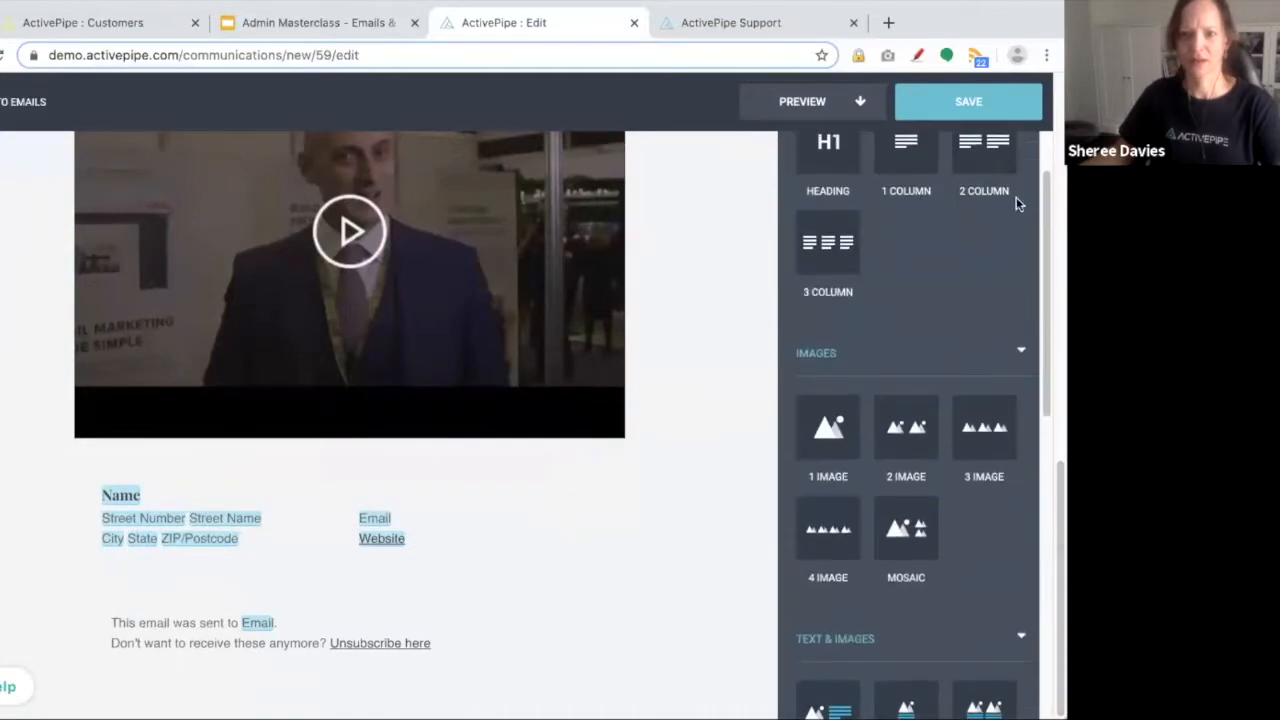
{"action": "left_click_drag", "start_coordinate": [828, 150], "coordinate": [650, 440]}
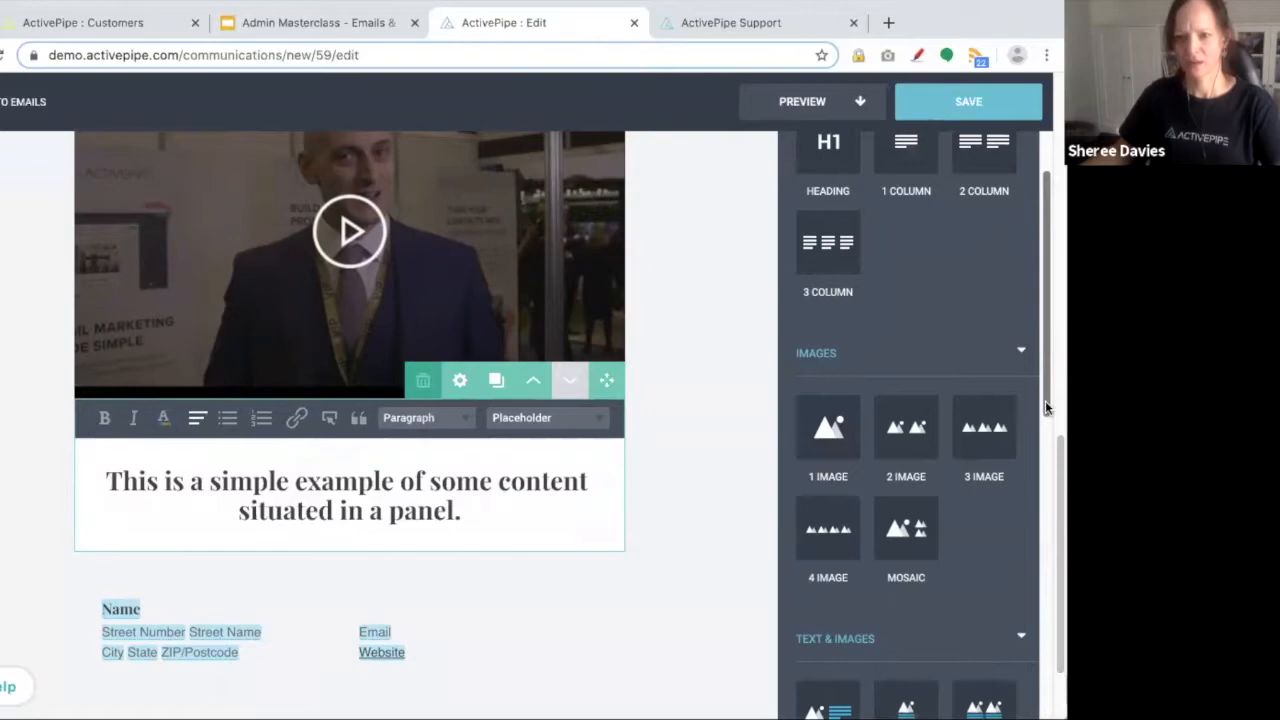
{"action": "left_click_drag", "start_coordinate": [1060, 455], "coordinate": [1060, 468]}
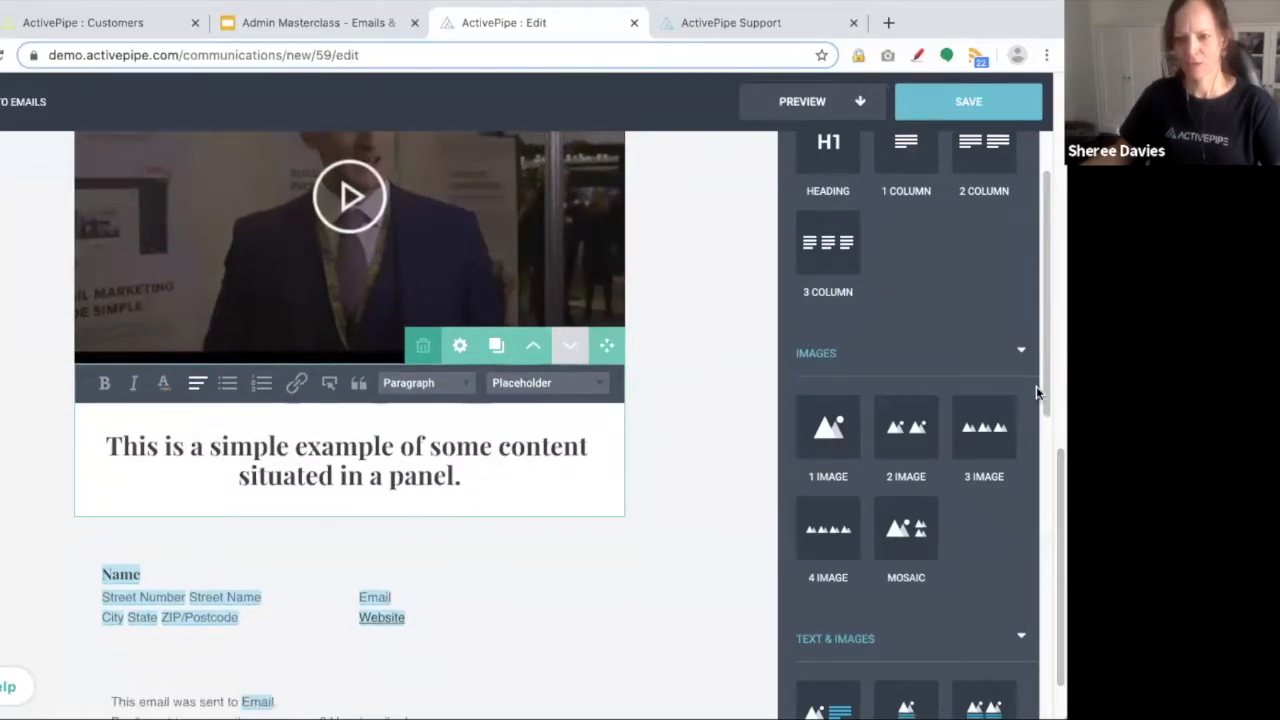
Add a property grid block below the new heading block.
{"action": "left_click_drag", "start_coordinate": [1046, 394], "coordinate": [1046, 505]}
{"action": "scroll", "coordinate": [1006, 560], "scroll_direction": "down", "scroll_amount": 5}
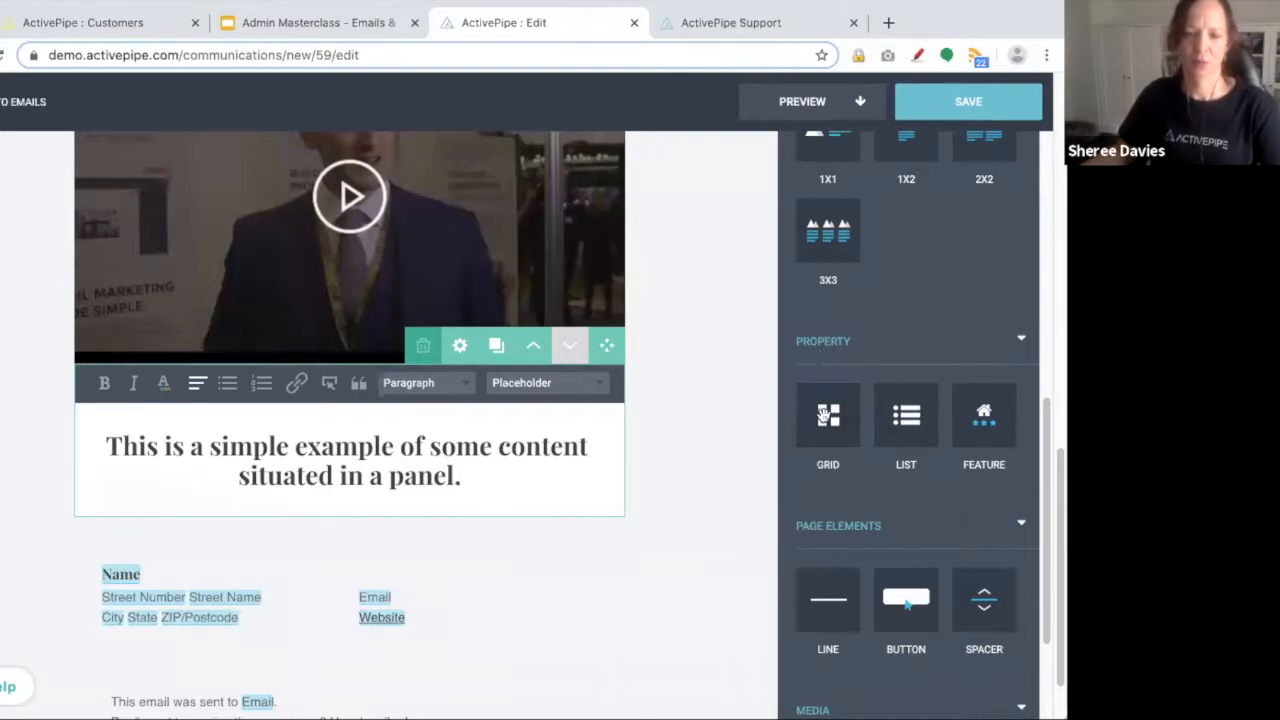
{"action": "left_click_drag", "start_coordinate": [828, 415], "coordinate": [648, 495]}
{"action": "scroll", "coordinate": [706, 391], "scroll_direction": "down", "scroll_amount": 3}
Replace the sample text of the heading above the property grid with "Recent Sales" and centre it.
{"action": "scroll", "coordinate": [654, 363], "scroll_direction": "up", "scroll_amount": 3}
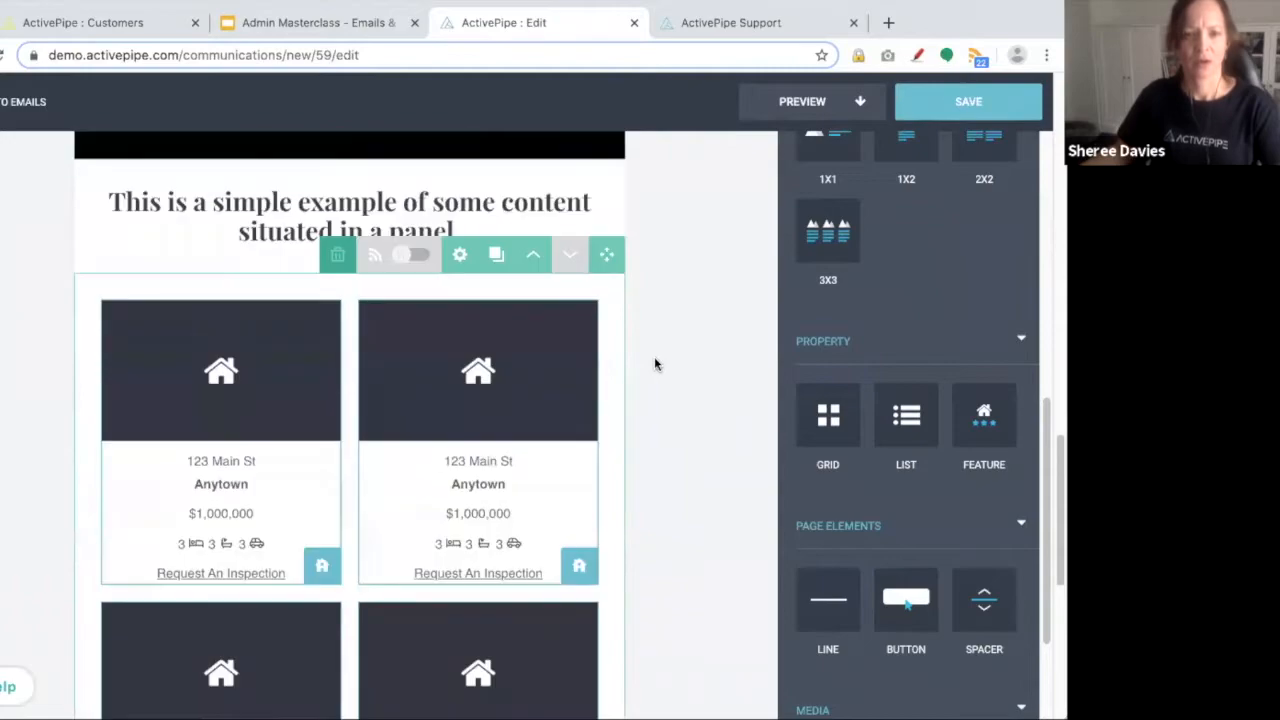
{"action": "left_click", "coordinate": [437, 378]}
{"action": "left_click_drag", "start_coordinate": [437, 378], "coordinate": [238, 379]}
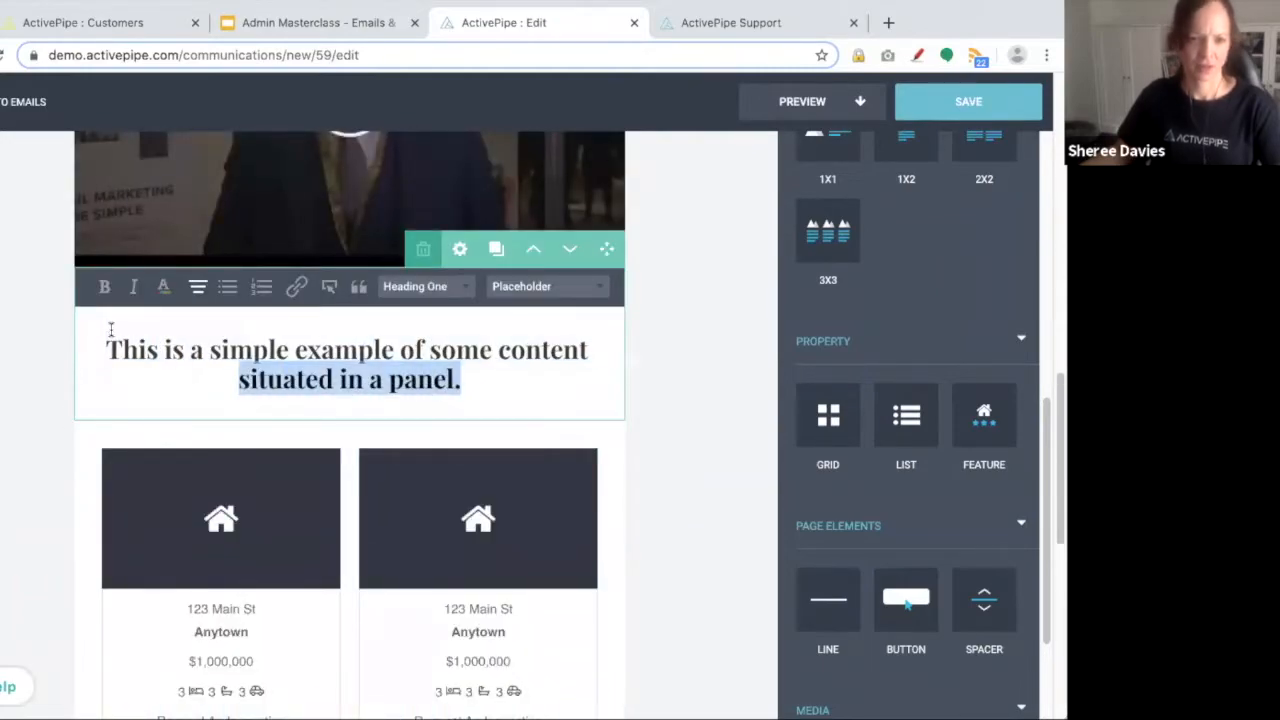
{"action": "left_click_drag", "start_coordinate": [462, 380], "coordinate": [106, 349]}
{"action": "key", "text": "BackSpace"}
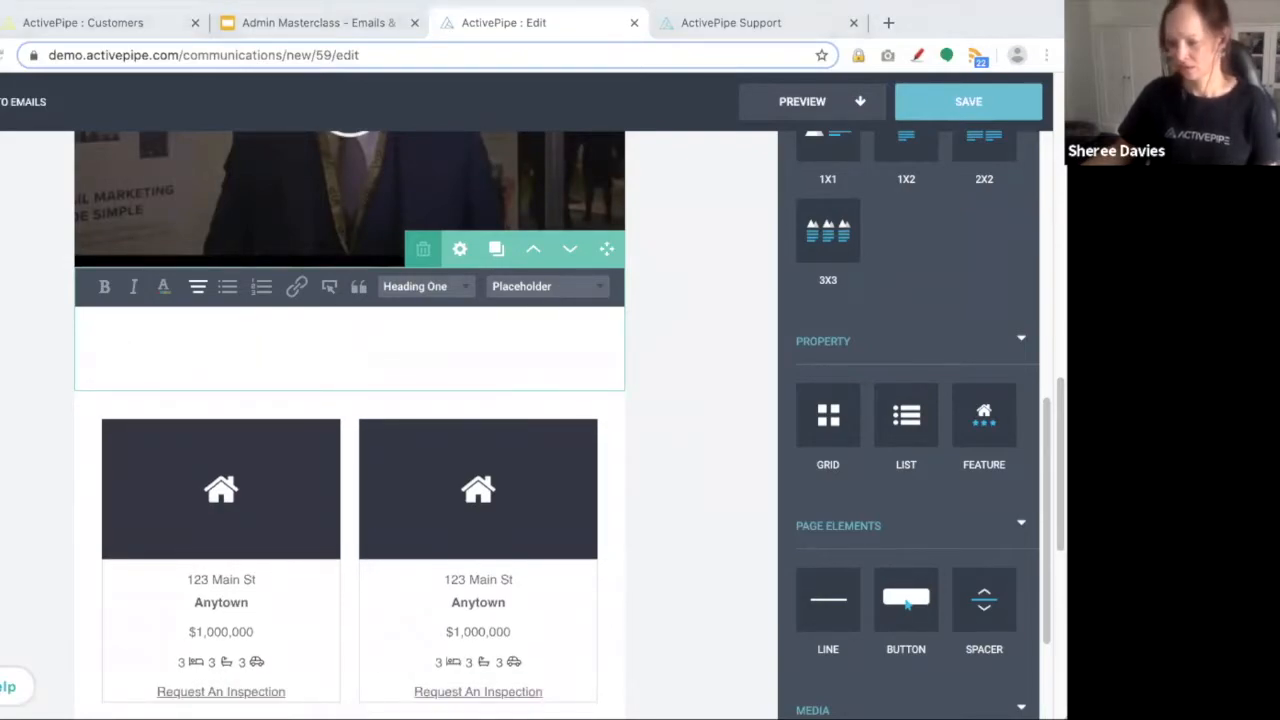
{"action": "left_click", "coordinate": [297, 357]}
{"action": "type", "text": "Recent Sales"}
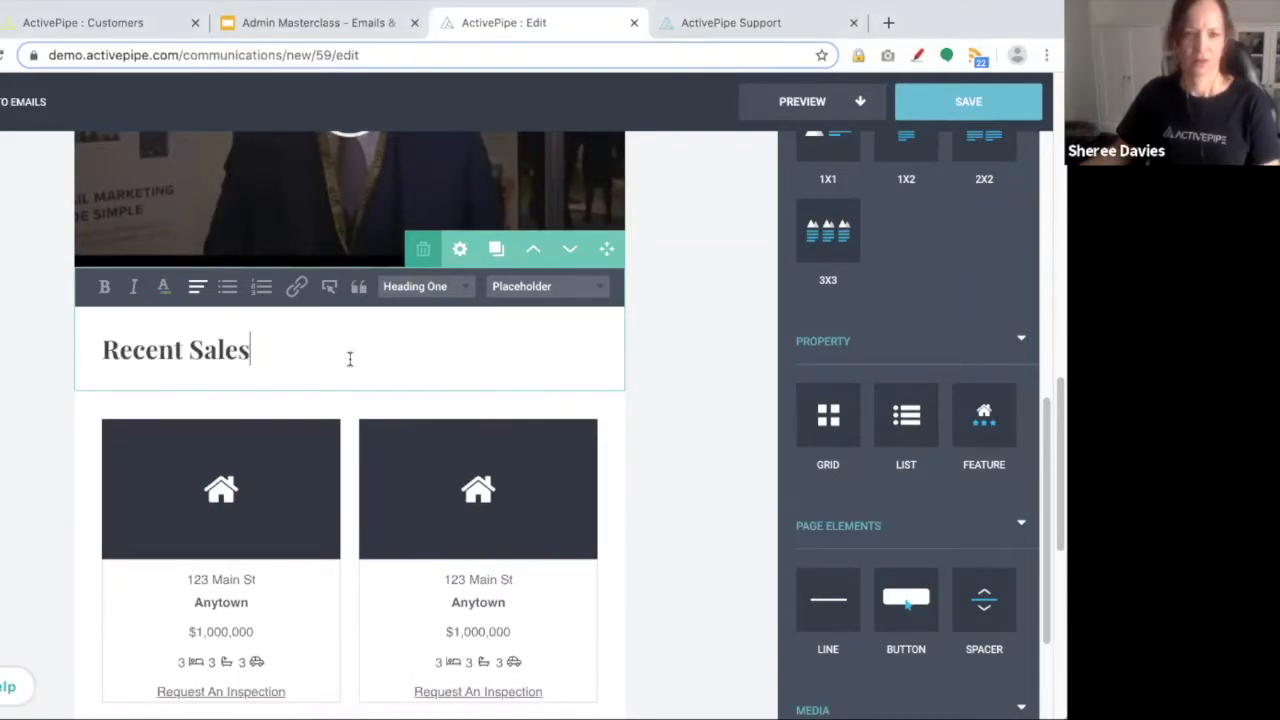
{"action": "left_click", "coordinate": [196, 290]}
{"action": "left_click", "coordinate": [201, 340]}
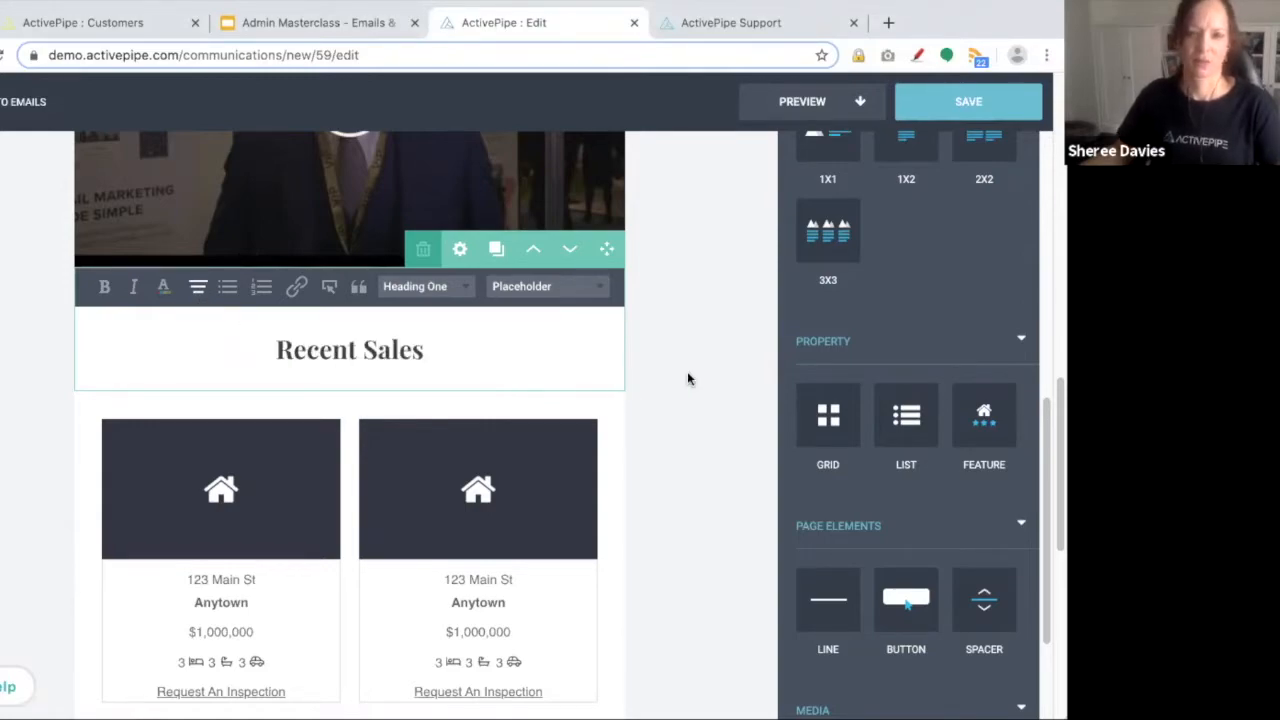
Turn on the automatic property feed for the grid below "Recent Sales".
{"action": "scroll", "coordinate": [687, 378], "scroll_direction": "down", "scroll_amount": 3}
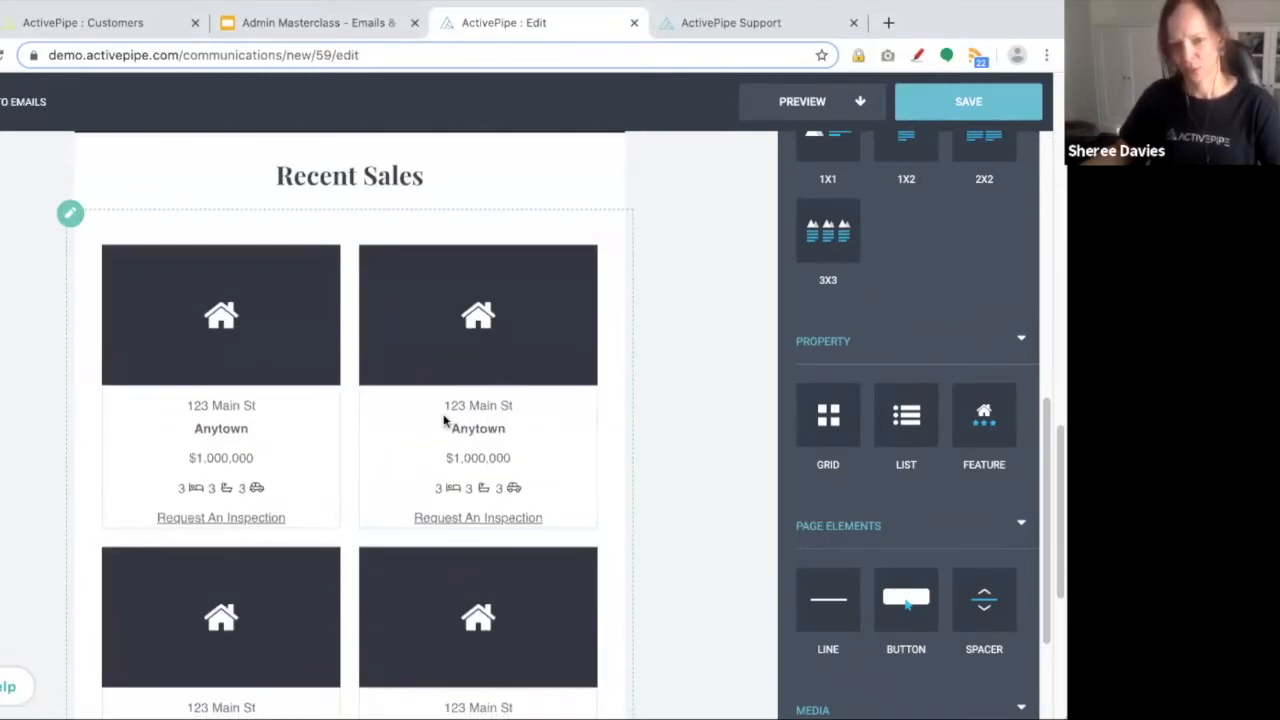
{"action": "left_click", "coordinate": [444, 420]}
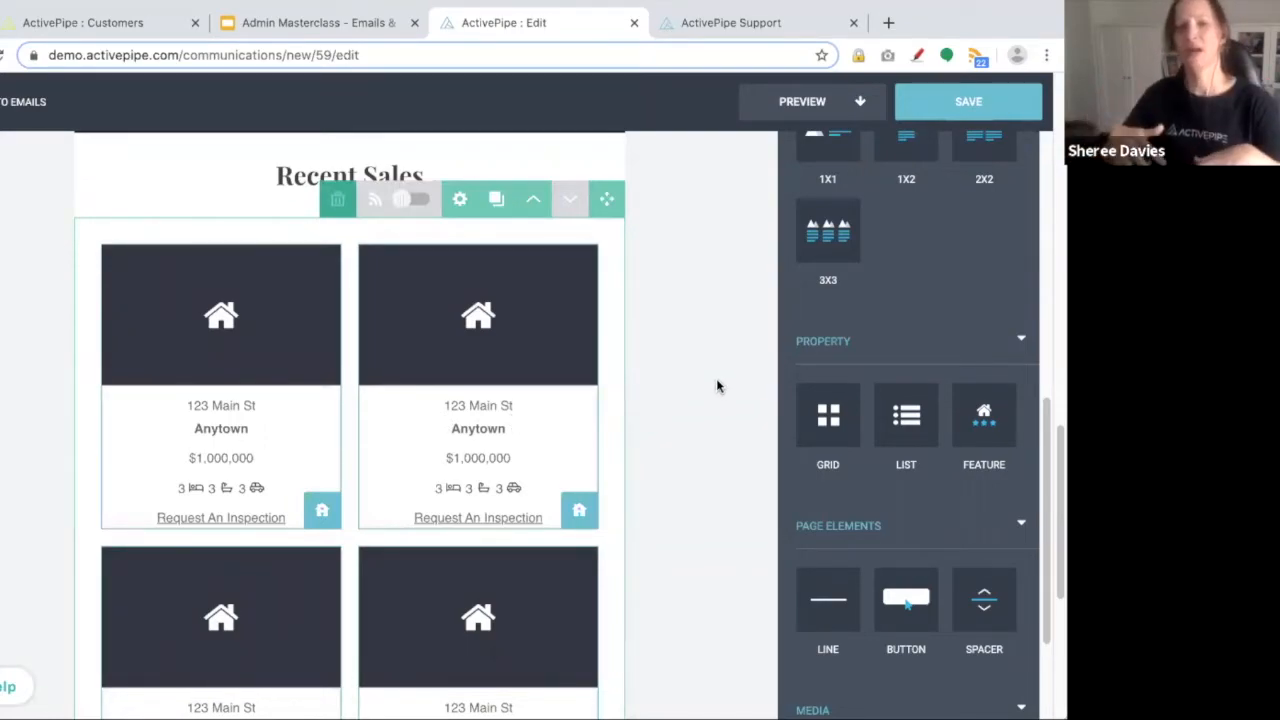
{"action": "left_click", "coordinate": [418, 200]}
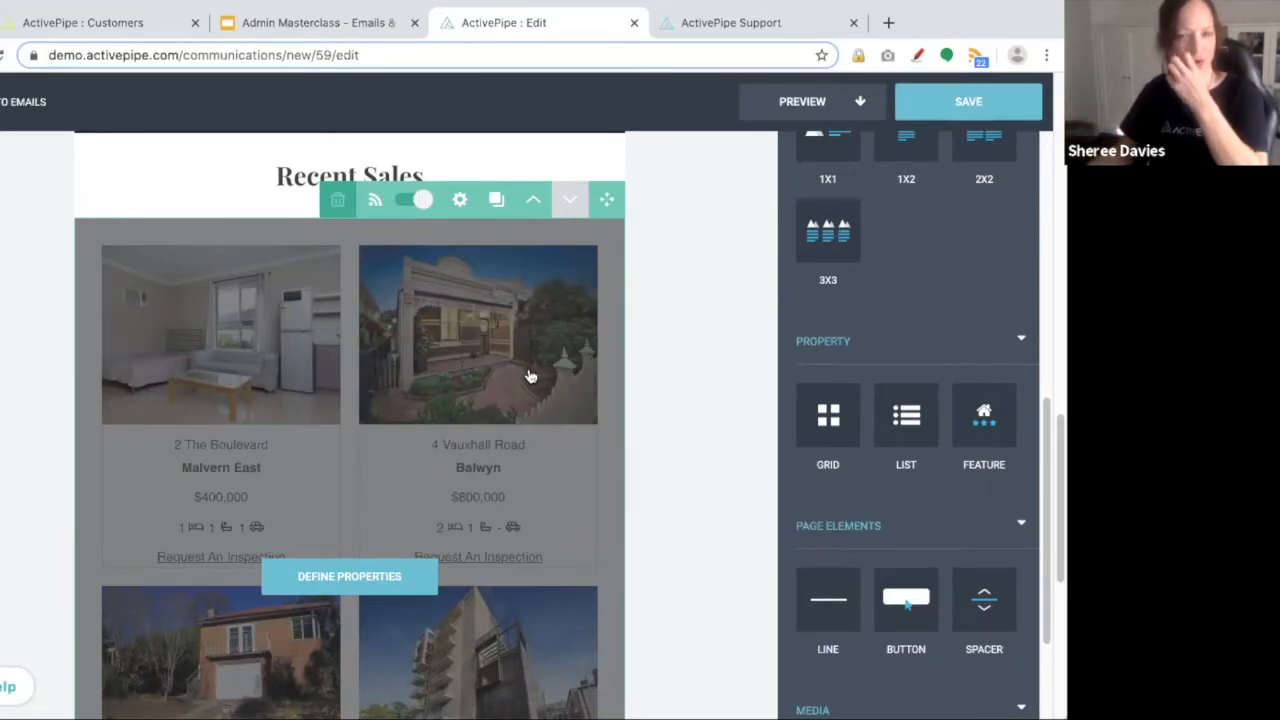
Define the grid's properties with listing status Sold, ordered by Date Sold - Newest to Oldest, and apply the settings.
{"action": "left_click", "coordinate": [367, 567]}
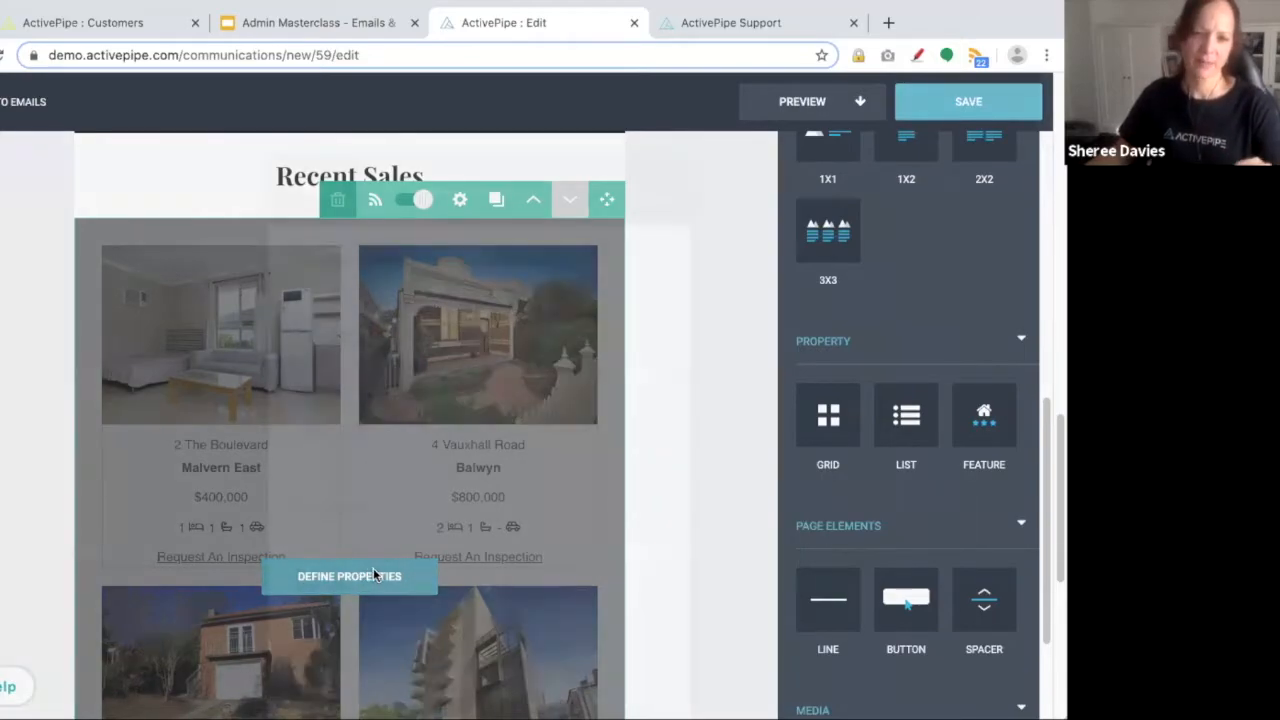
{"action": "left_click", "coordinate": [374, 500]}
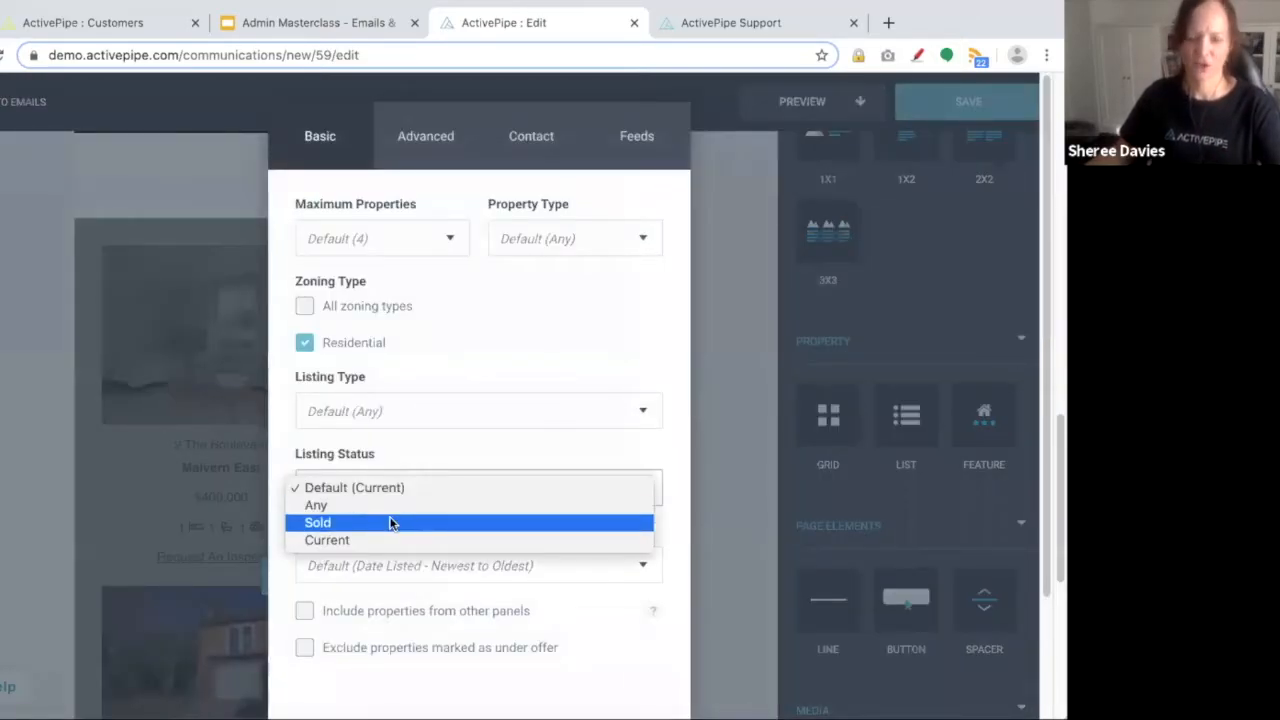
{"action": "left_click", "coordinate": [389, 520]}
{"action": "left_click", "coordinate": [423, 566]}
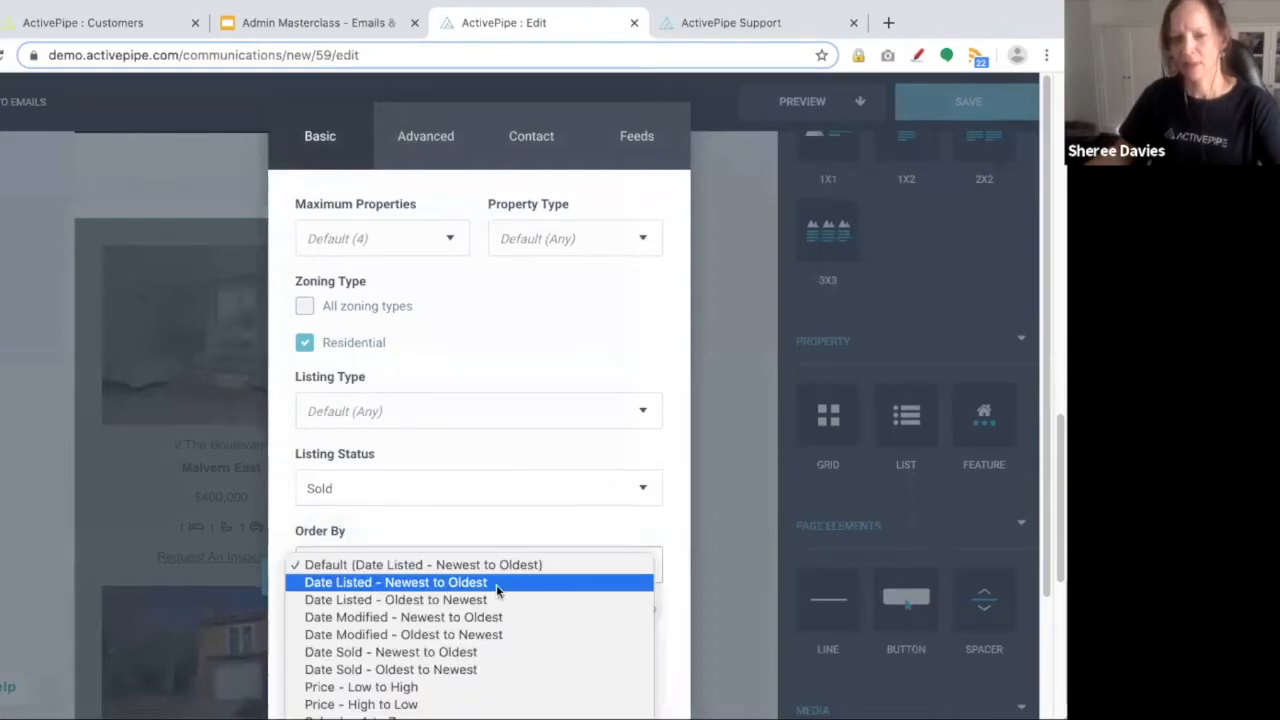
{"action": "left_click", "coordinate": [529, 650]}
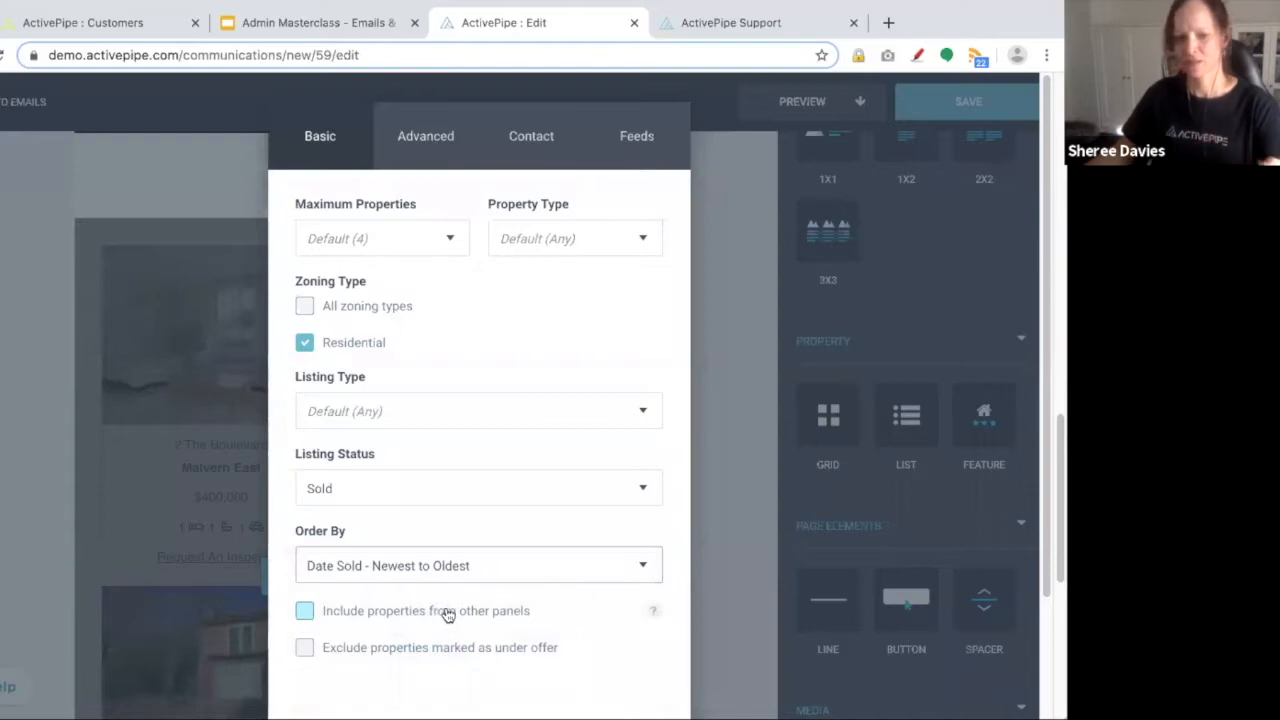
{"action": "left_click", "coordinate": [395, 238]}
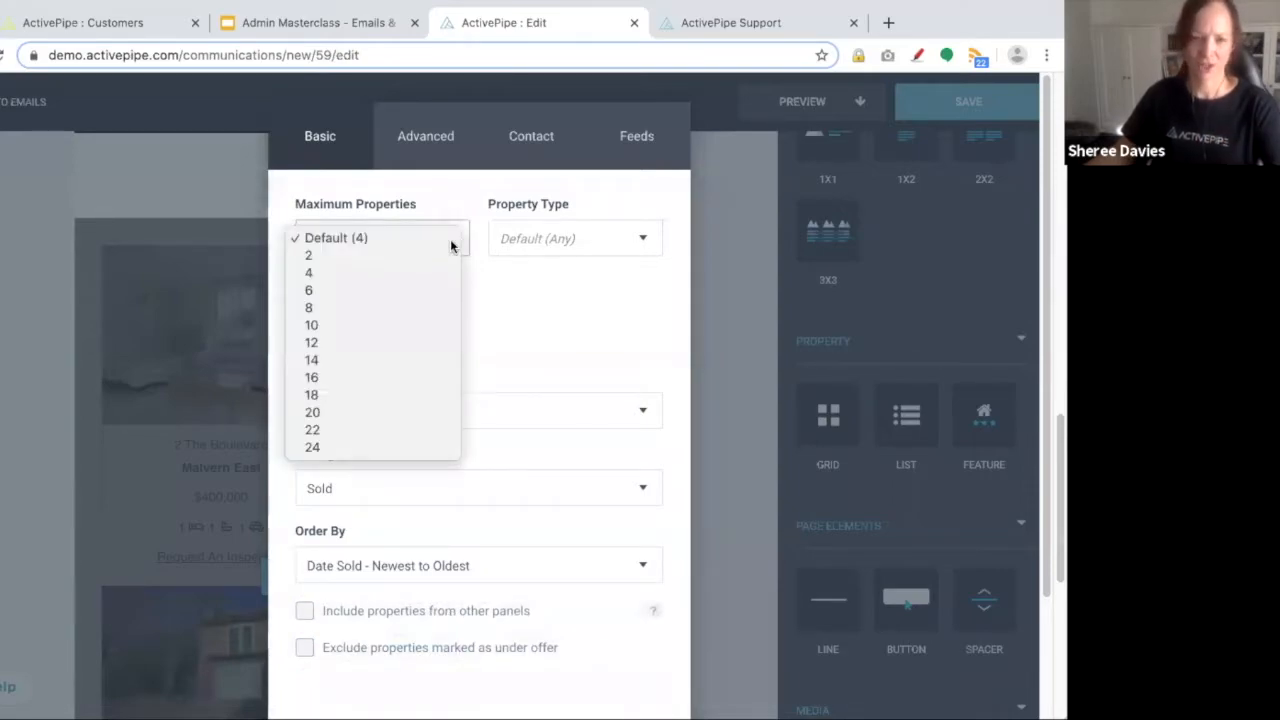
{"action": "left_click", "coordinate": [527, 298]}
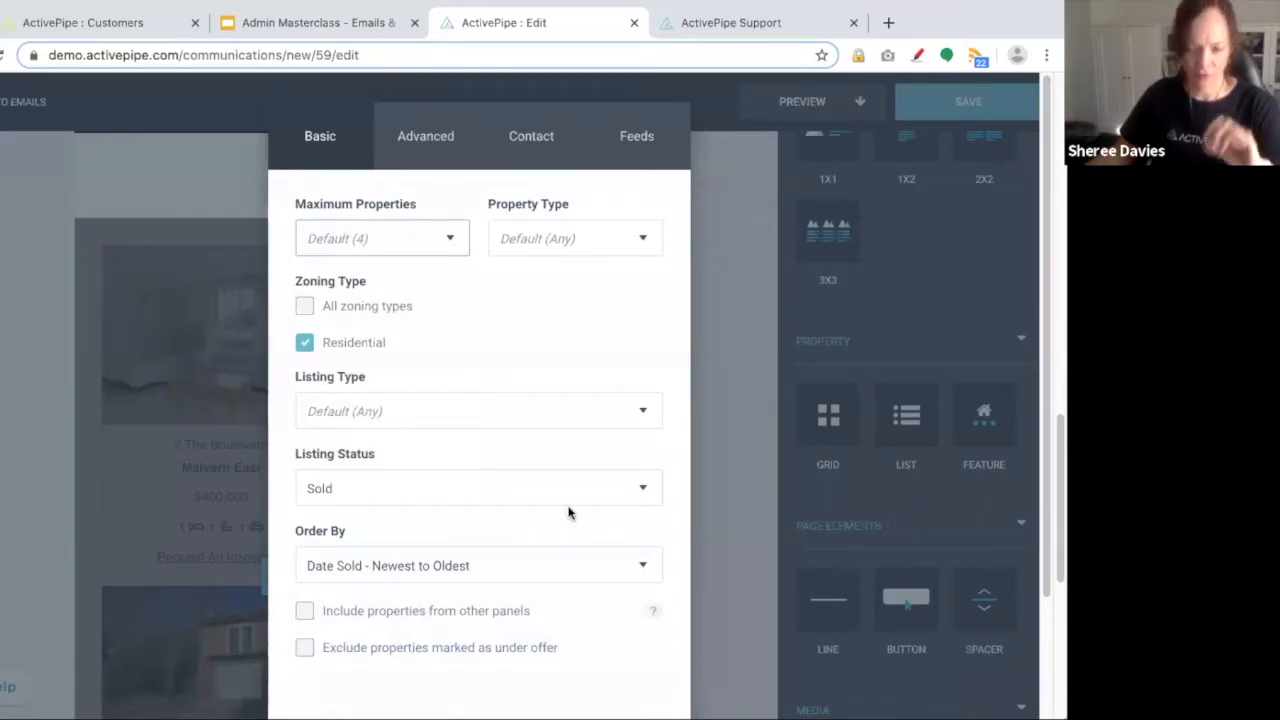
{"action": "scroll", "coordinate": [568, 513], "scroll_direction": "down", "scroll_amount": 2}
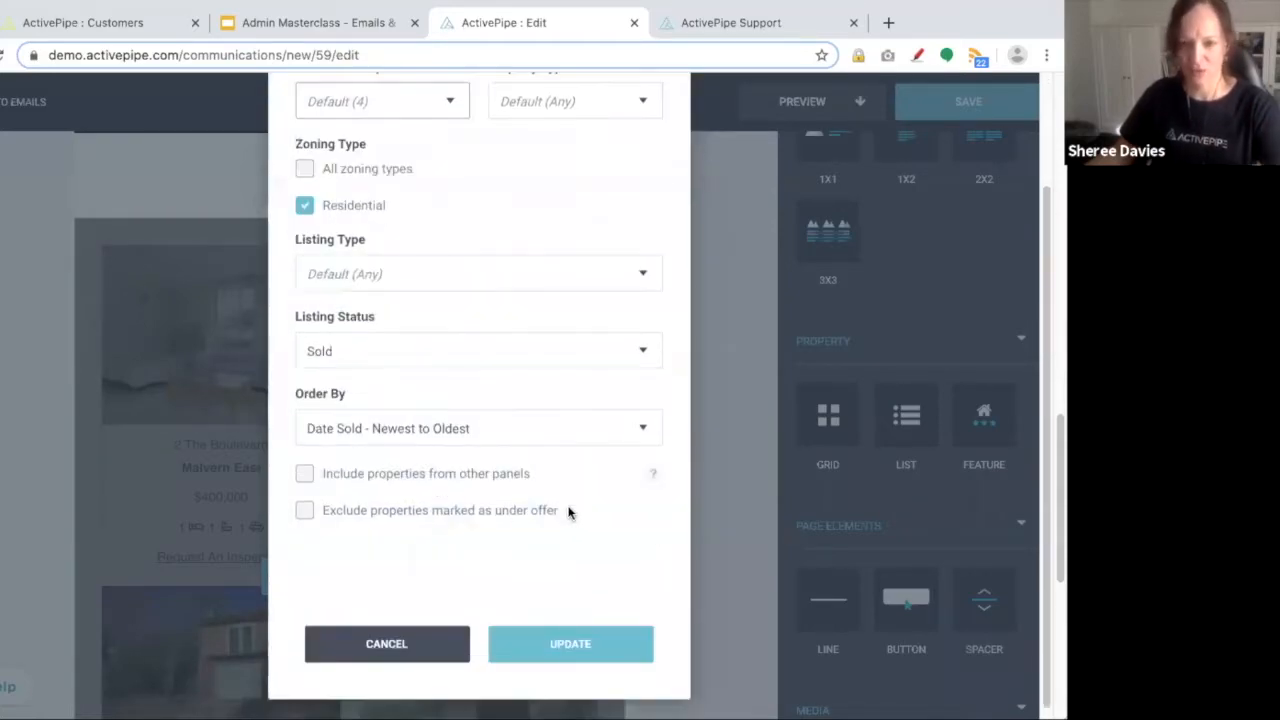
{"action": "left_click", "coordinate": [576, 649]}
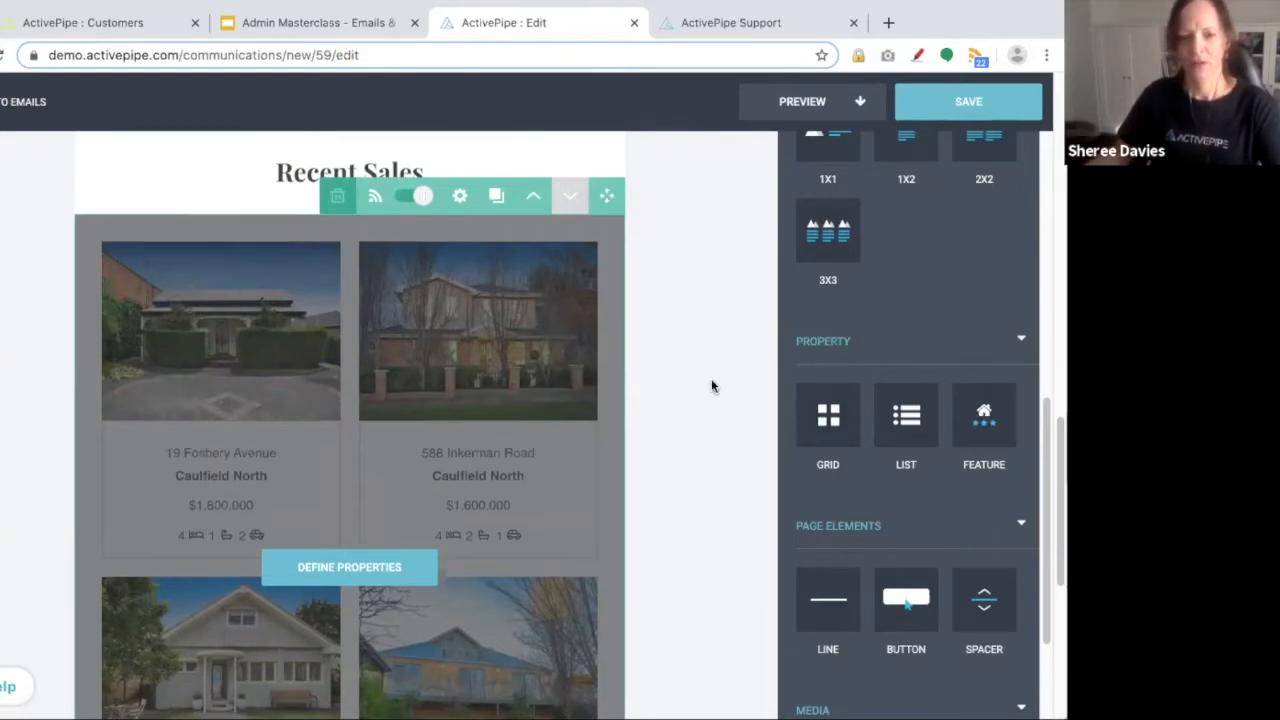
Preview the Potential Sellers - E2 email, checking it from the greeting down to the Recent Sales grid, and close the preview.
{"action": "left_click", "coordinate": [796, 112]}
{"action": "left_click", "coordinate": [749, 140]}
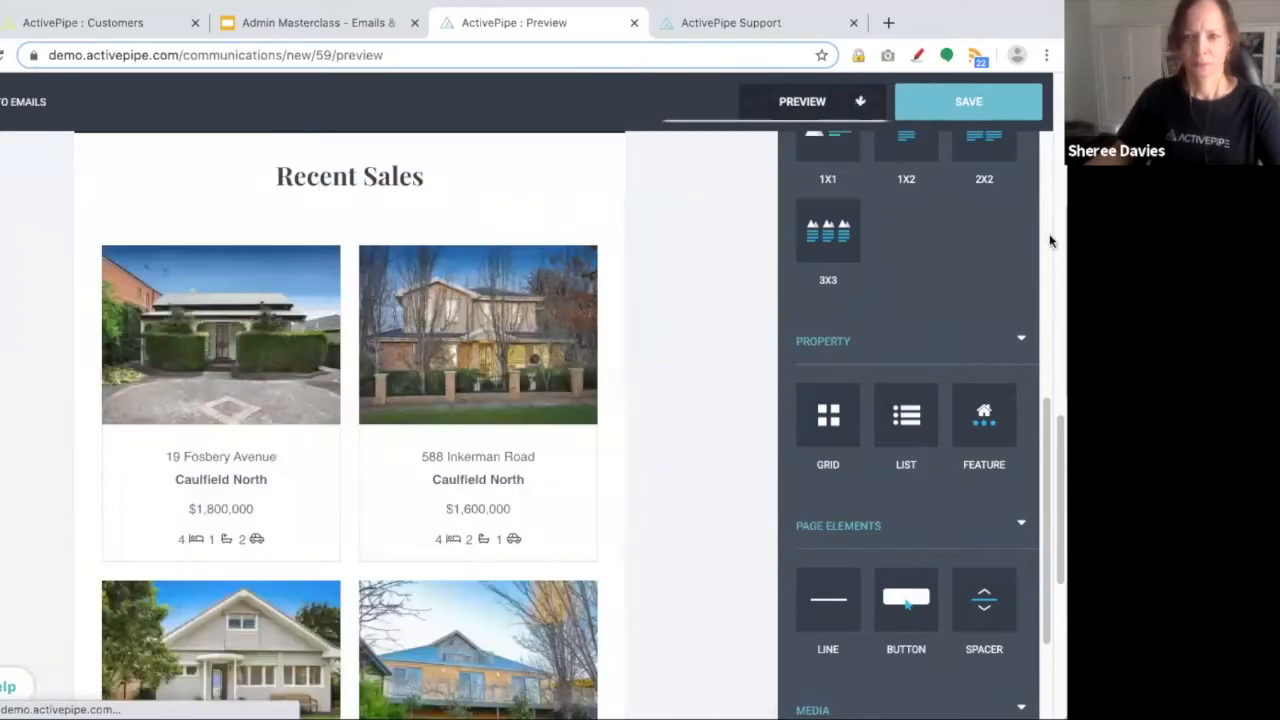
{"action": "scroll", "coordinate": [1053, 252], "scroll_direction": "down", "scroll_amount": 2}
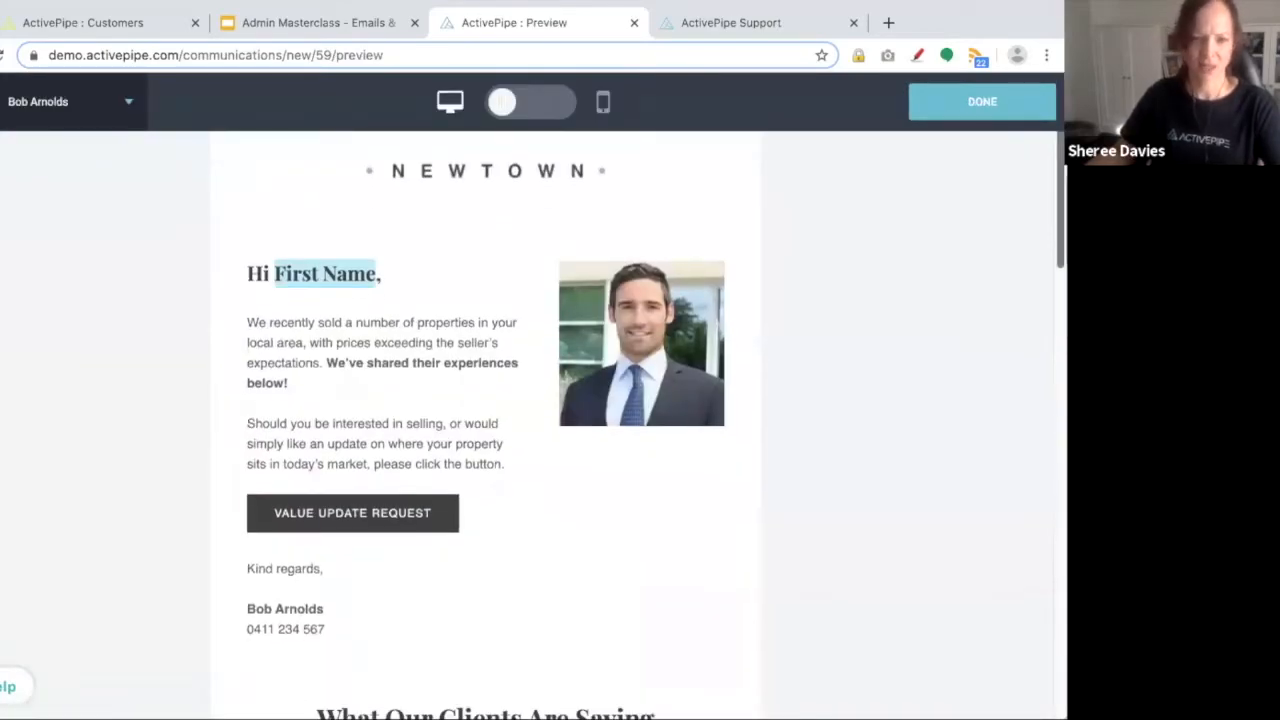
{"action": "scroll", "coordinate": [1053, 252], "scroll_direction": "down", "scroll_amount": 1}
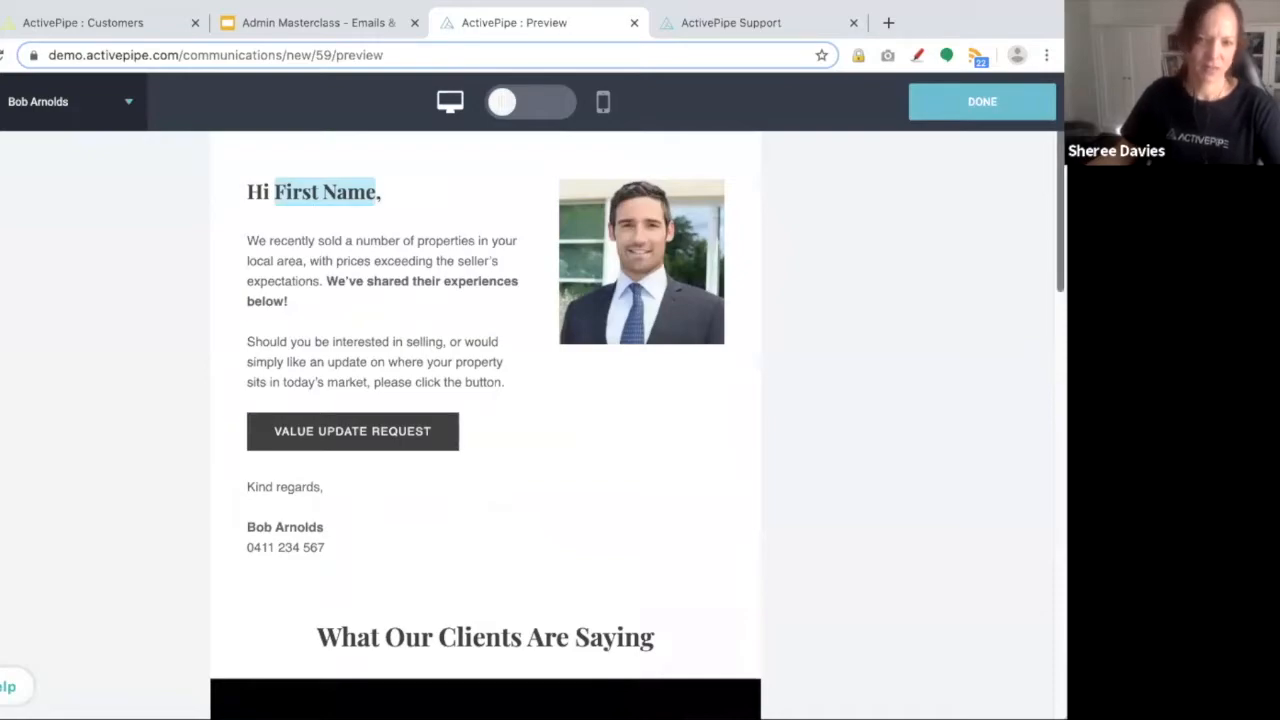
{"action": "scroll", "coordinate": [638, 419], "scroll_direction": "down", "scroll_amount": 1}
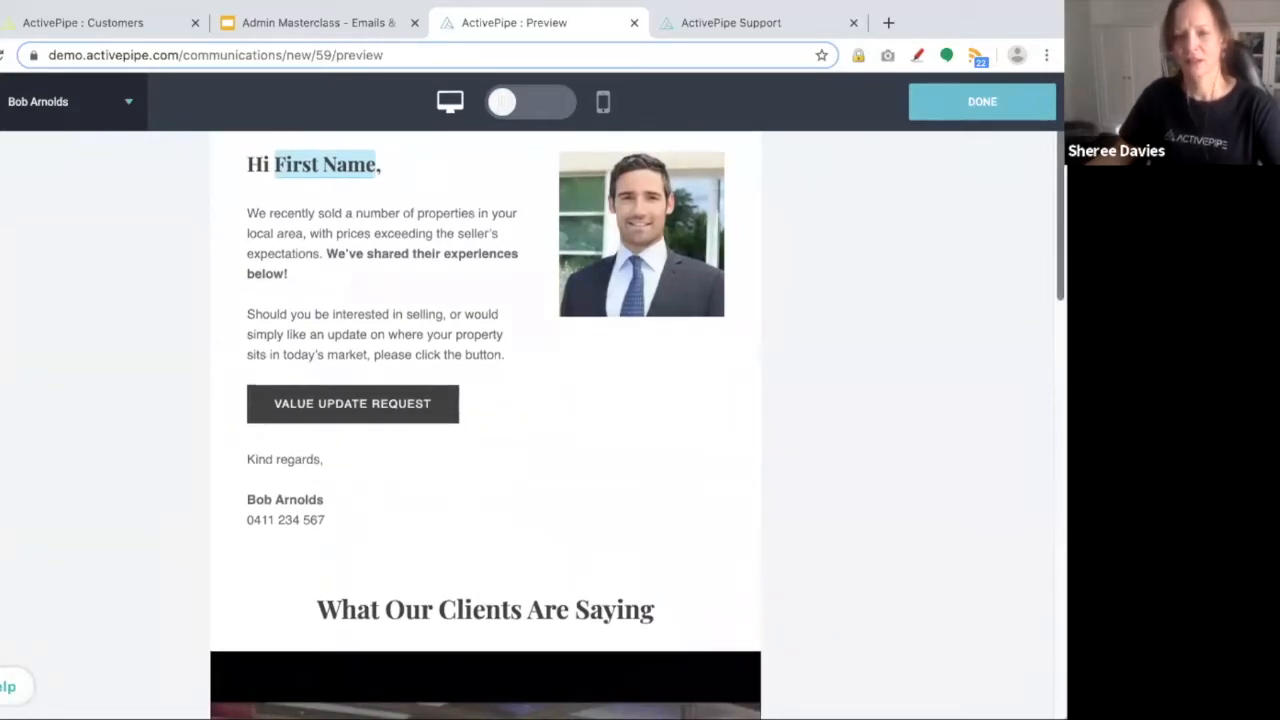
{"action": "scroll", "coordinate": [1036, 331], "scroll_direction": "down", "scroll_amount": 5}
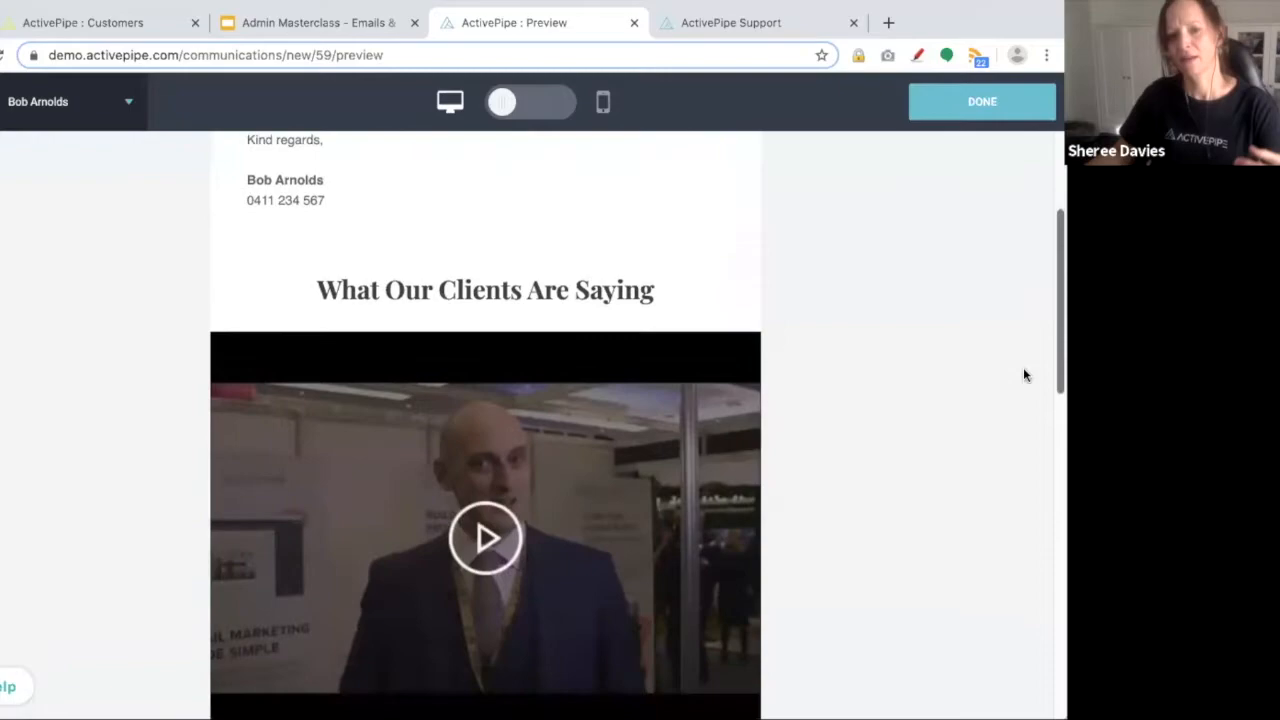
{"action": "scroll", "coordinate": [1016, 385], "scroll_direction": "down", "scroll_amount": 1}
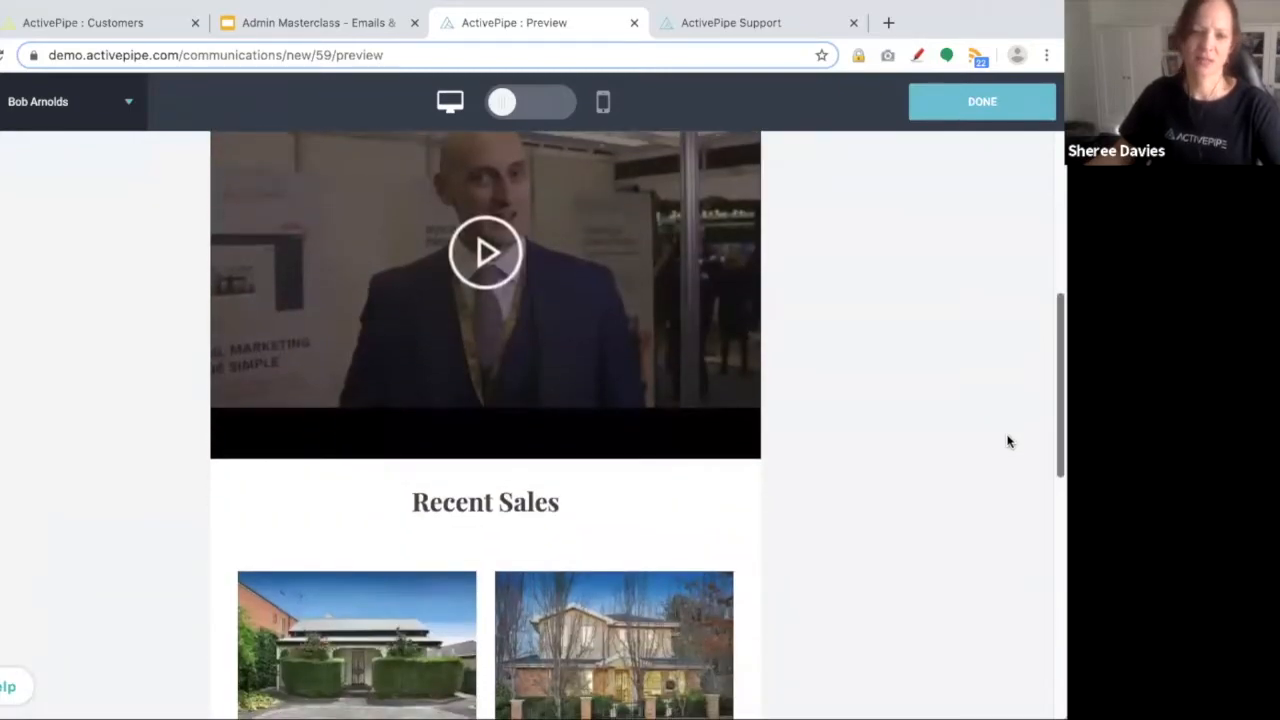
{"action": "scroll", "coordinate": [1007, 441], "scroll_direction": "down", "scroll_amount": 1}
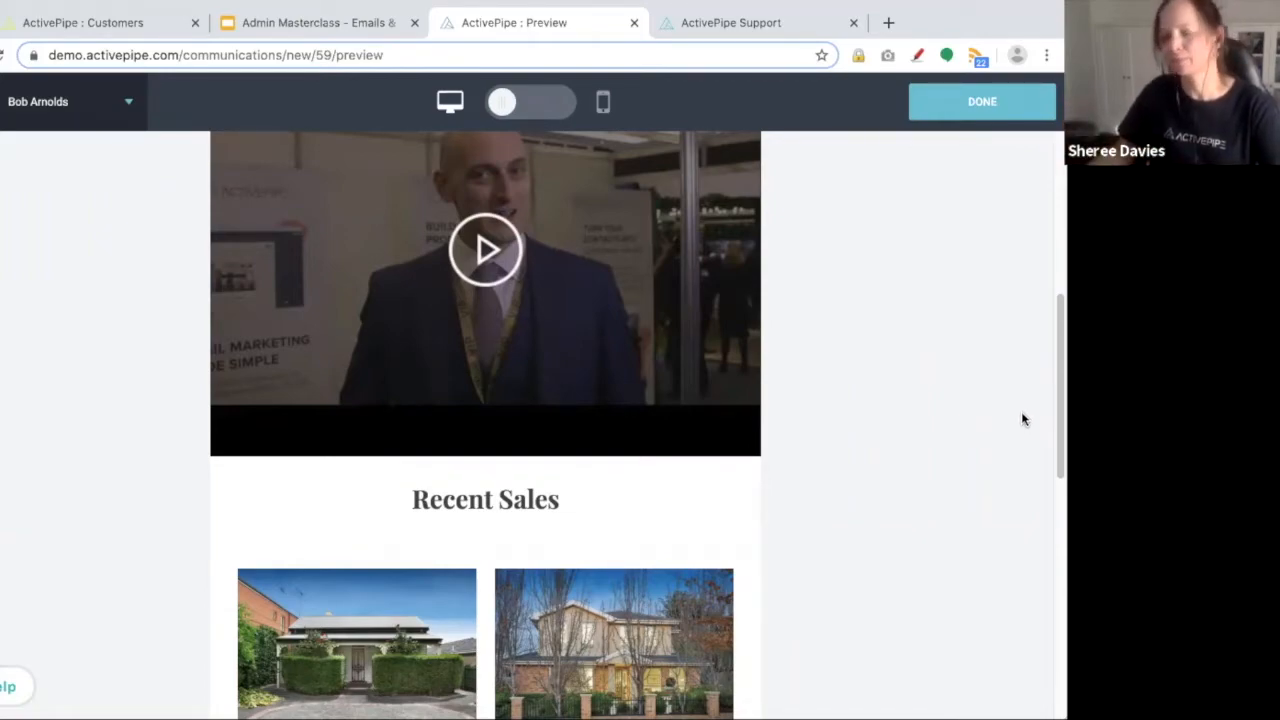
{"action": "left_click", "coordinate": [965, 103]}
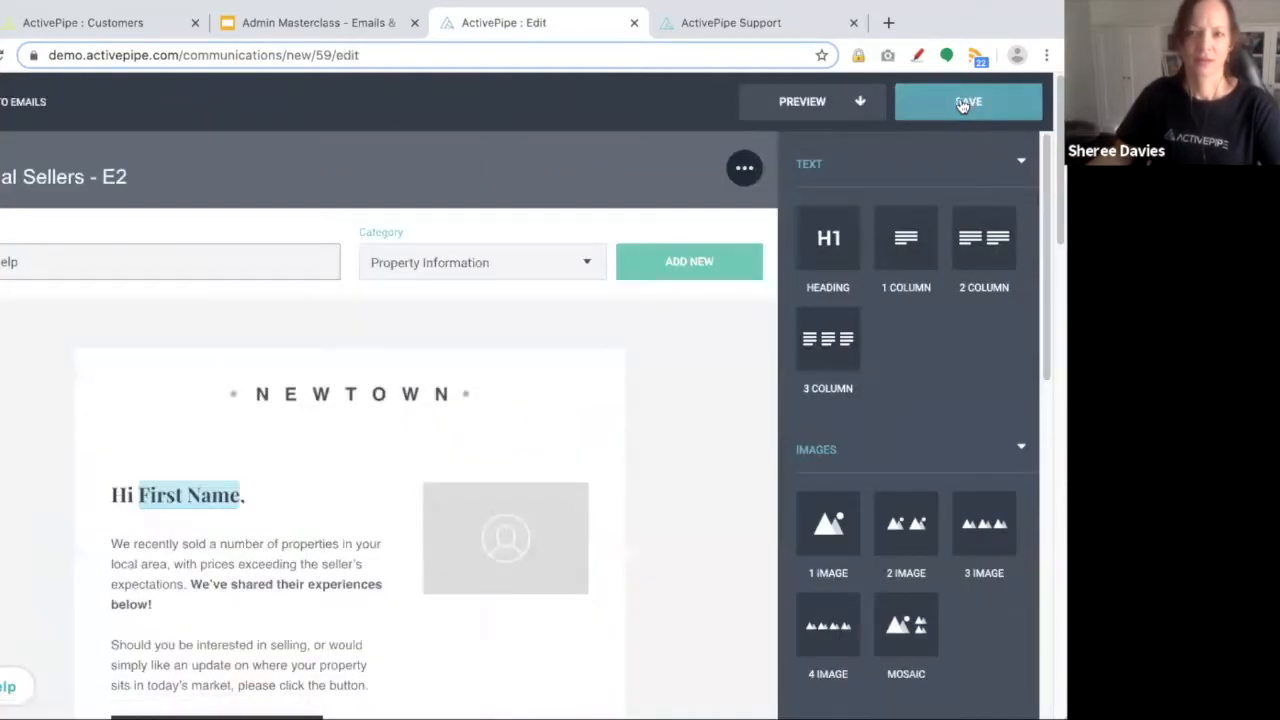
Save the Potential Sellers - E2 email and return to the emails list.
{"action": "left_click", "coordinate": [962, 103]}
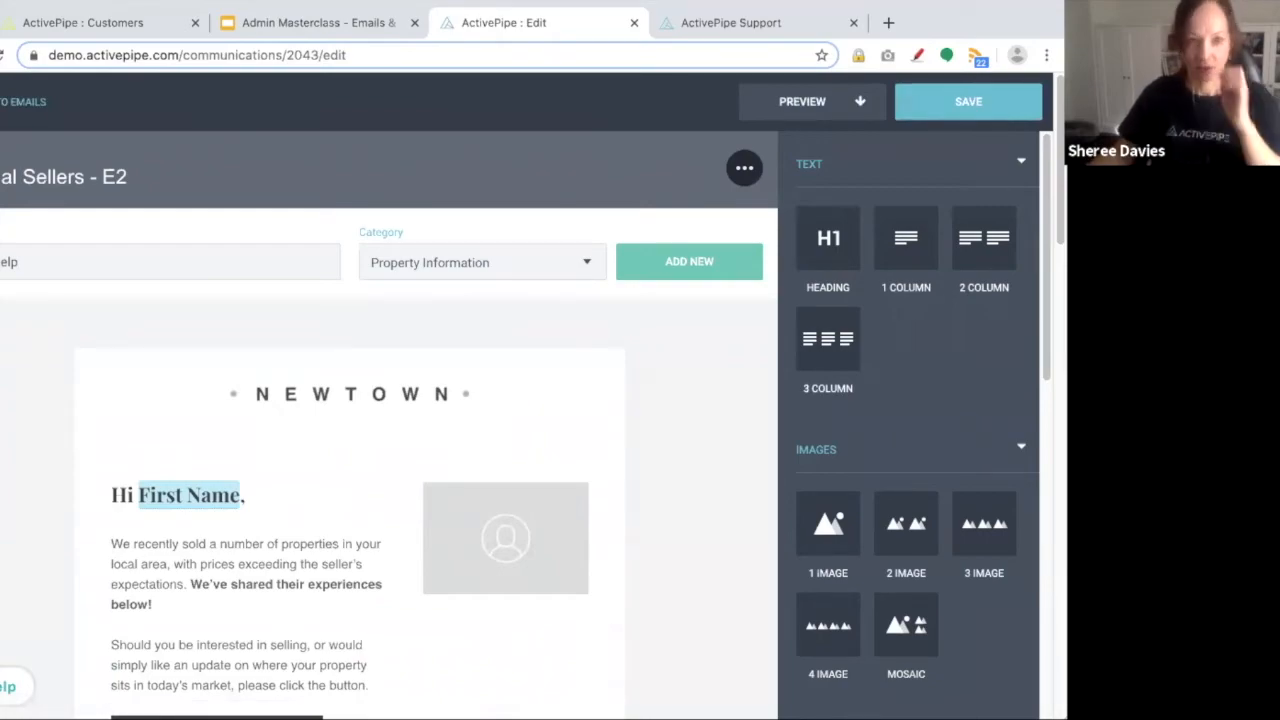
{"action": "left_click", "coordinate": [22, 101]}
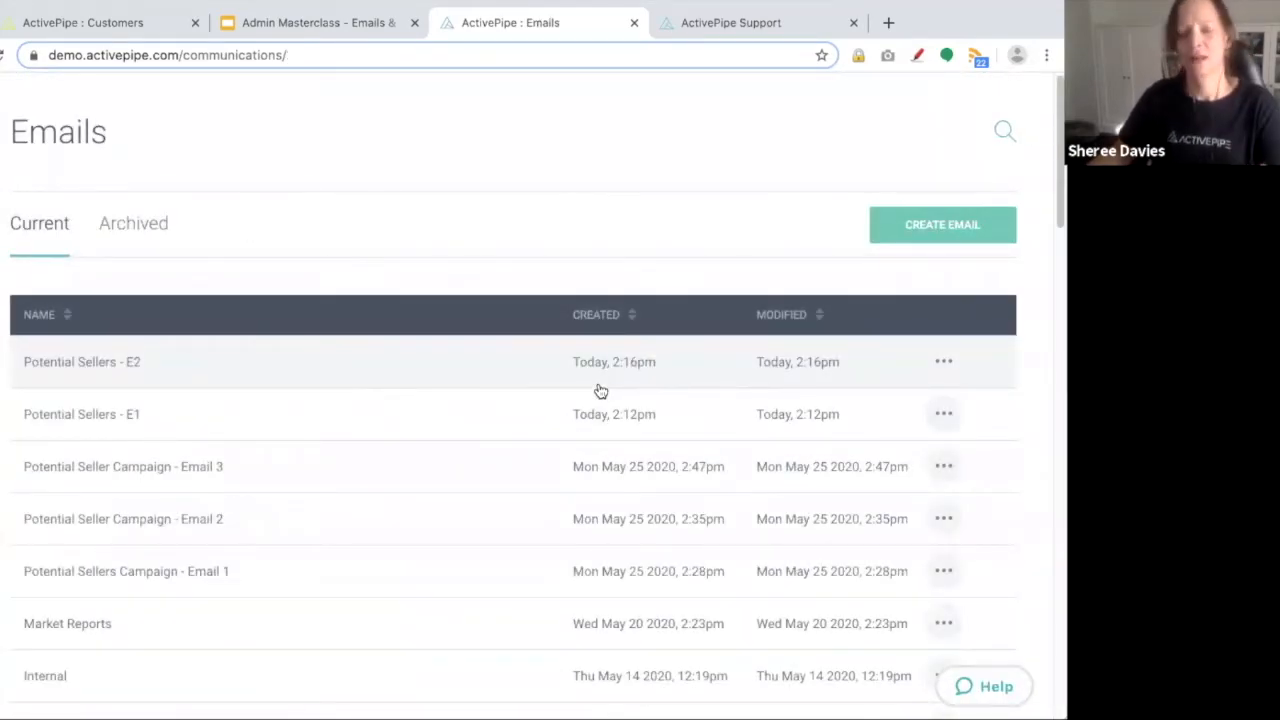
{"action": "left_click", "coordinate": [934, 368]}
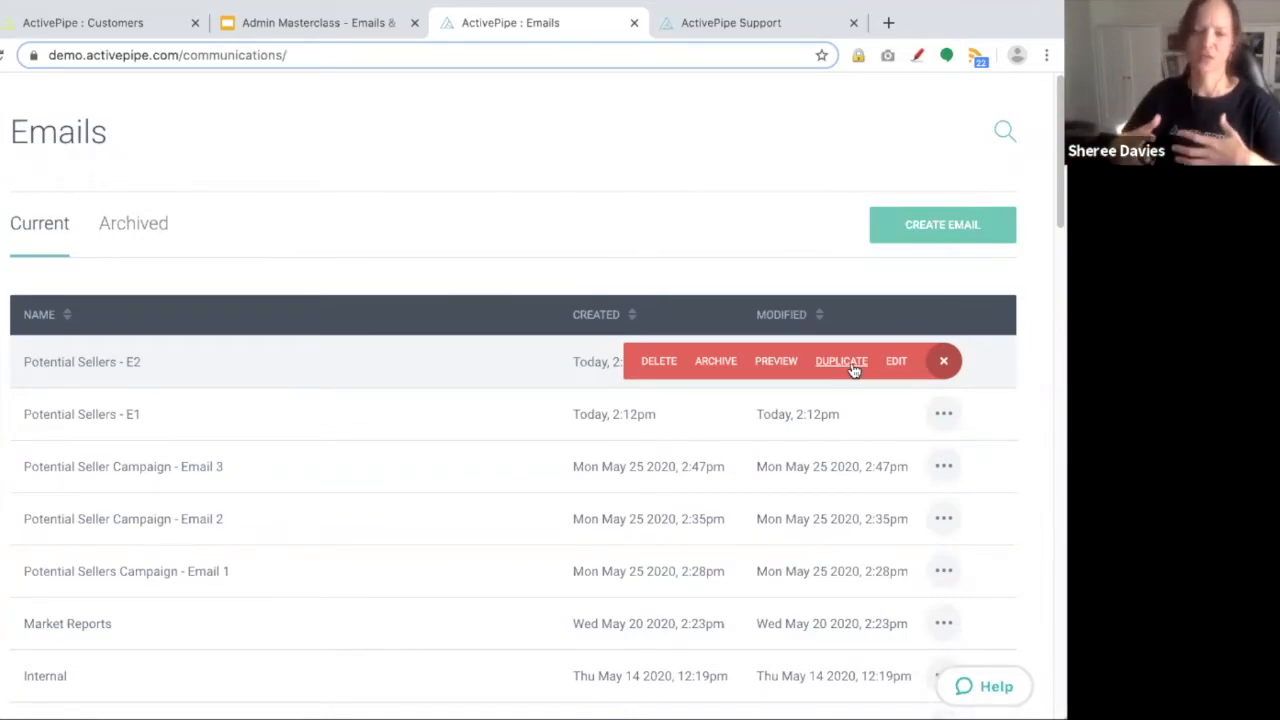
{"action": "left_click", "coordinate": [638, 208]}
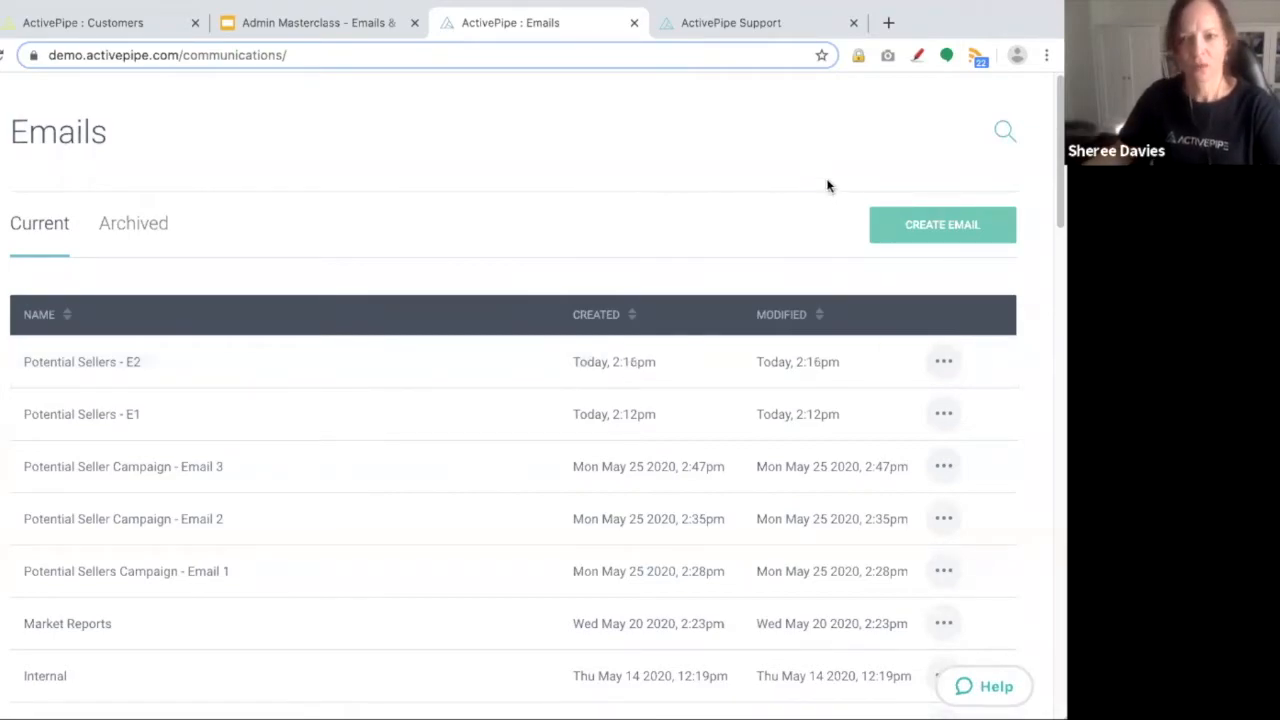
Create a new email from the Newtown template and name it "Potential Sellers - E3".
{"action": "left_click", "coordinate": [931, 222]}
{"action": "left_click", "coordinate": [57, 358]}
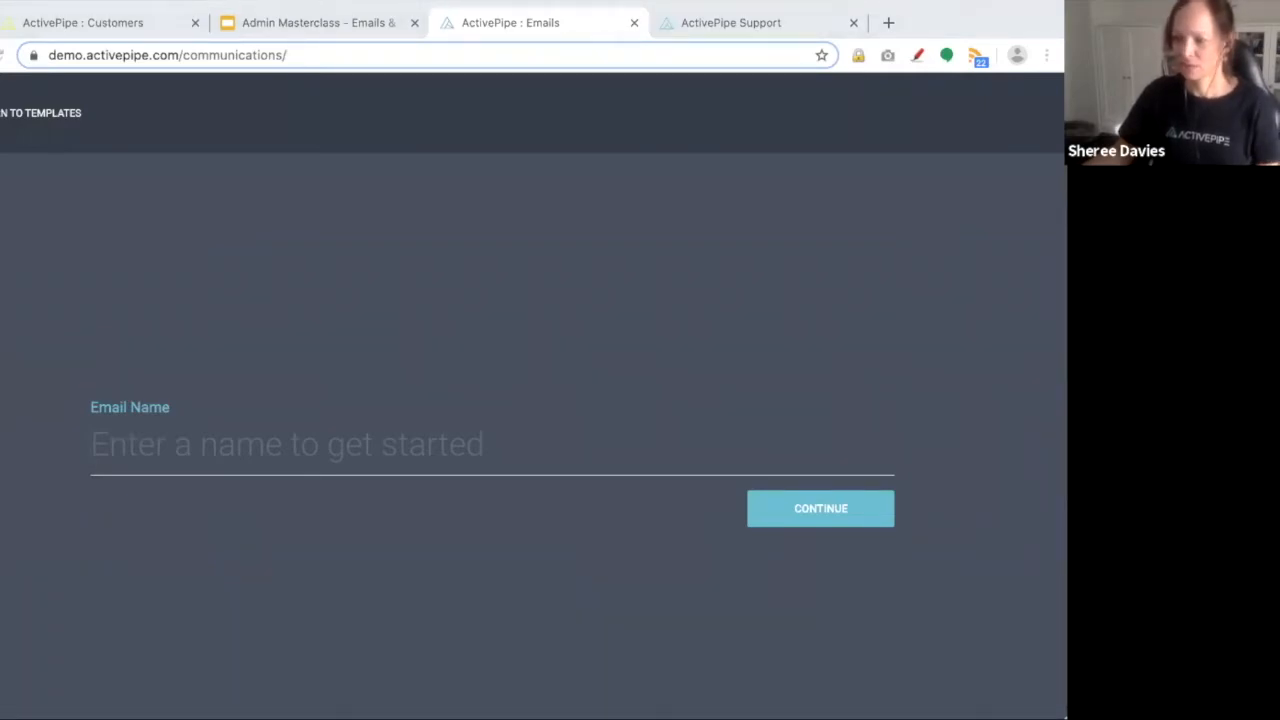
{"action": "type", "text": "Potential Sellers - E3"}
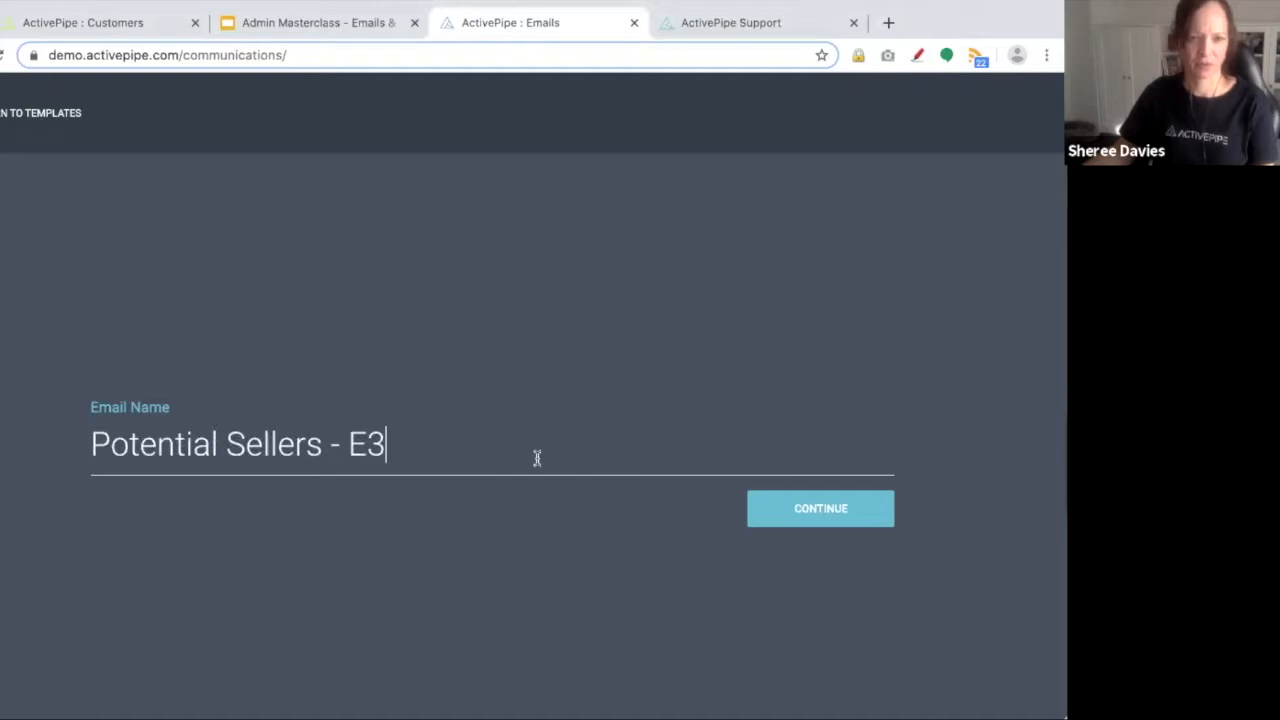
{"action": "left_click", "coordinate": [810, 507]}
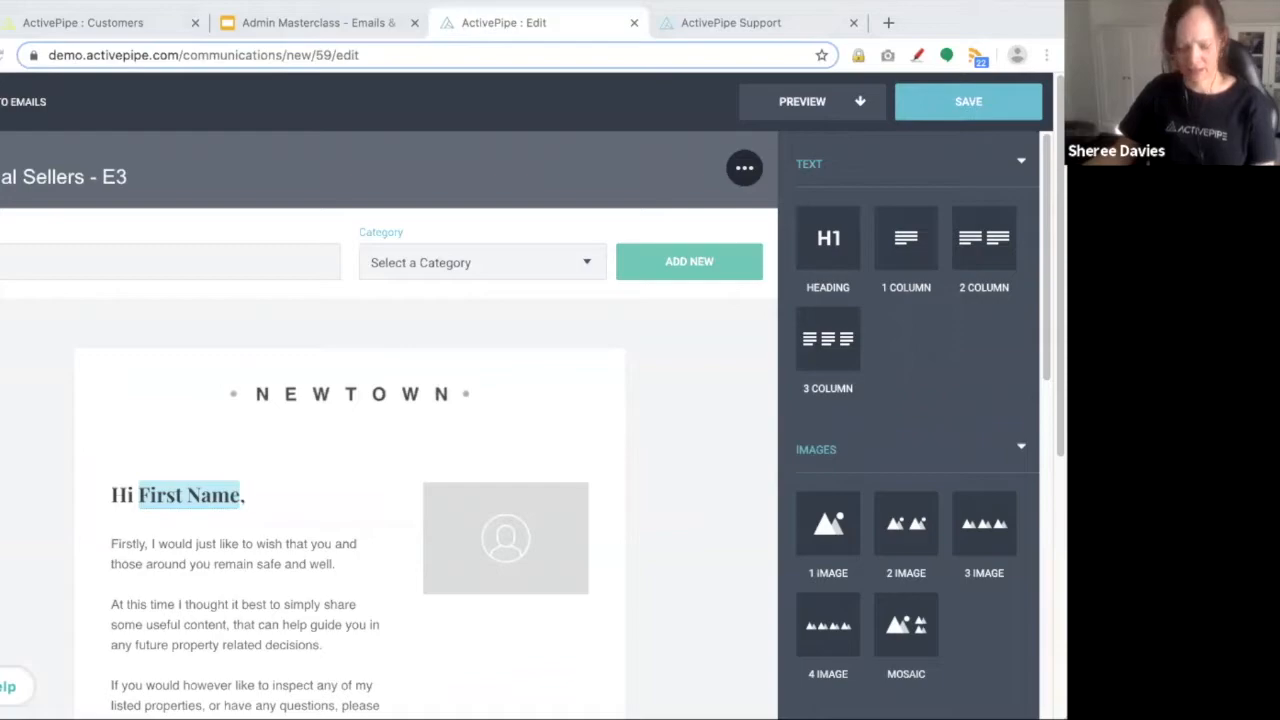
Paste the copied subject line ending in "about Selling?" and set the email's category to Property Information.
{"action": "left_click", "coordinate": [43, 263]}
{"action": "key", "text": "super+v"}
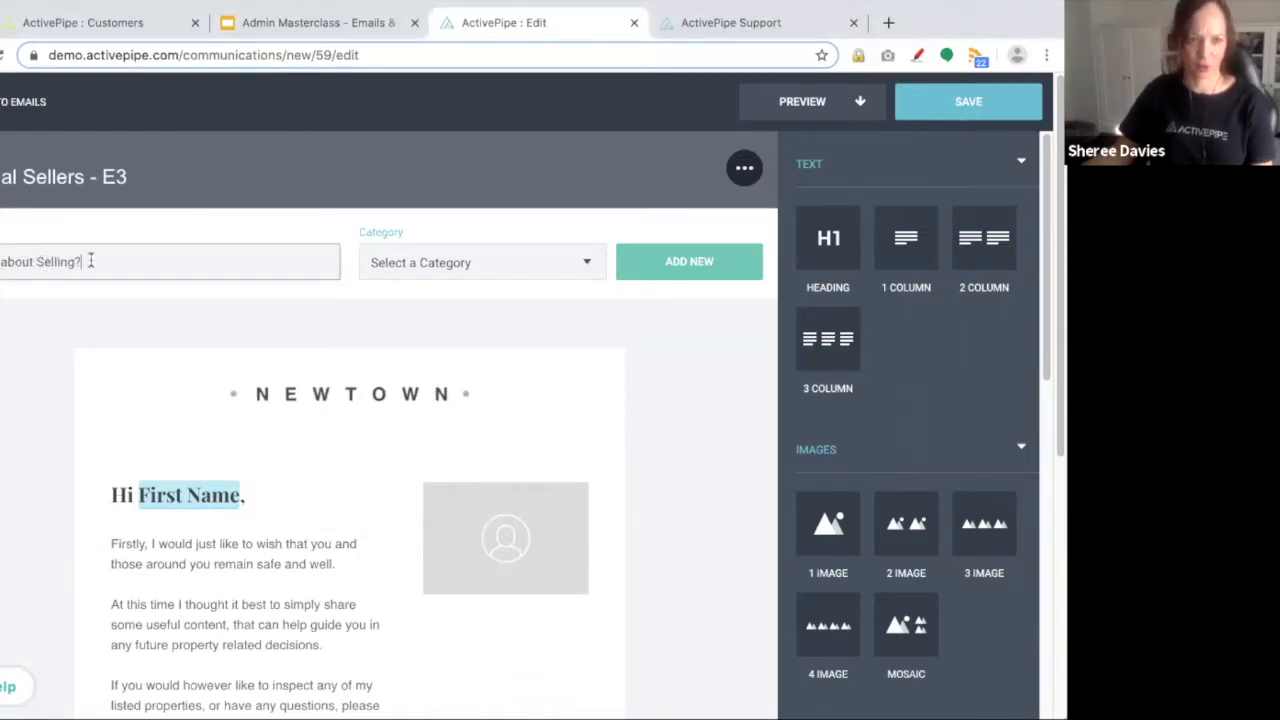
{"action": "left_click", "coordinate": [503, 266]}
{"action": "left_click", "coordinate": [503, 277]}
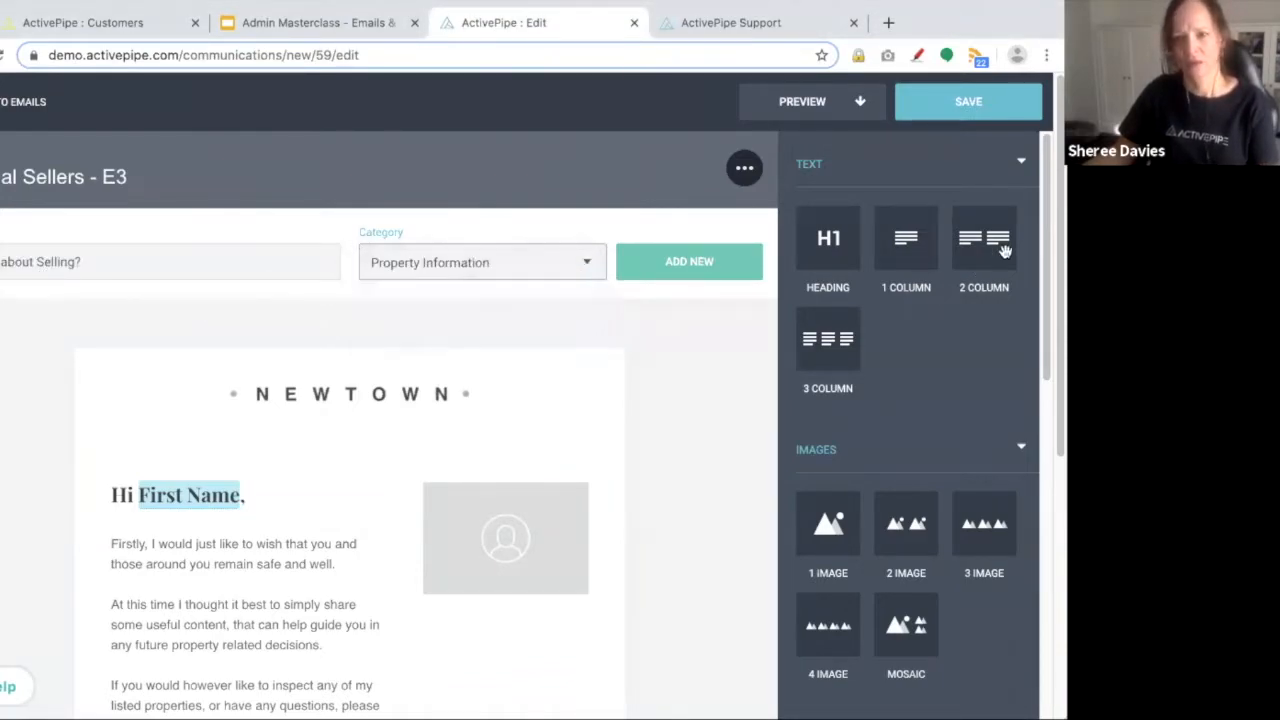
Replace the template body text between the greeting and "Kind regards" with the copy starting "We understand that during these uncertain times".
{"action": "left_click_drag", "start_coordinate": [1046, 239], "coordinate": [1047, 256]}
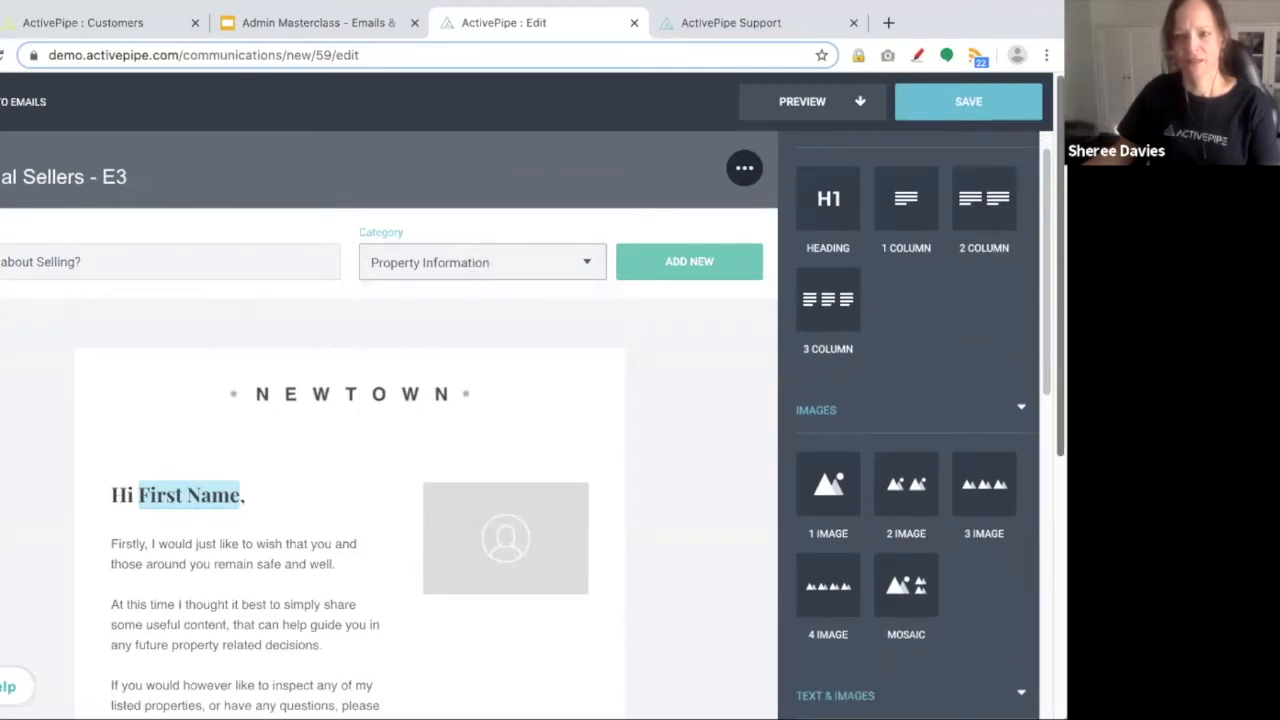
{"action": "scroll", "coordinate": [388, 420], "scroll_direction": "down", "scroll_amount": 5}
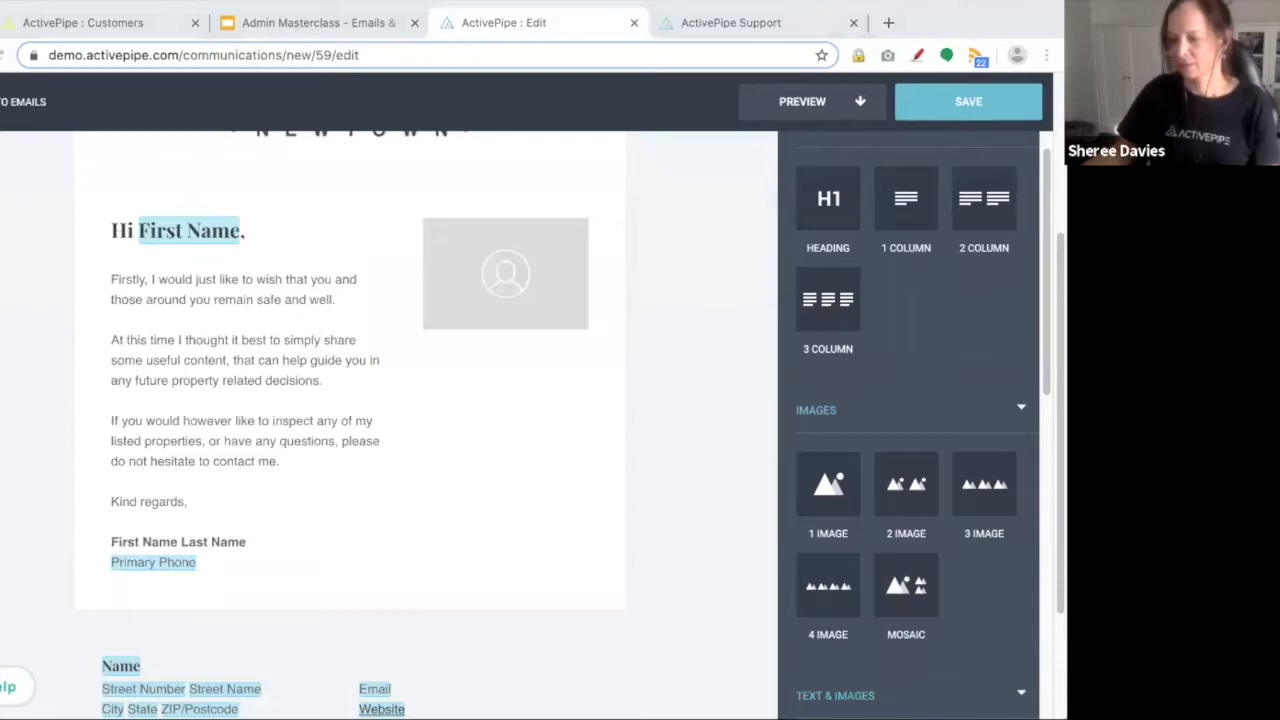
{"action": "left_click", "coordinate": [282, 458]}
{"action": "left_click_drag", "start_coordinate": [281, 461], "coordinate": [155, 443]}
{"action": "left_click_drag", "start_coordinate": [140, 399], "coordinate": [111, 280]}
{"action": "key", "text": "BackSpace"}
{"action": "type", "text": "We understand that during these uncertain times spending on marketing your property may not be viable.  At Newtown Property we’ve put together two separate solutions: We can cover the first $1500 worth of marketing We can market your property ‘off-market’ therefore you incur no advertising fees If either of these offers interest you, or you would simply like to see where your property sits in today’s market, please click the button below."}
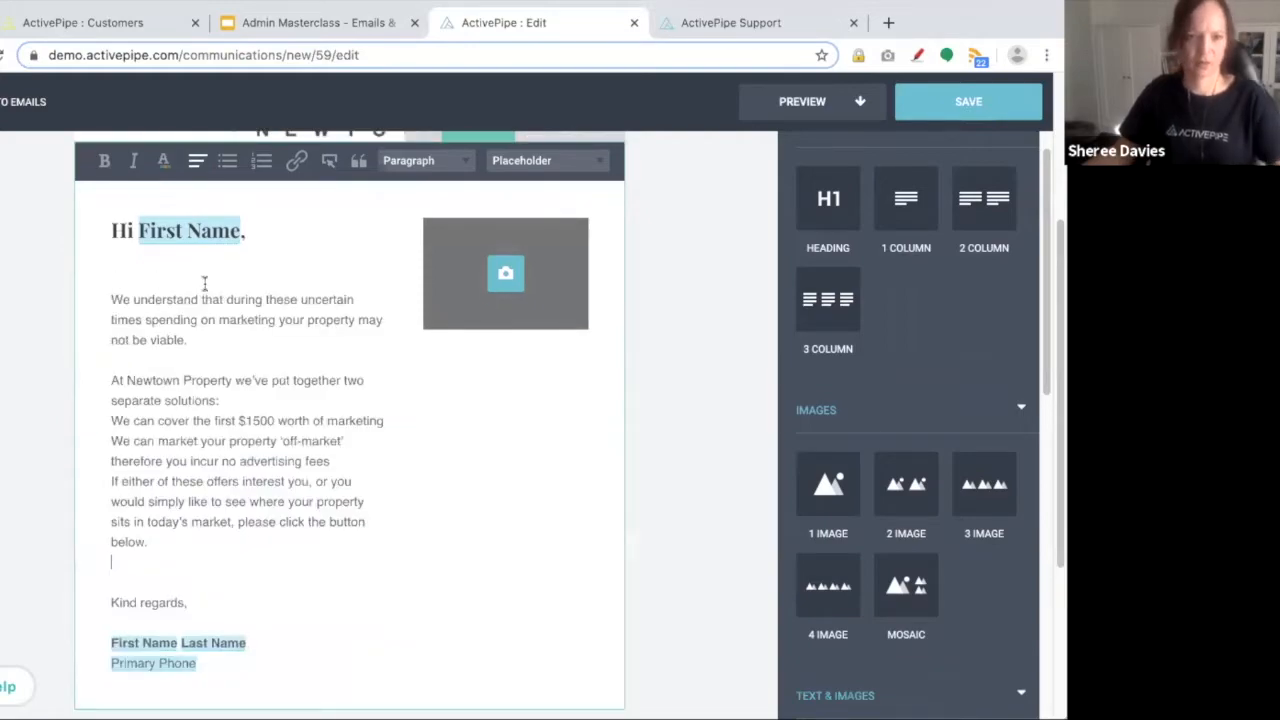
Format the $1500 marketing and 'off-market' lines as a numbered list under "separate solutions:".
{"action": "left_click", "coordinate": [118, 418]}
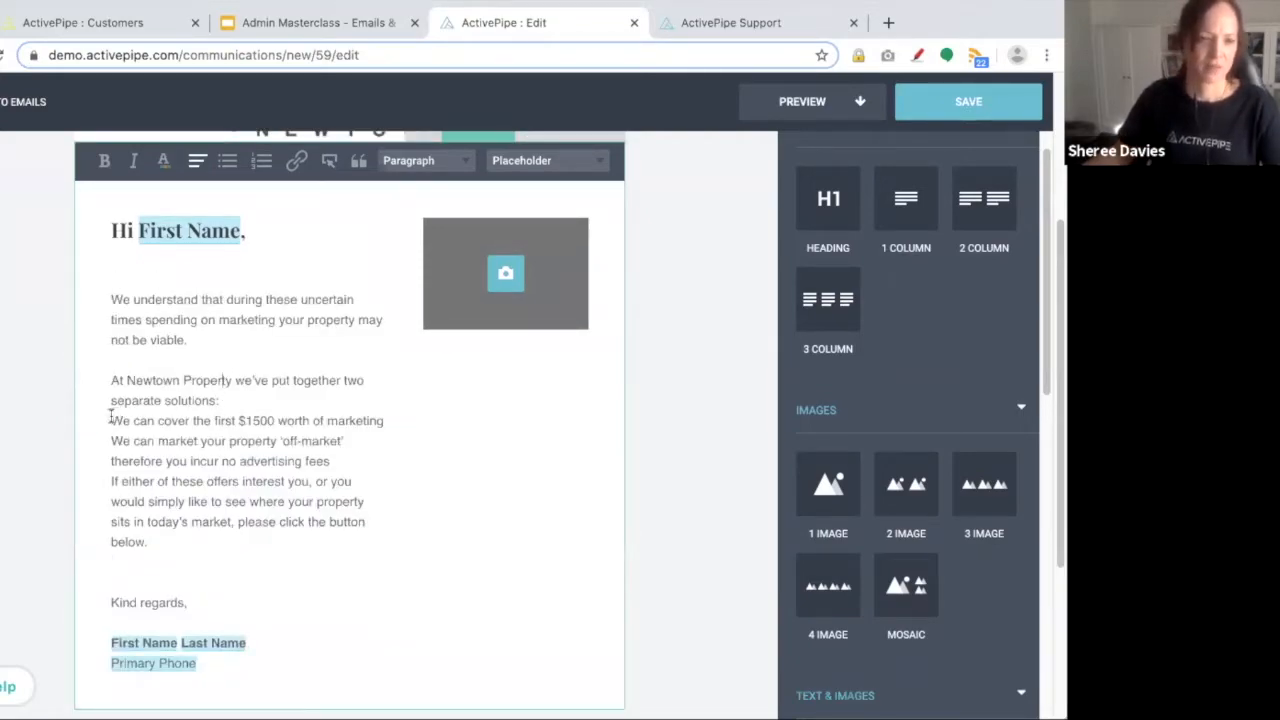
{"action": "left_click", "coordinate": [261, 161]}
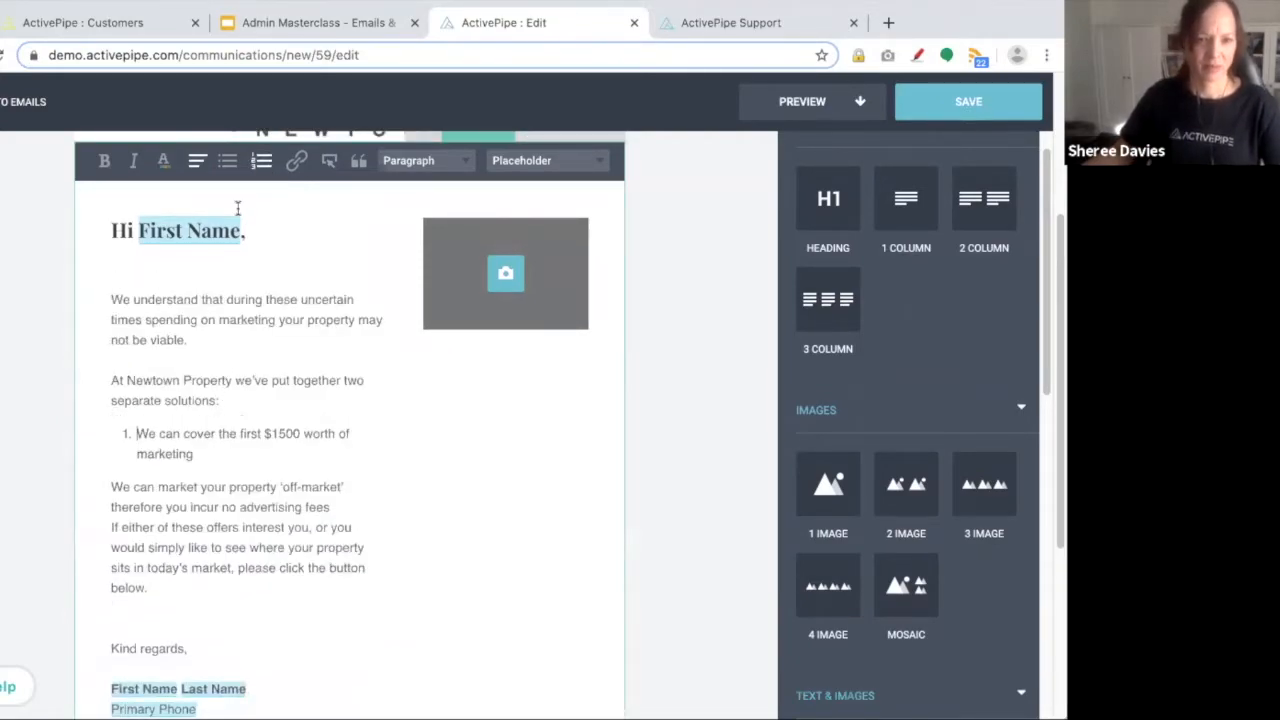
{"action": "left_click", "coordinate": [113, 484]}
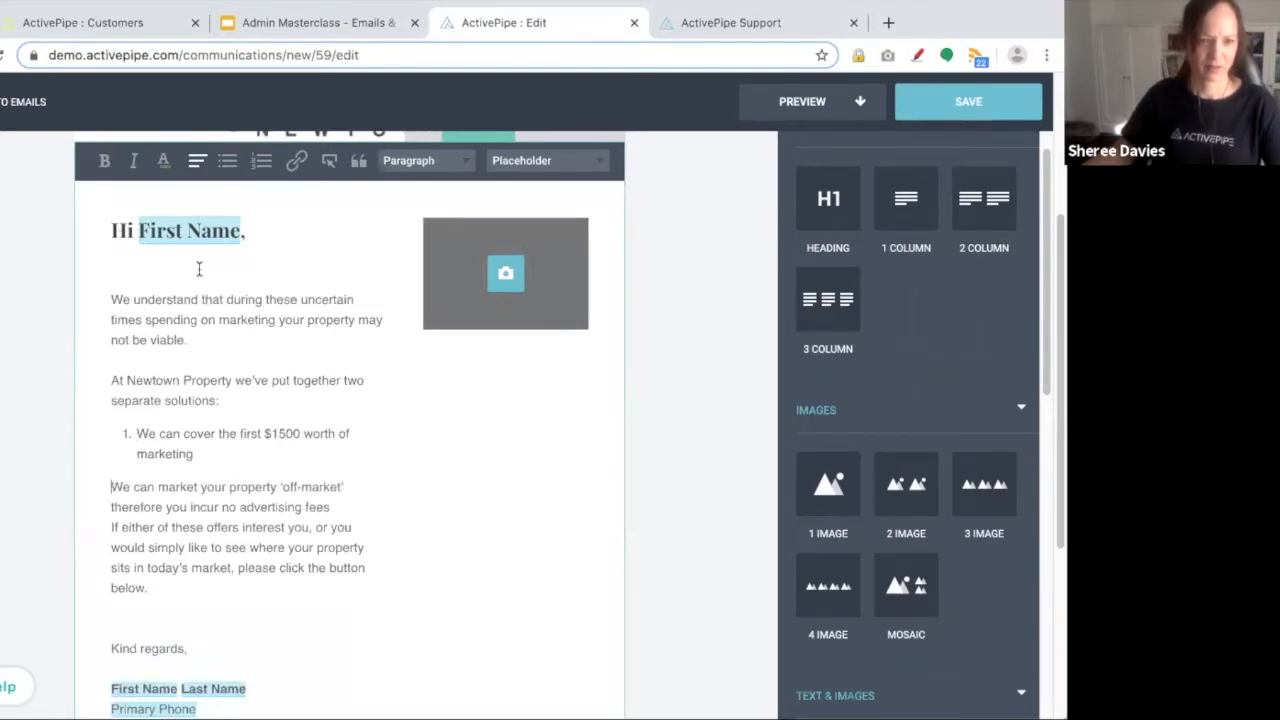
{"action": "left_click", "coordinate": [259, 166]}
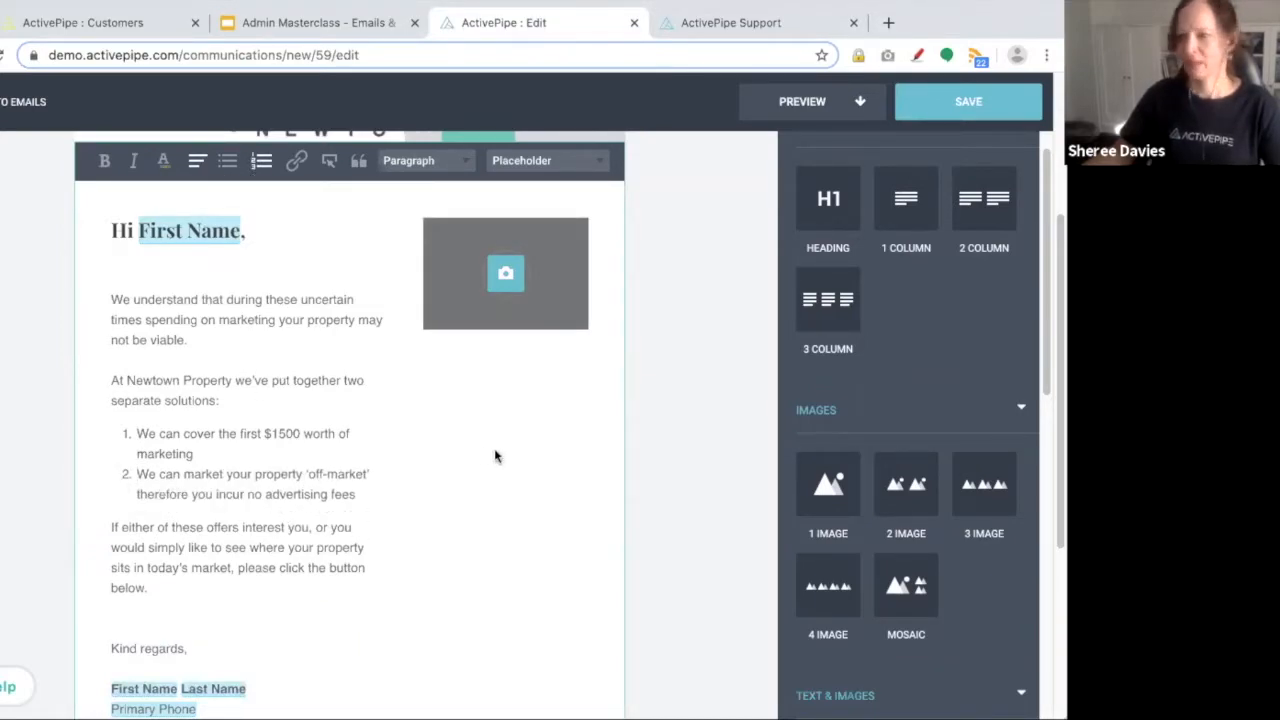
Make the sentence "At Newtown Property we've put together two separate solutions:" bold.
{"action": "left_click_drag", "start_coordinate": [223, 402], "coordinate": [100, 391]}
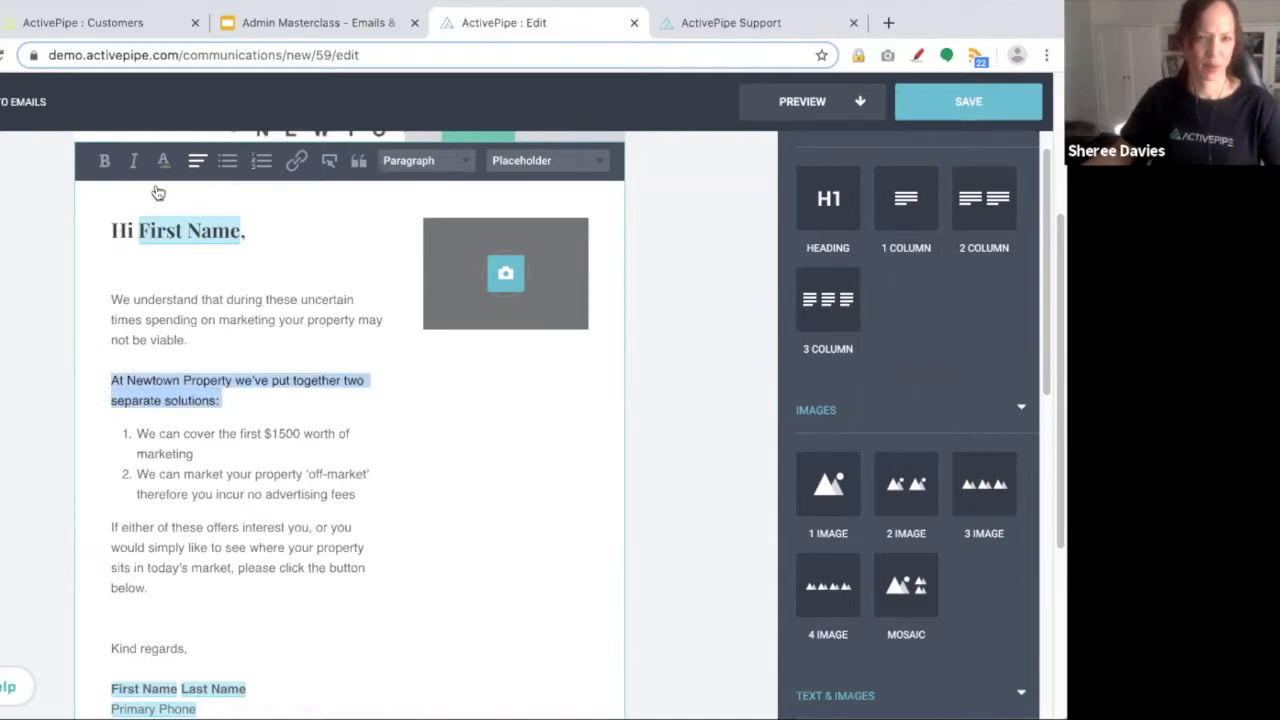
{"action": "left_click", "coordinate": [104, 160]}
{"action": "left_click", "coordinate": [405, 461]}
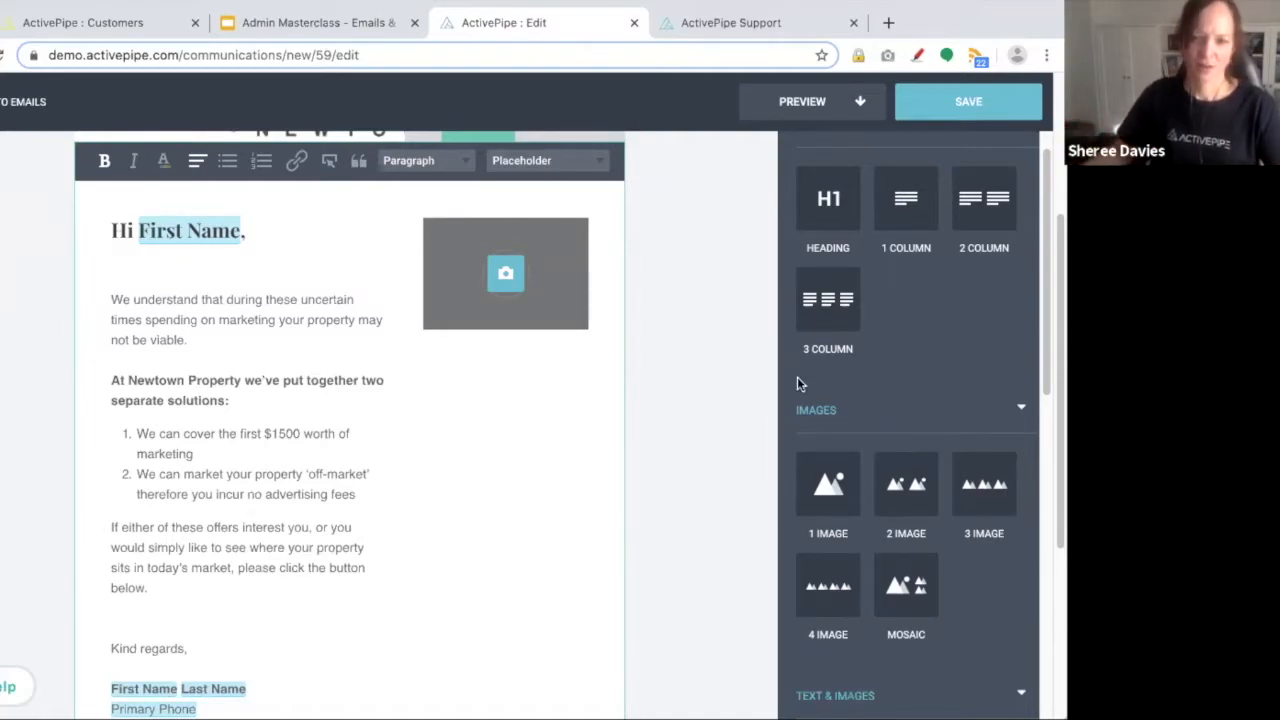
{"action": "left_click", "coordinate": [146, 614]}
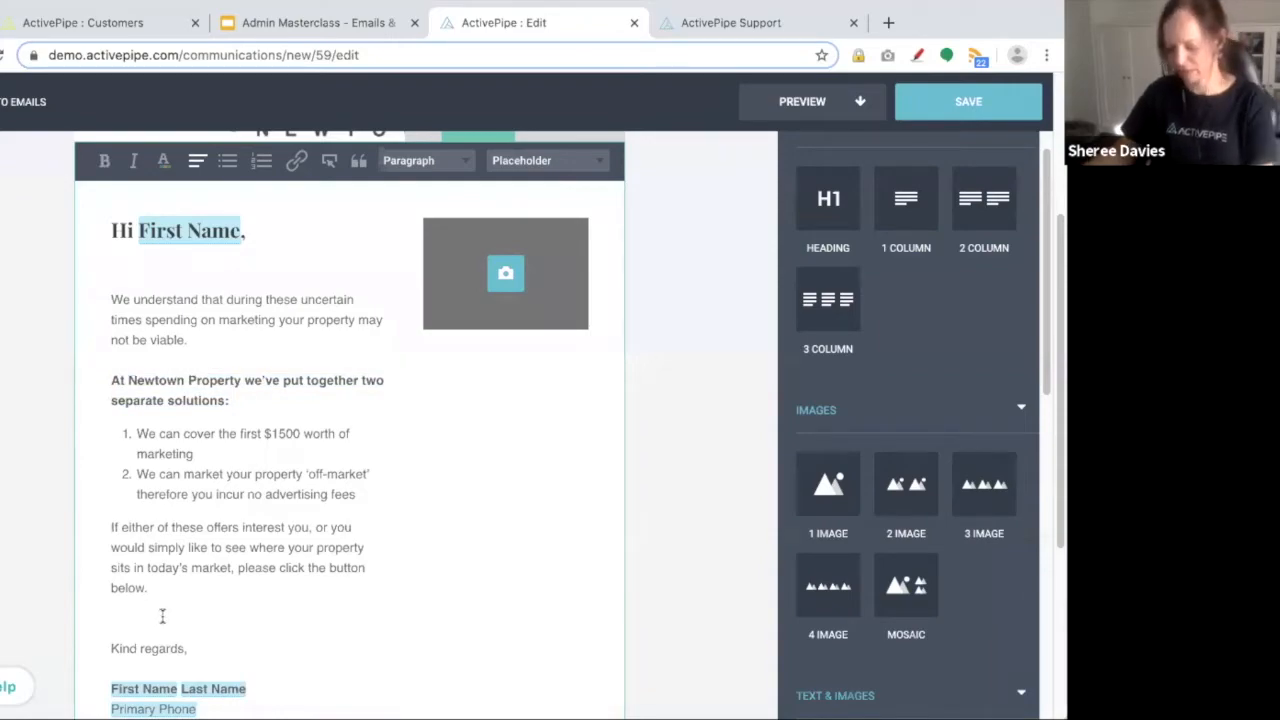
{"action": "key", "text": "Return"}
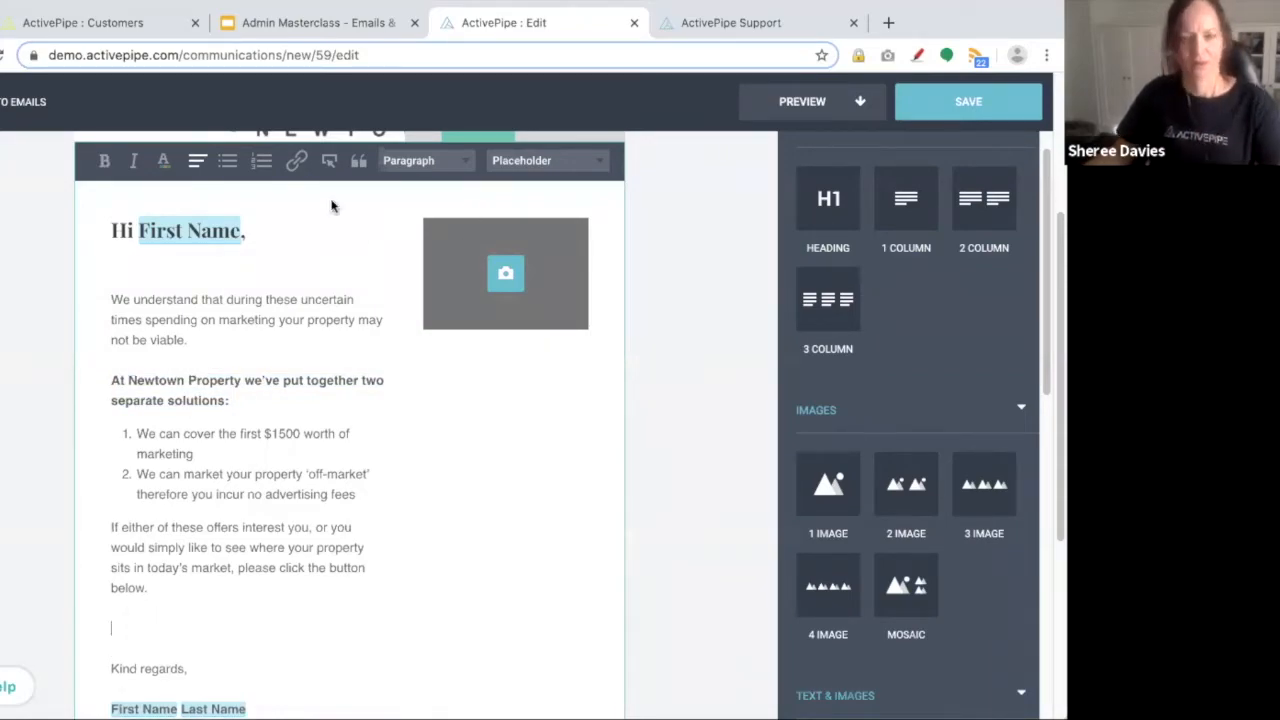
{"action": "left_click", "coordinate": [333, 163]}
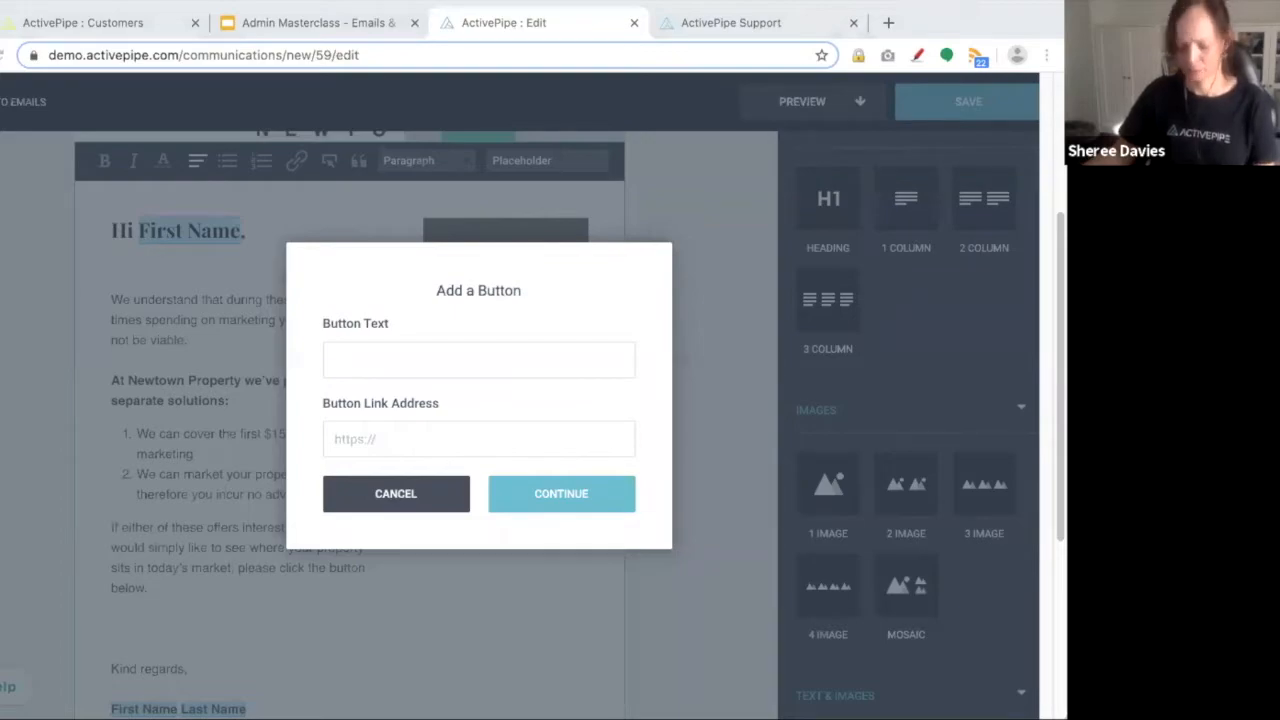
{"action": "left_click", "coordinate": [412, 362]}
{"action": "type", "text": "Value Update Request"}
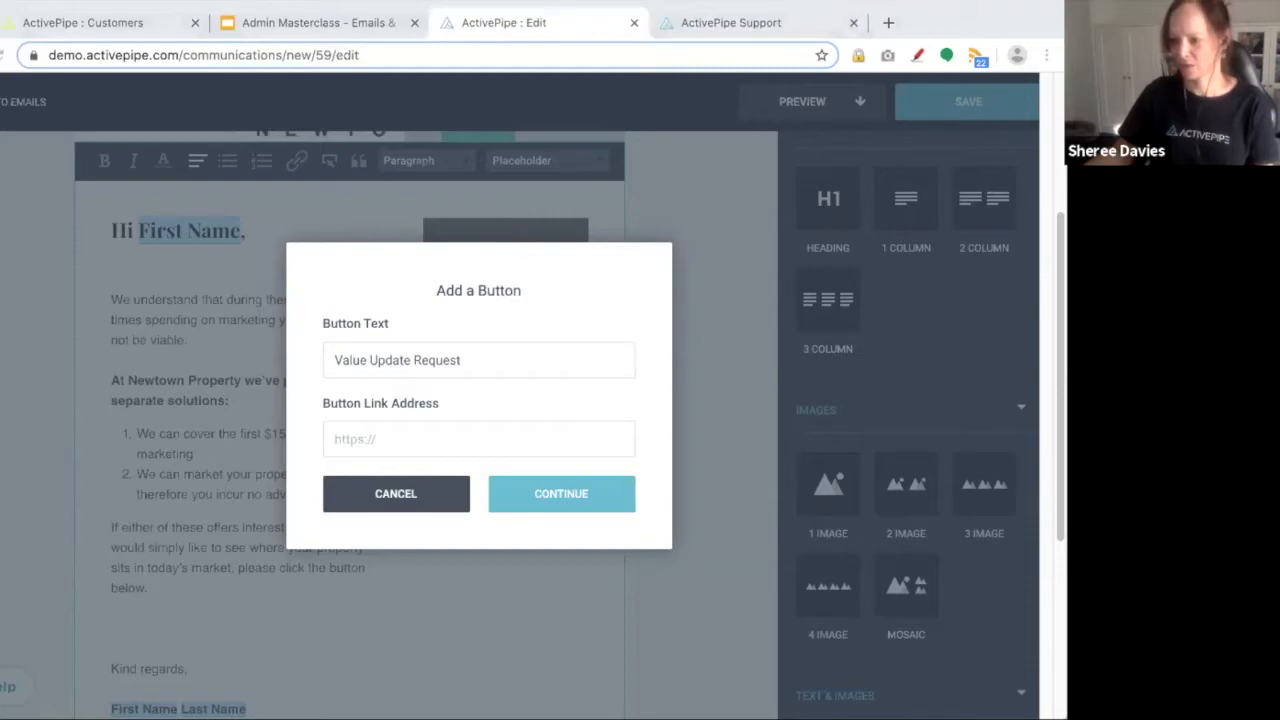
{"action": "left_click", "coordinate": [391, 434]}
{"action": "type", "text": "http://activepipe.com"}
{"action": "left_click", "coordinate": [546, 492]}
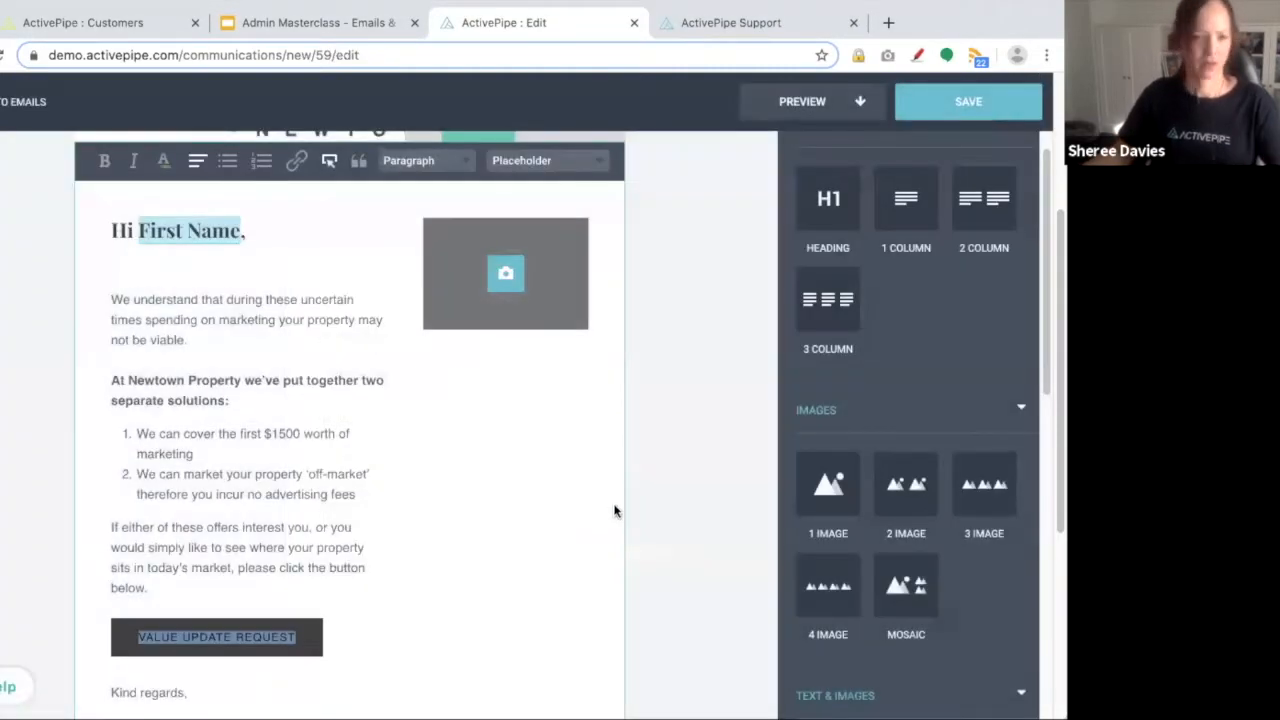
Preview the Potential Sellers - E3 email down to its sign-off, close the preview and save the email.
{"action": "left_click", "coordinate": [857, 102]}
{"action": "left_click", "coordinate": [778, 138]}
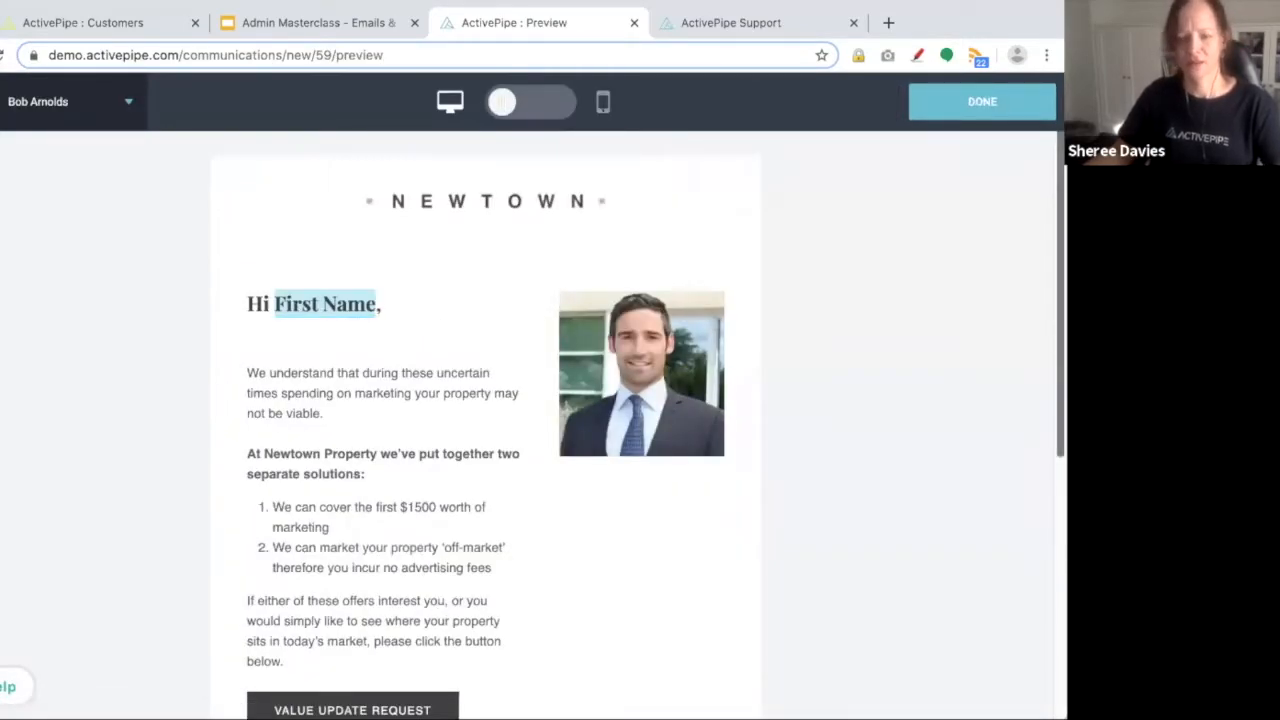
{"action": "scroll", "coordinate": [638, 430], "scroll_direction": "down", "scroll_amount": 3}
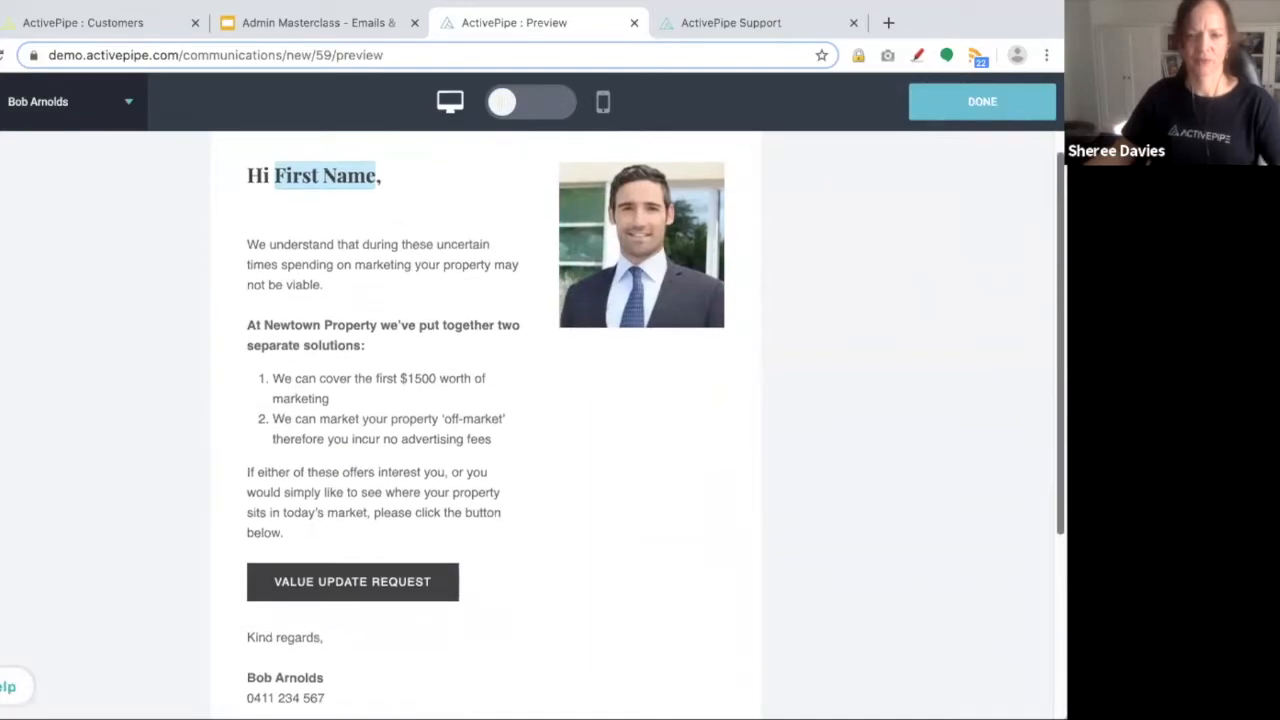
{"action": "scroll", "coordinate": [486, 420], "scroll_direction": "down", "scroll_amount": 2}
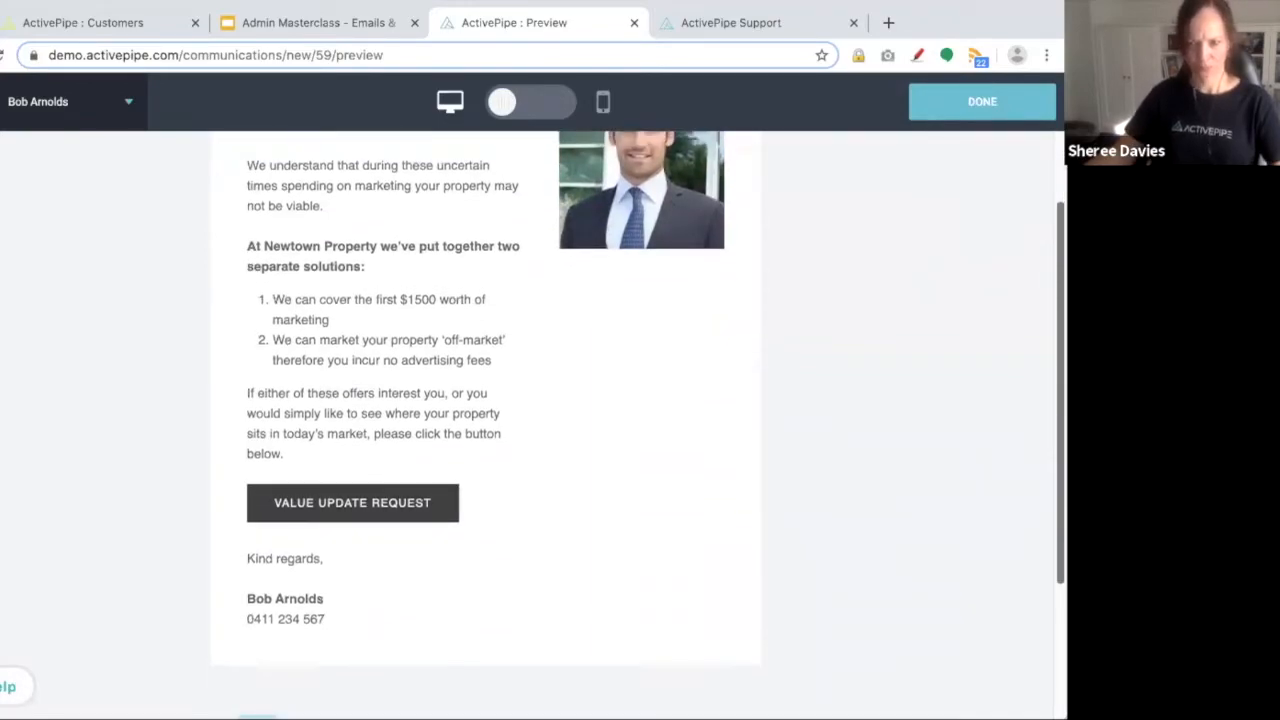
{"action": "scroll", "coordinate": [486, 400], "scroll_direction": "up", "scroll_amount": 5}
{"action": "left_click", "coordinate": [968, 104]}
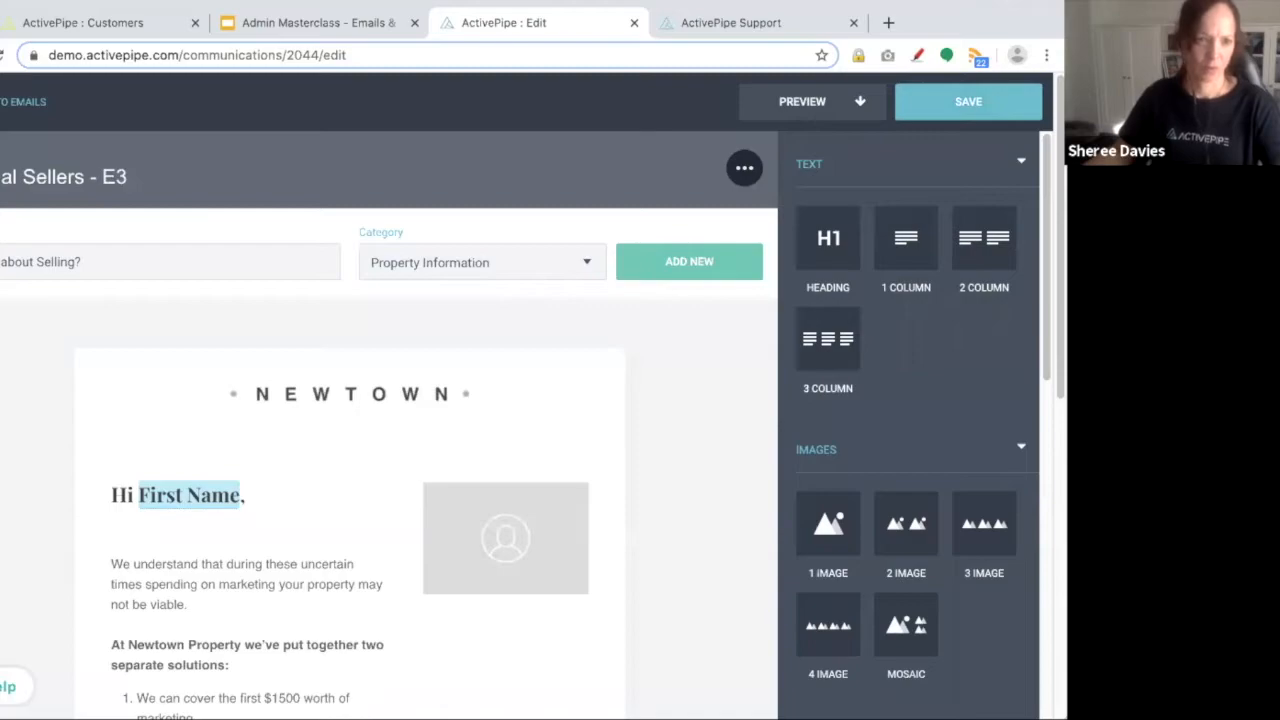
Open the Potential Seller Campaign (27th May 2020) and examine its modules from the users down to the last Send Email.
{"action": "left_click", "coordinate": [20, 101]}
{"action": "mouse_move", "coordinate": [50, 256]}
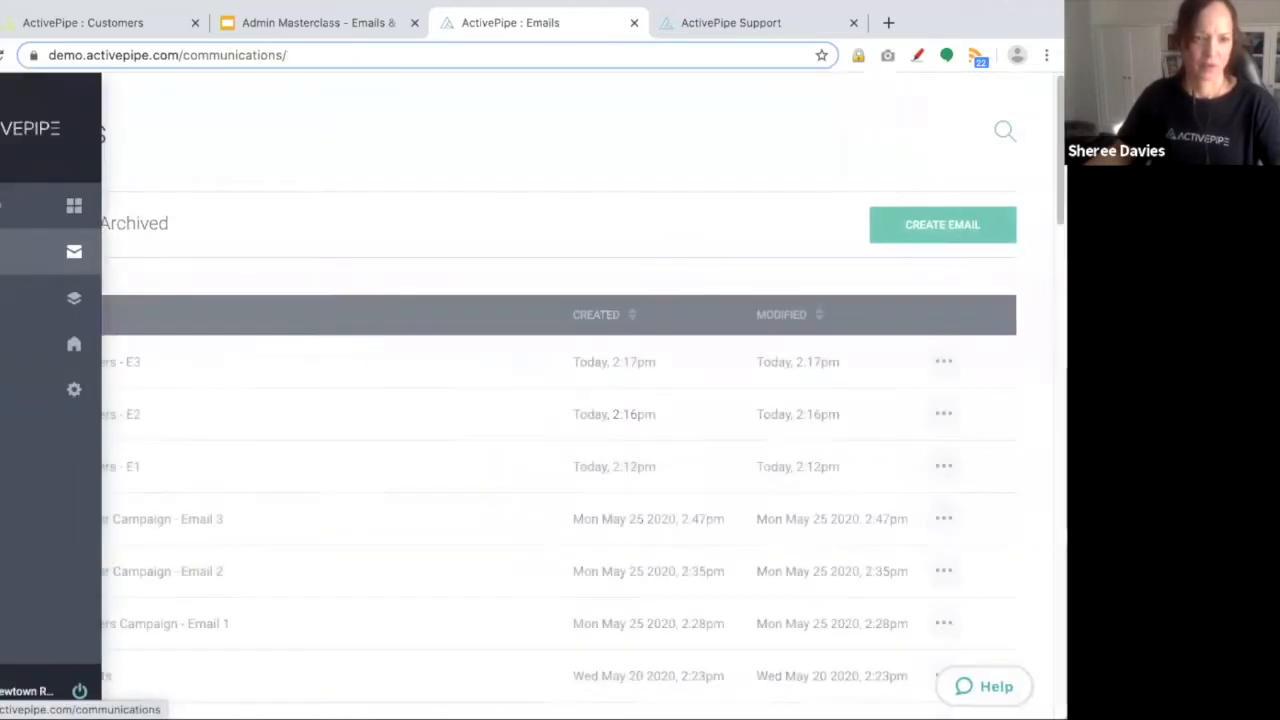
{"action": "left_click", "coordinate": [73, 297]}
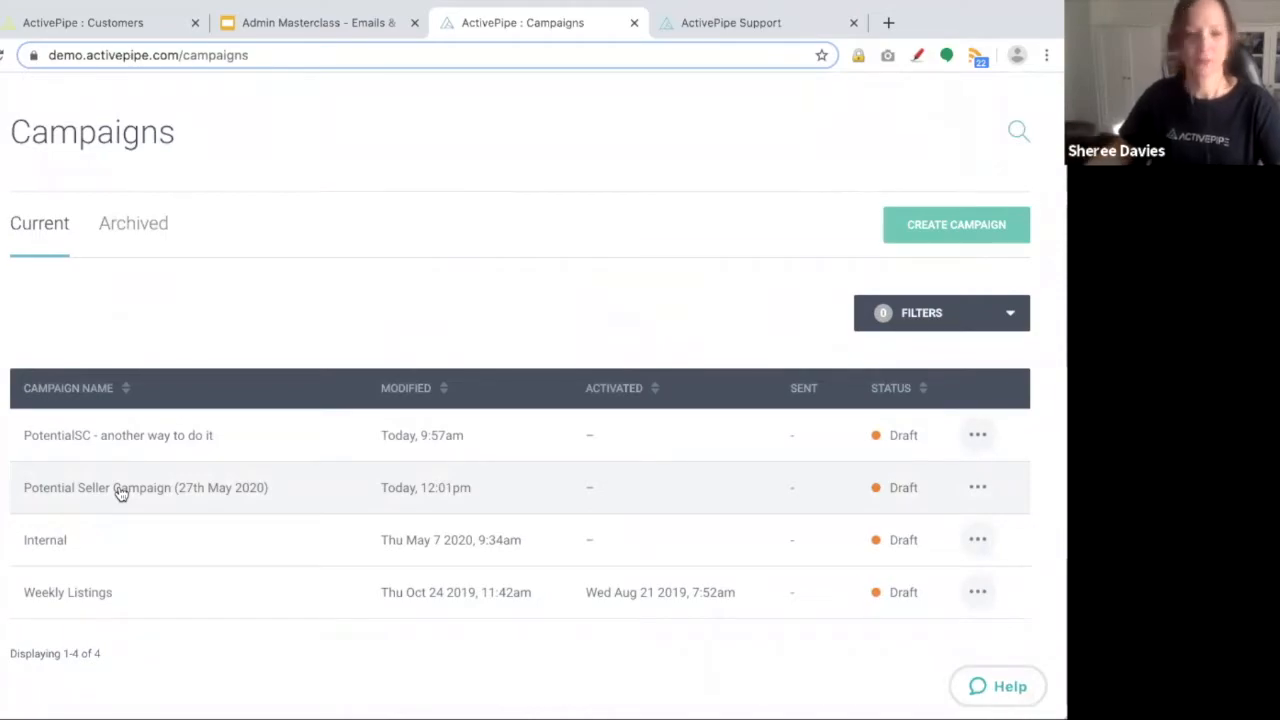
{"action": "left_click", "coordinate": [120, 492]}
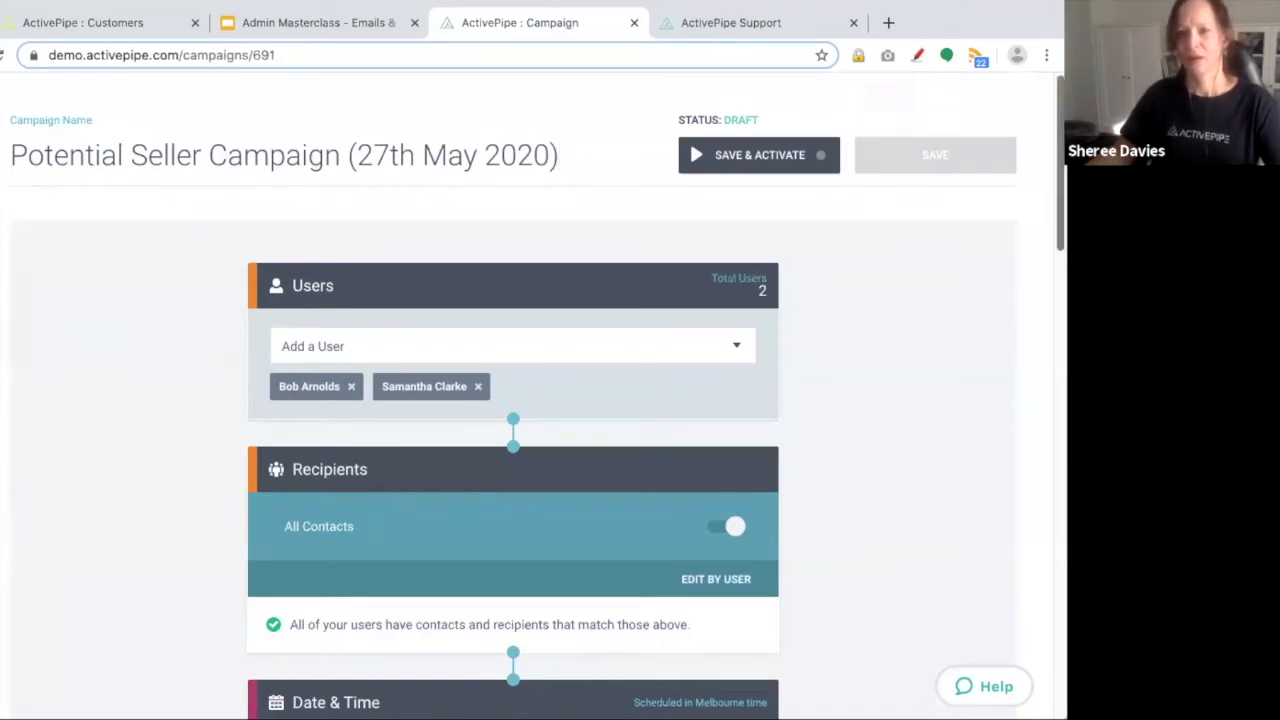
{"action": "scroll", "coordinate": [689, 97], "scroll_direction": "down", "scroll_amount": 4}
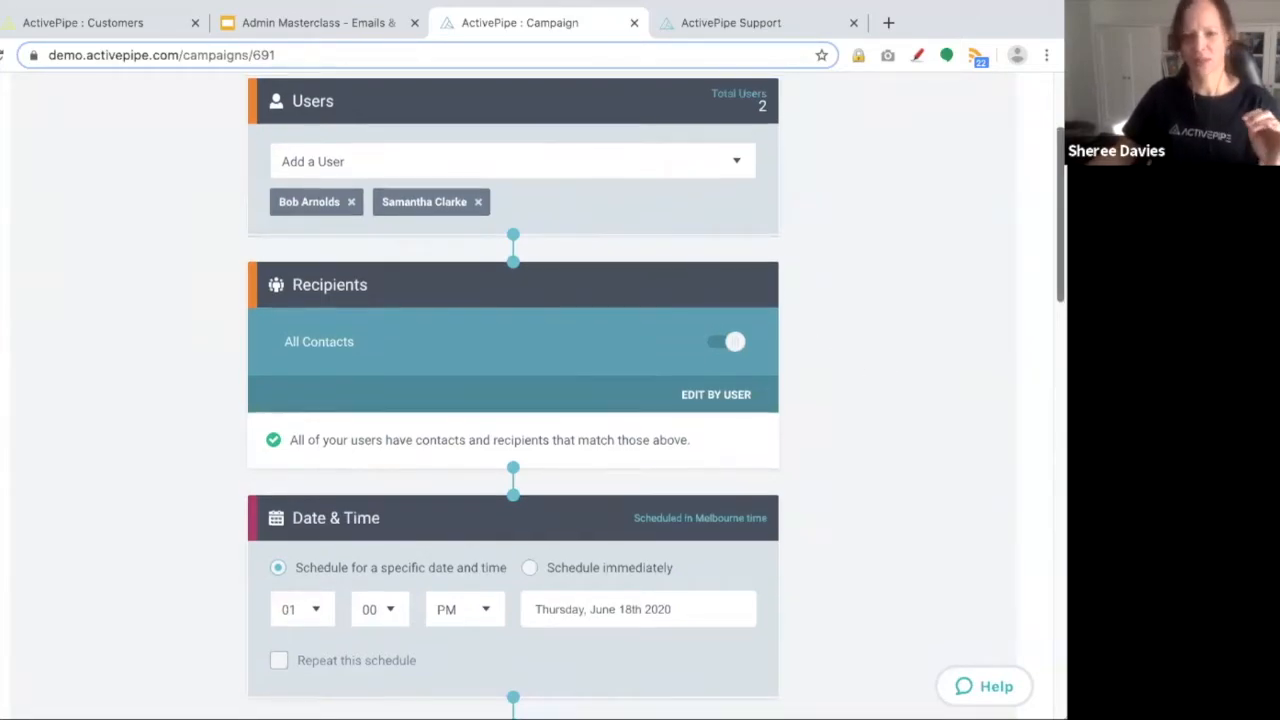
{"action": "scroll", "coordinate": [513, 400], "scroll_direction": "down", "scroll_amount": 4}
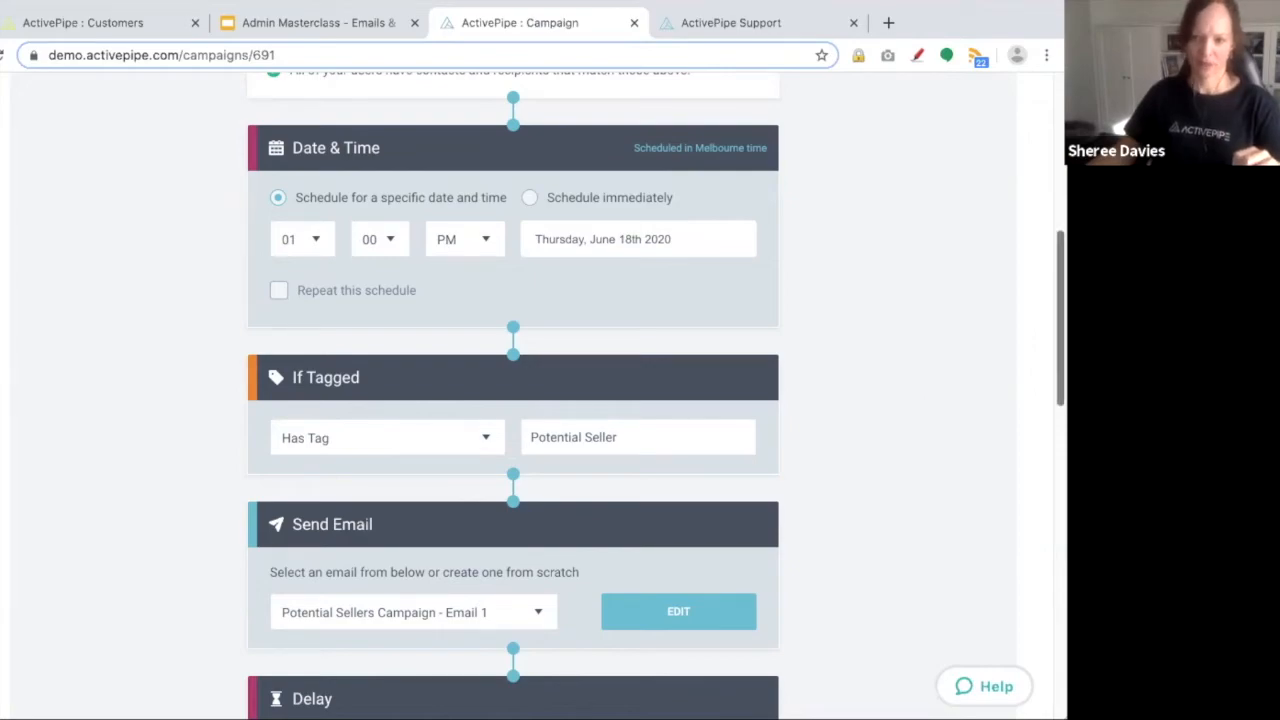
{"action": "scroll", "coordinate": [1047, 426], "scroll_direction": "down", "scroll_amount": 3}
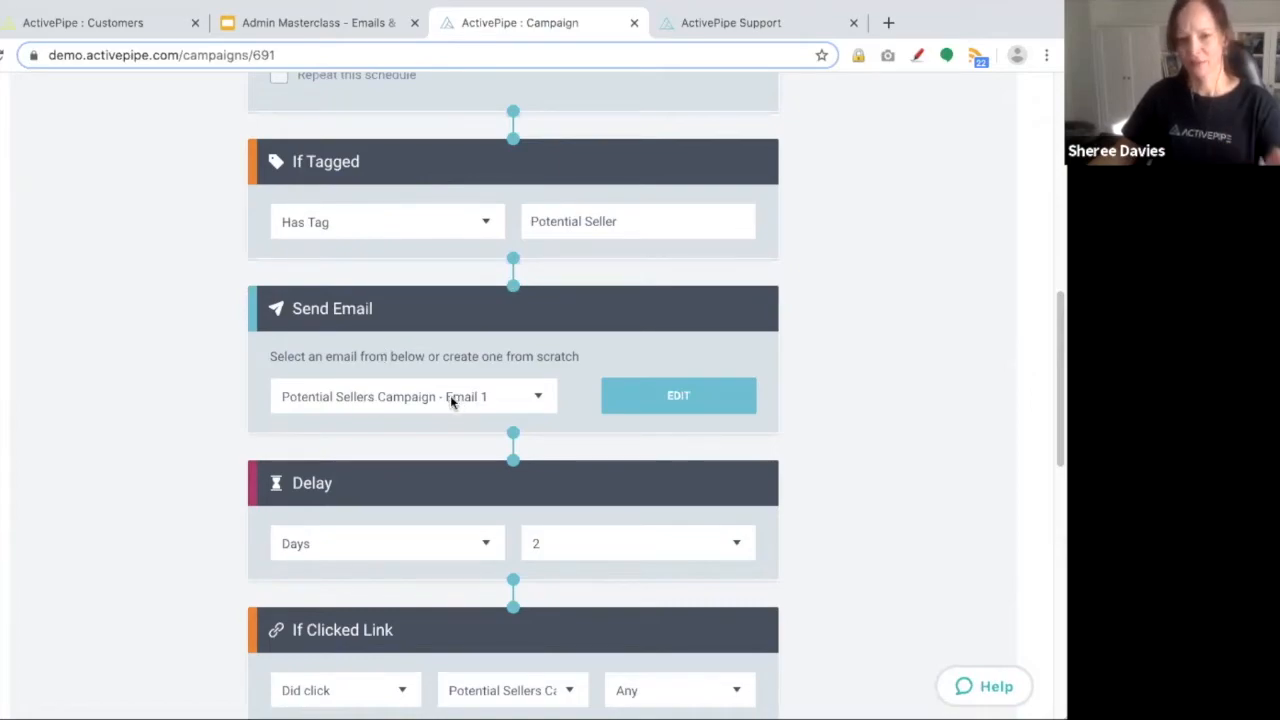
{"action": "left_click_drag", "start_coordinate": [1056, 366], "coordinate": [1056, 441]}
{"action": "scroll", "coordinate": [656, 396], "scroll_direction": "down", "scroll_amount": 1}
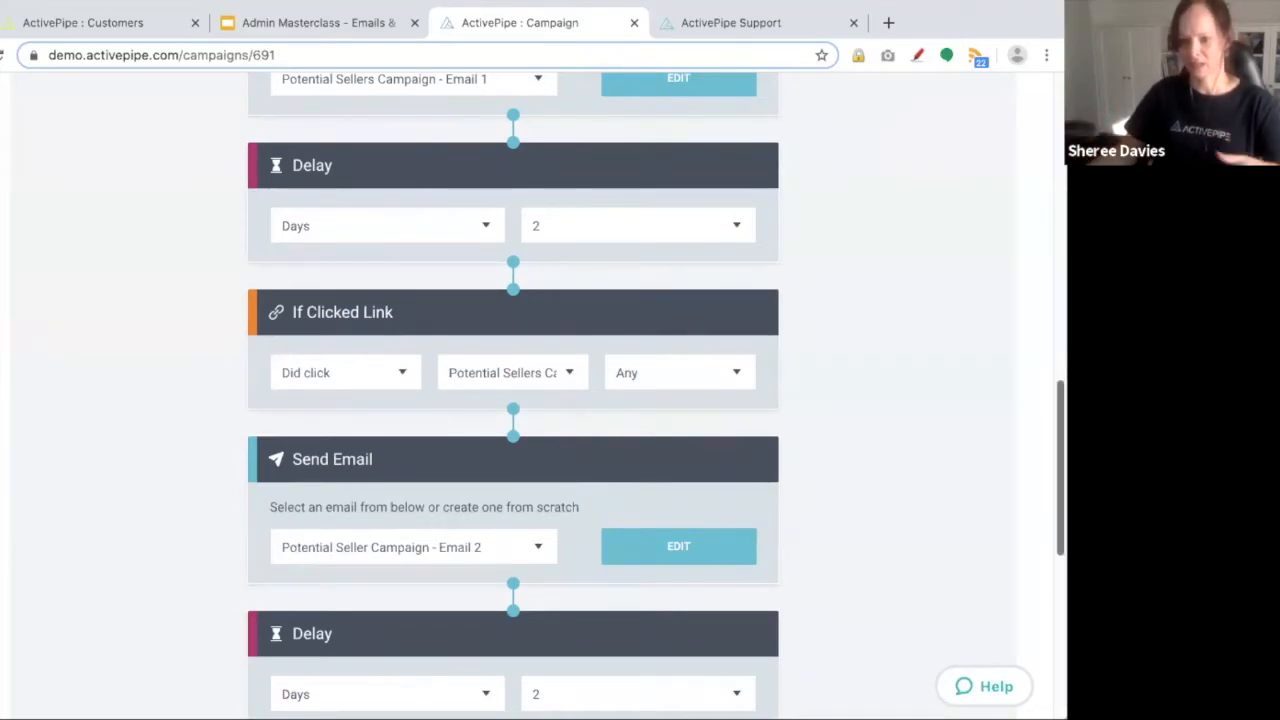
{"action": "scroll", "coordinate": [800, 370], "scroll_direction": "down", "scroll_amount": 2}
{"action": "scroll", "coordinate": [857, 320], "scroll_direction": "down", "scroll_amount": 1}
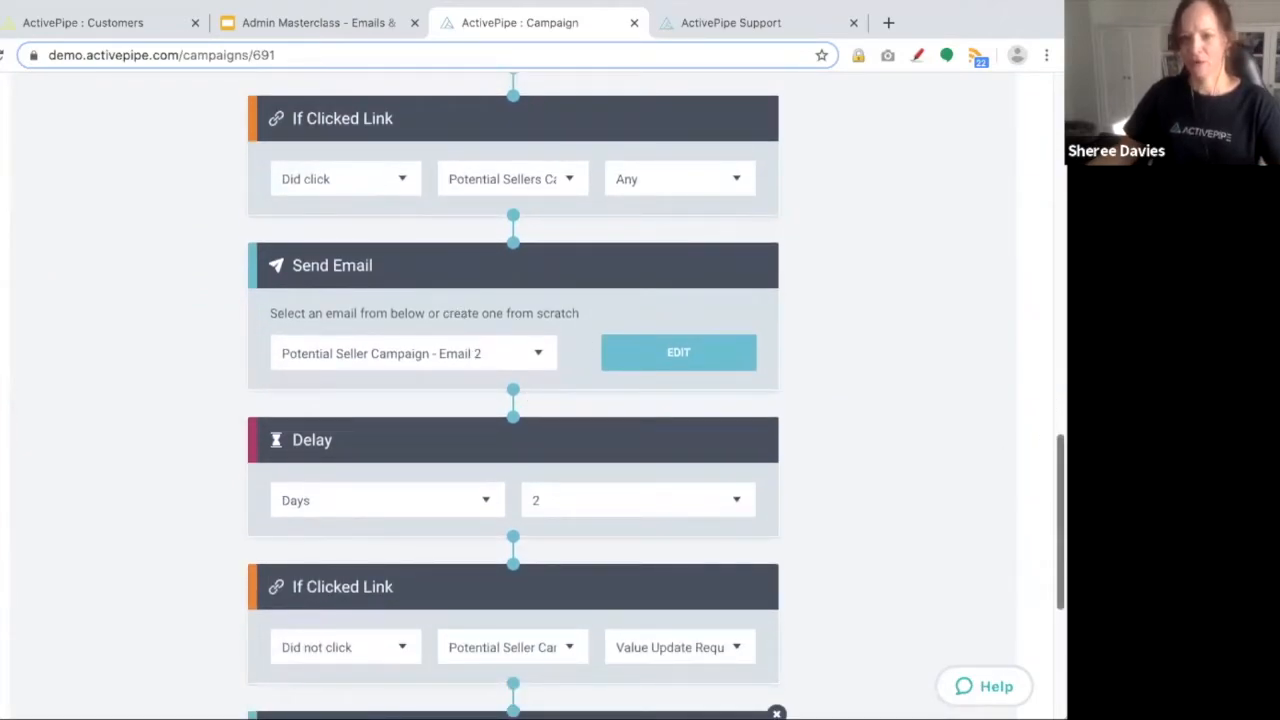
{"action": "scroll", "coordinate": [650, 400], "scroll_direction": "down", "scroll_amount": 3}
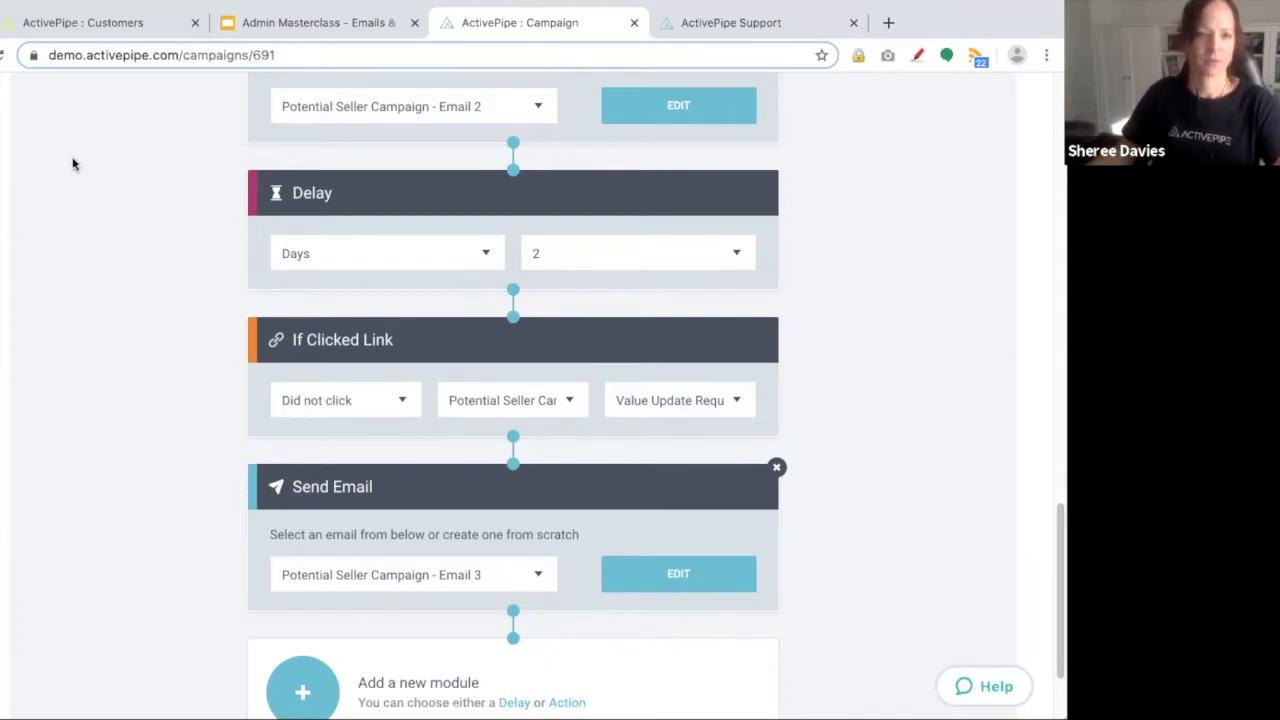
Create a new campaign named "Potential Sellers Nurture Campaign".
{"action": "left_click", "coordinate": [12, 295]}
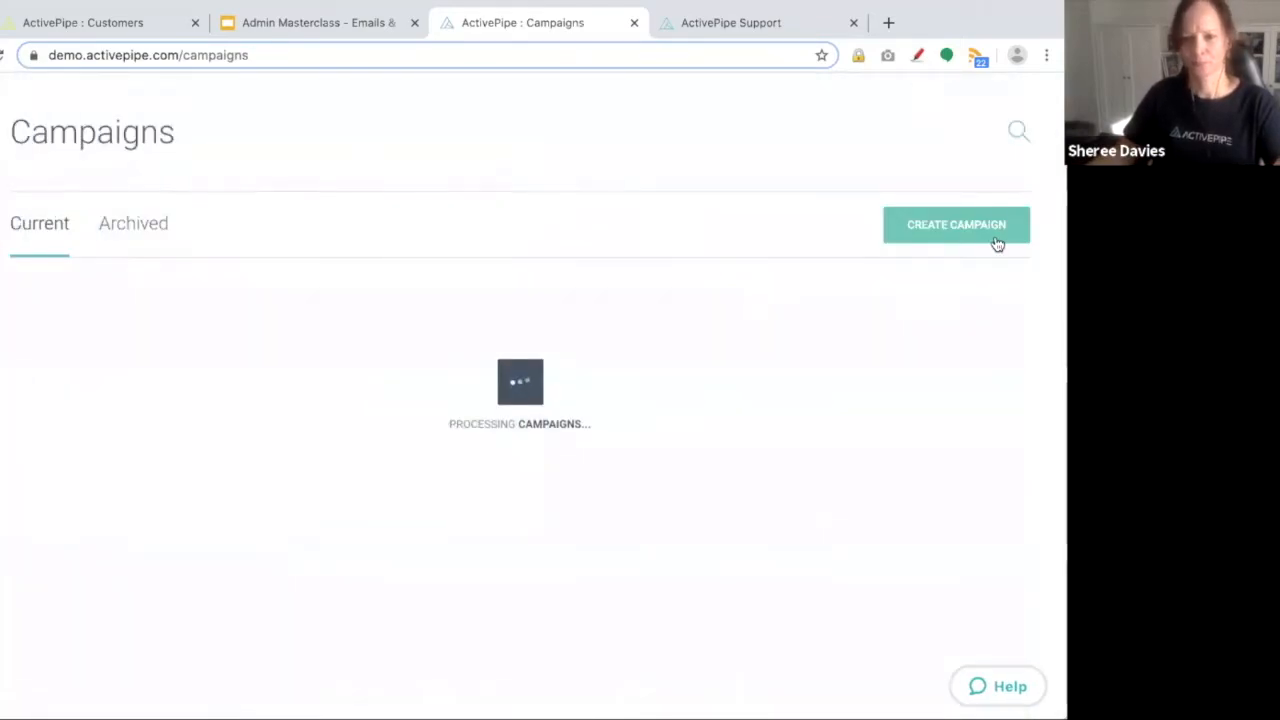
{"action": "left_click", "coordinate": [957, 221]}
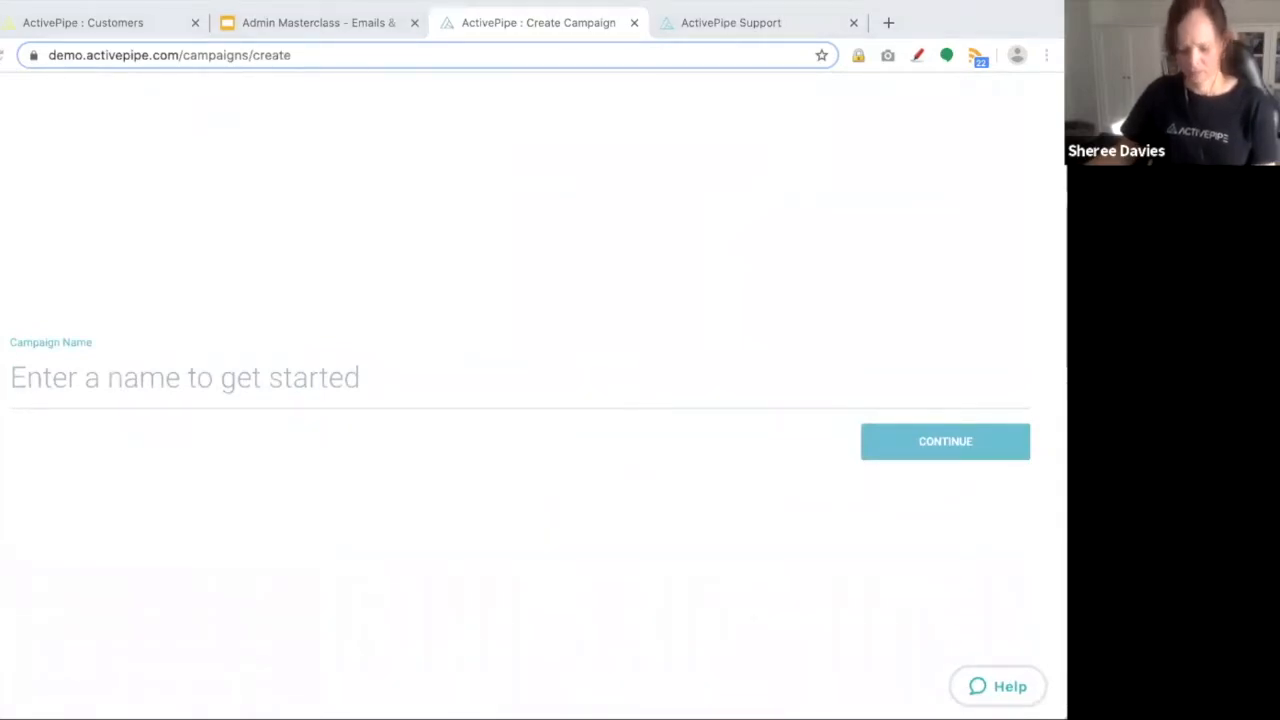
{"action": "type", "text": "Potential Sellers Nurture Campaign"}
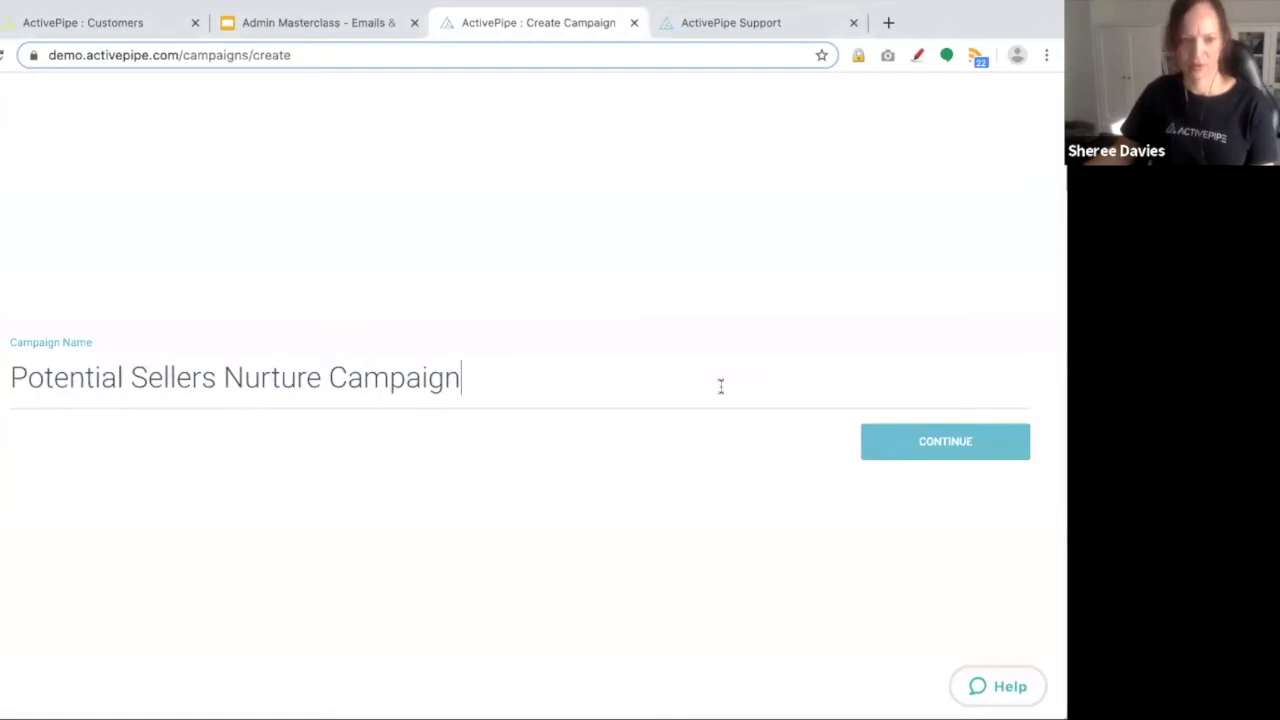
{"action": "left_click", "coordinate": [960, 442]}
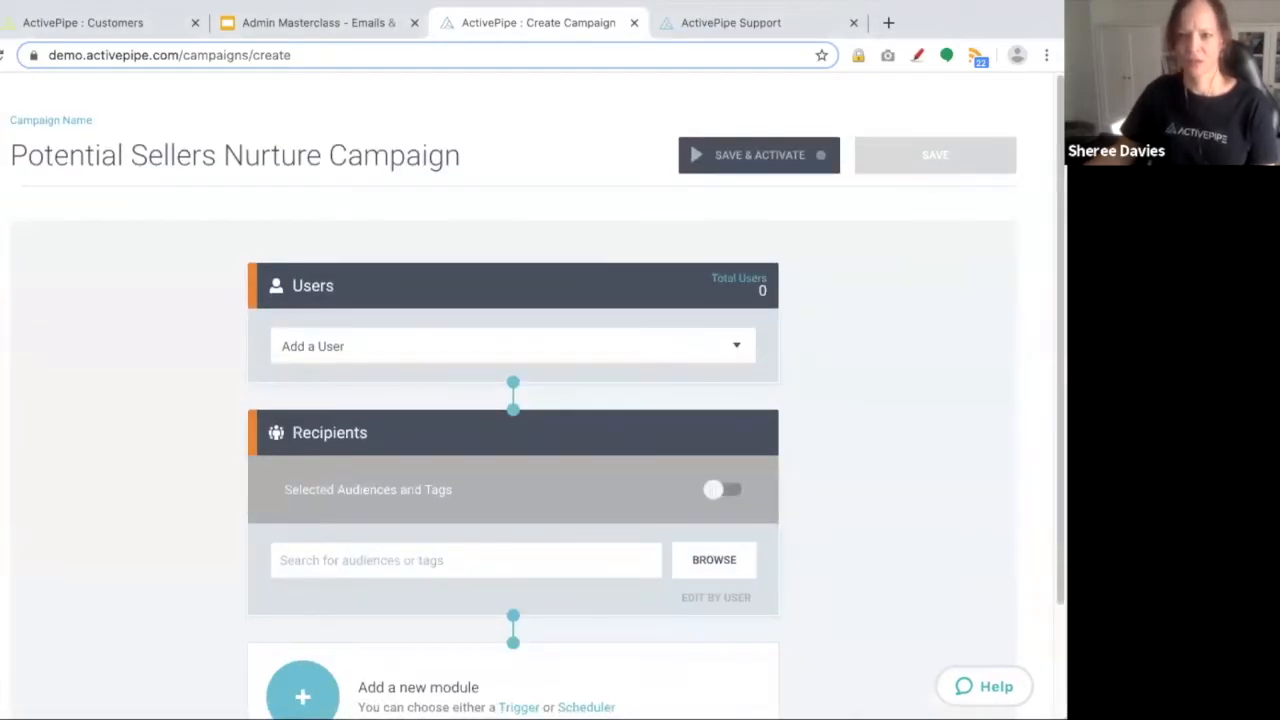
Add all users to the new campaign.
{"action": "scroll", "coordinate": [1010, 268], "scroll_direction": "down", "scroll_amount": 2}
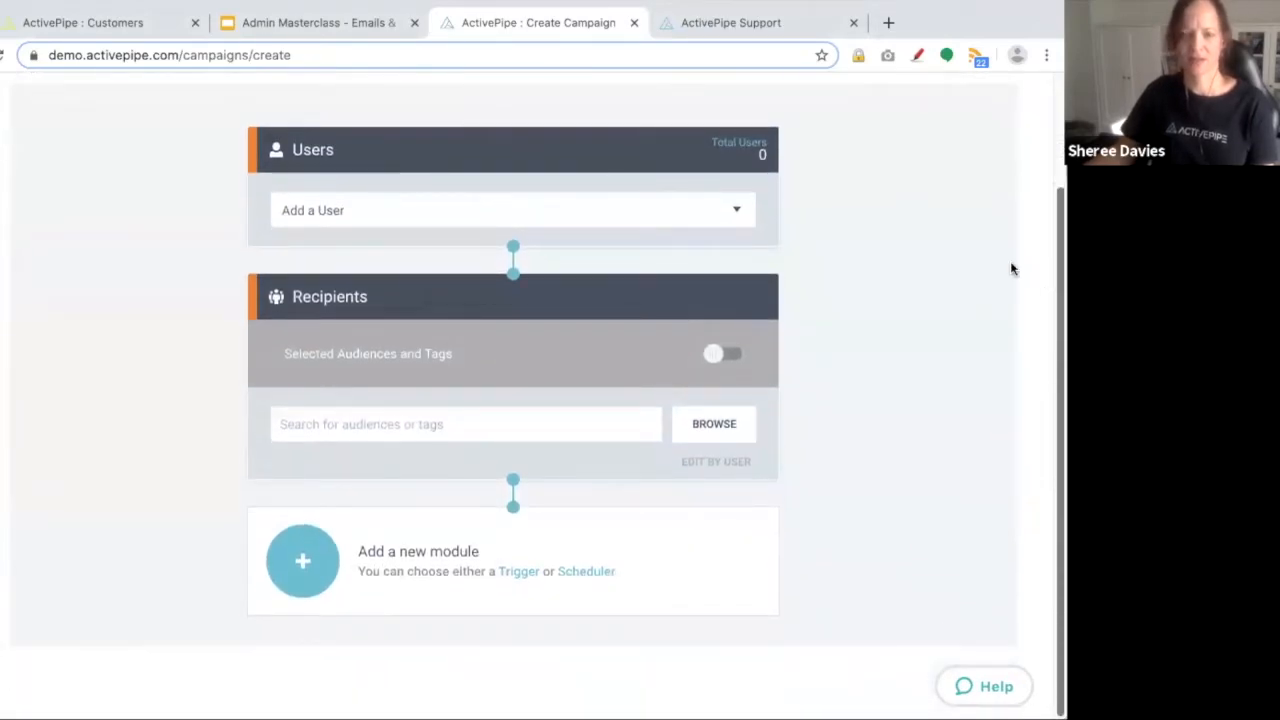
{"action": "left_click", "coordinate": [706, 208]}
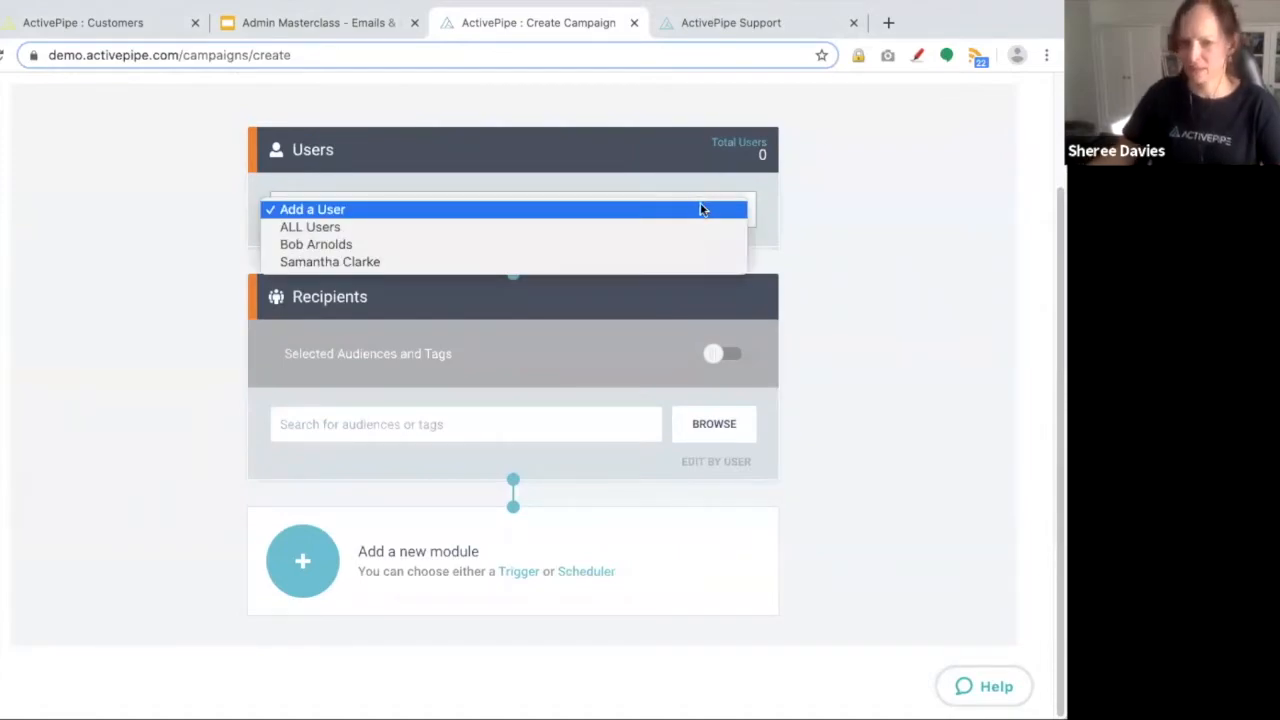
{"action": "left_click", "coordinate": [674, 228]}
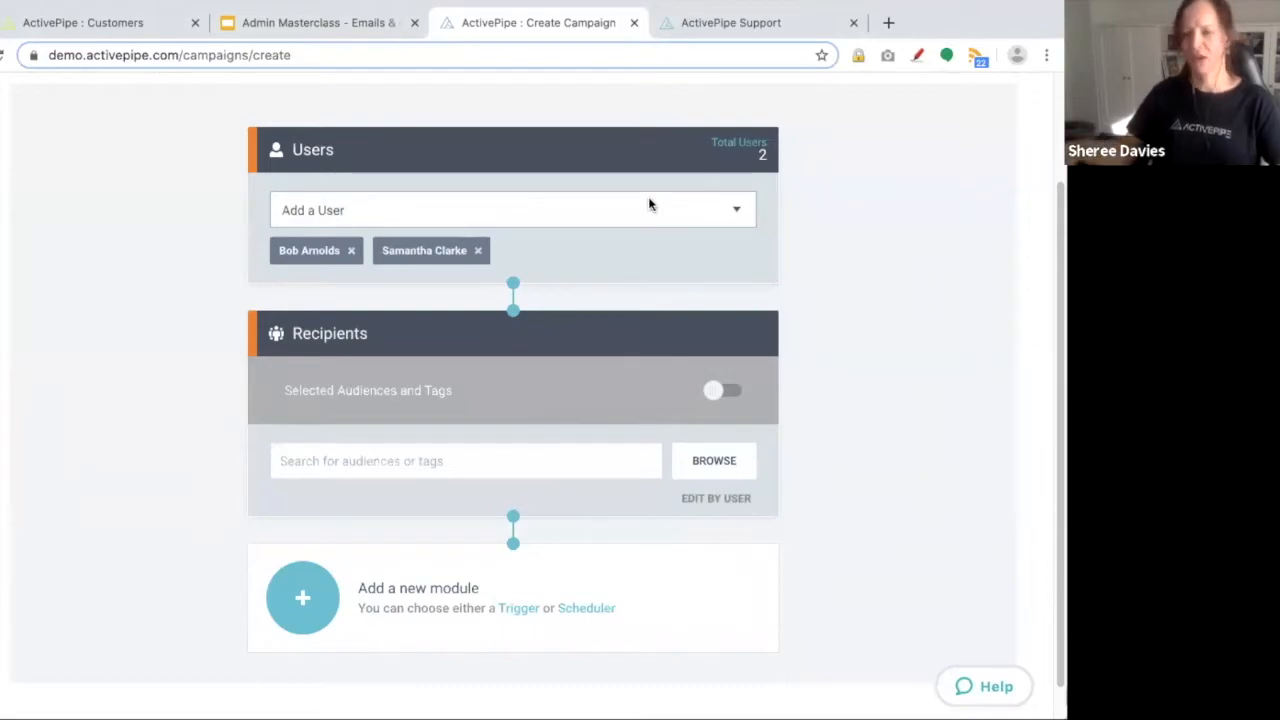
Remove the second user from the campaign, and add all users back.
{"action": "left_click", "coordinate": [480, 251]}
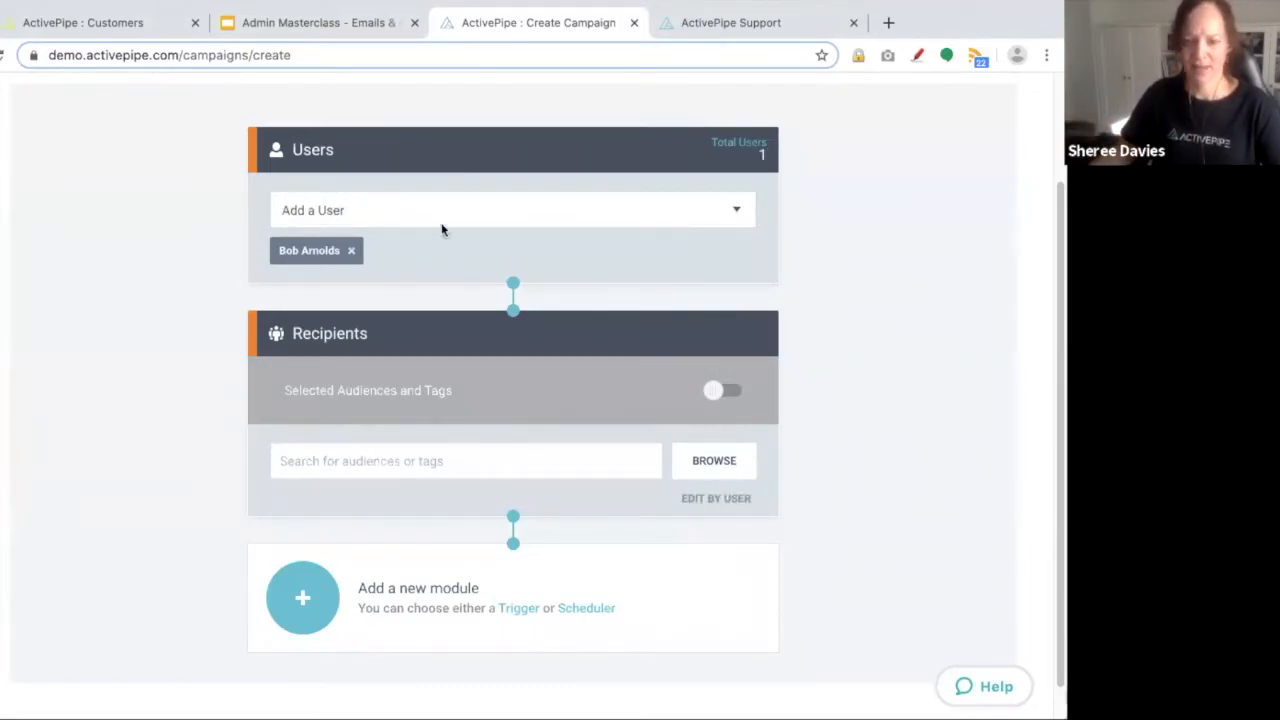
{"action": "left_click", "coordinate": [449, 211]}
{"action": "left_click", "coordinate": [456, 228]}
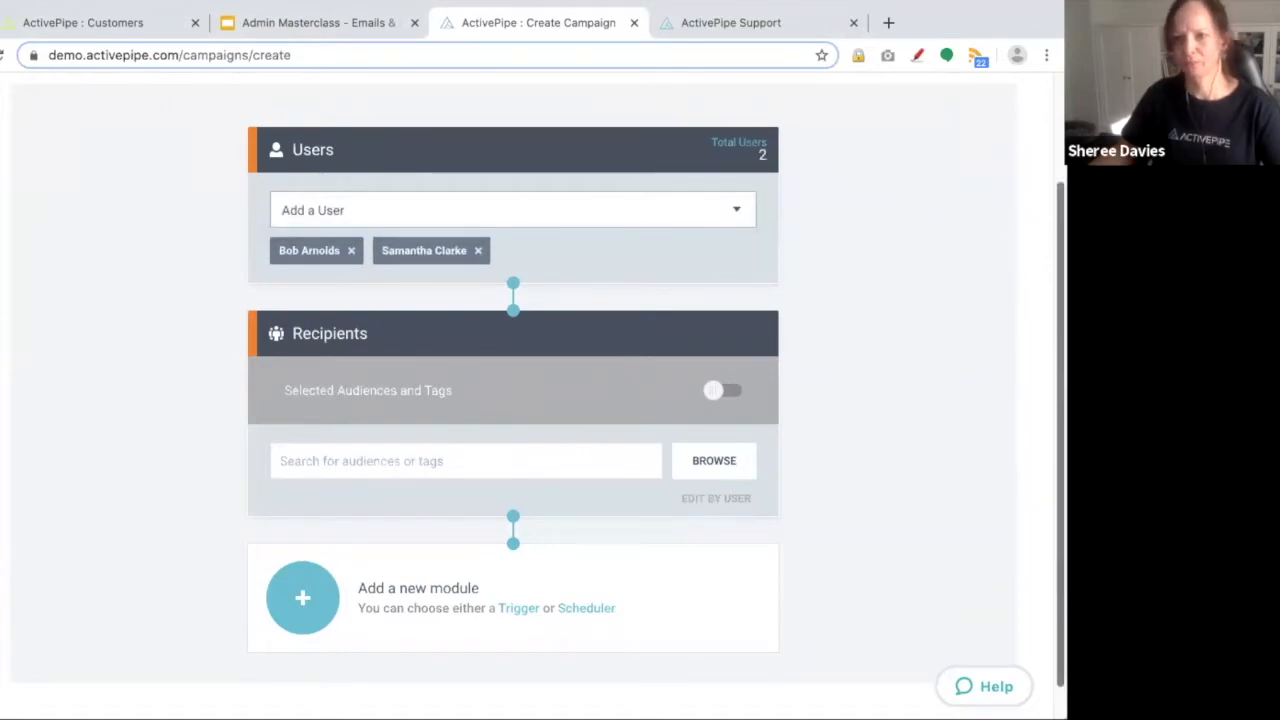
Switch the campaign's recipients from selected audiences and tags to All Contacts.
{"action": "scroll", "coordinate": [845, 315], "scroll_direction": "down", "scroll_amount": 1}
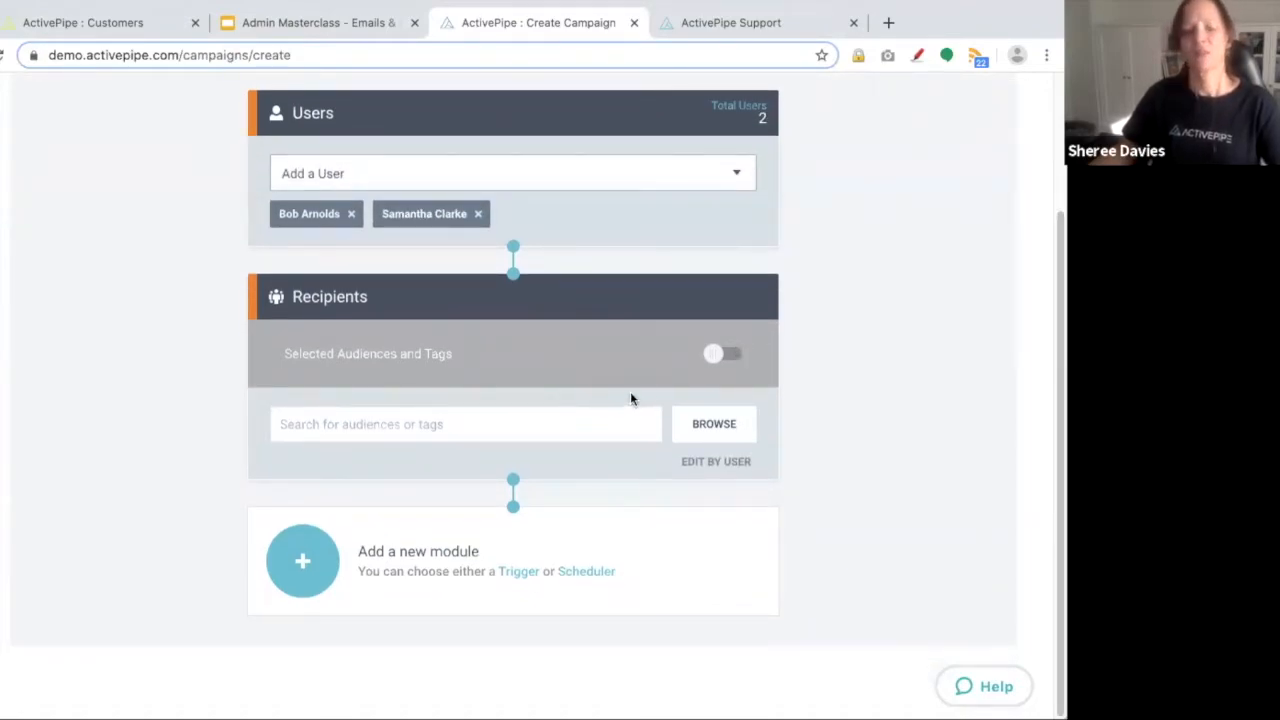
{"action": "left_click", "coordinate": [728, 358]}
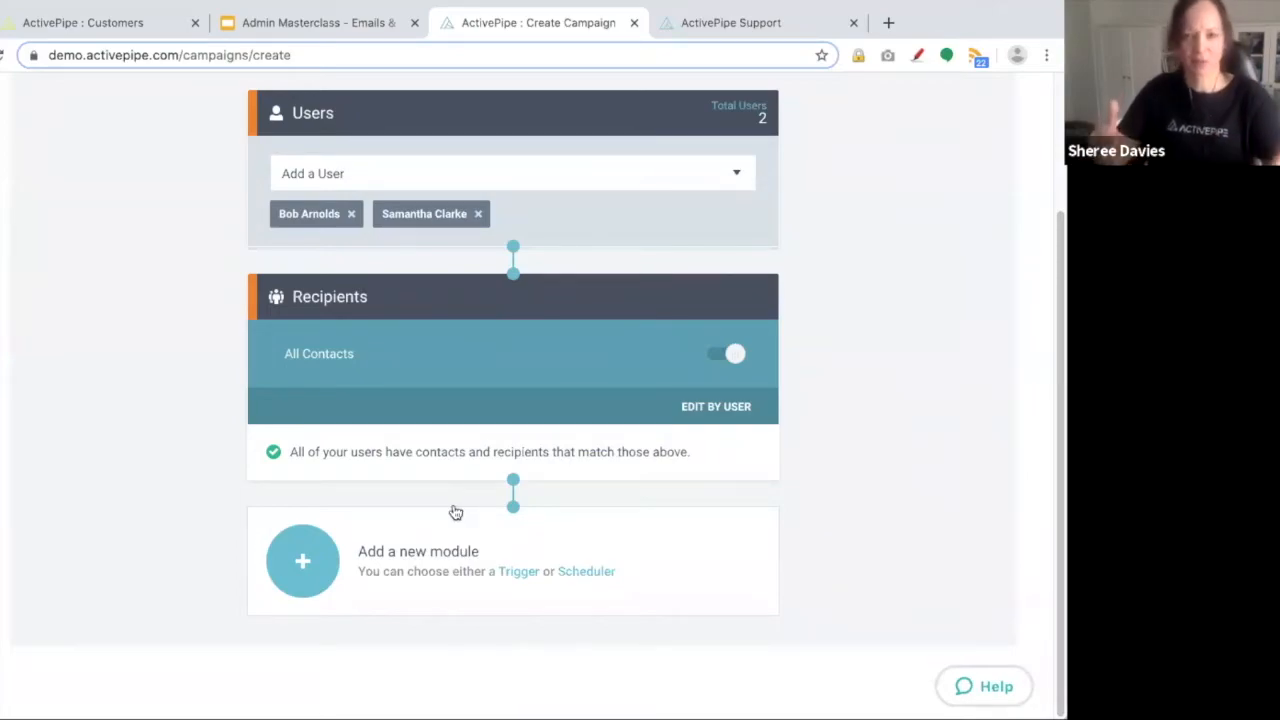
Add a Date & Time module scheduled for 01:00 PM on Thursday, June 11th 2020.
{"action": "left_click", "coordinate": [472, 550]}
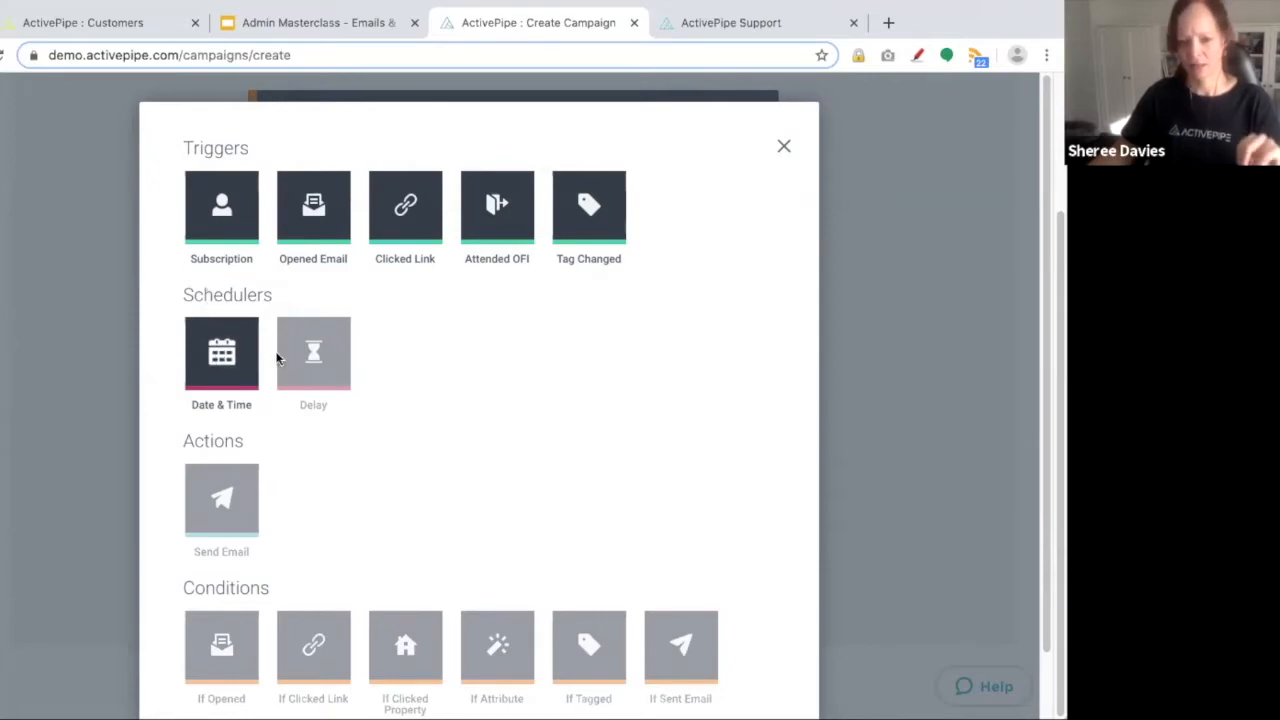
{"action": "left_click", "coordinate": [218, 358]}
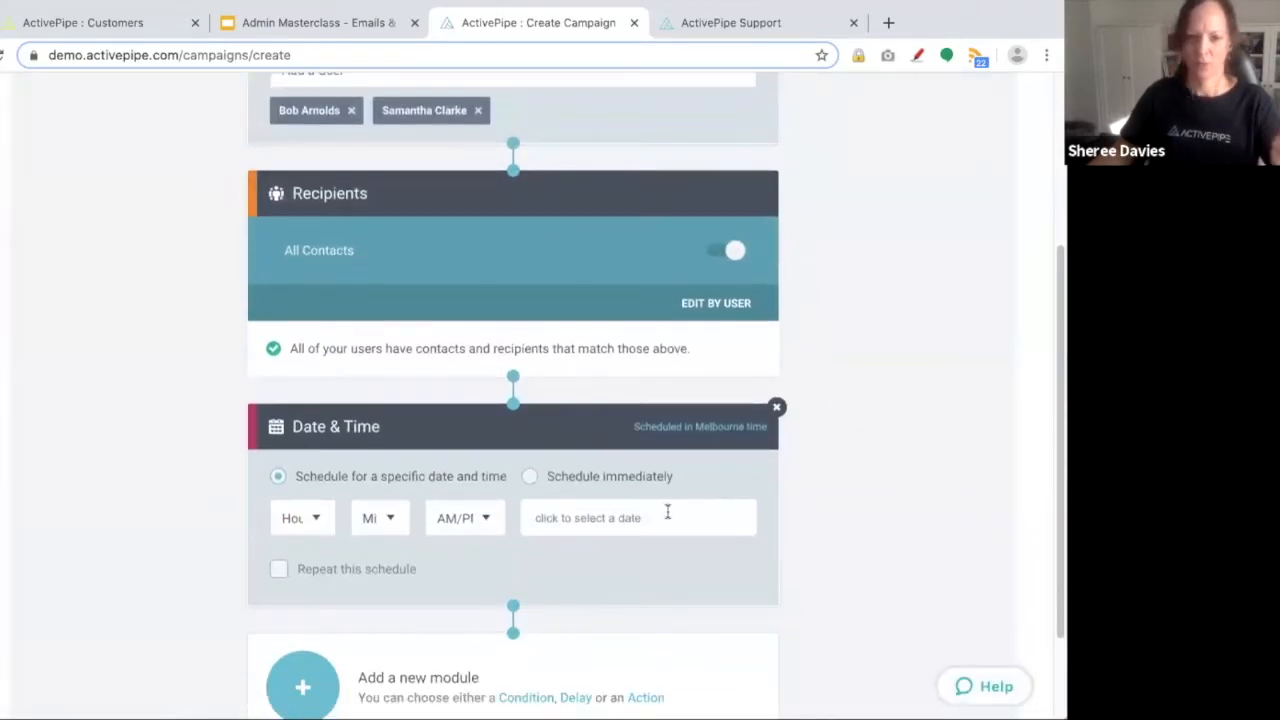
{"action": "left_click", "coordinate": [667, 513]}
{"action": "left_click", "coordinate": [646, 390]}
{"action": "left_click", "coordinate": [305, 518]}
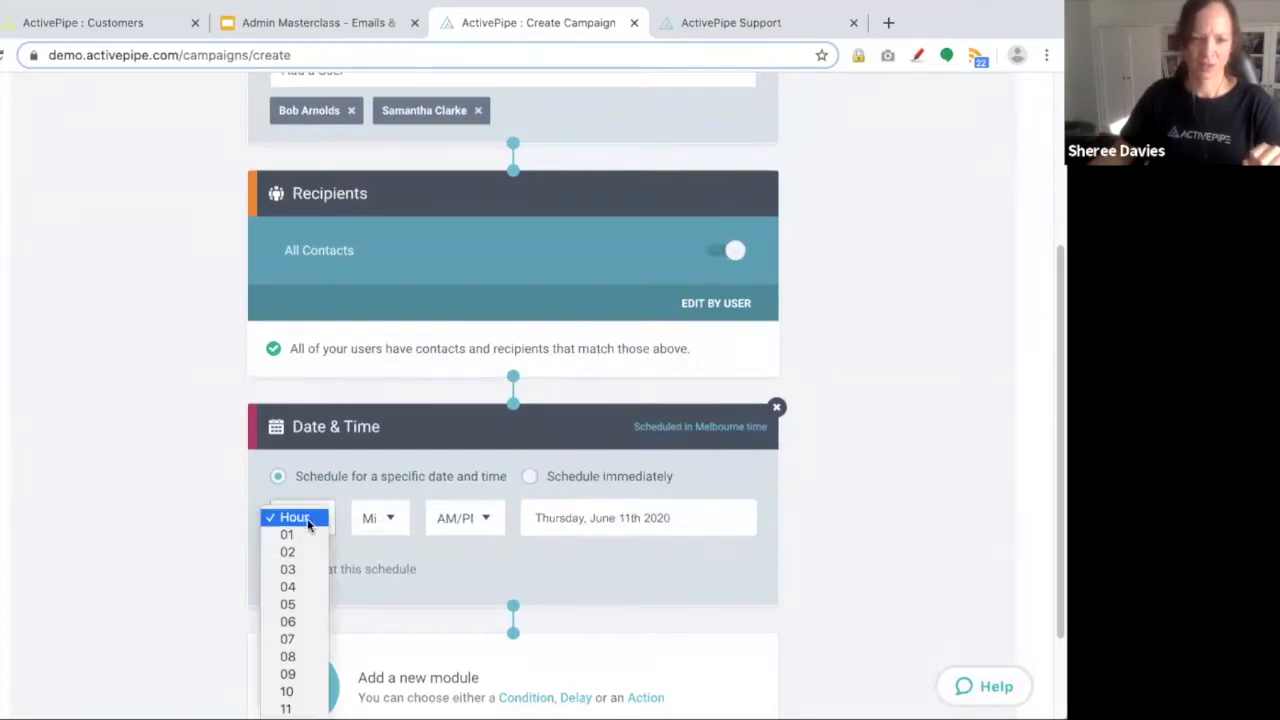
{"action": "left_click", "coordinate": [303, 533]}
{"action": "left_click", "coordinate": [380, 518]}
{"action": "left_click", "coordinate": [389, 536]}
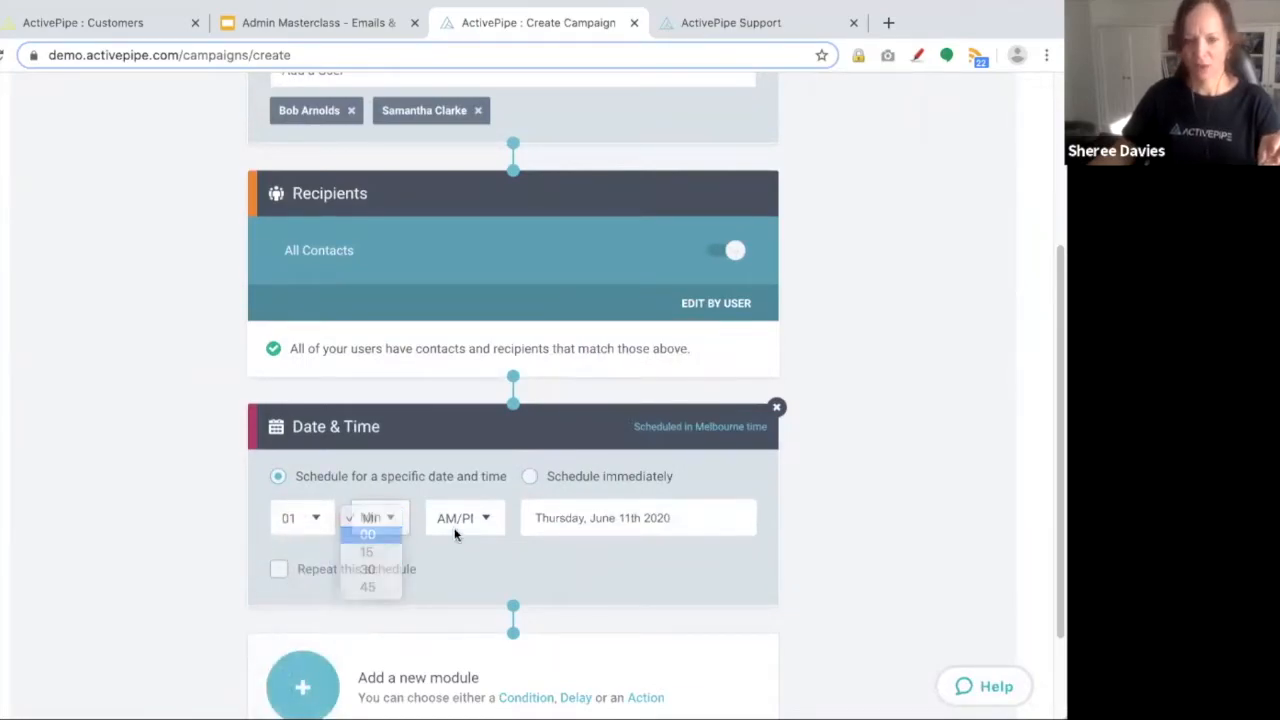
{"action": "left_click", "coordinate": [459, 520]}
{"action": "left_click", "coordinate": [464, 552]}
Add an If Tagged condition after the schedule, set to Has Tag with the "Potential Seller" tag.
{"action": "scroll", "coordinate": [872, 490], "scroll_direction": "down", "scroll_amount": 1}
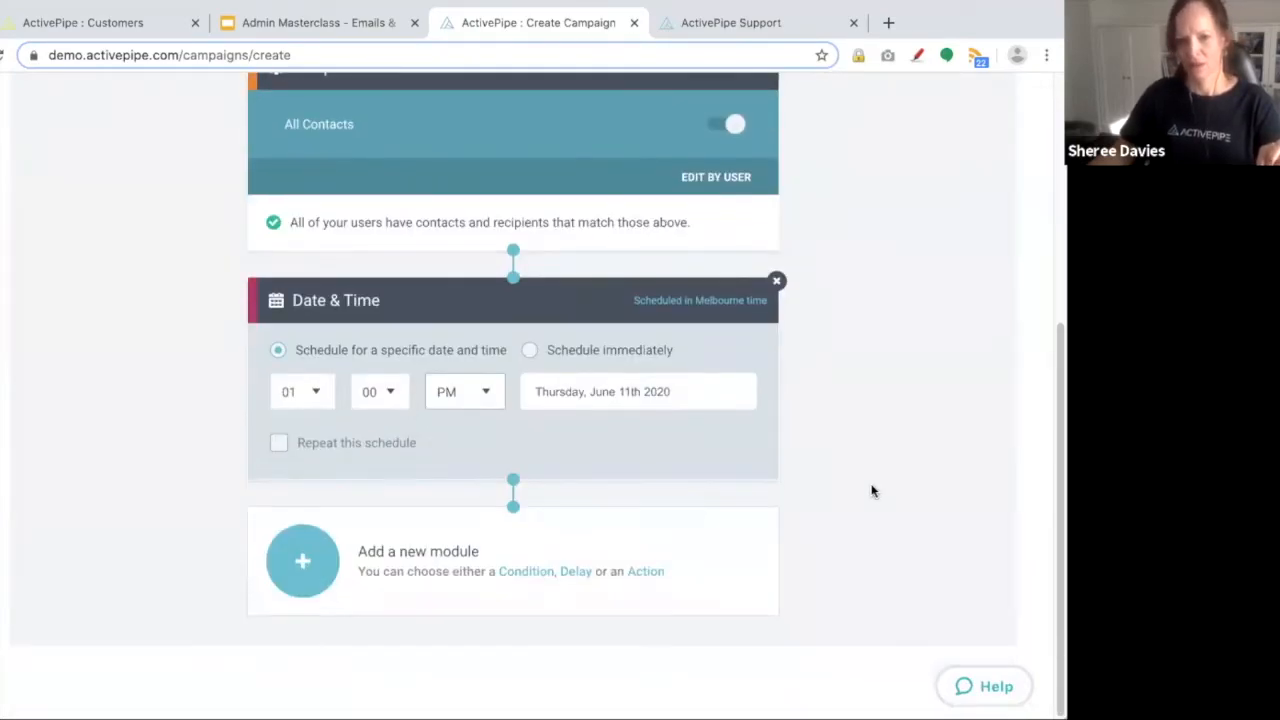
{"action": "left_click", "coordinate": [448, 561]}
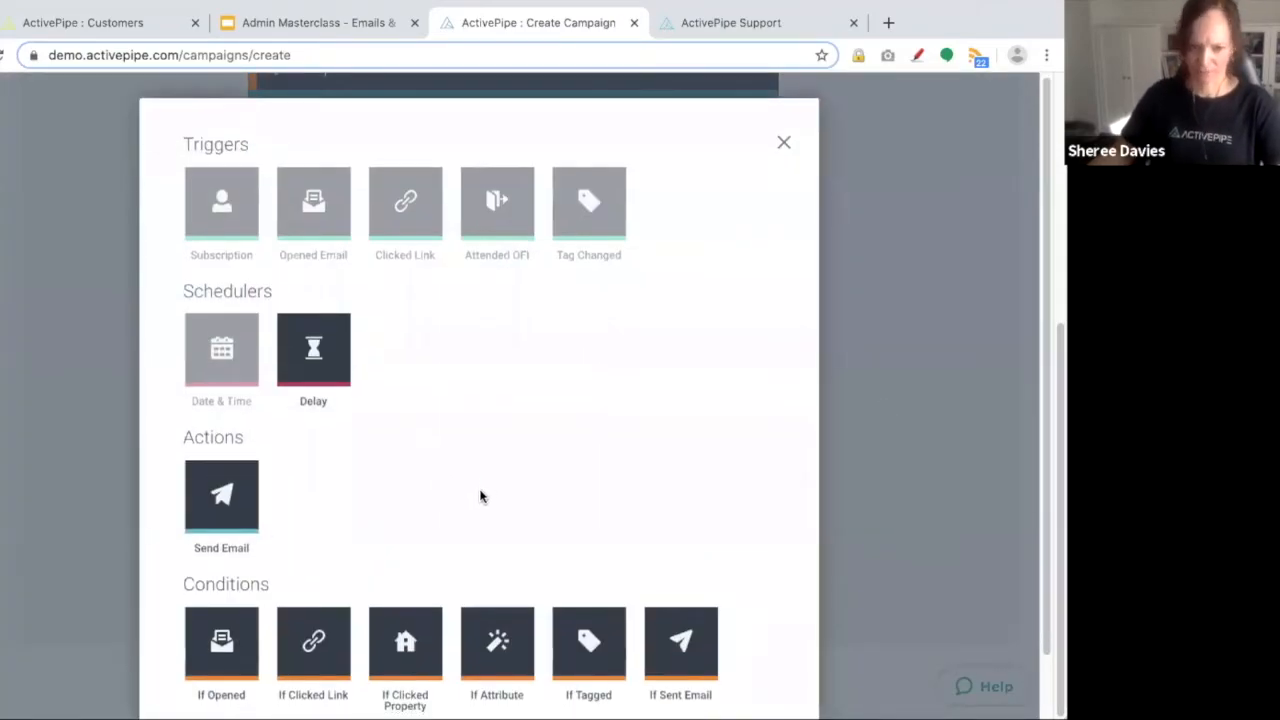
{"action": "scroll", "coordinate": [481, 497], "scroll_direction": "down", "scroll_amount": 1}
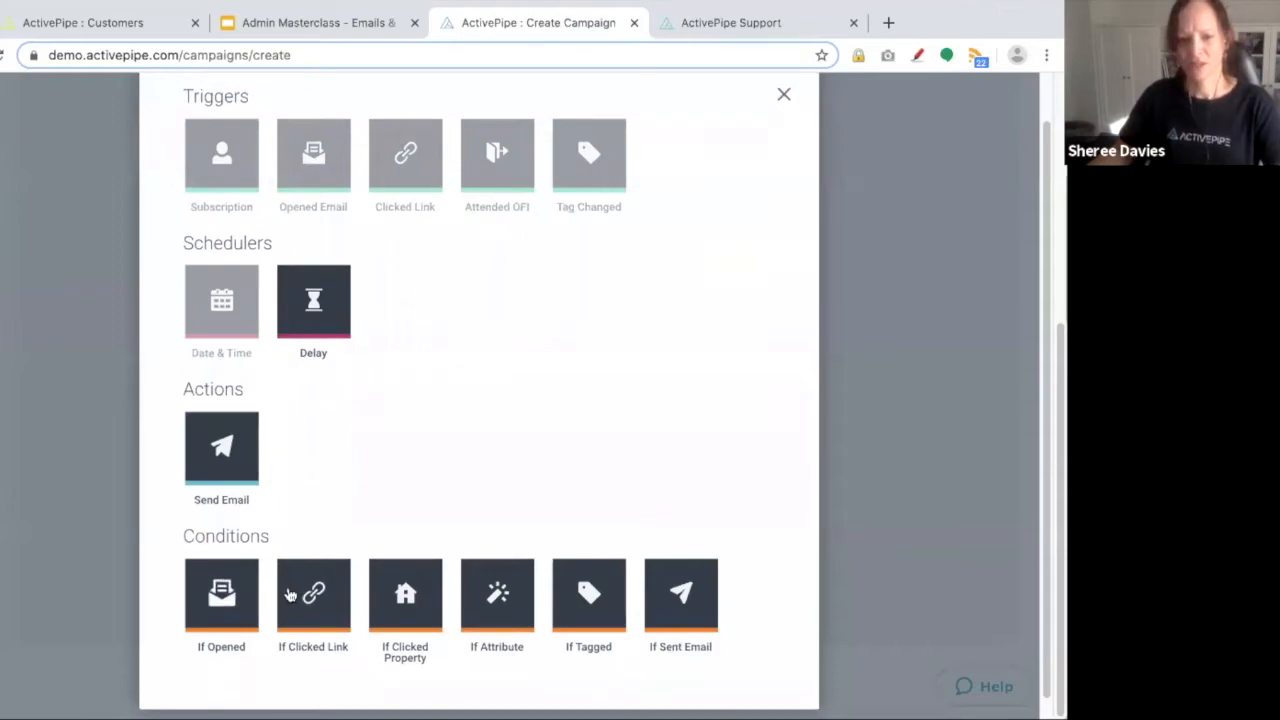
{"action": "left_click", "coordinate": [591, 594]}
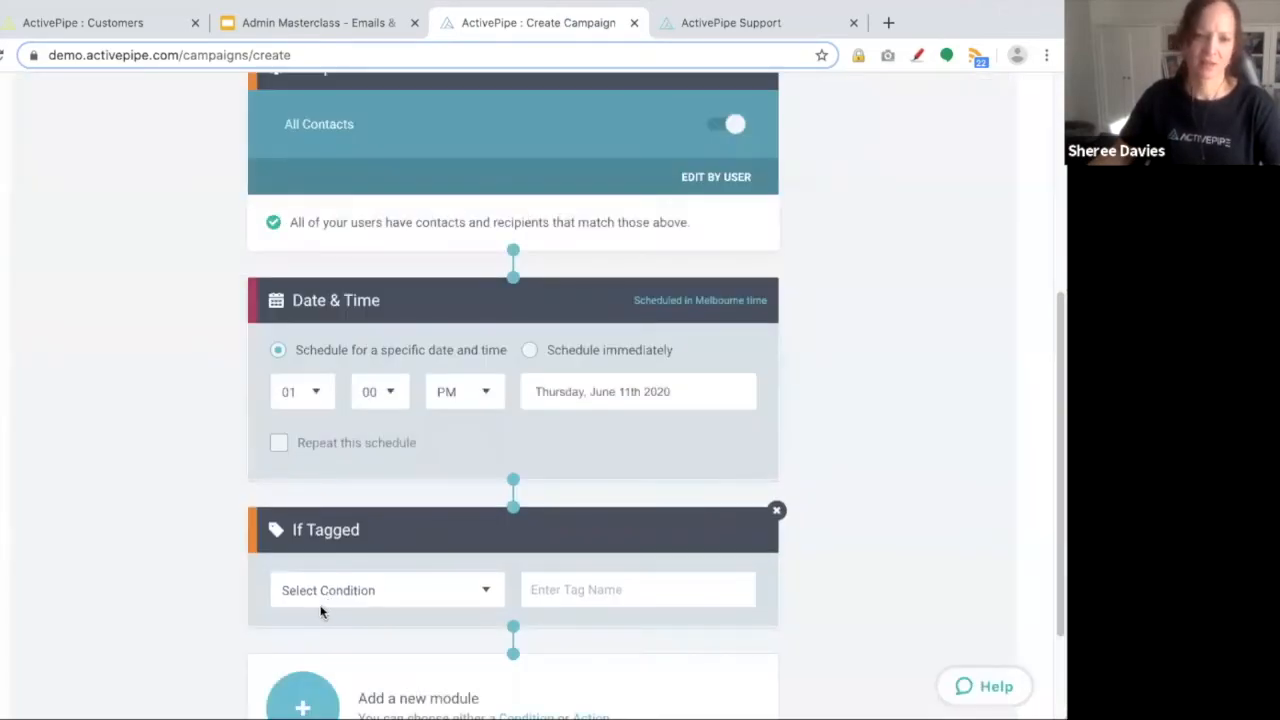
{"action": "left_click", "coordinate": [328, 596]}
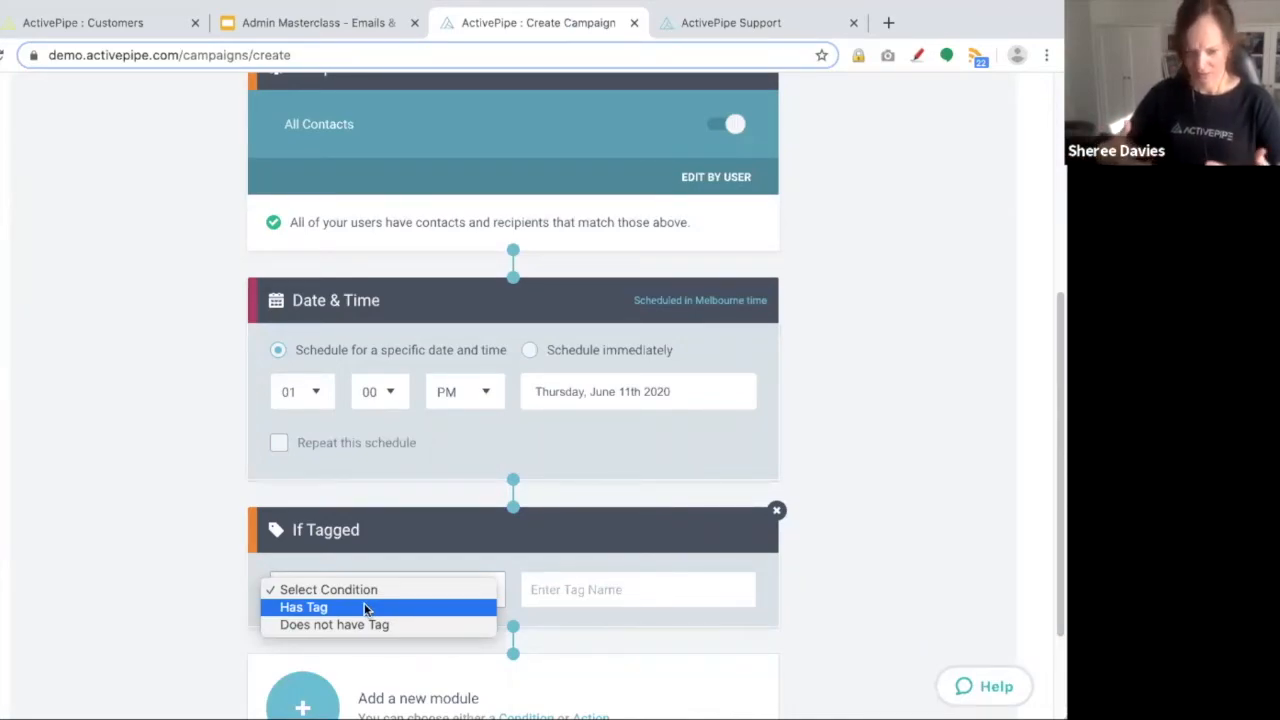
{"action": "left_click", "coordinate": [366, 607]}
{"action": "left_click", "coordinate": [584, 588]}
{"action": "type", "text": "poten"}
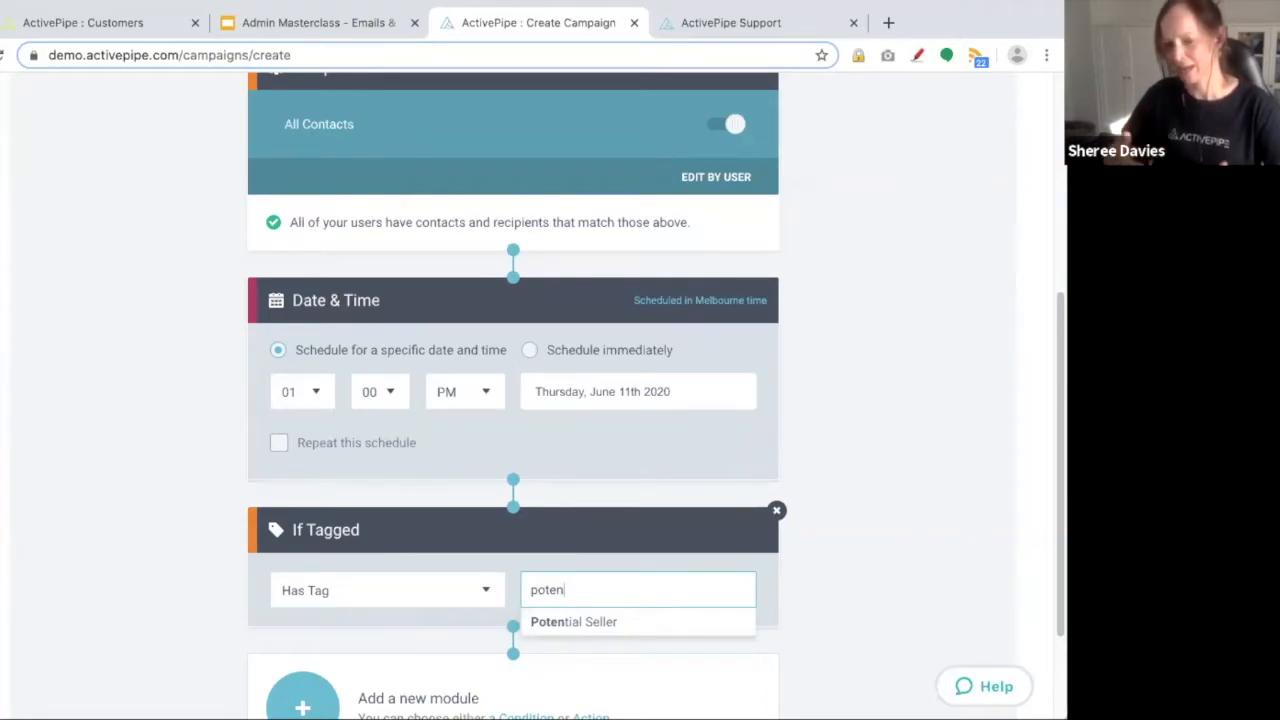
{"action": "left_click", "coordinate": [570, 621]}
Add a Send Email action after the If Tagged condition, using the saved email "Potential Sellers - E1".
{"action": "scroll", "coordinate": [896, 484], "scroll_direction": "down", "scroll_amount": 1}
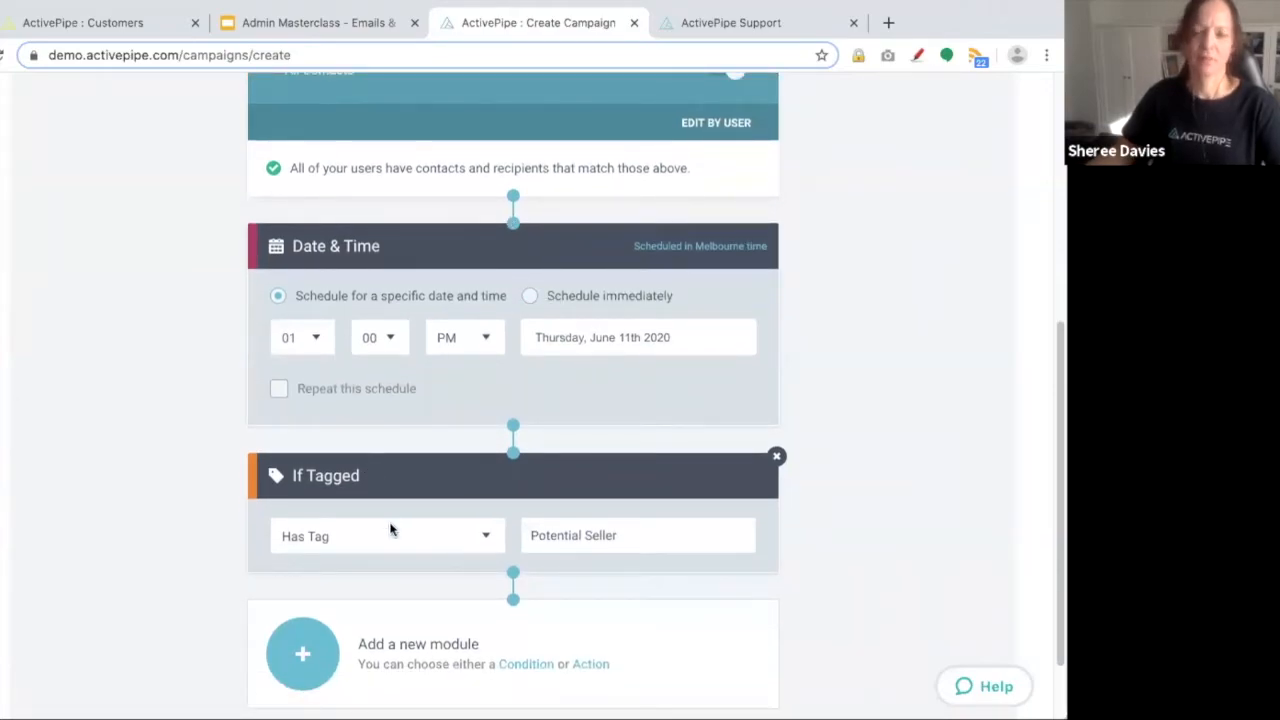
{"action": "left_click", "coordinate": [303, 653]}
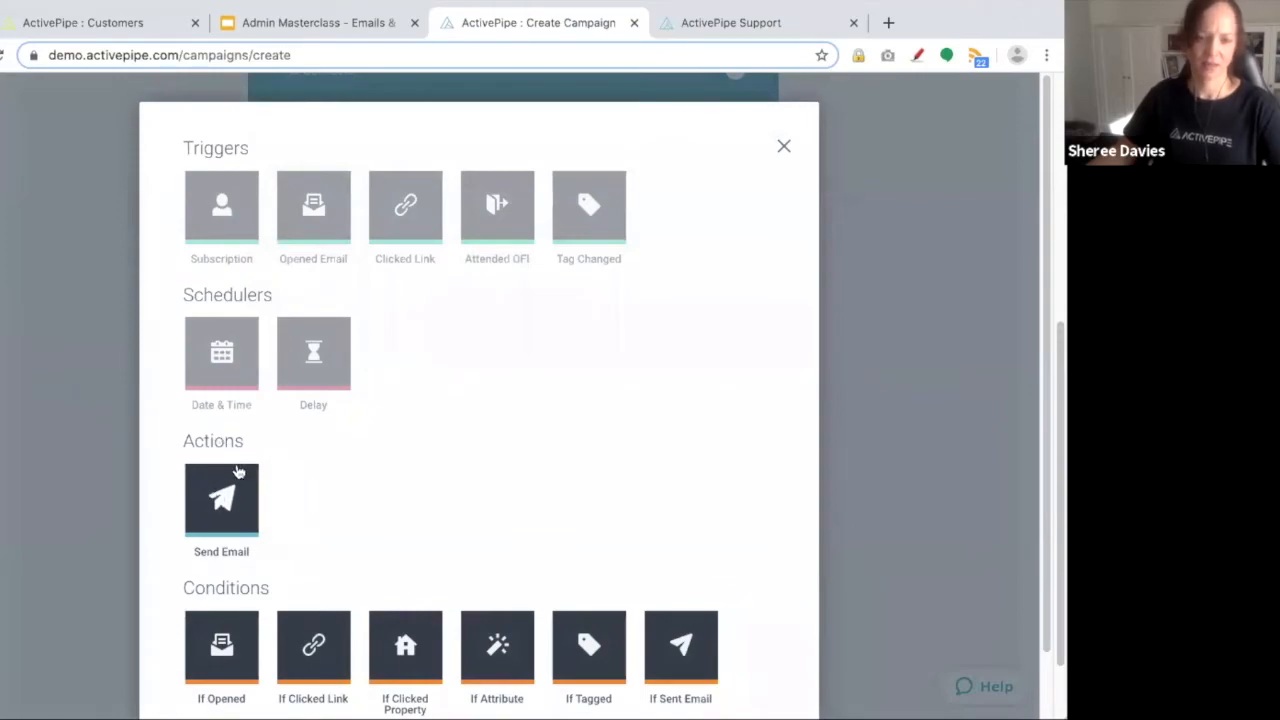
{"action": "left_click", "coordinate": [220, 505]}
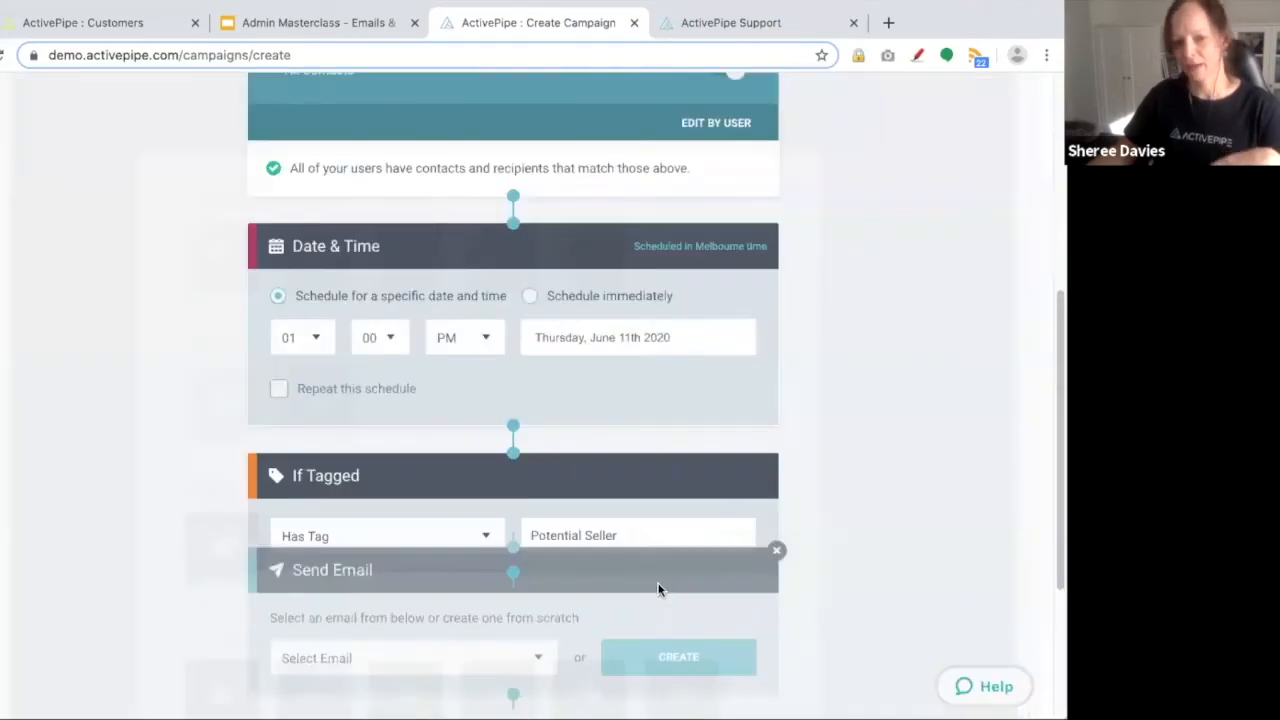
{"action": "scroll", "coordinate": [492, 510], "scroll_direction": "up", "scroll_amount": 1}
{"action": "scroll", "coordinate": [492, 510], "scroll_direction": "down", "scroll_amount": 4}
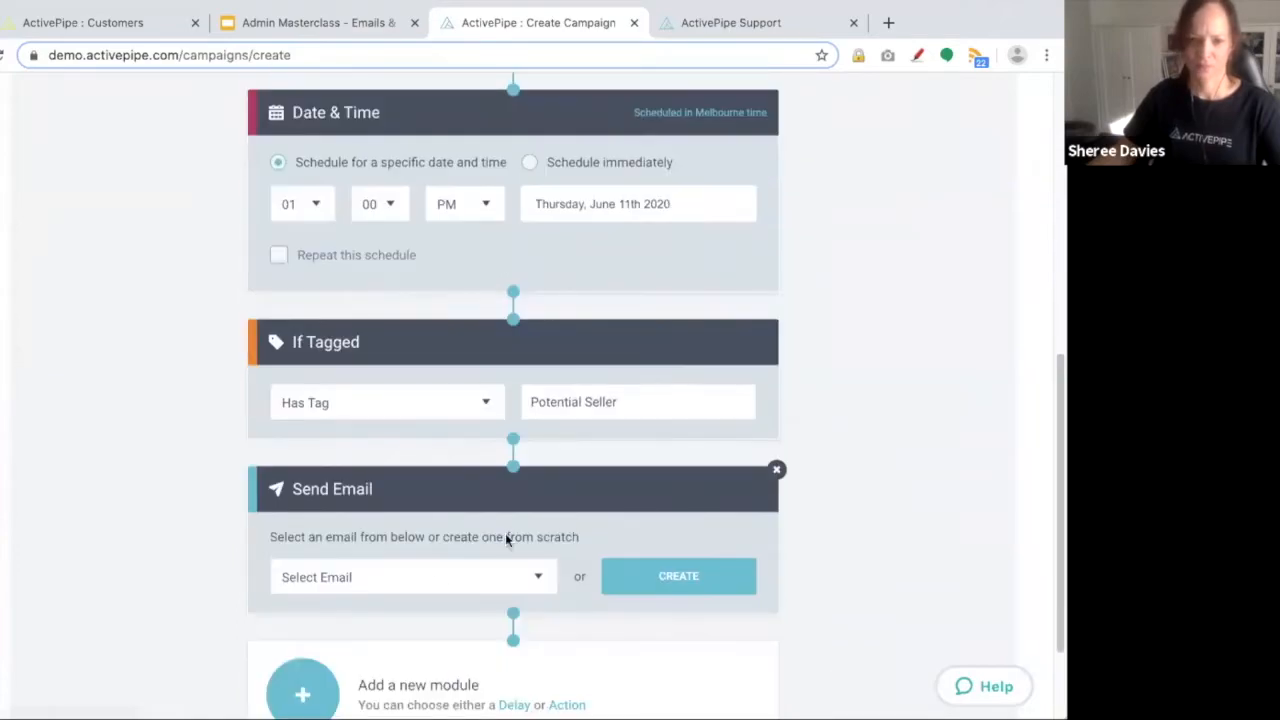
{"action": "left_click", "coordinate": [435, 575]}
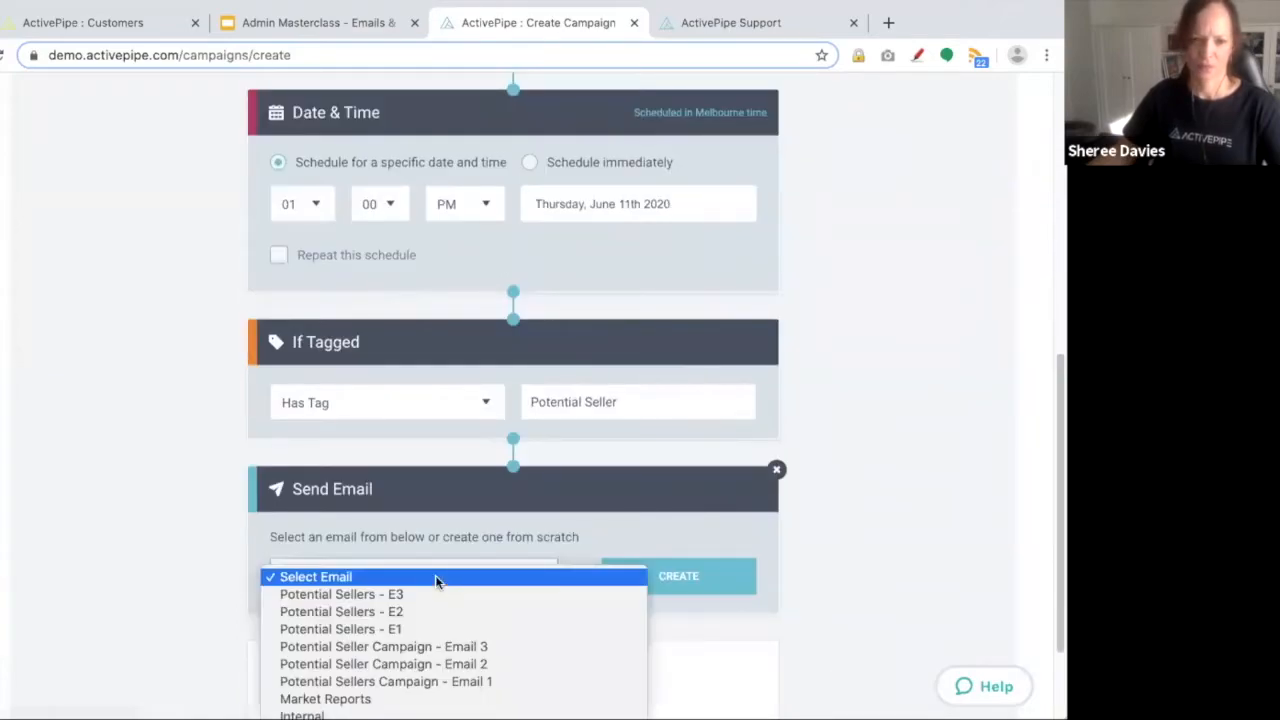
{"action": "left_click", "coordinate": [447, 629]}
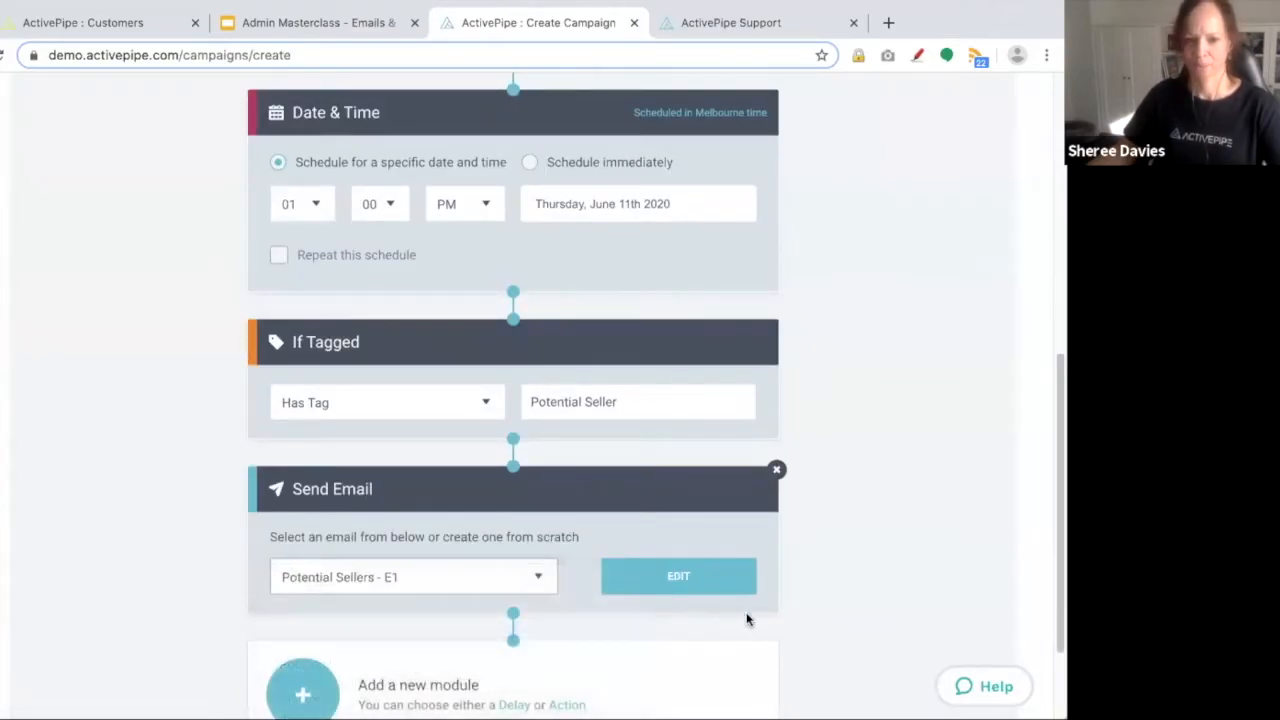
Add a Delay module of 2 days after the E1 email.
{"action": "scroll", "coordinate": [830, 547], "scroll_direction": "down", "scroll_amount": 2}
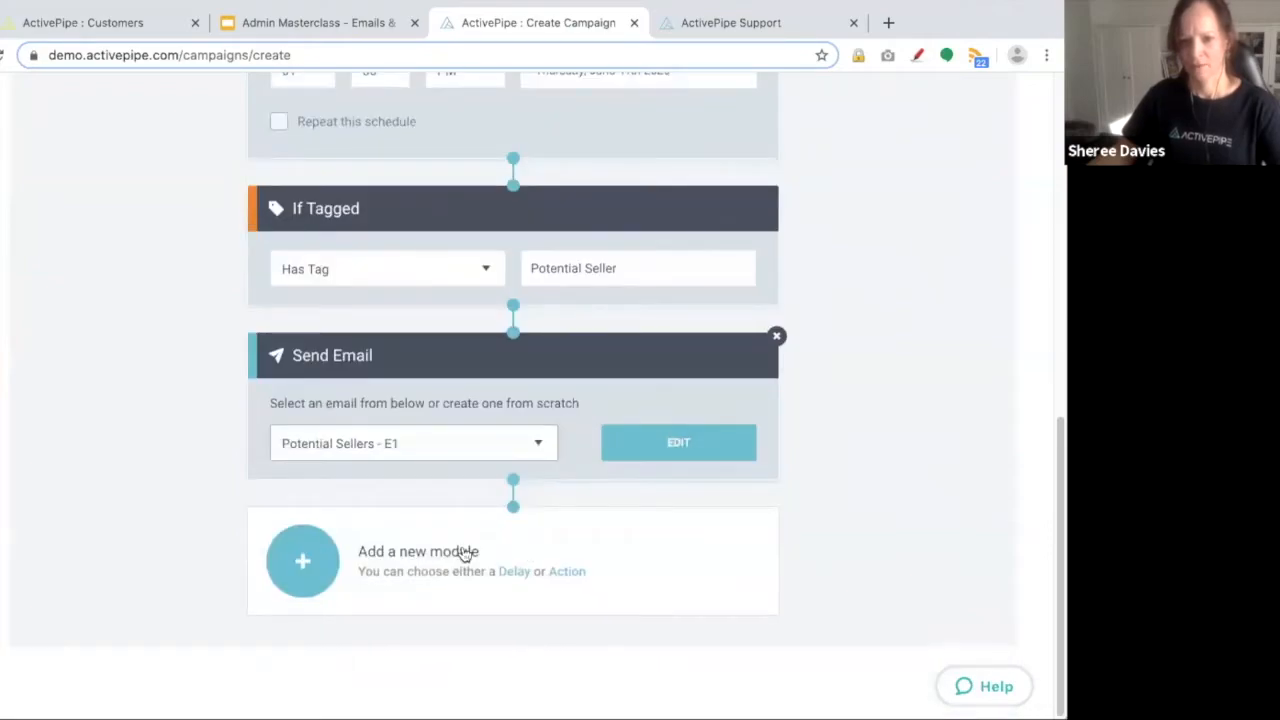
{"action": "left_click", "coordinate": [360, 551]}
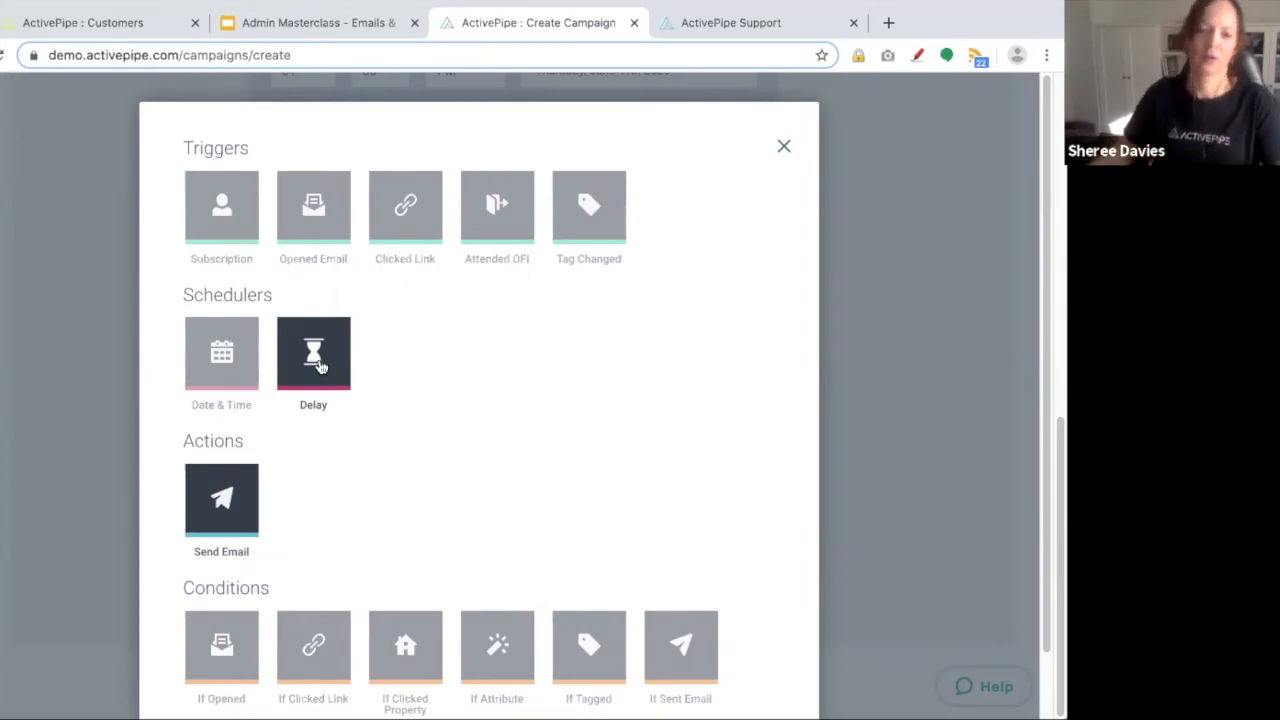
{"action": "left_click", "coordinate": [318, 369]}
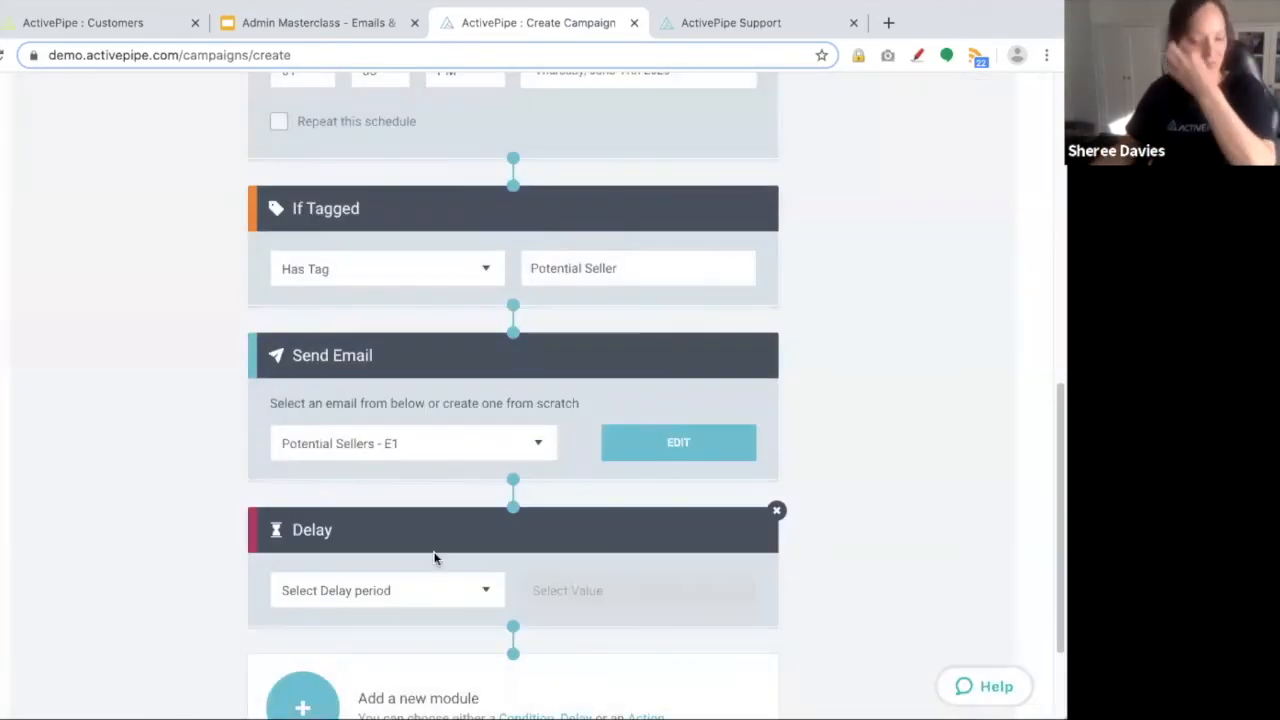
{"action": "left_click", "coordinate": [434, 589]}
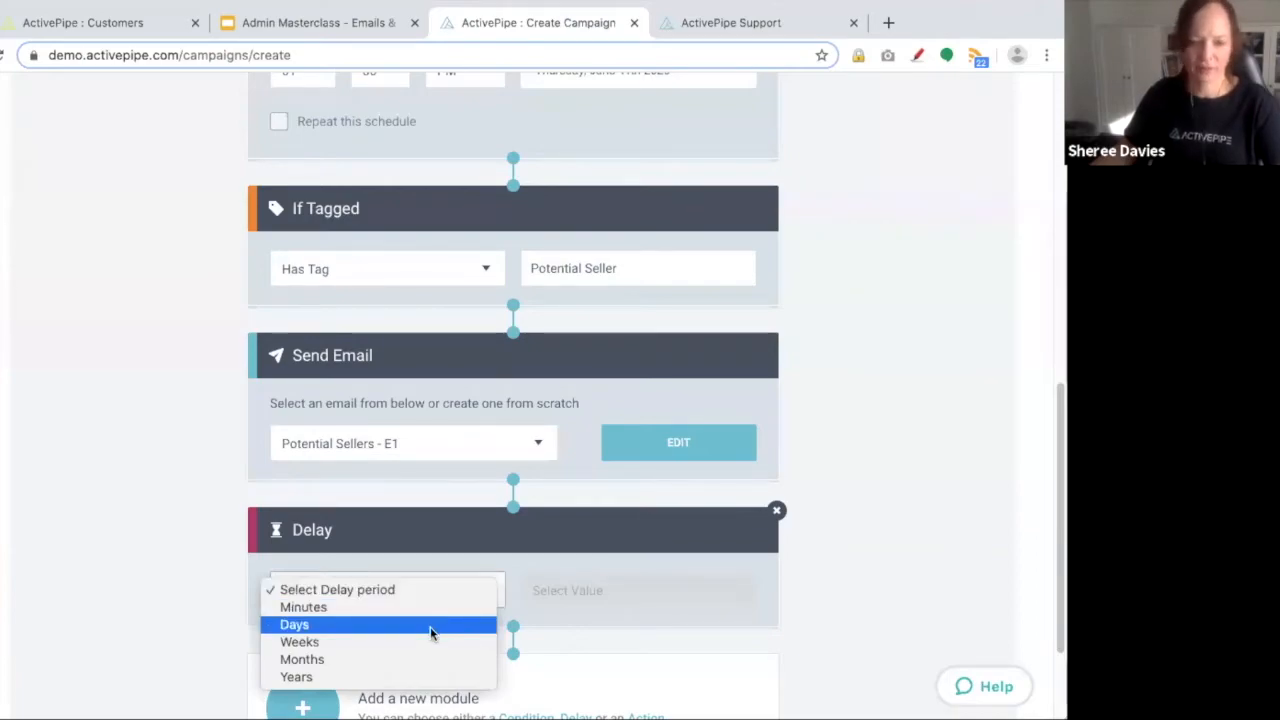
{"action": "left_click", "coordinate": [433, 626]}
{"action": "left_click", "coordinate": [591, 592]}
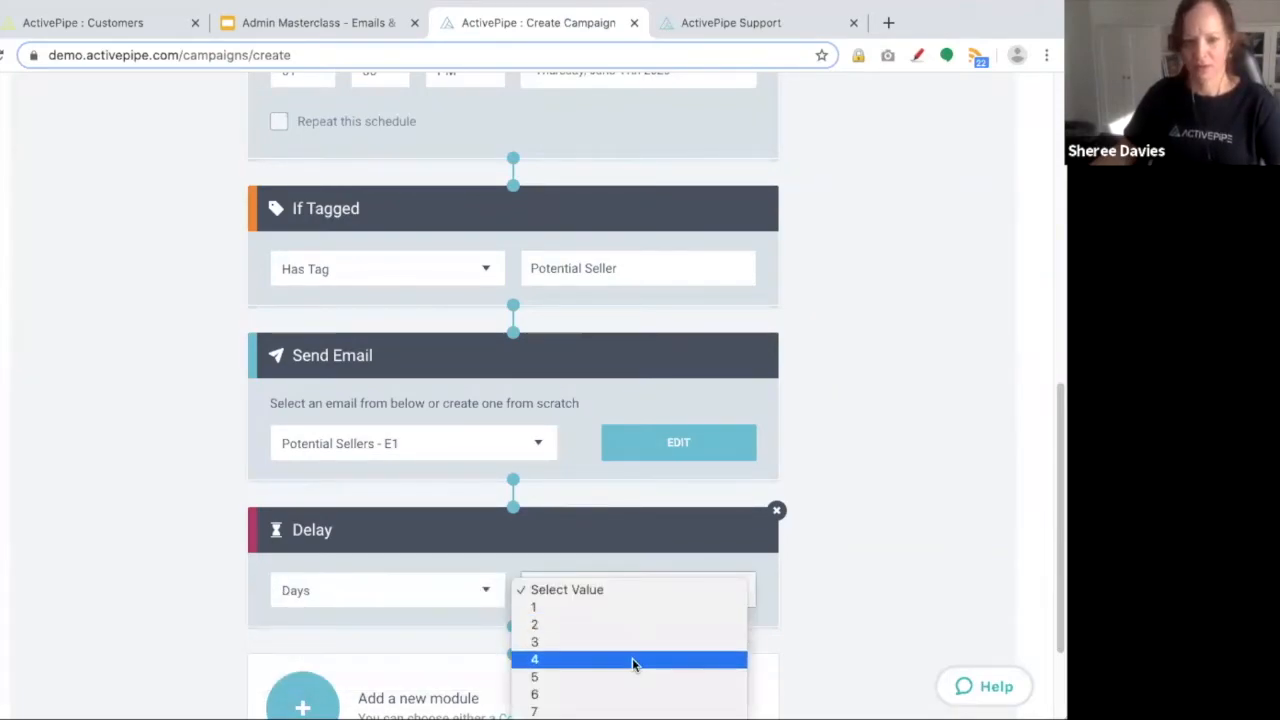
{"action": "left_click", "coordinate": [623, 628]}
Add an If Clicked Link condition after the delay, set to Did click, "Potential Sellers - E1" and Any link.
{"action": "scroll", "coordinate": [512, 400], "scroll_direction": "down", "scroll_amount": 3}
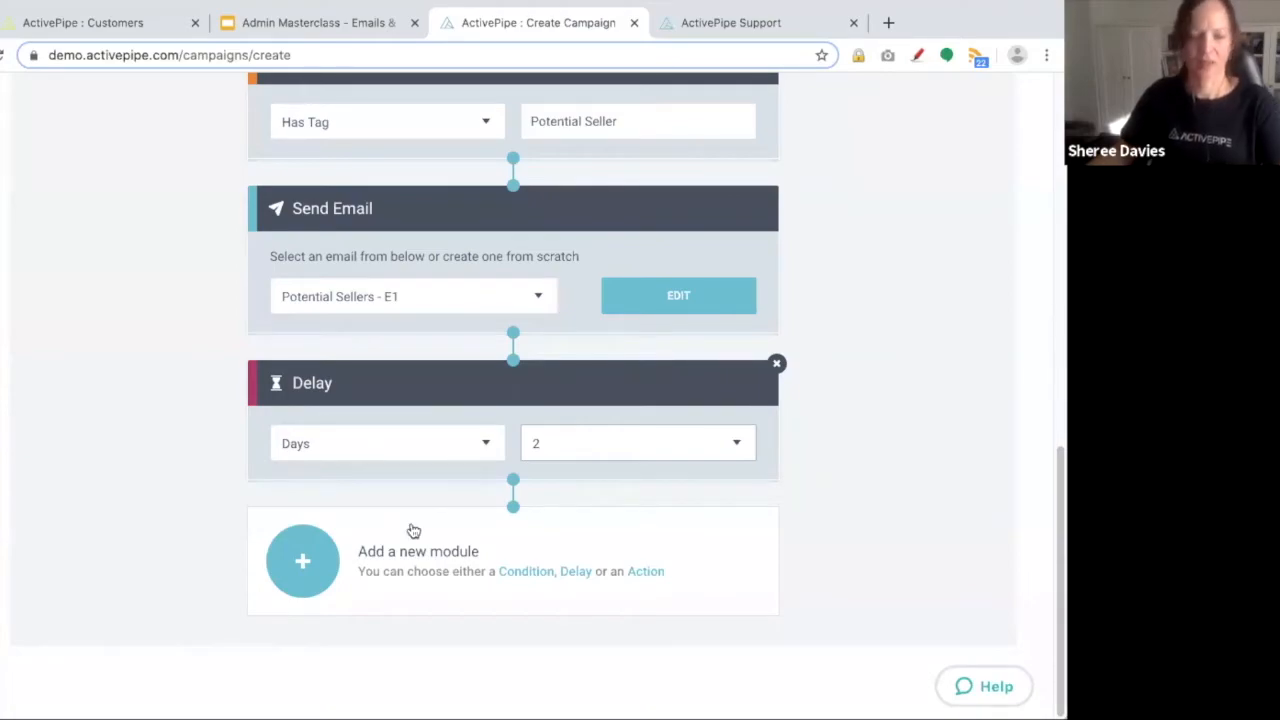
{"action": "left_click", "coordinate": [379, 549]}
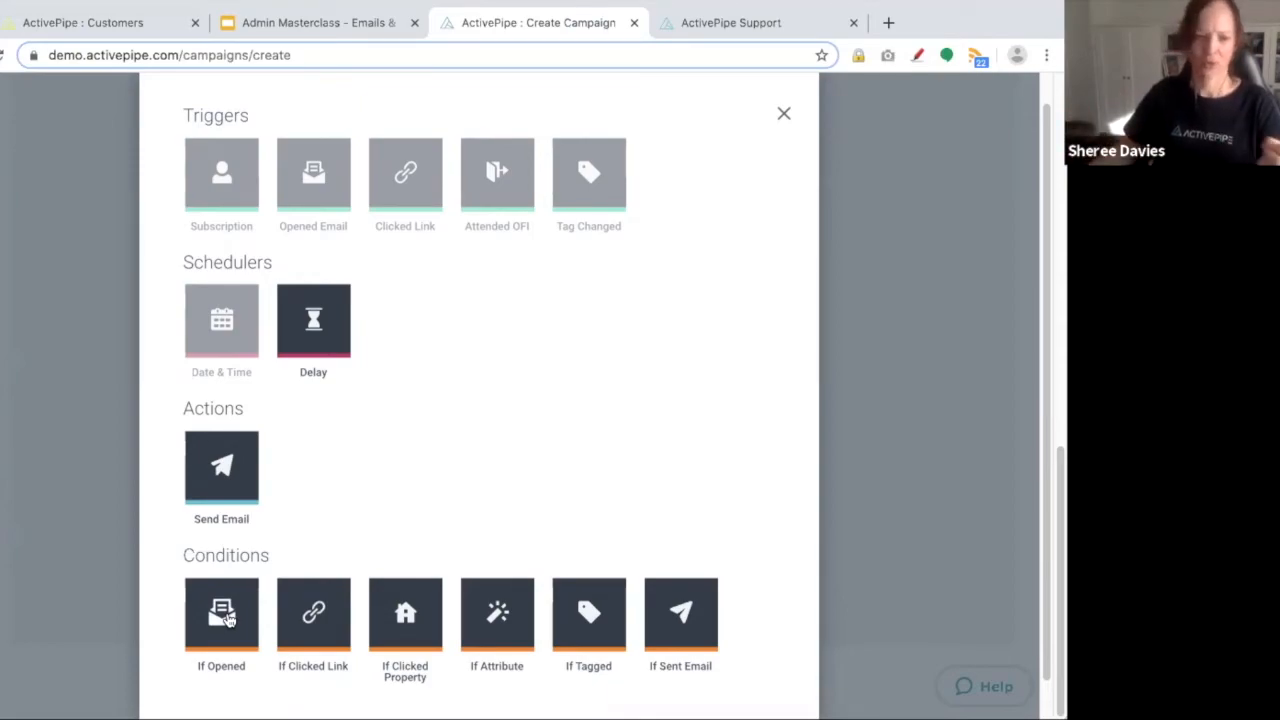
{"action": "left_click", "coordinate": [323, 614]}
{"action": "left_click", "coordinate": [329, 590]}
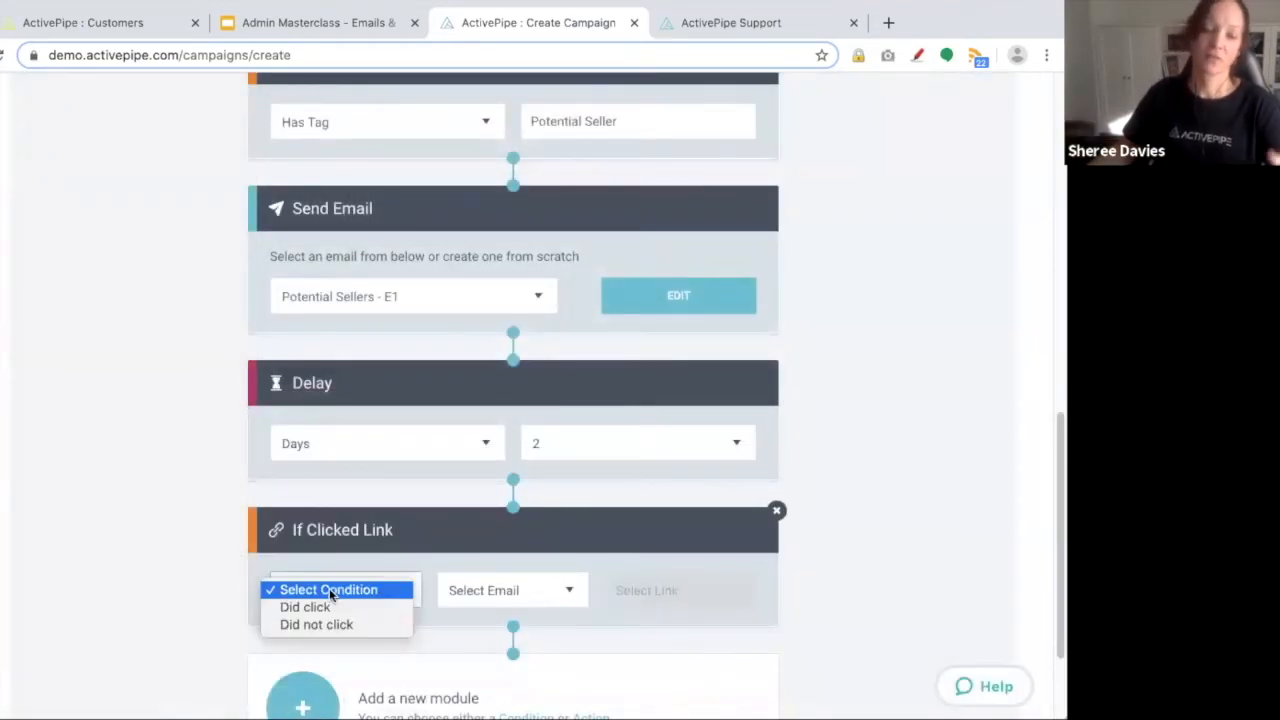
{"action": "left_click", "coordinate": [340, 605]}
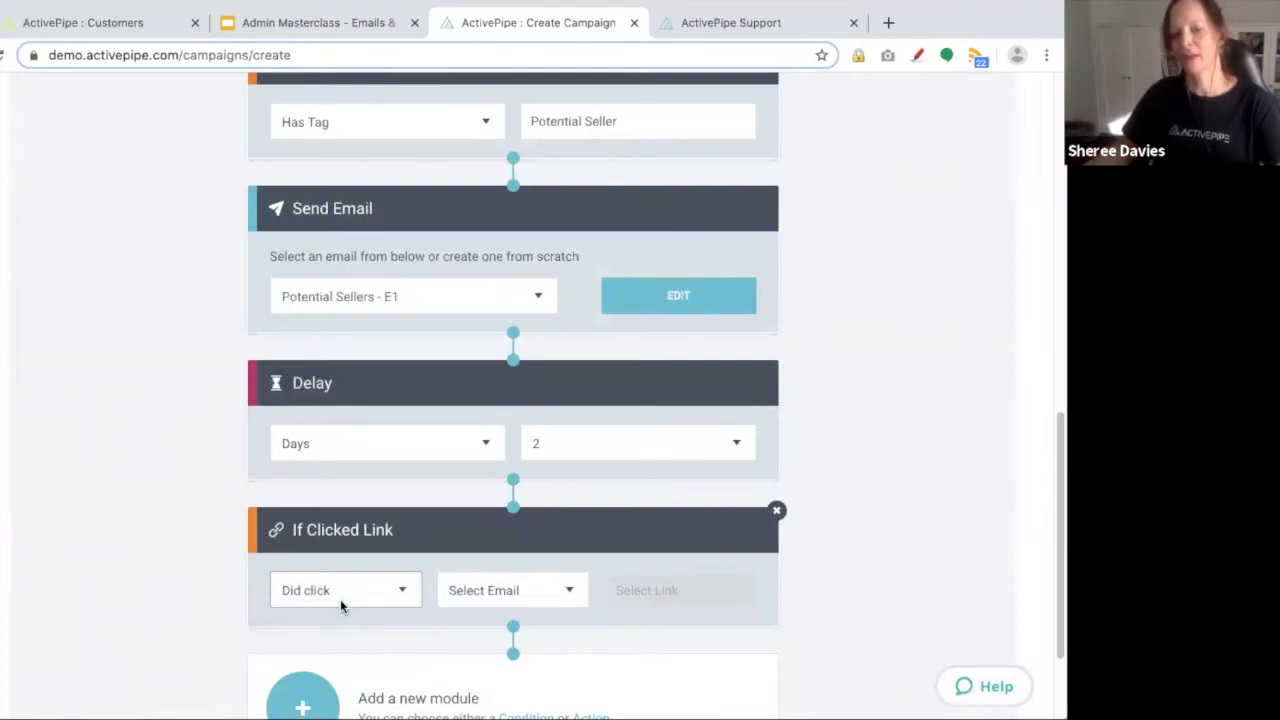
{"action": "left_click", "coordinate": [500, 590]}
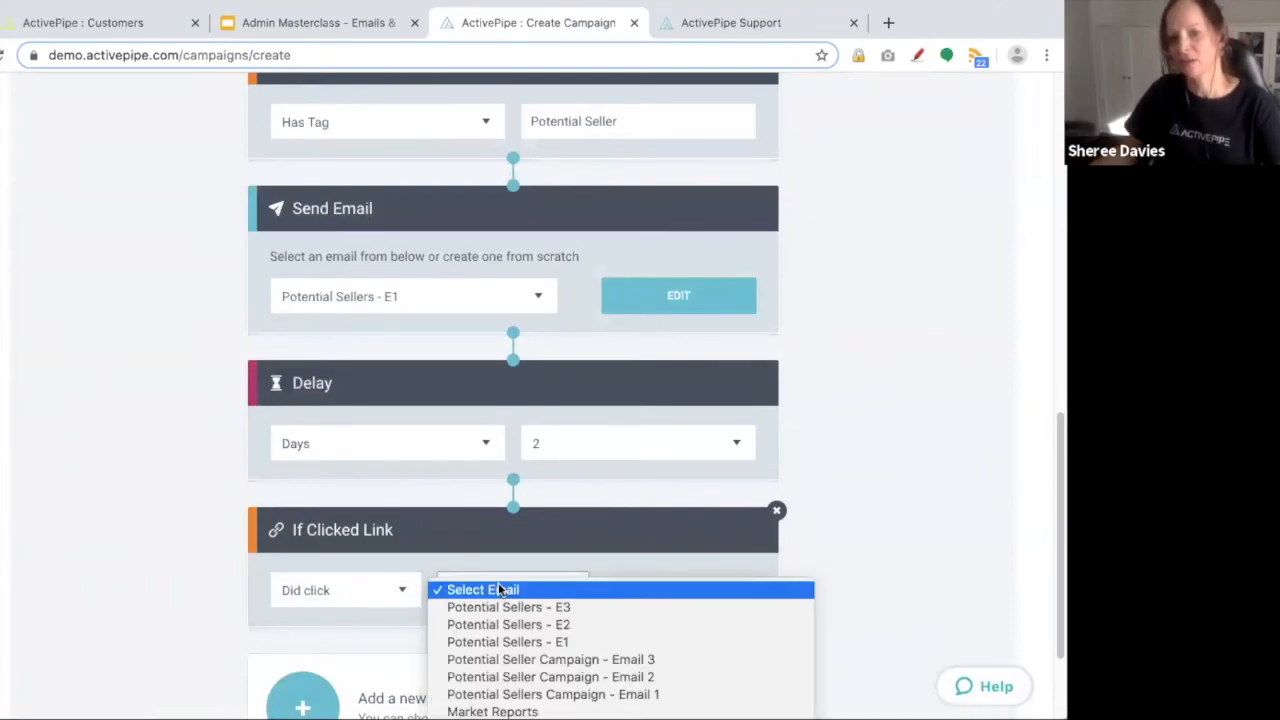
{"action": "left_click", "coordinate": [567, 643]}
{"action": "left_click", "coordinate": [654, 590]}
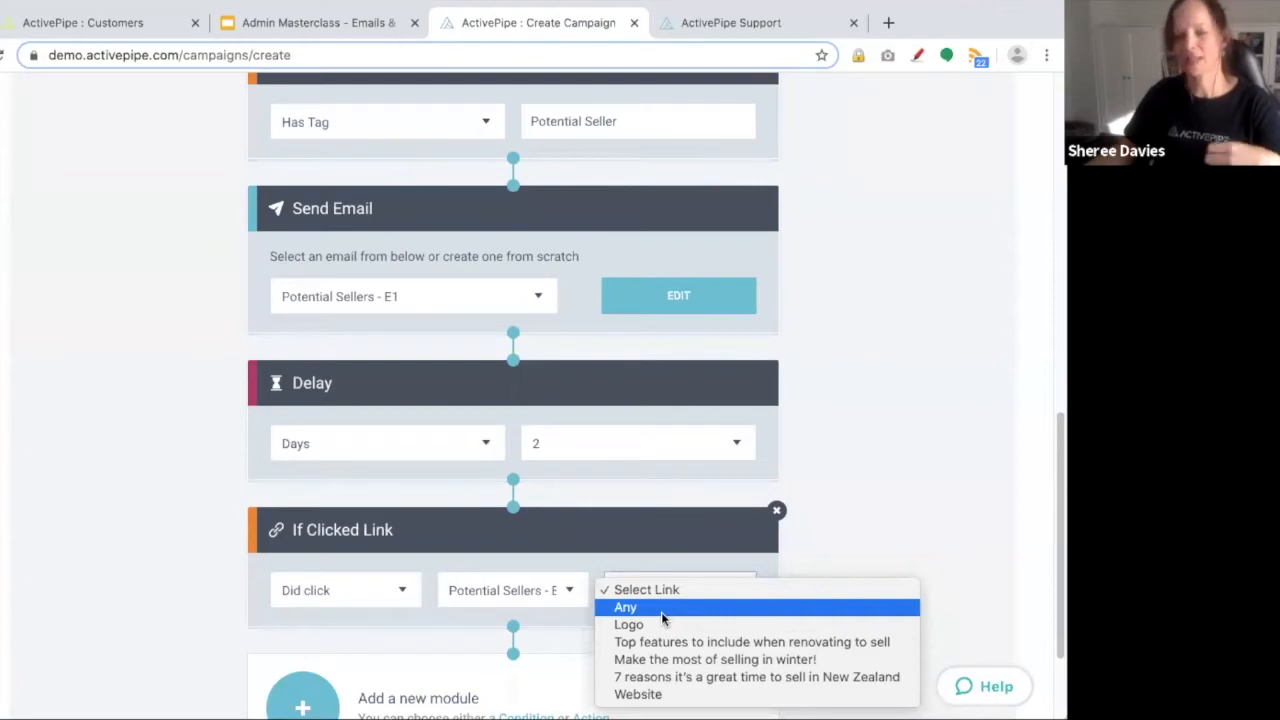
{"action": "left_click", "coordinate": [661, 612]}
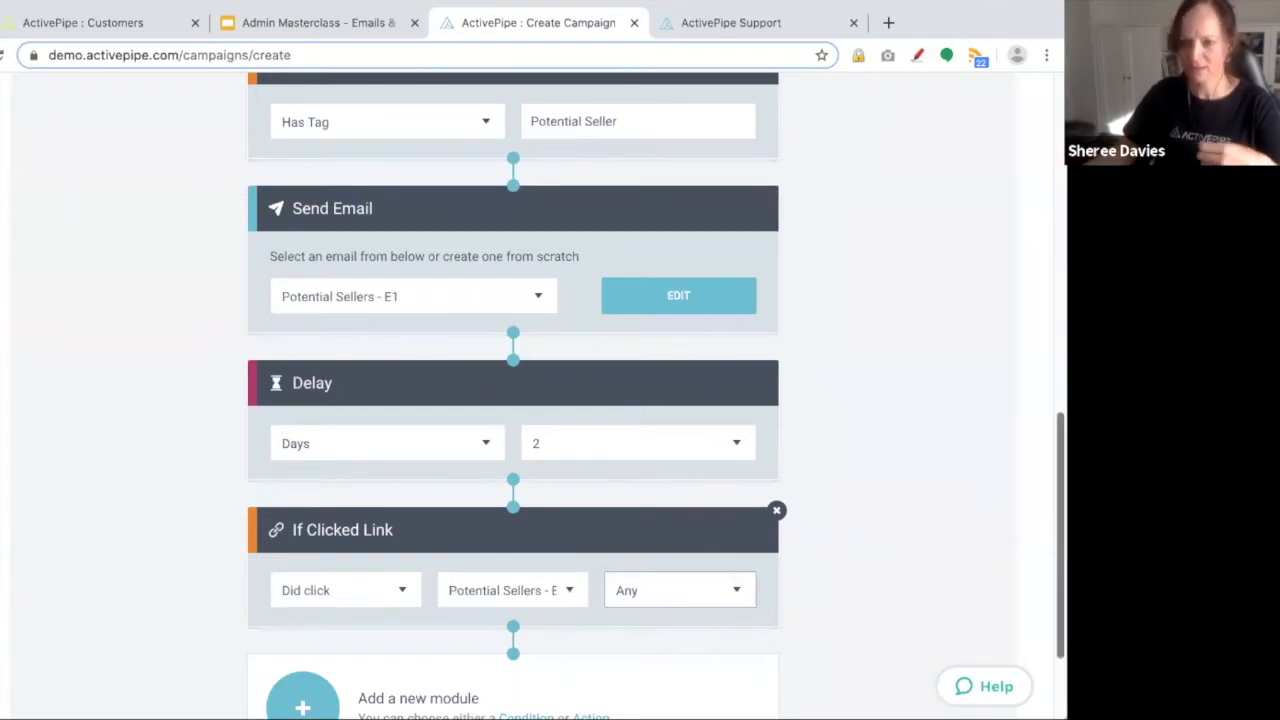
Add a Send Email action after the Did click condition, using the saved email "Potential Sellers - E2".
{"action": "scroll", "coordinate": [757, 551], "scroll_direction": "down", "scroll_amount": 3}
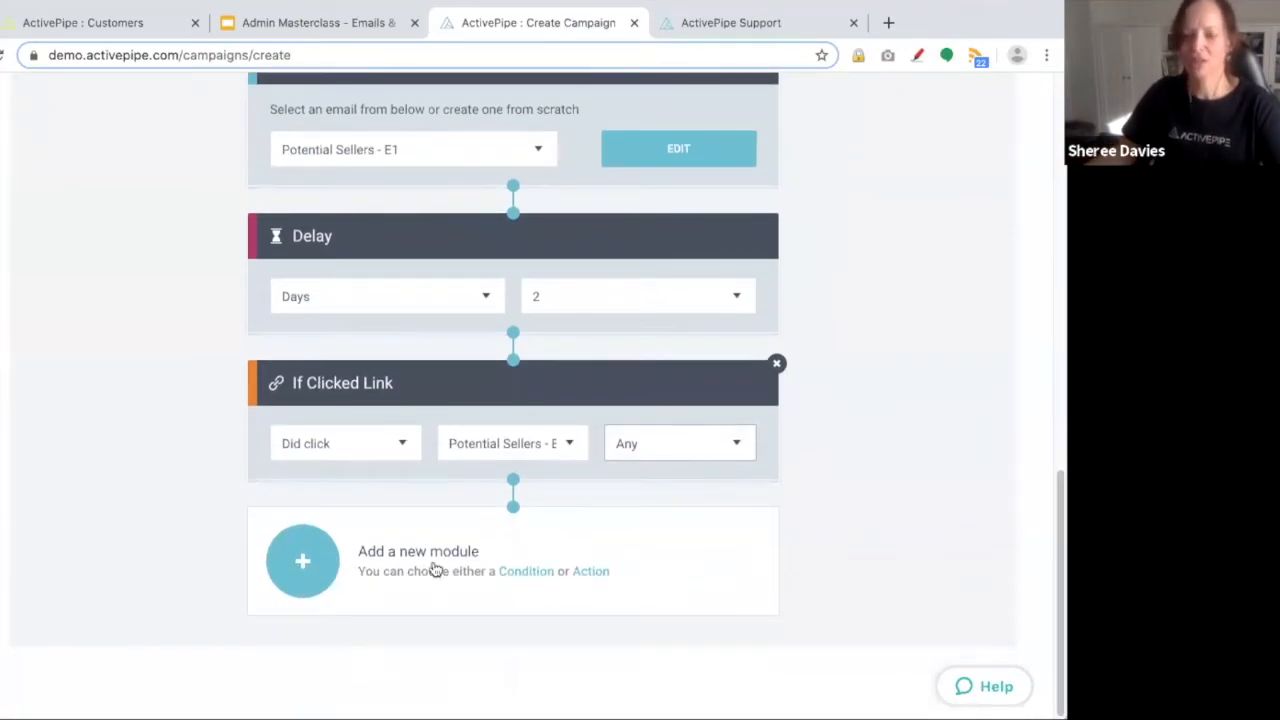
{"action": "left_click", "coordinate": [327, 536]}
{"action": "left_click", "coordinate": [243, 500]}
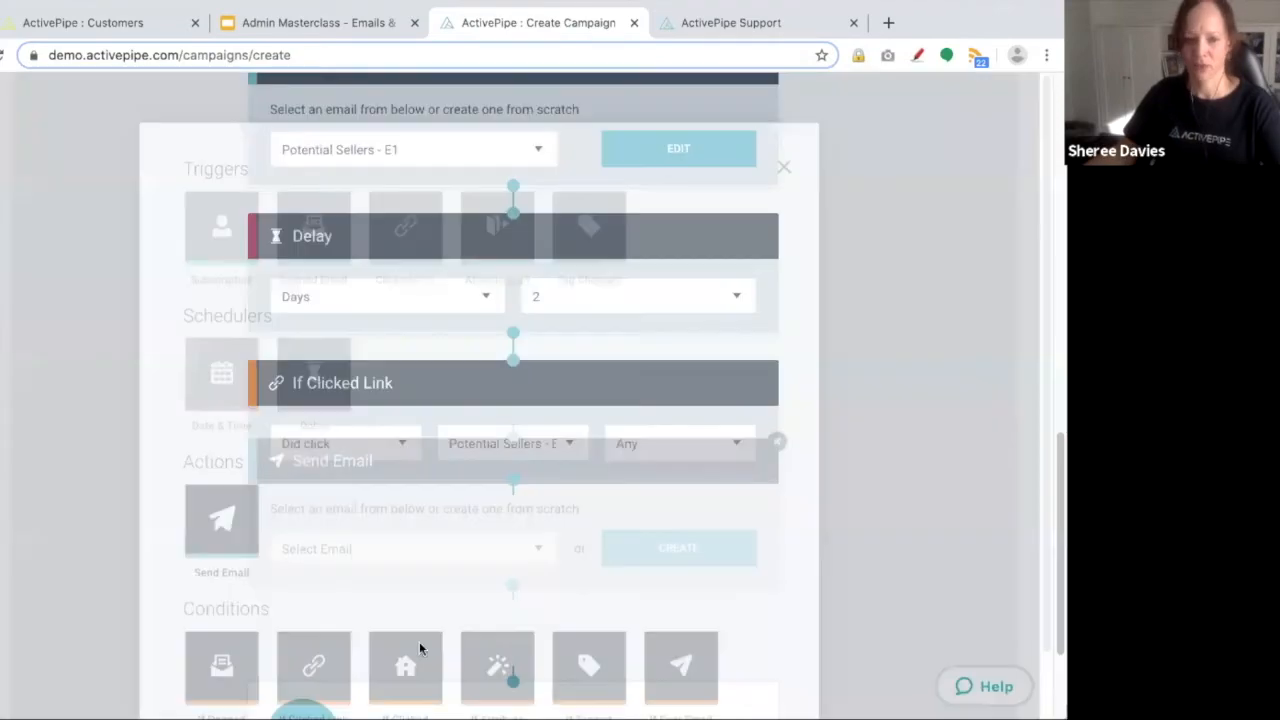
{"action": "left_click", "coordinate": [400, 617]}
{"action": "left_click", "coordinate": [441, 651]}
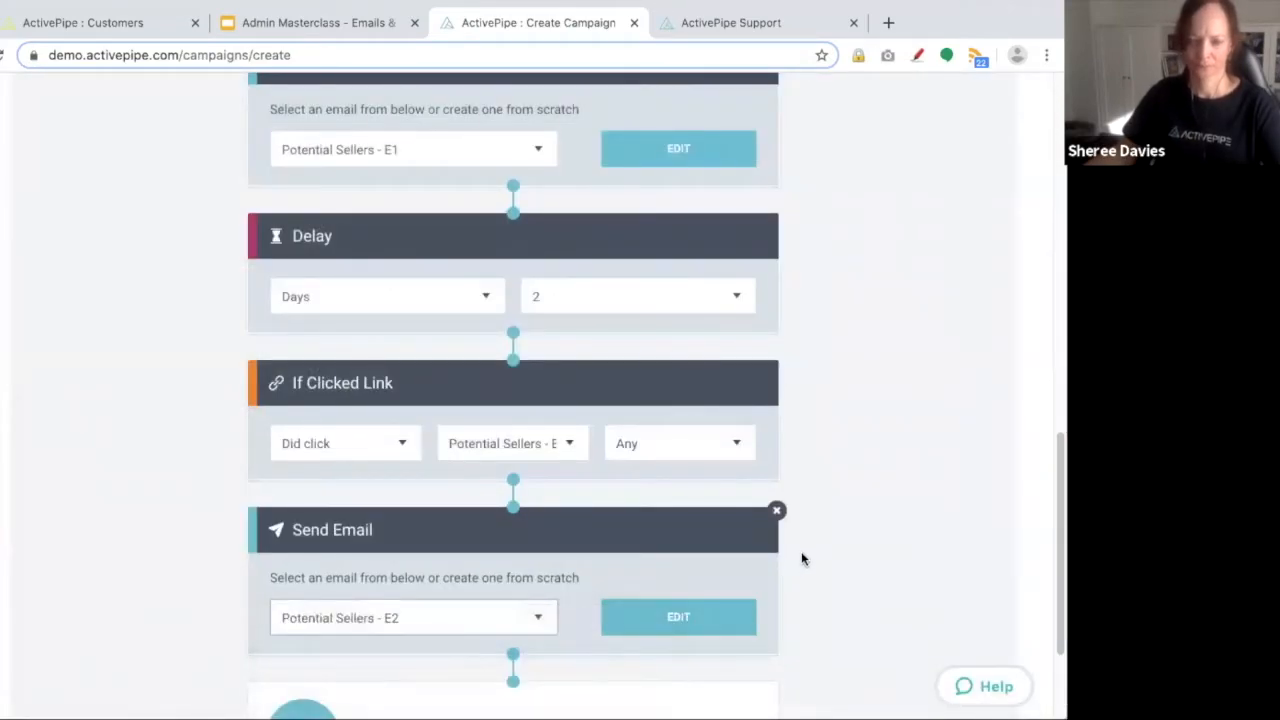
Add a Delay module of 2 days after the E2 email.
{"action": "scroll", "coordinate": [803, 558], "scroll_direction": "down", "scroll_amount": 1}
{"action": "scroll", "coordinate": [891, 509], "scroll_direction": "down", "scroll_amount": 2}
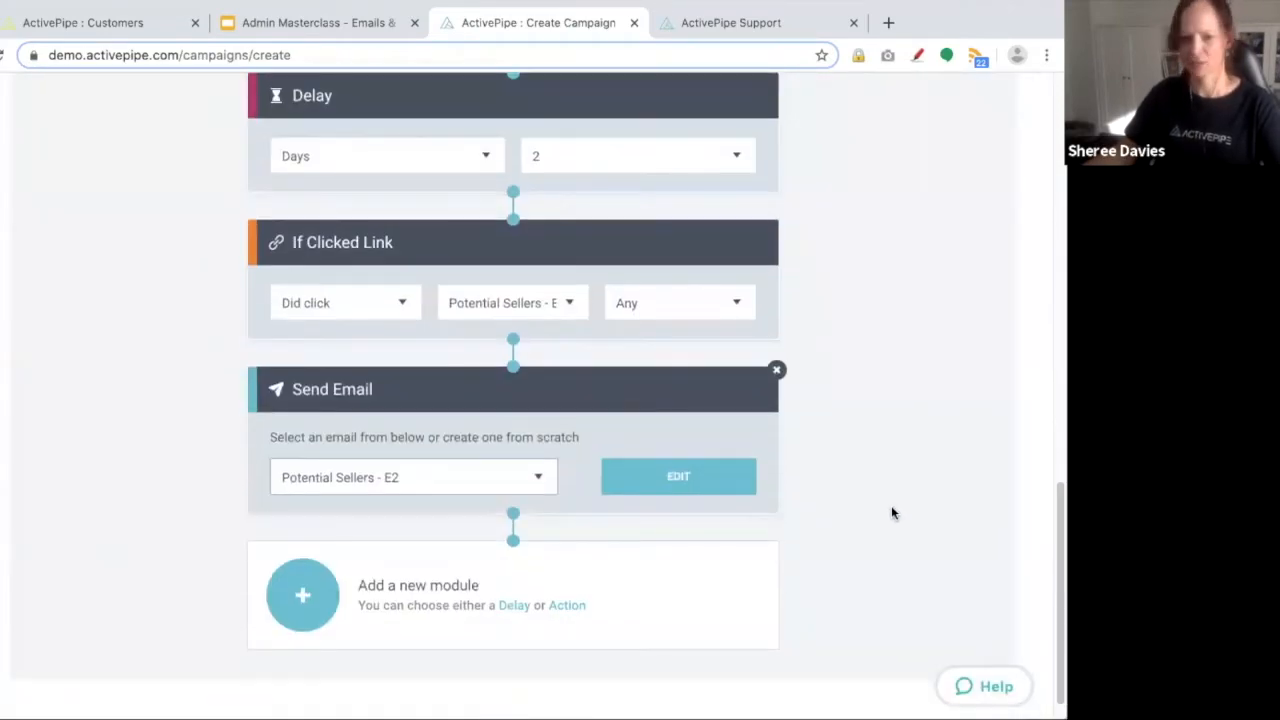
{"action": "left_click", "coordinate": [424, 587]}
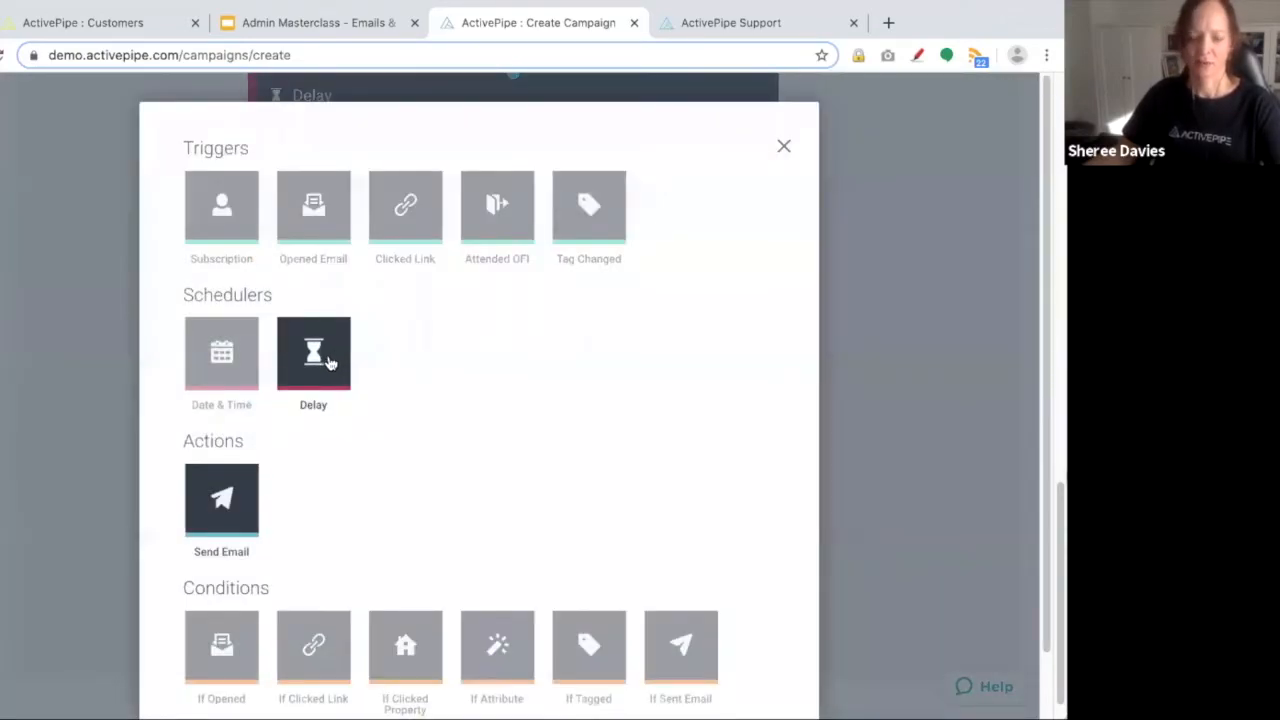
{"action": "left_click", "coordinate": [330, 362]}
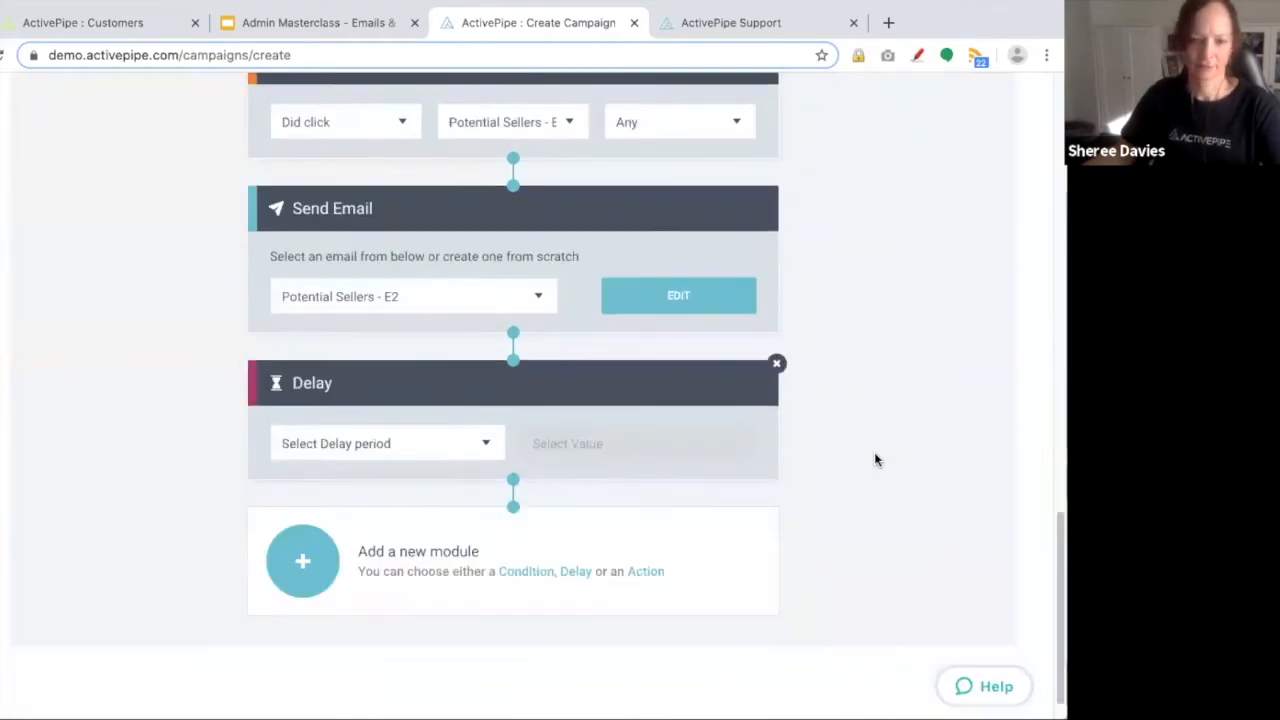
{"action": "left_click", "coordinate": [452, 452]}
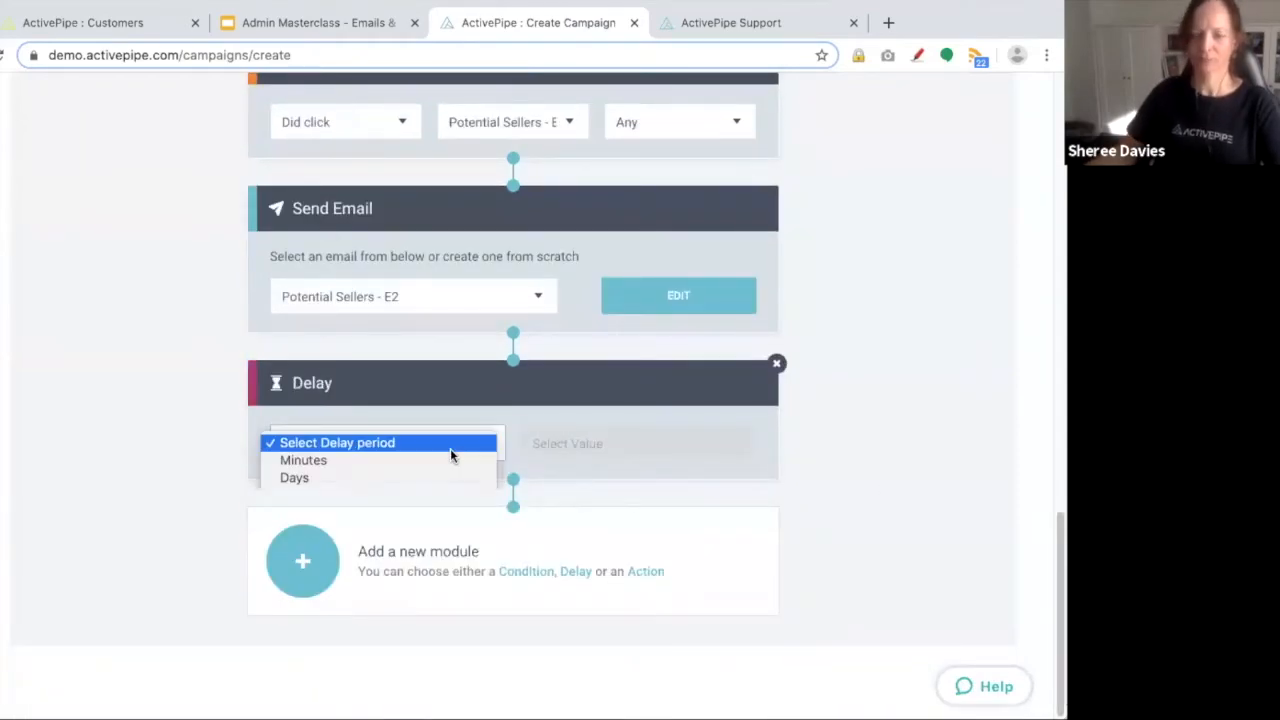
{"action": "left_click", "coordinate": [443, 478]}
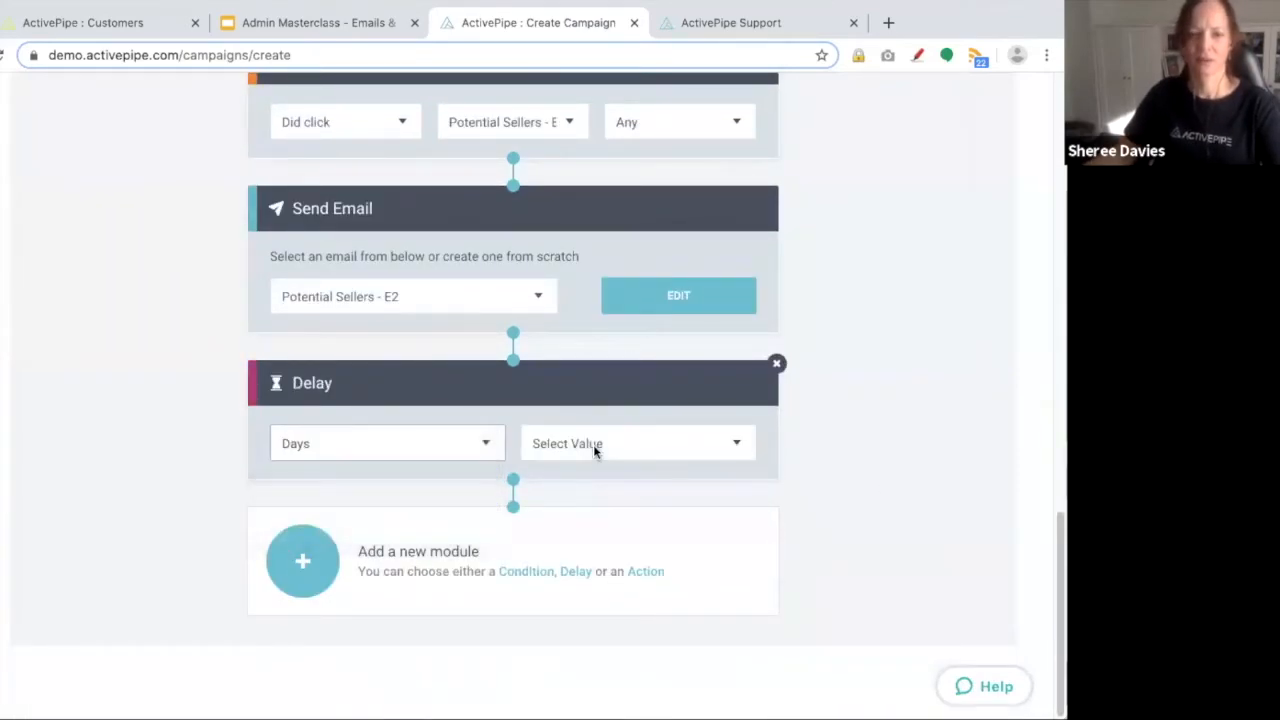
{"action": "left_click", "coordinate": [593, 446]}
{"action": "left_click", "coordinate": [589, 479]}
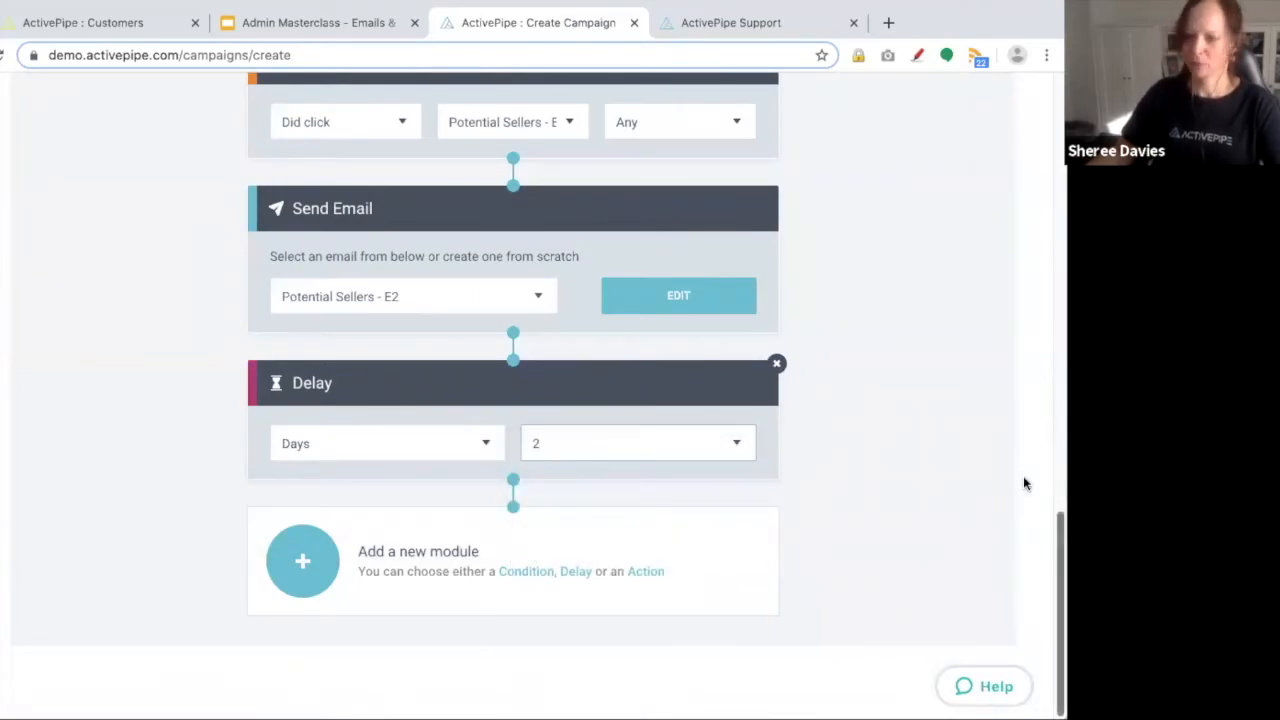
Add an If Clicked Link condition after the second delay, set to Did not click, "Potential Sellers - E2" and the Value Update Request link.
{"action": "left_click", "coordinate": [389, 551]}
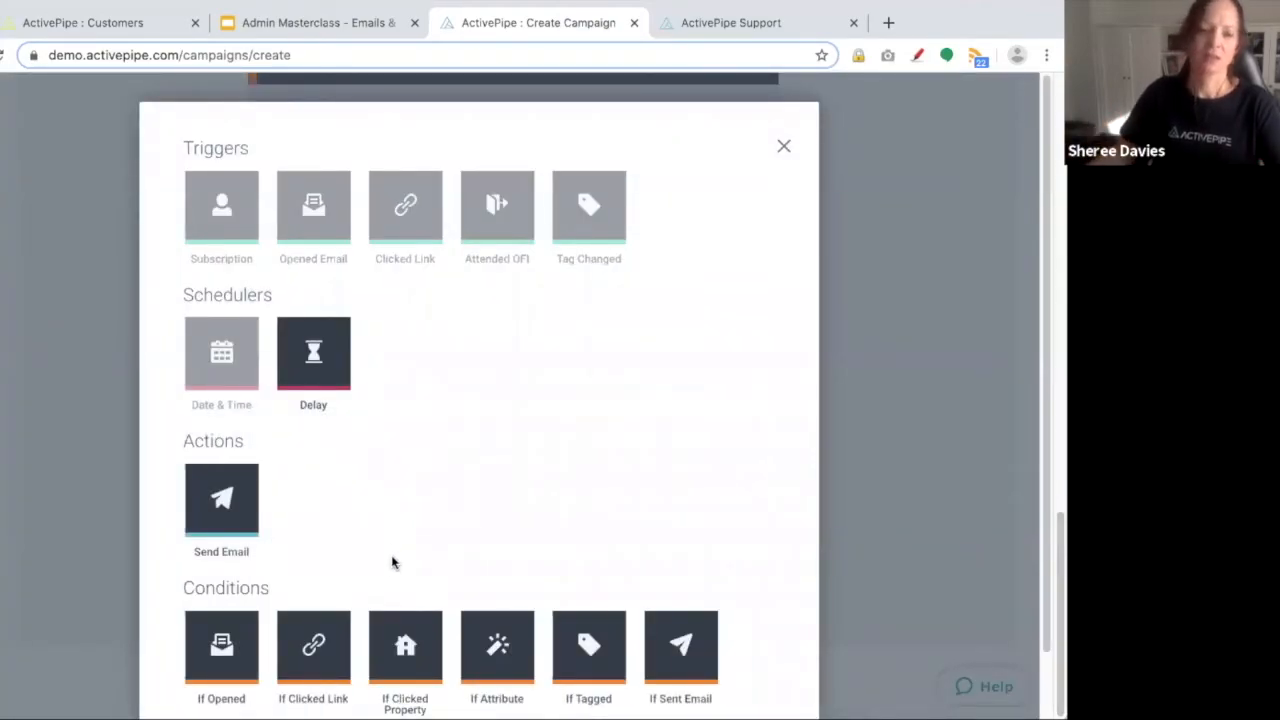
{"action": "left_click", "coordinate": [316, 648]}
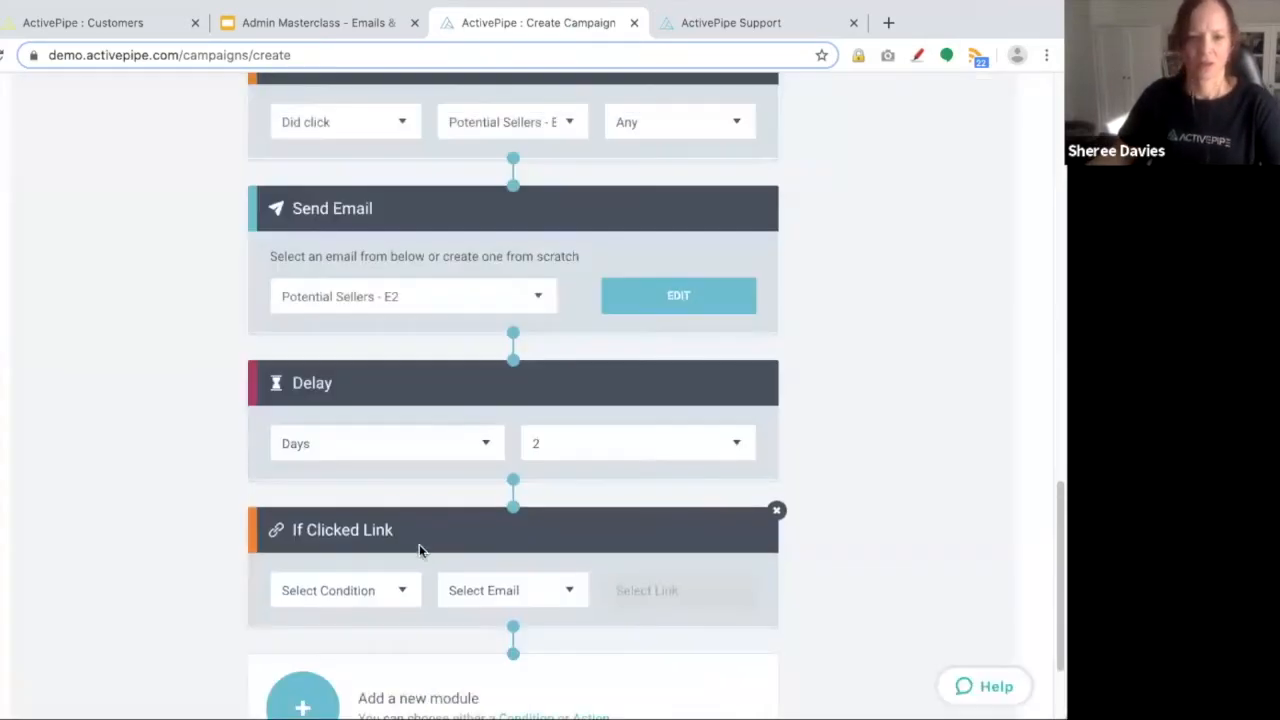
{"action": "left_click", "coordinate": [358, 591]}
{"action": "left_click", "coordinate": [362, 623]}
{"action": "left_click", "coordinate": [497, 594]}
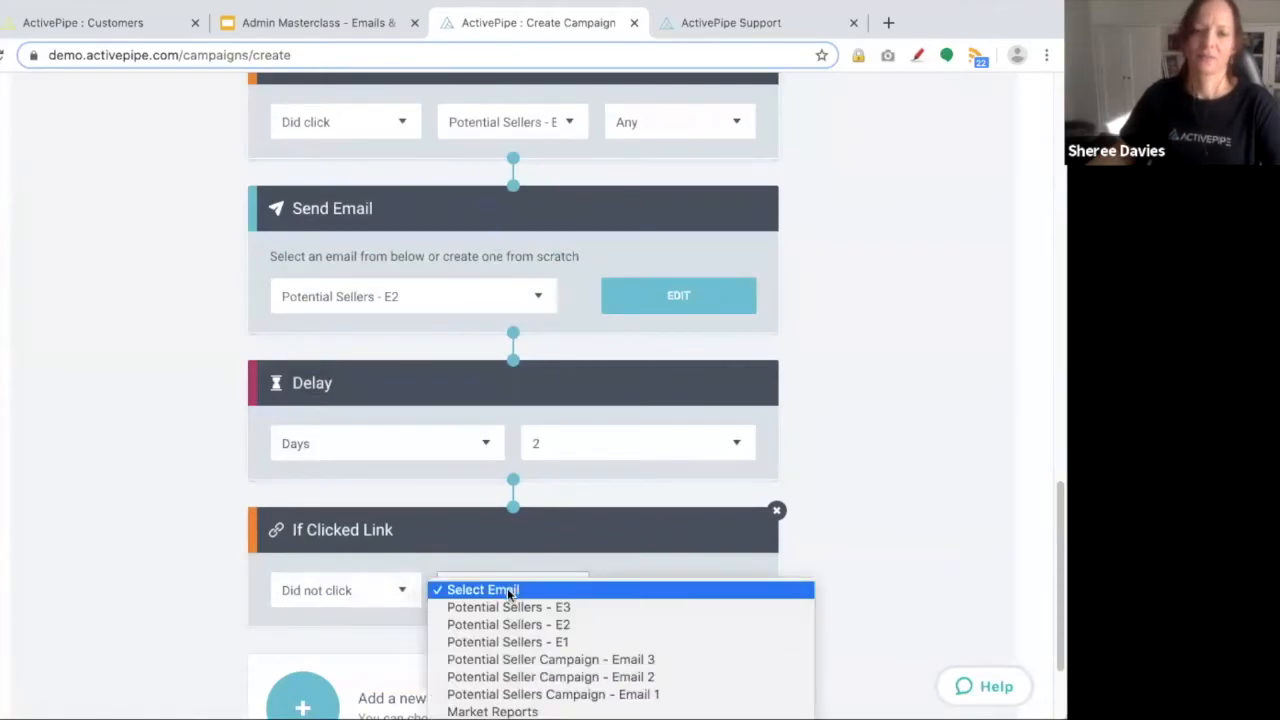
{"action": "left_click", "coordinate": [560, 625]}
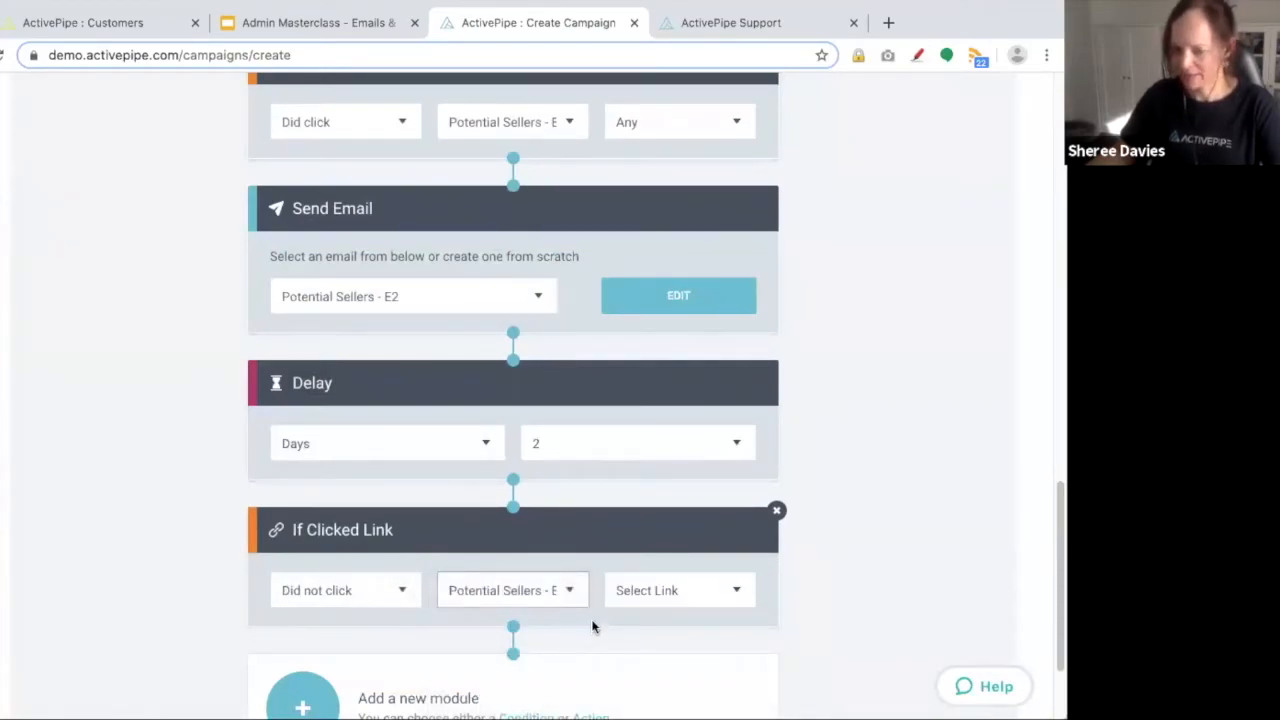
{"action": "left_click", "coordinate": [626, 591]}
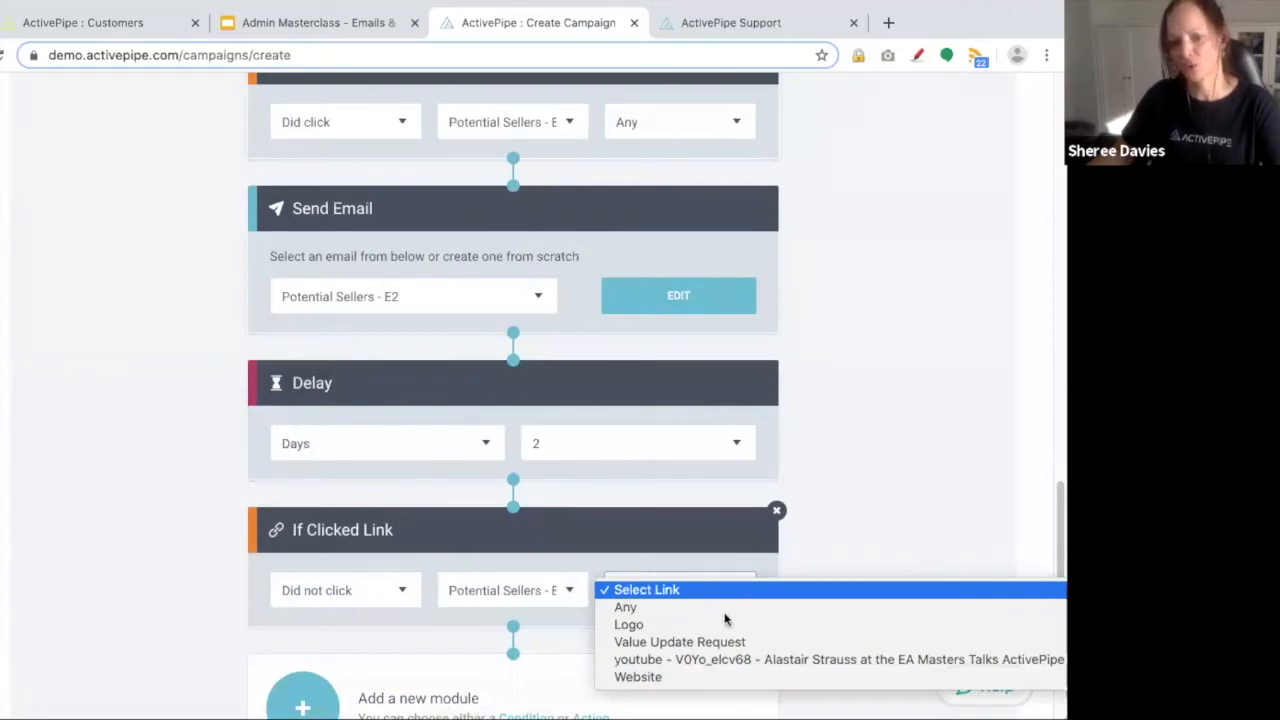
{"action": "left_click", "coordinate": [773, 645]}
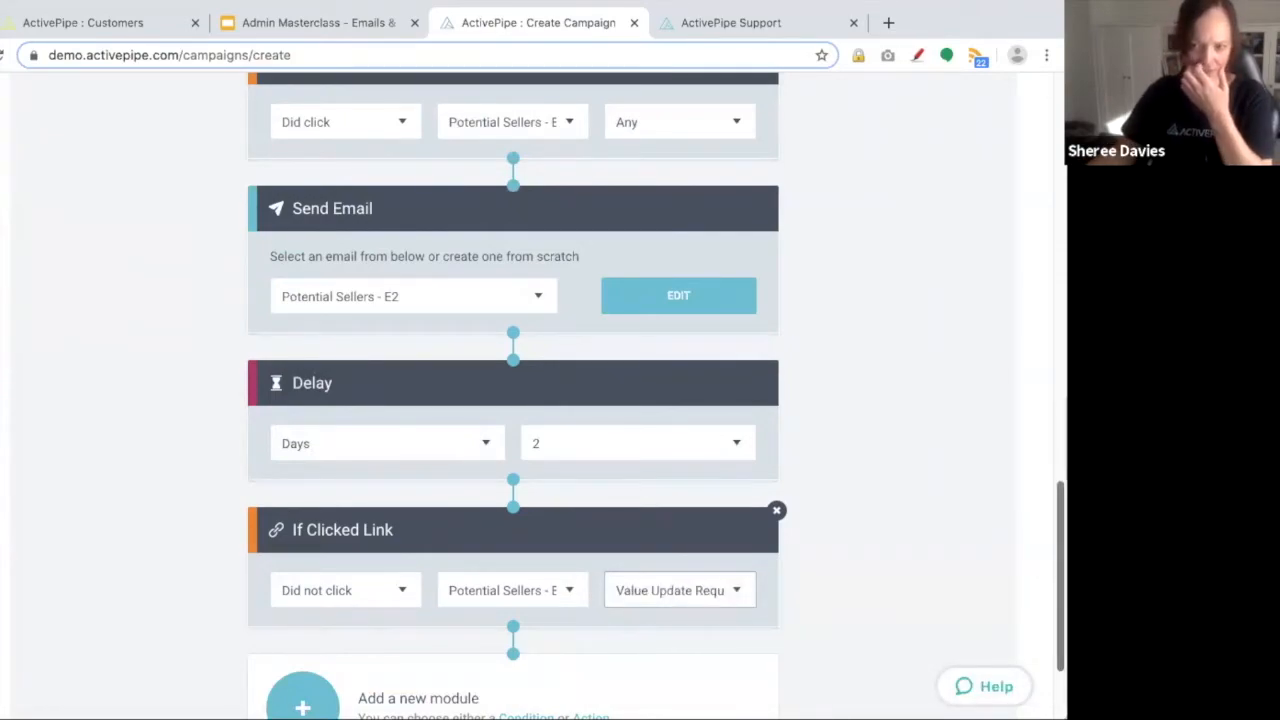
Add a Send Email action after the Did not click condition, using the saved email "Potential Sellers - E3".
{"action": "scroll", "coordinate": [1046, 560], "scroll_direction": "down", "scroll_amount": 2}
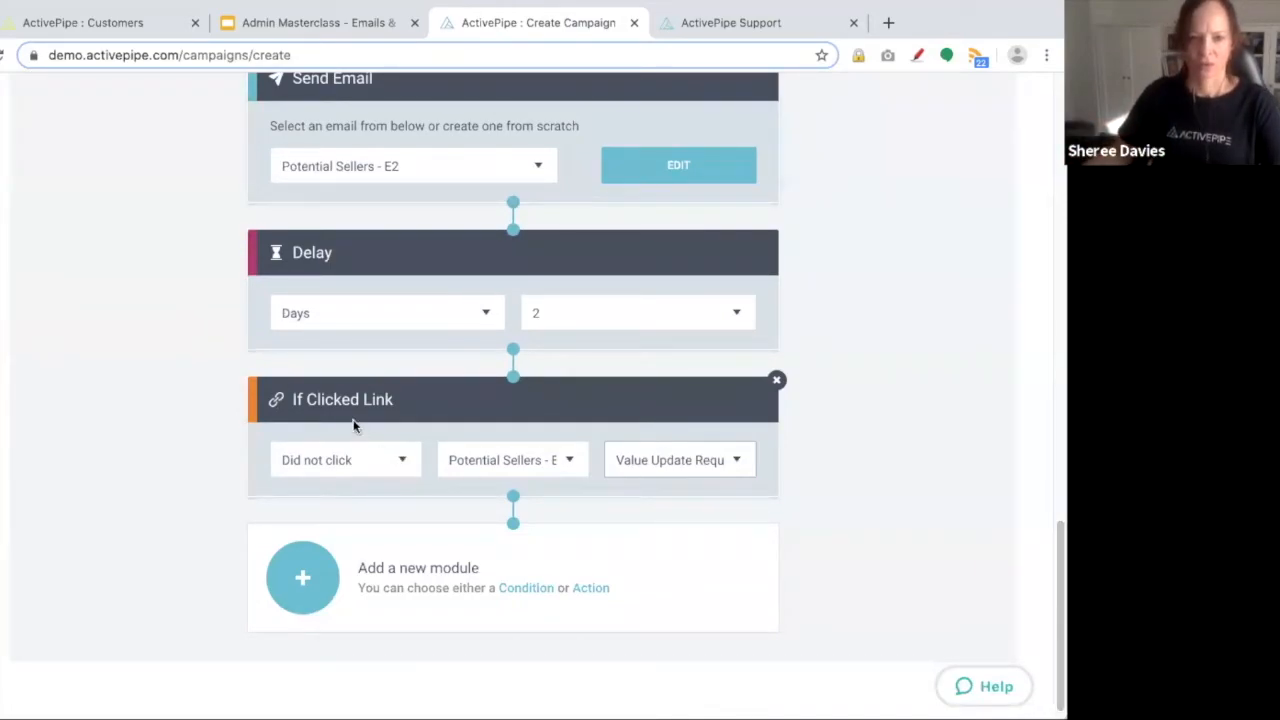
{"action": "left_click", "coordinate": [368, 566]}
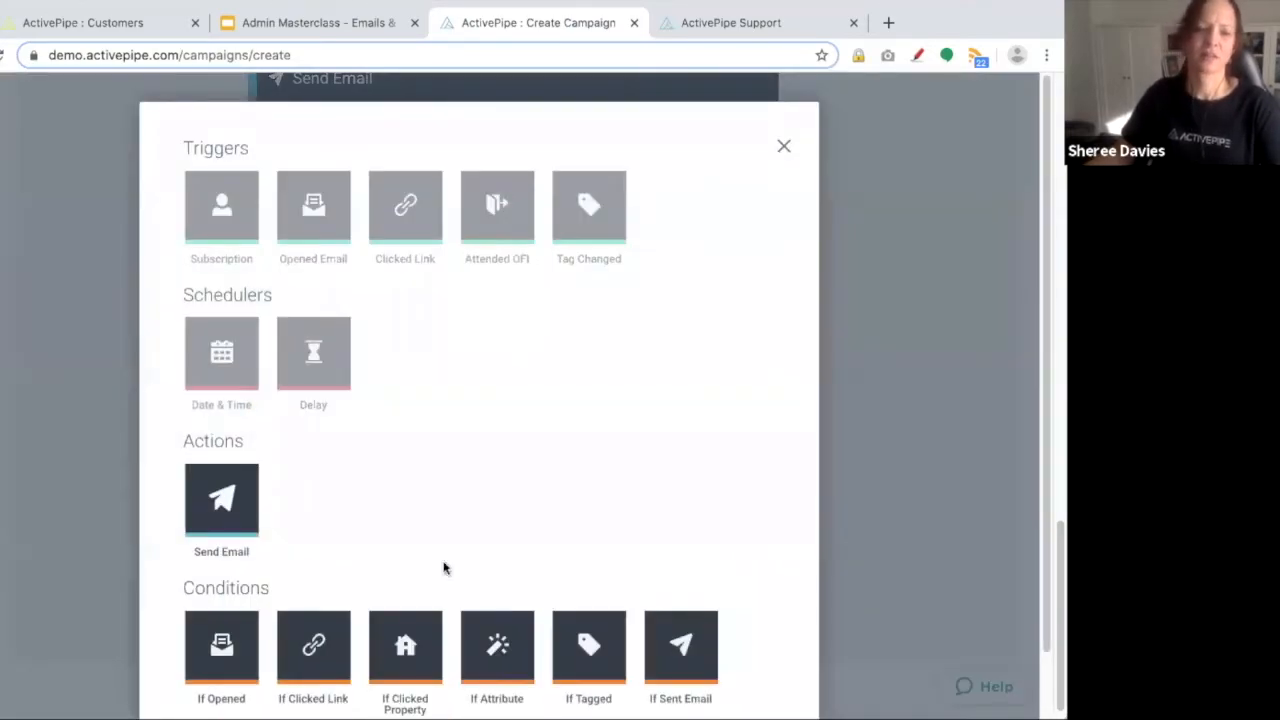
{"action": "left_click", "coordinate": [221, 505]}
{"action": "left_click", "coordinate": [375, 636]}
{"action": "left_click", "coordinate": [424, 651]}
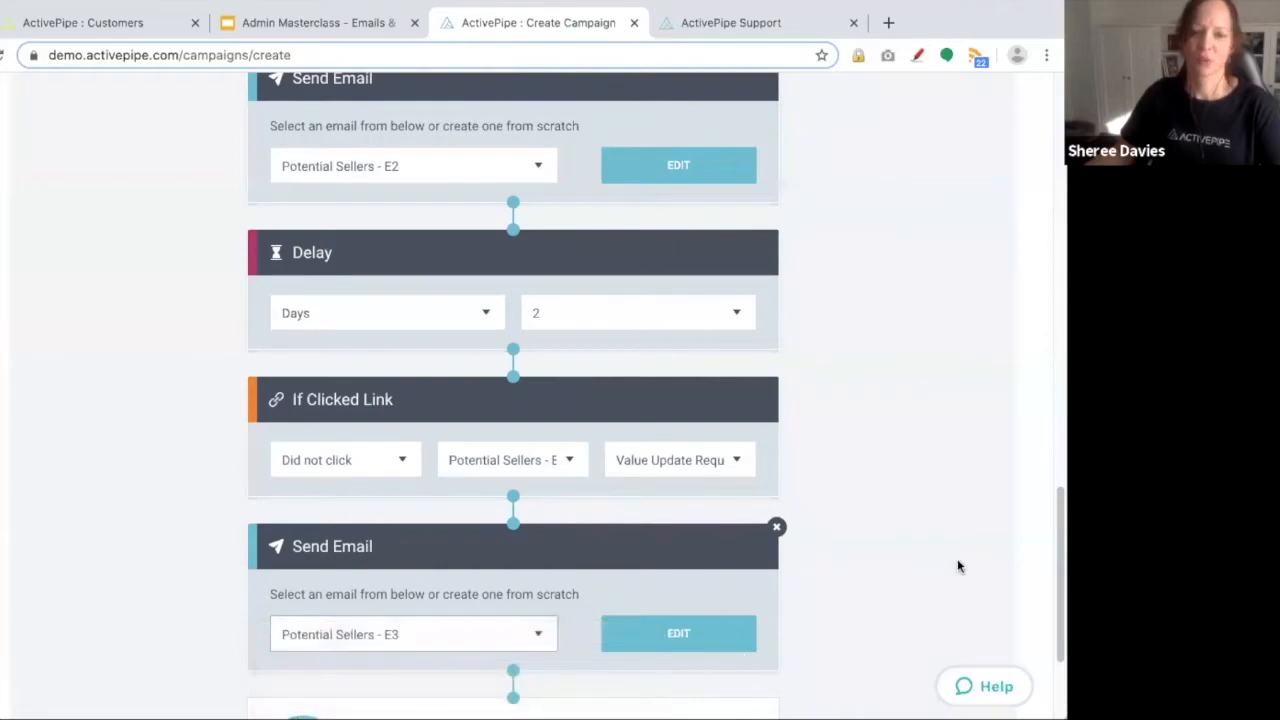
{"action": "scroll", "coordinate": [808, 555], "scroll_direction": "down", "scroll_amount": 2}
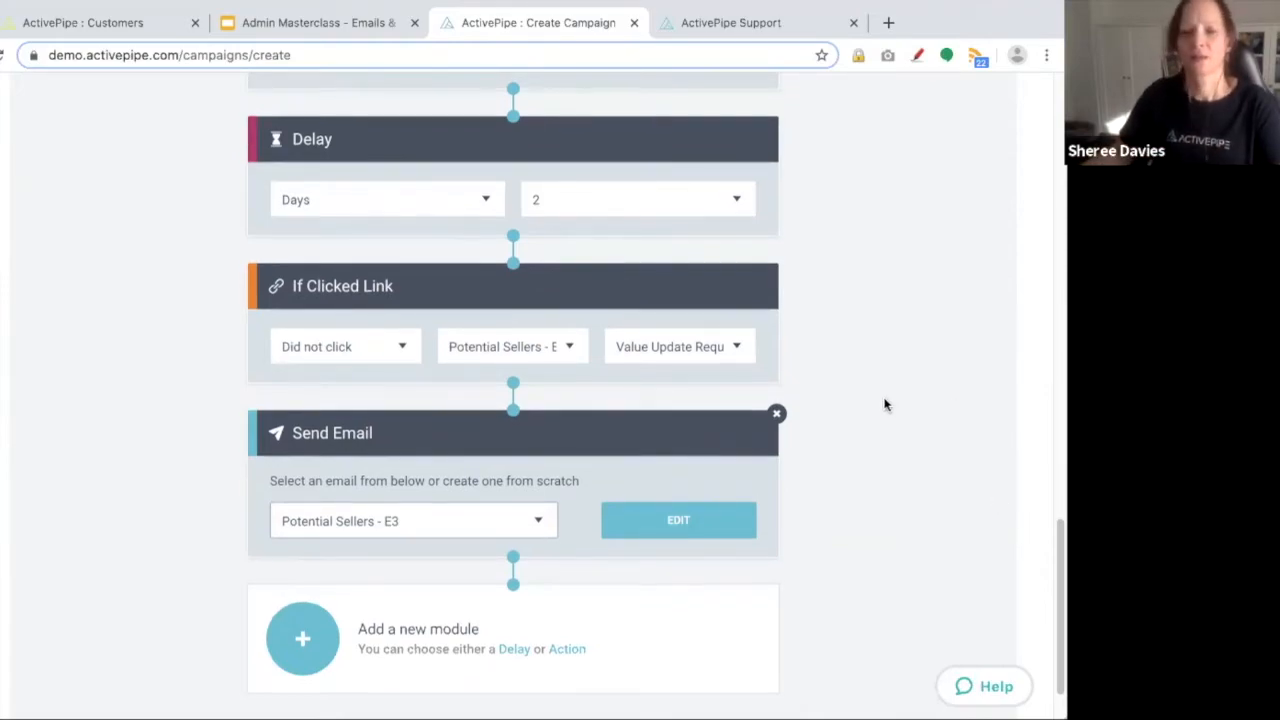
Save the Potential Sellers Nurture Campaign without activating it.
{"action": "scroll", "coordinate": [880, 395], "scroll_direction": "up", "scroll_amount": 4}
{"action": "scroll", "coordinate": [876, 382], "scroll_direction": "up", "scroll_amount": 10}
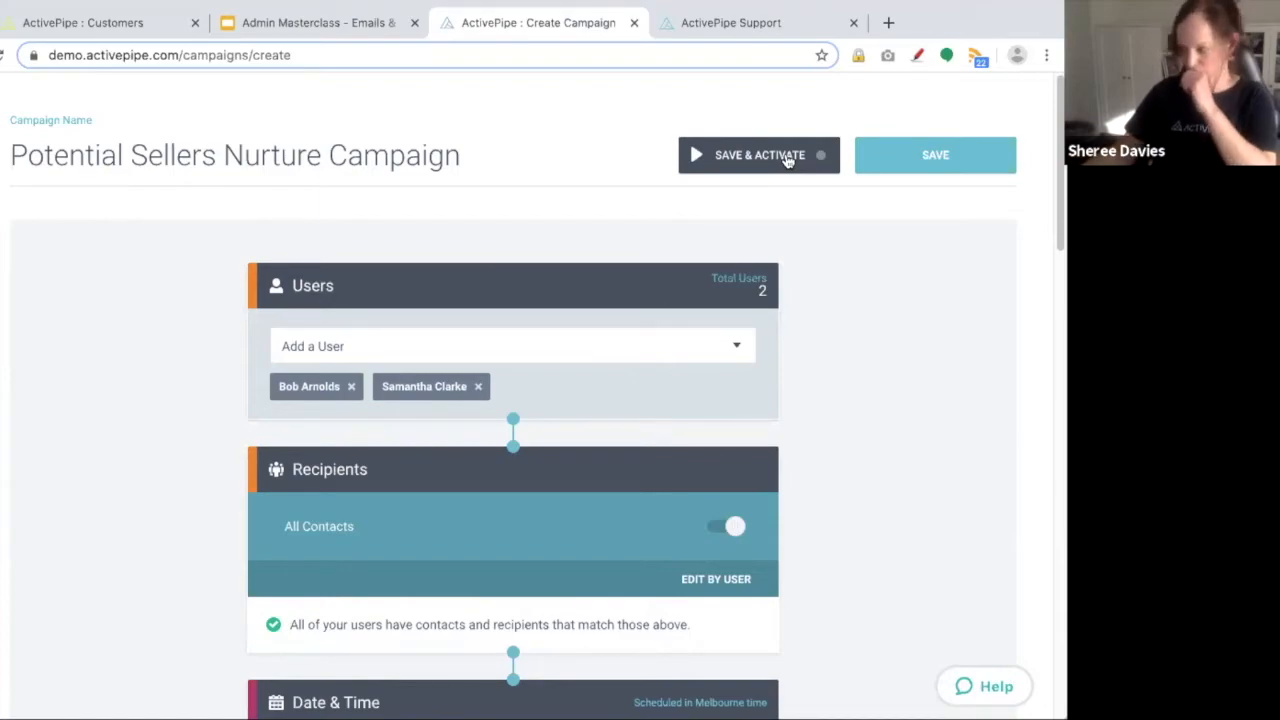
{"action": "left_click", "coordinate": [946, 162]}
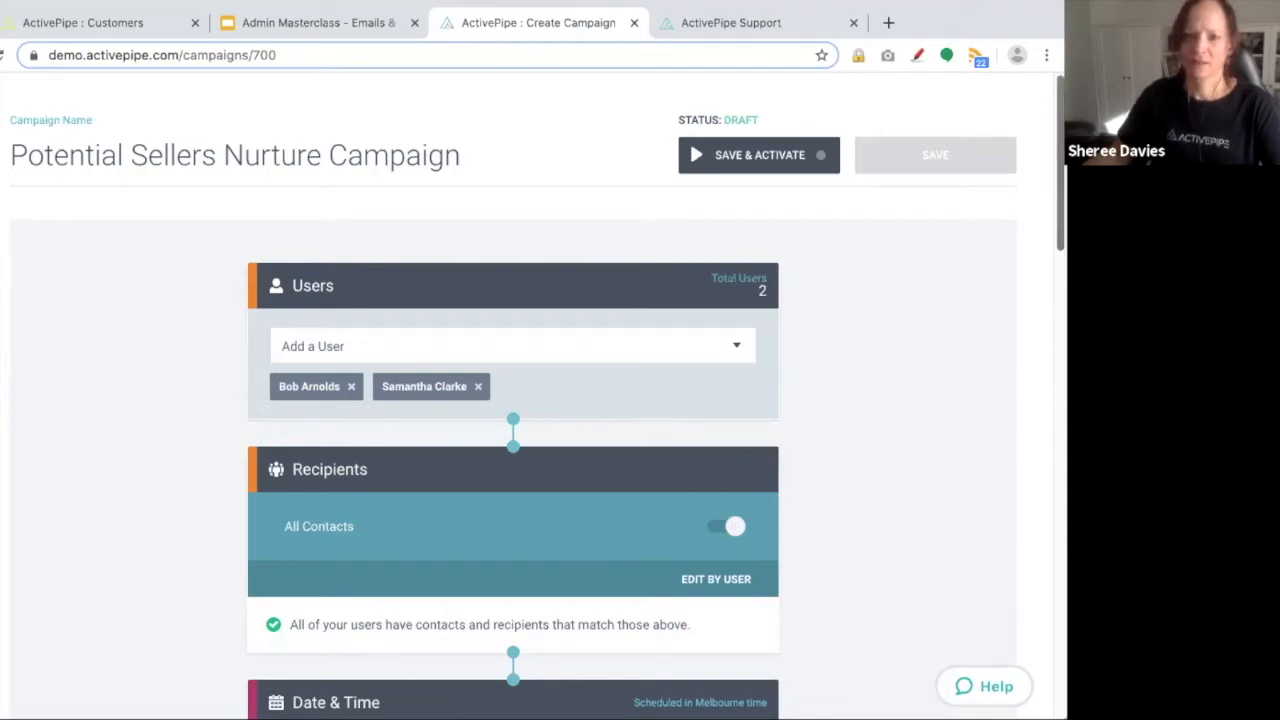
Review the saved campaign's full module sequence, from the schedule and tag condition through the three emails.
{"action": "scroll", "coordinate": [1045, 400], "scroll_direction": "down", "scroll_amount": 8}
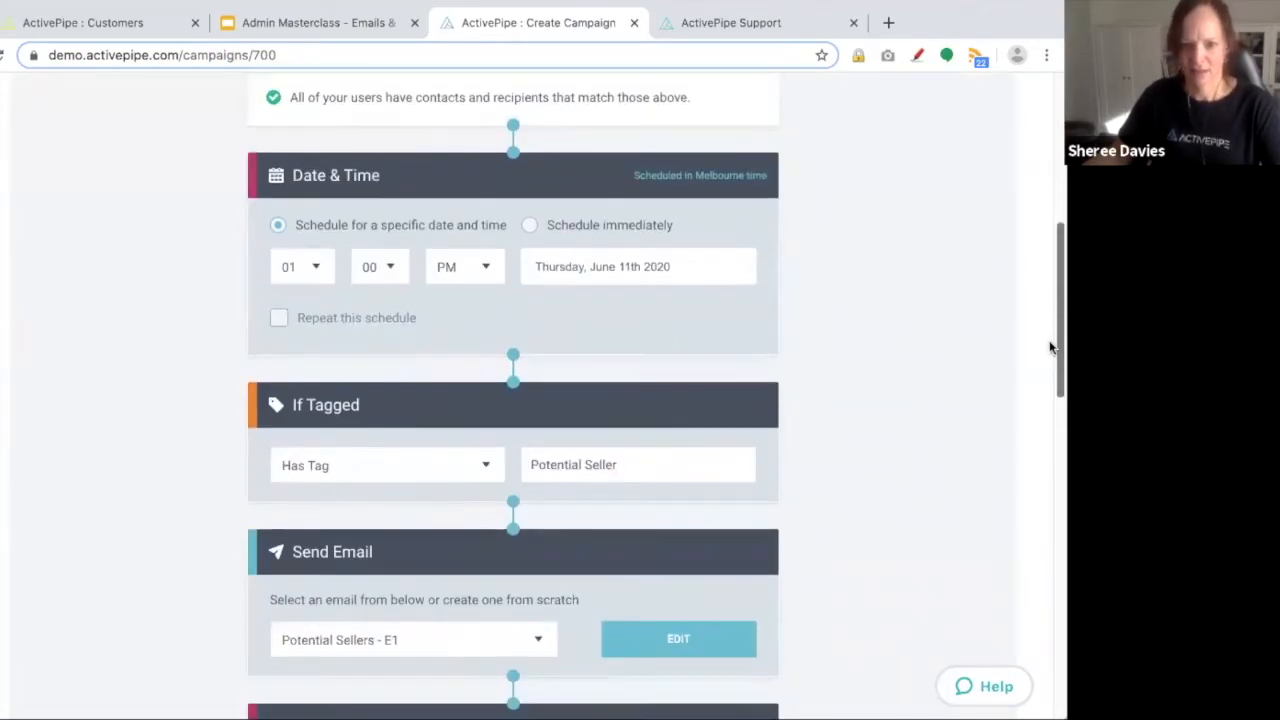
{"action": "scroll", "coordinate": [1038, 443], "scroll_direction": "down", "scroll_amount": 7}
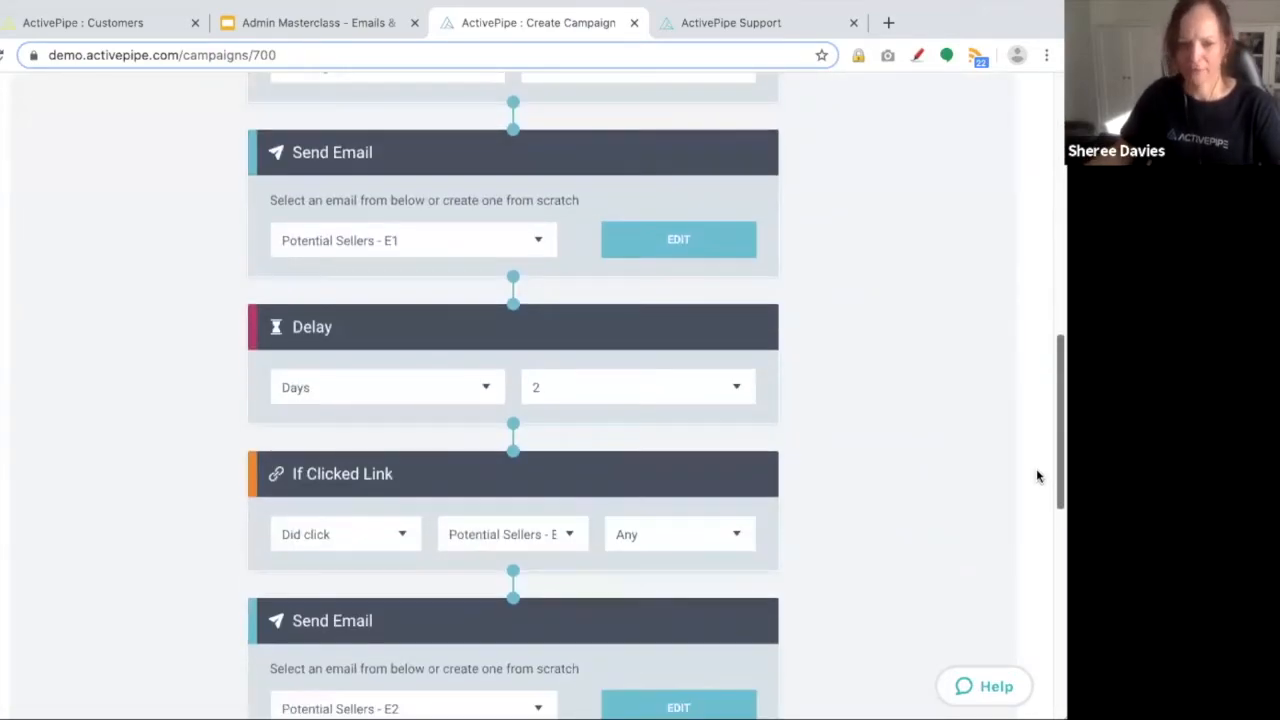
{"action": "scroll", "coordinate": [1040, 632], "scroll_direction": "down", "scroll_amount": 3}
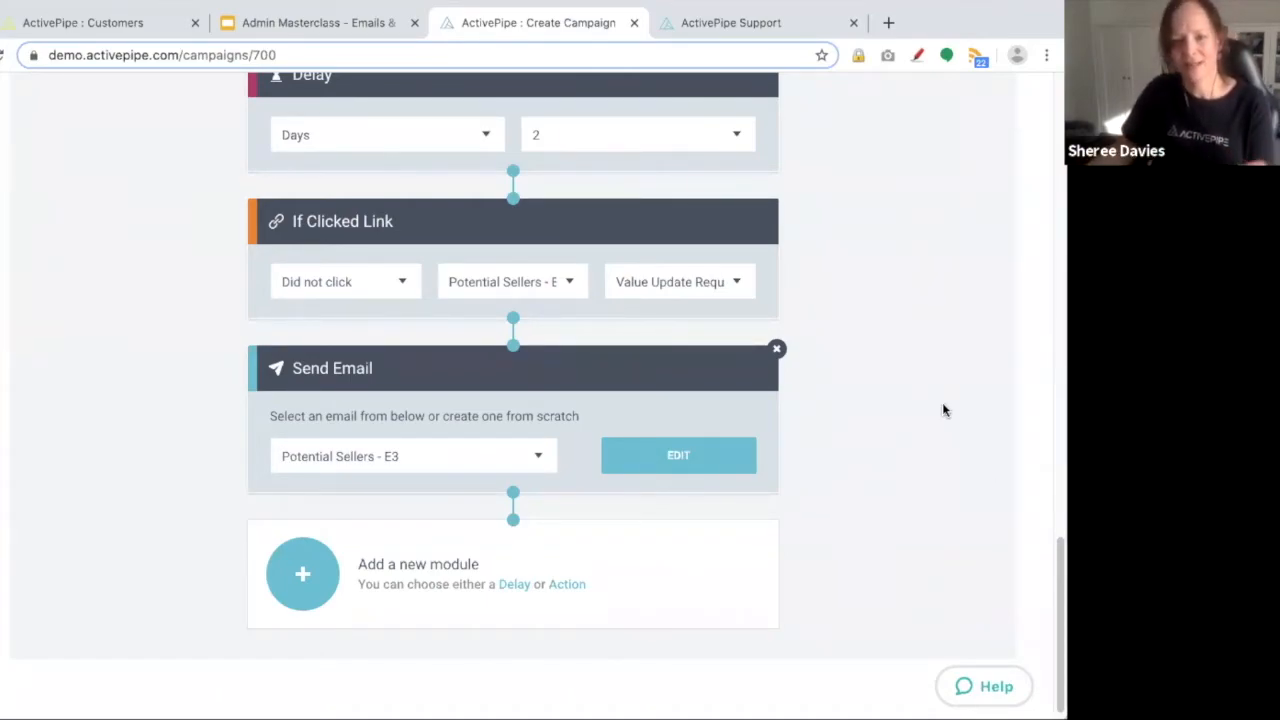
{"action": "scroll", "coordinate": [1045, 573], "scroll_direction": "up", "scroll_amount": 2}
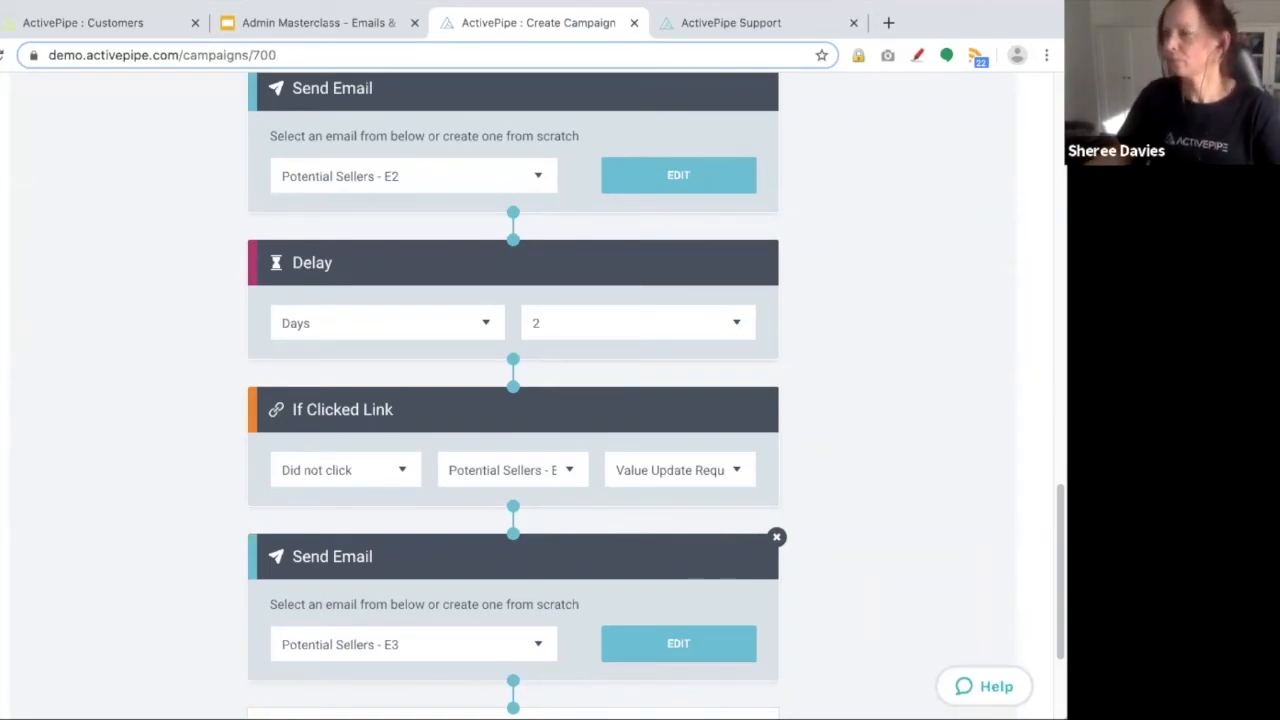
{"action": "scroll", "coordinate": [114, 208], "scroll_direction": "up", "scroll_amount": 5}
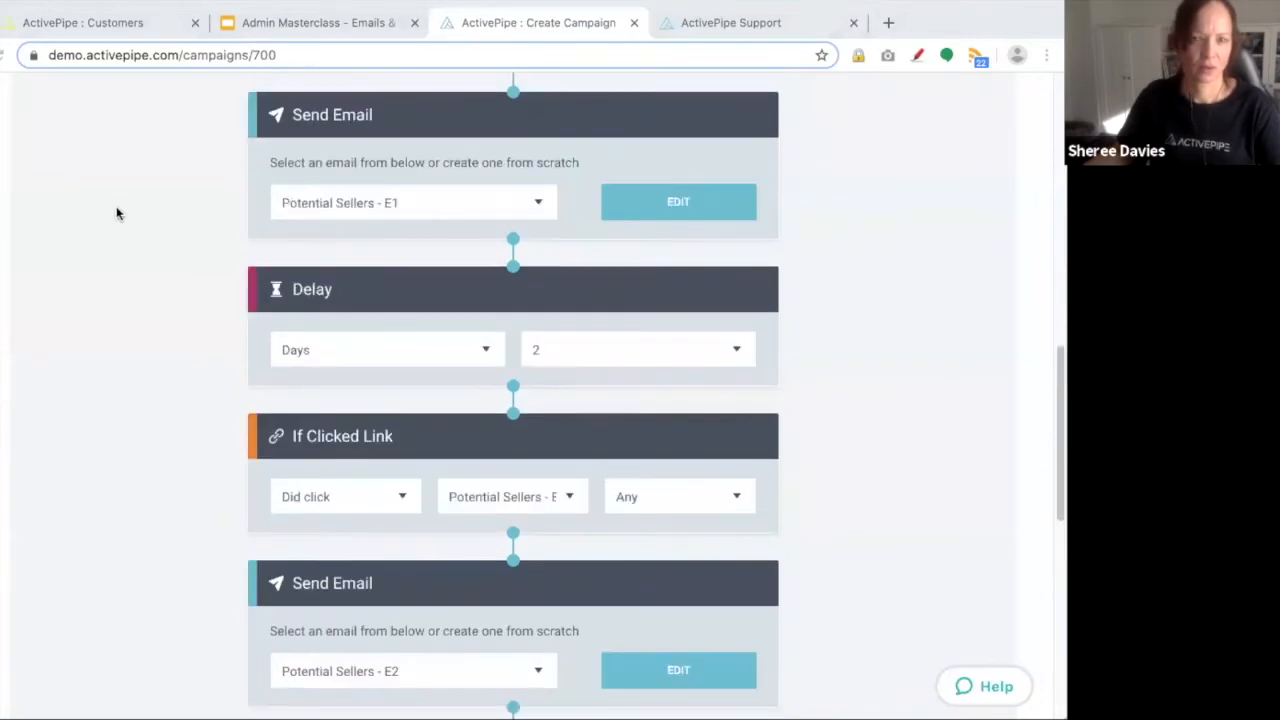
{"action": "scroll", "coordinate": [116, 213], "scroll_direction": "up", "scroll_amount": 2}
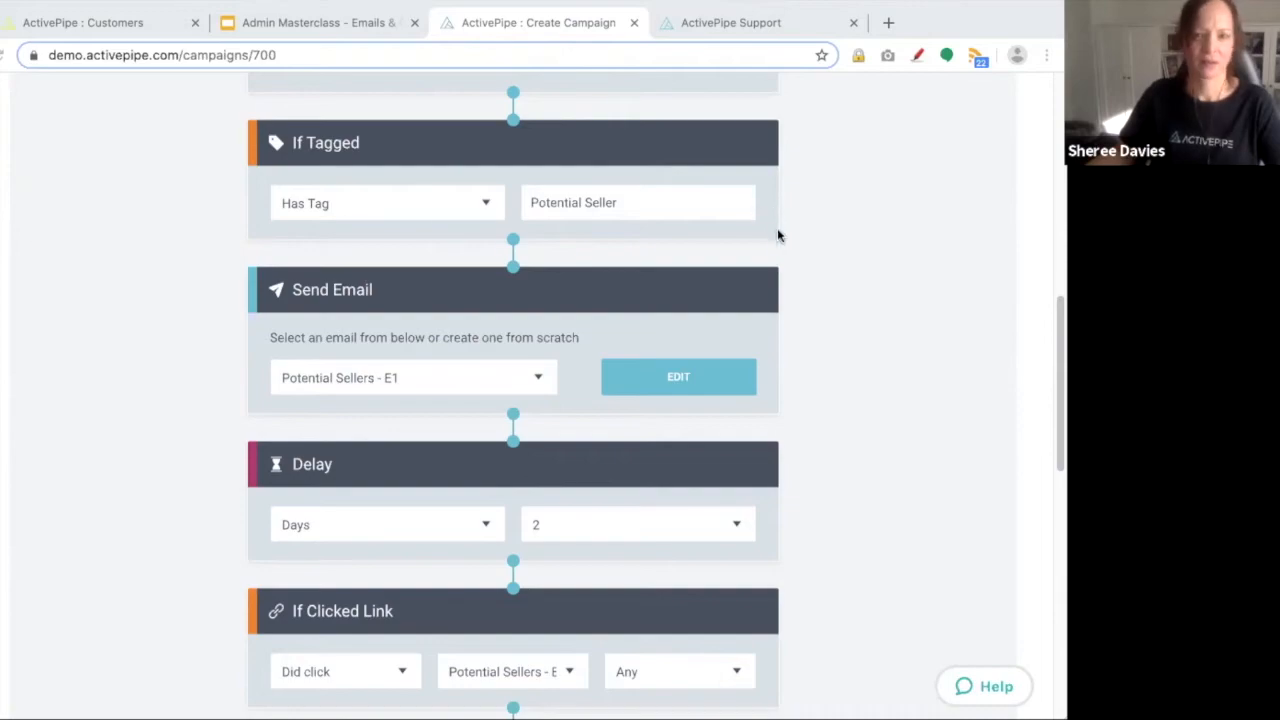
{"action": "scroll", "coordinate": [786, 285], "scroll_direction": "up", "scroll_amount": 8}
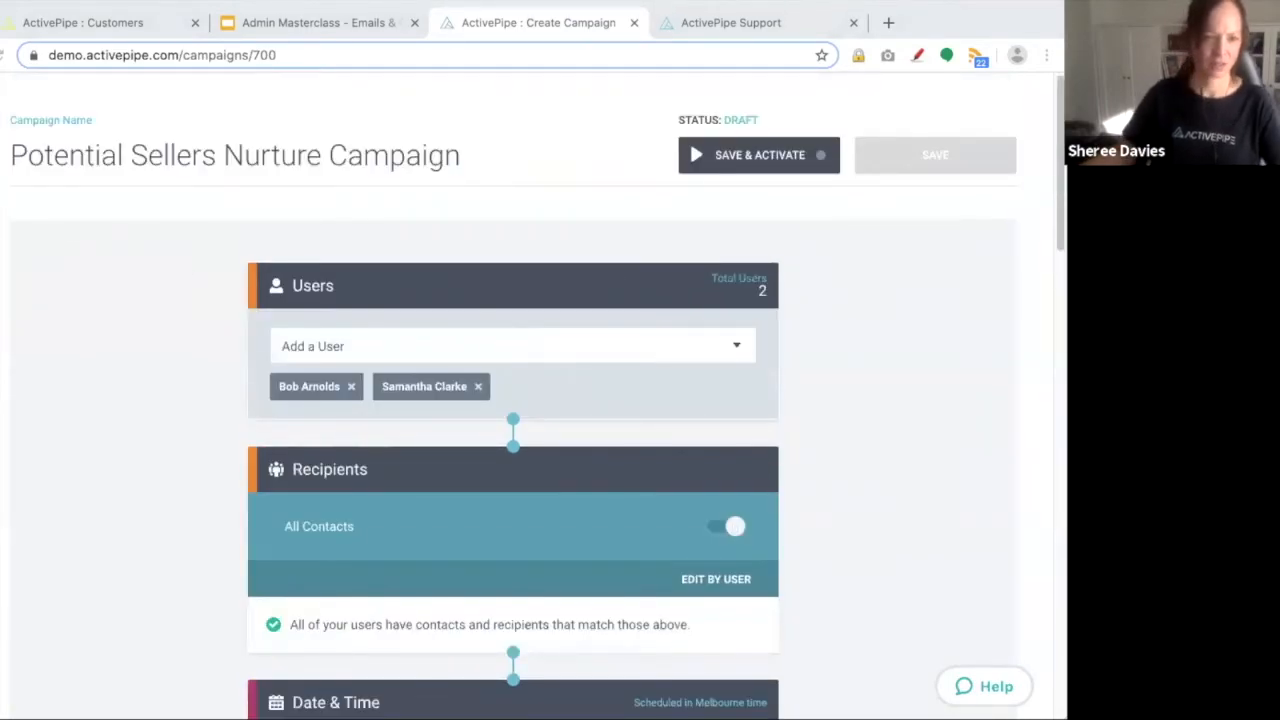
Open the campaign "PotentialSC - another way to do it" and examine its Tag Changed trigger and If Sent Email condition.
{"action": "left_click", "coordinate": [37, 294]}
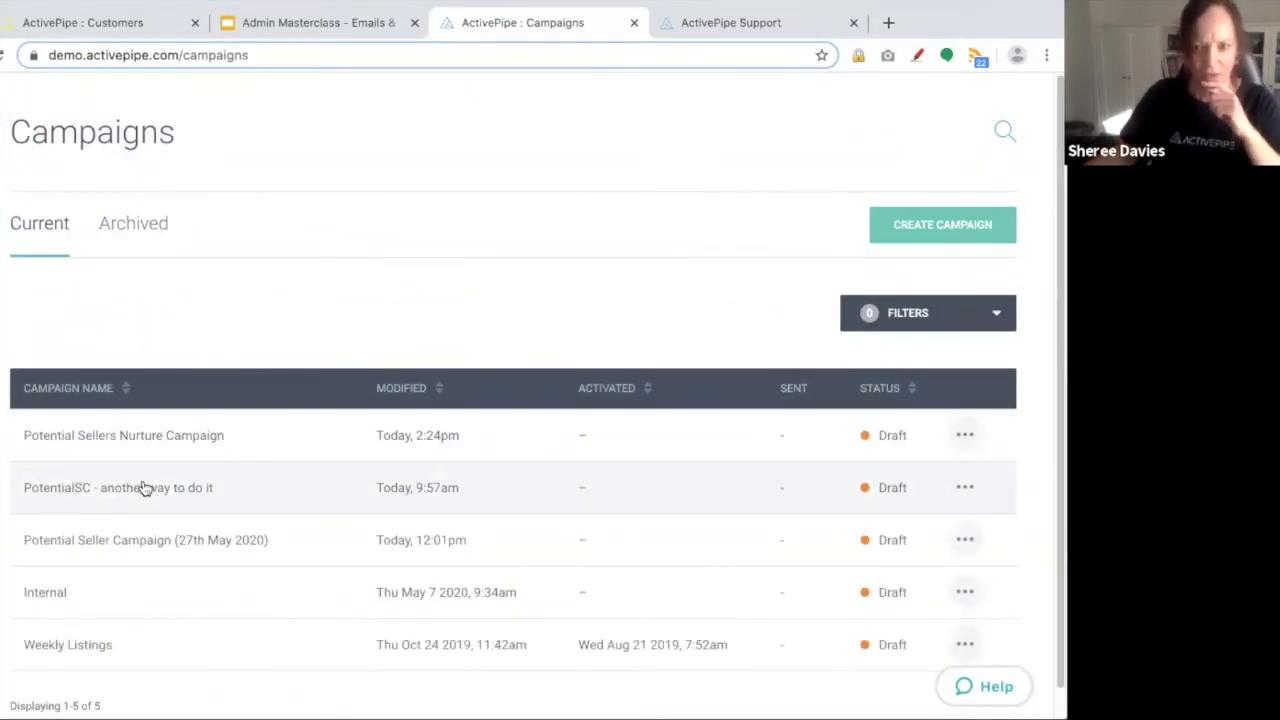
{"action": "left_click", "coordinate": [130, 489]}
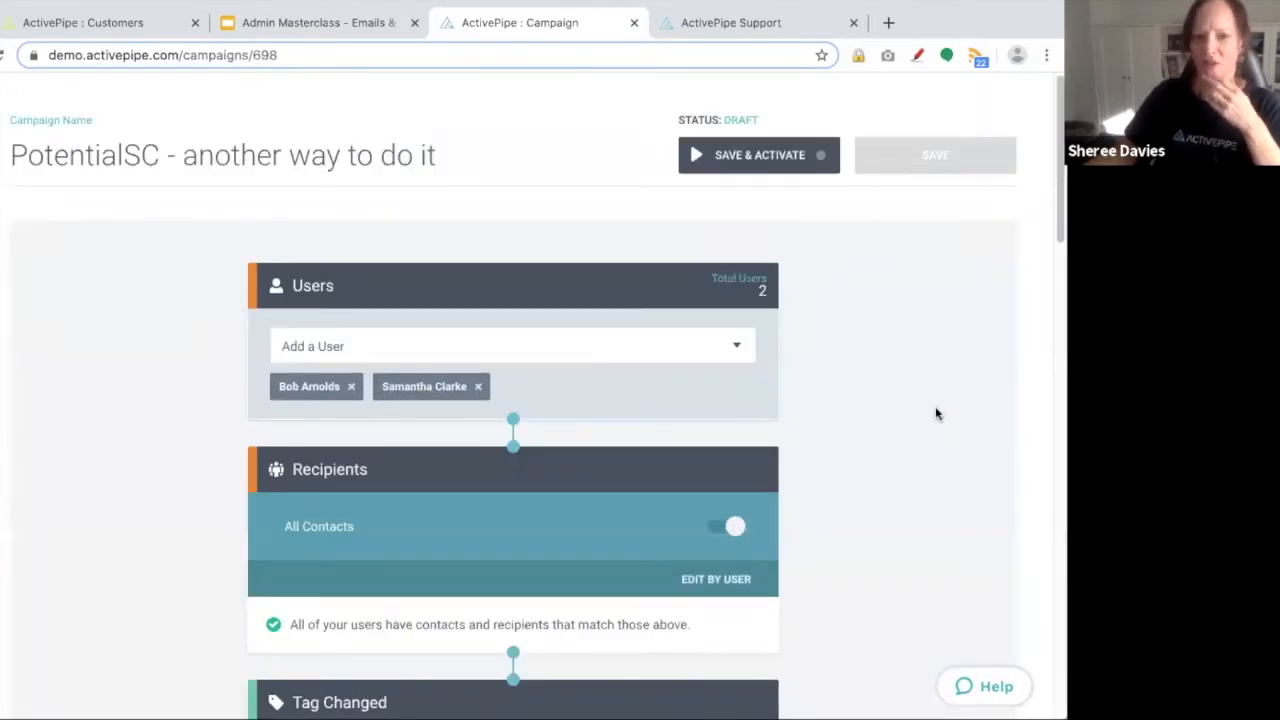
{"action": "scroll", "coordinate": [437, 155], "scroll_direction": "down", "scroll_amount": 2}
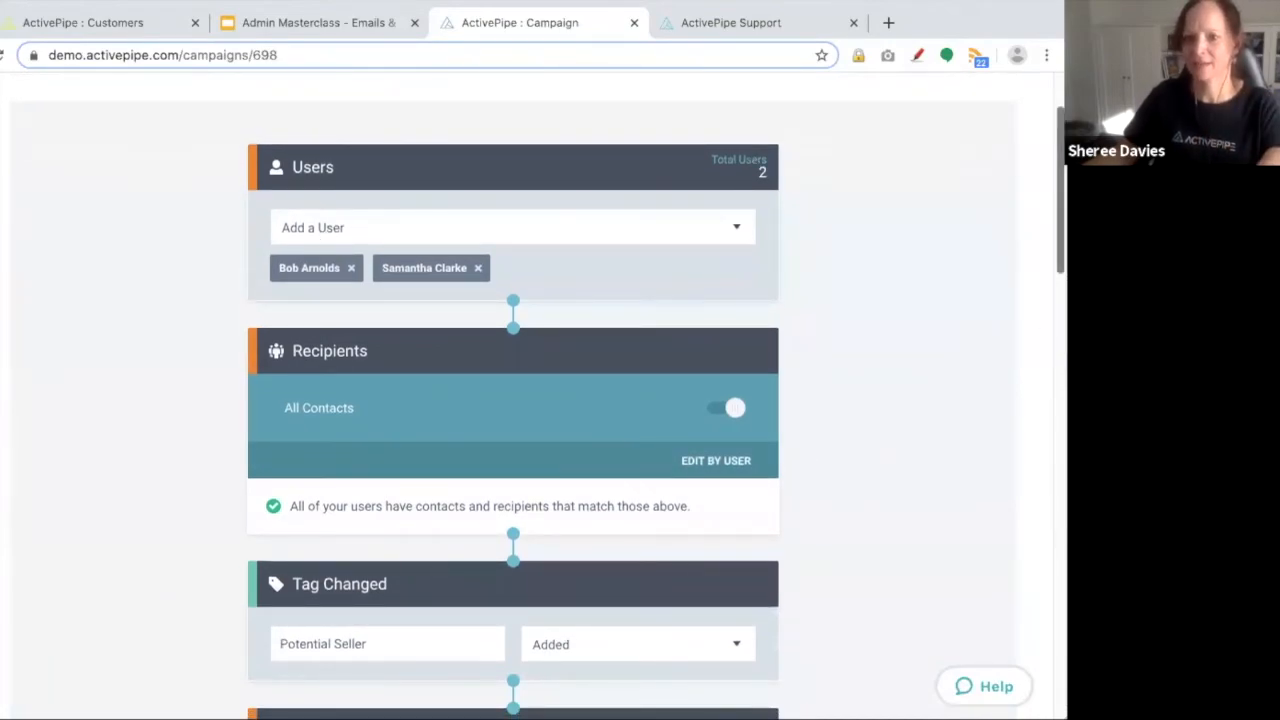
{"action": "scroll", "coordinate": [1058, 300], "scroll_direction": "down", "scroll_amount": 3}
{"action": "scroll", "coordinate": [1040, 330], "scroll_direction": "down", "scroll_amount": 1}
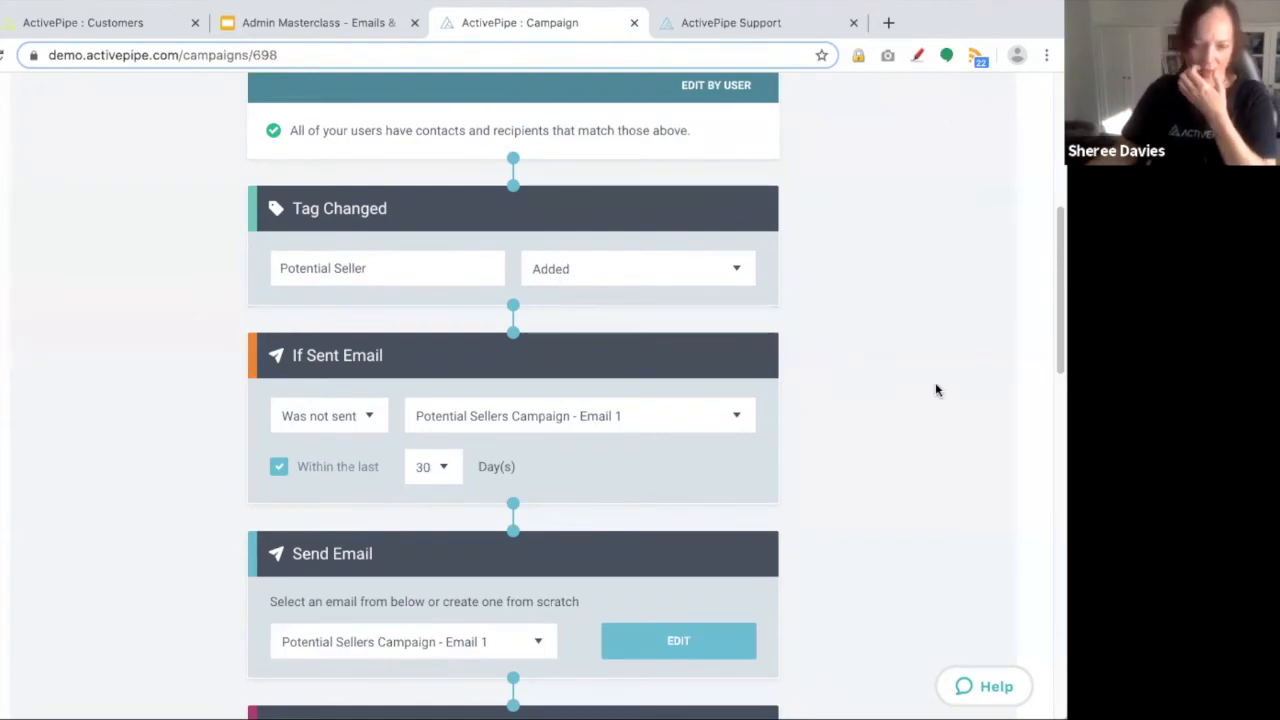
{"action": "scroll", "coordinate": [874, 388], "scroll_direction": "down", "scroll_amount": 2}
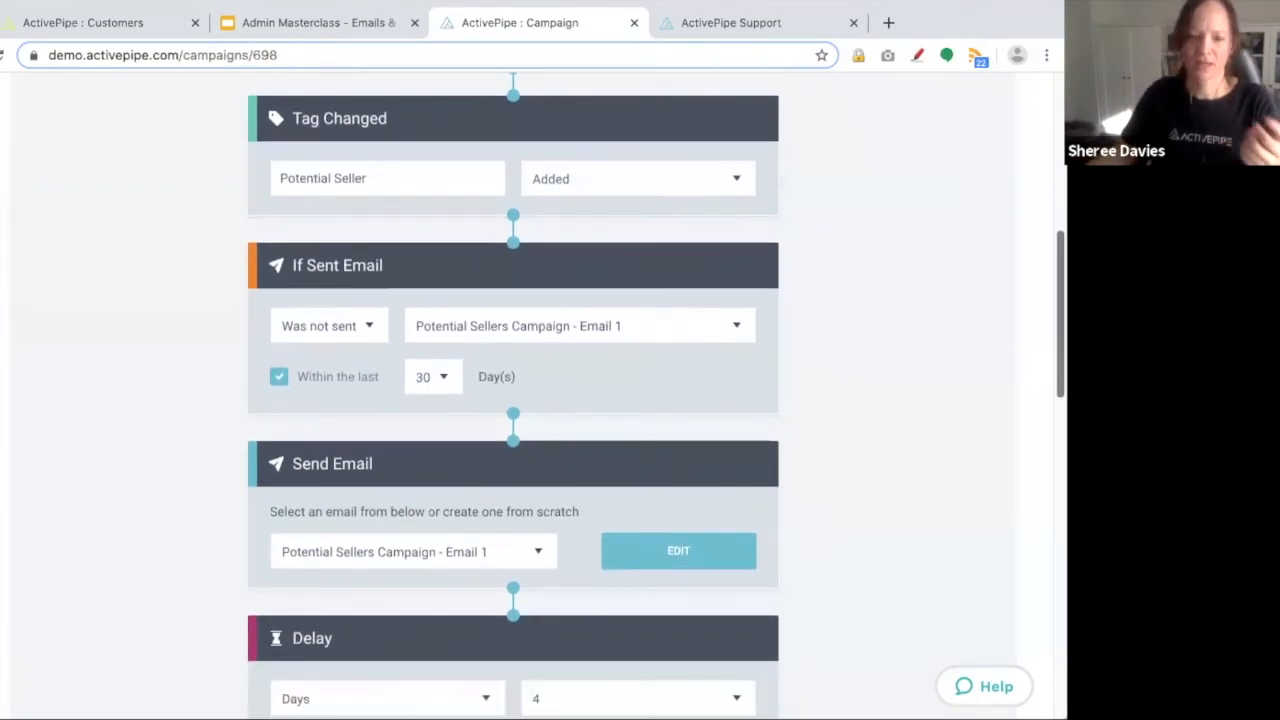
{"action": "scroll", "coordinate": [513, 400], "scroll_direction": "down", "scroll_amount": 1}
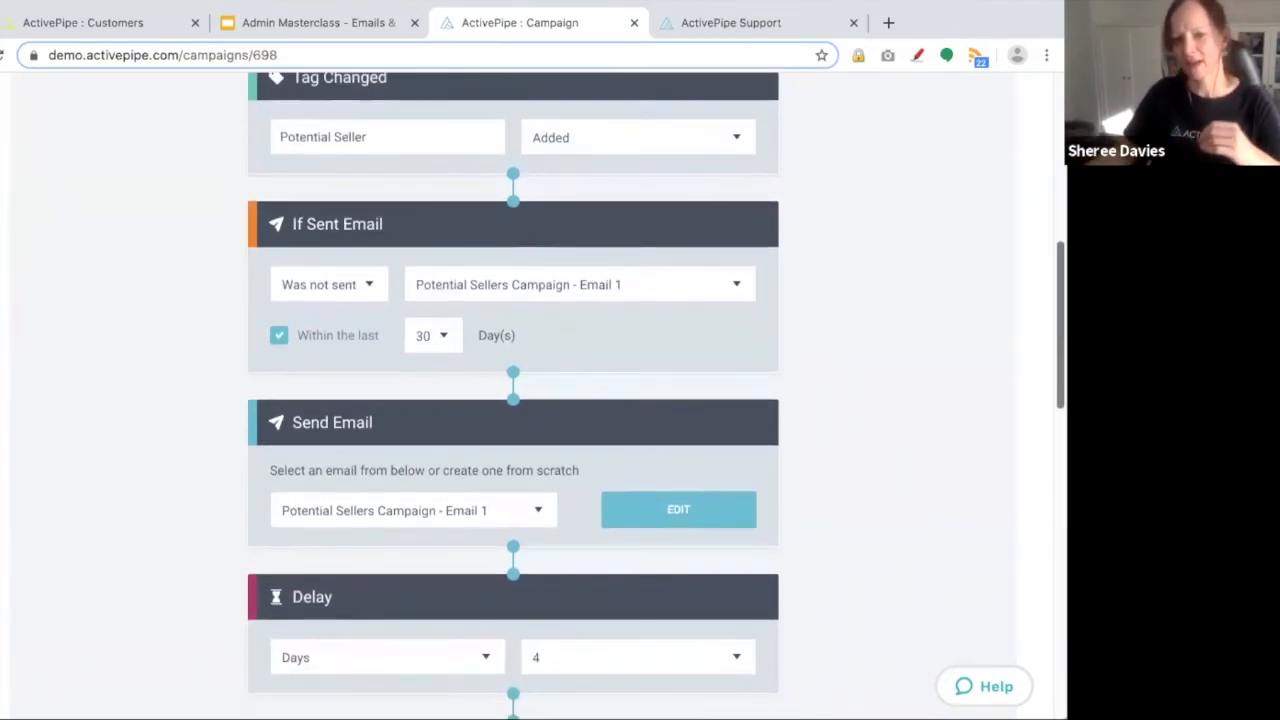
Examine the campaign's follow-up delays, emails and link conditions, including the If Tagged condition's options and tag before Email 3.
{"action": "scroll", "coordinate": [1045, 437], "scroll_direction": "down", "scroll_amount": 5}
{"action": "scroll", "coordinate": [1045, 437], "scroll_direction": "down", "scroll_amount": 5}
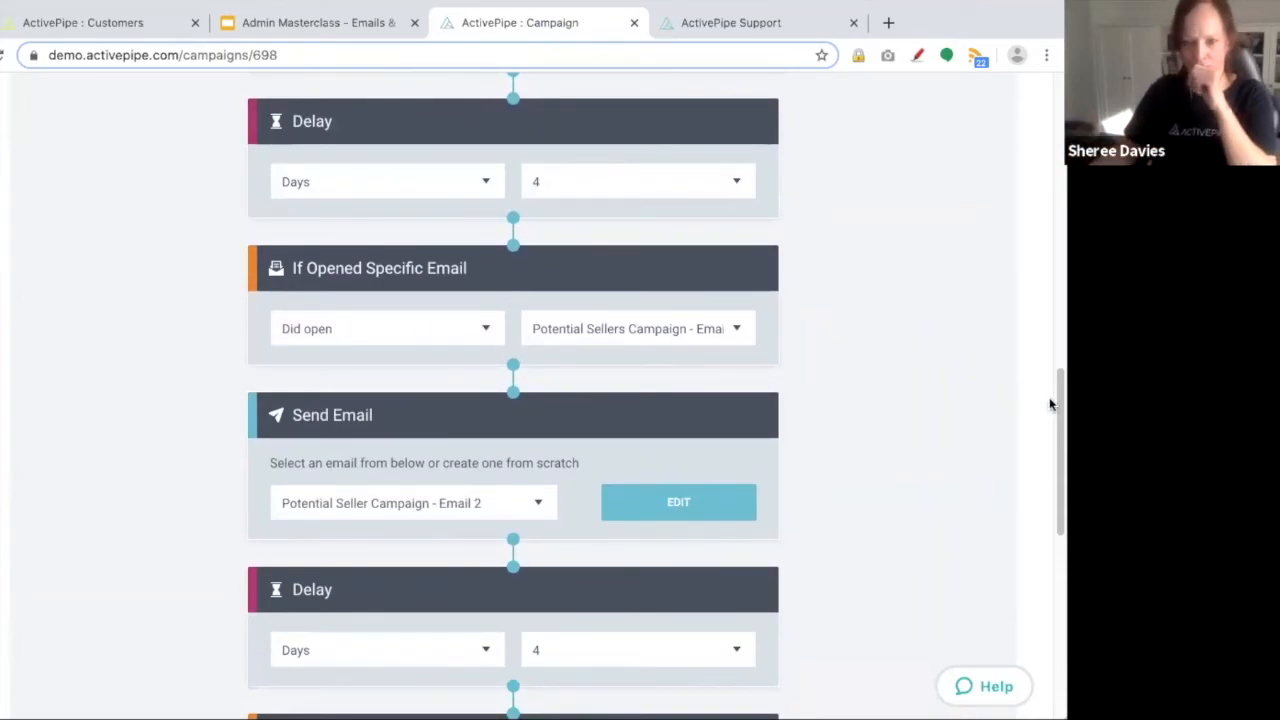
{"action": "scroll", "coordinate": [1050, 404], "scroll_direction": "down", "scroll_amount": 3}
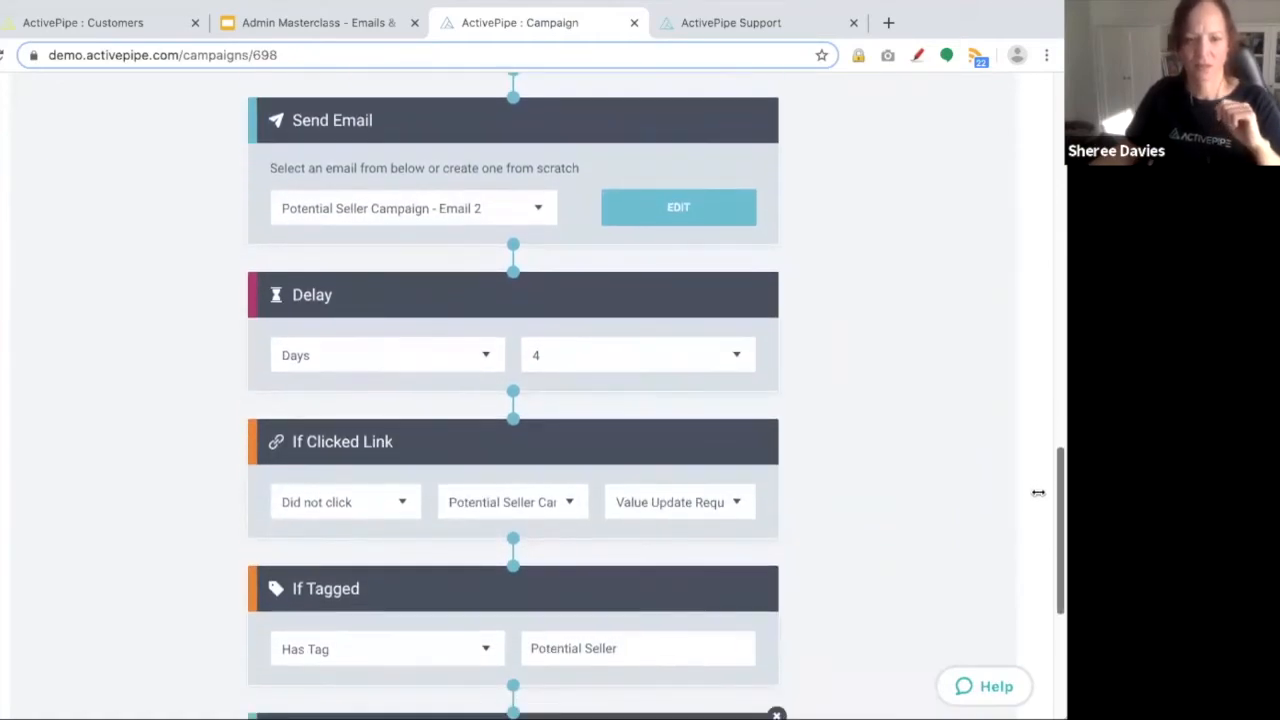
{"action": "scroll", "coordinate": [1038, 489], "scroll_direction": "down", "scroll_amount": 2}
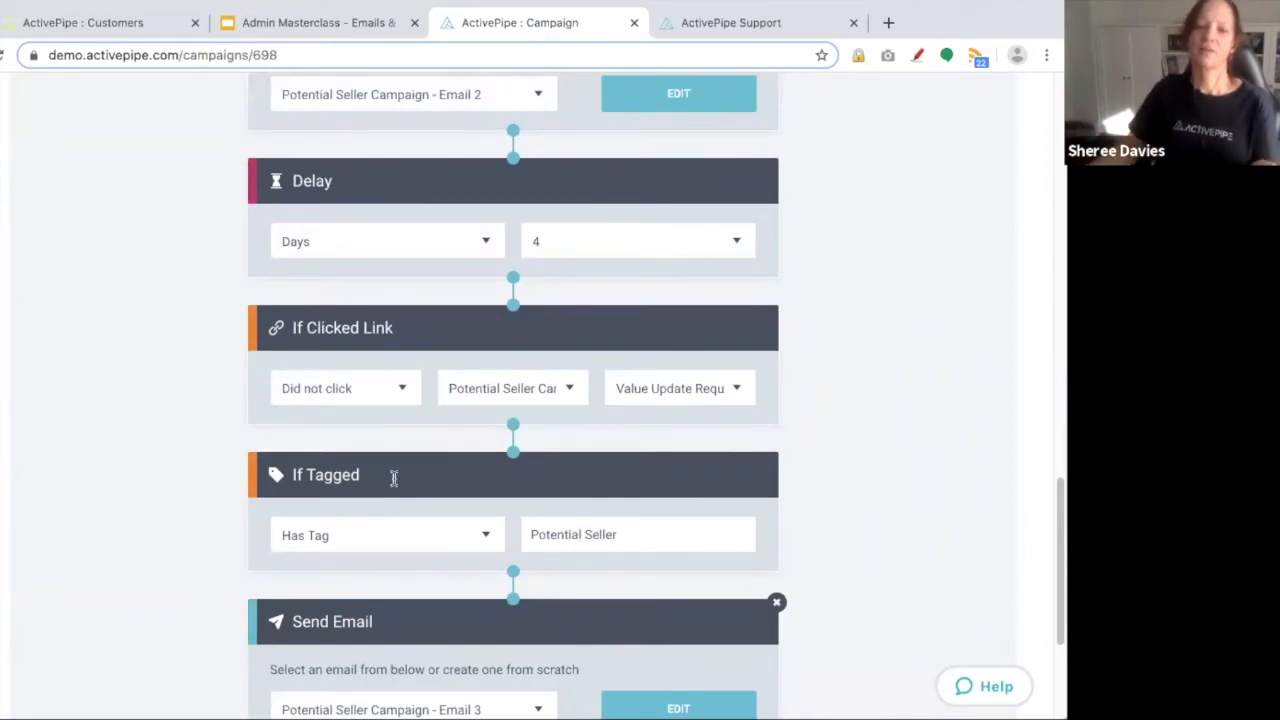
{"action": "left_click", "coordinate": [417, 536]}
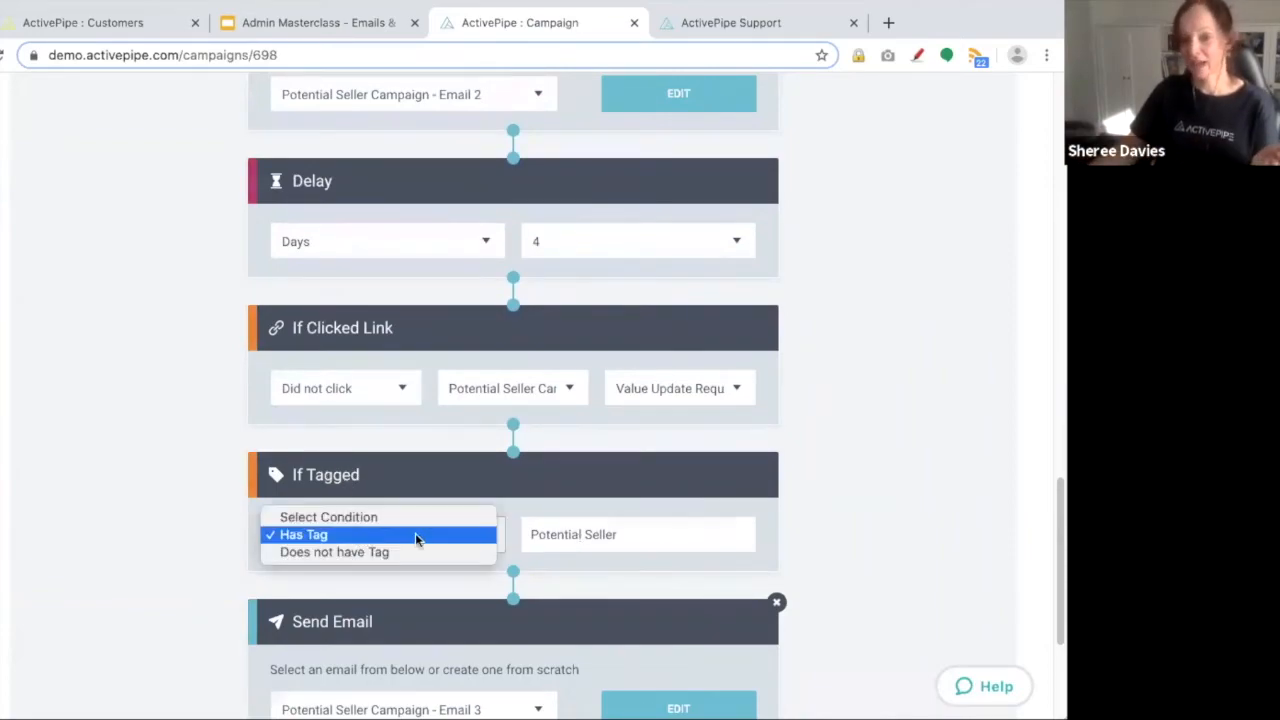
{"action": "left_click", "coordinate": [614, 532]}
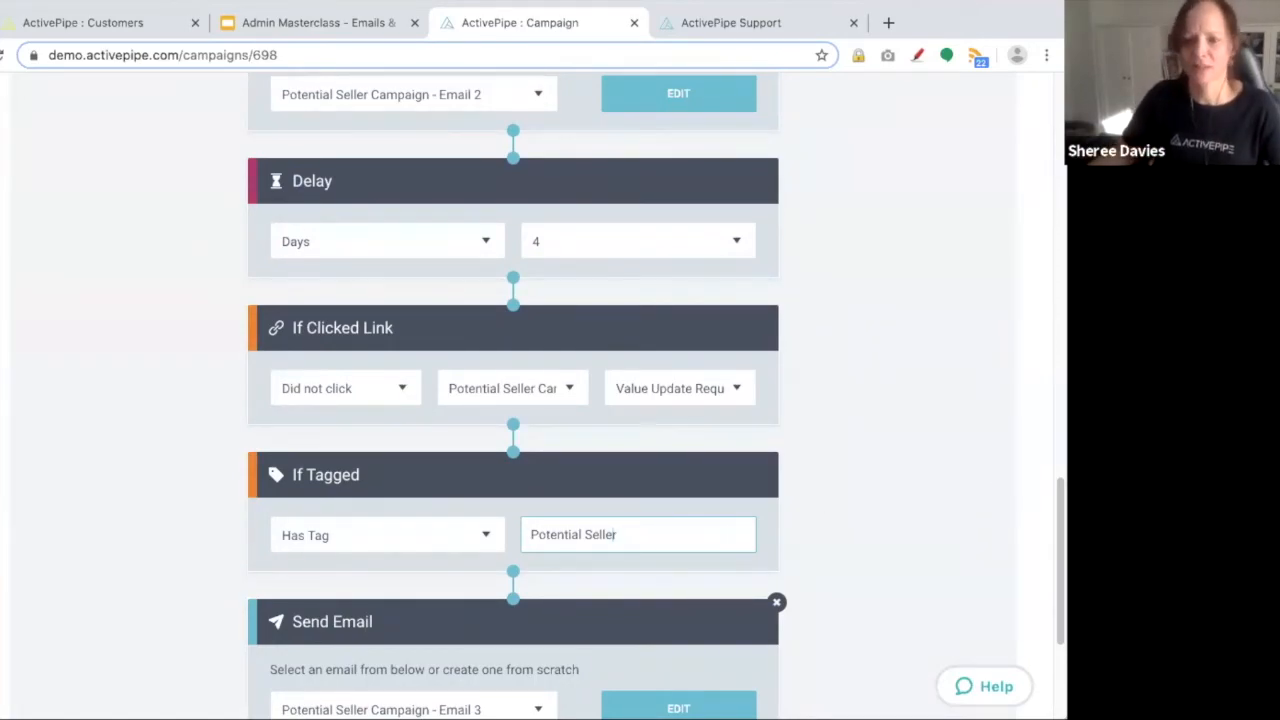
Try removing the Email 3 module and view which modules can follow the If Tagged condition.
{"action": "scroll", "coordinate": [1013, 497], "scroll_direction": "down", "scroll_amount": 3}
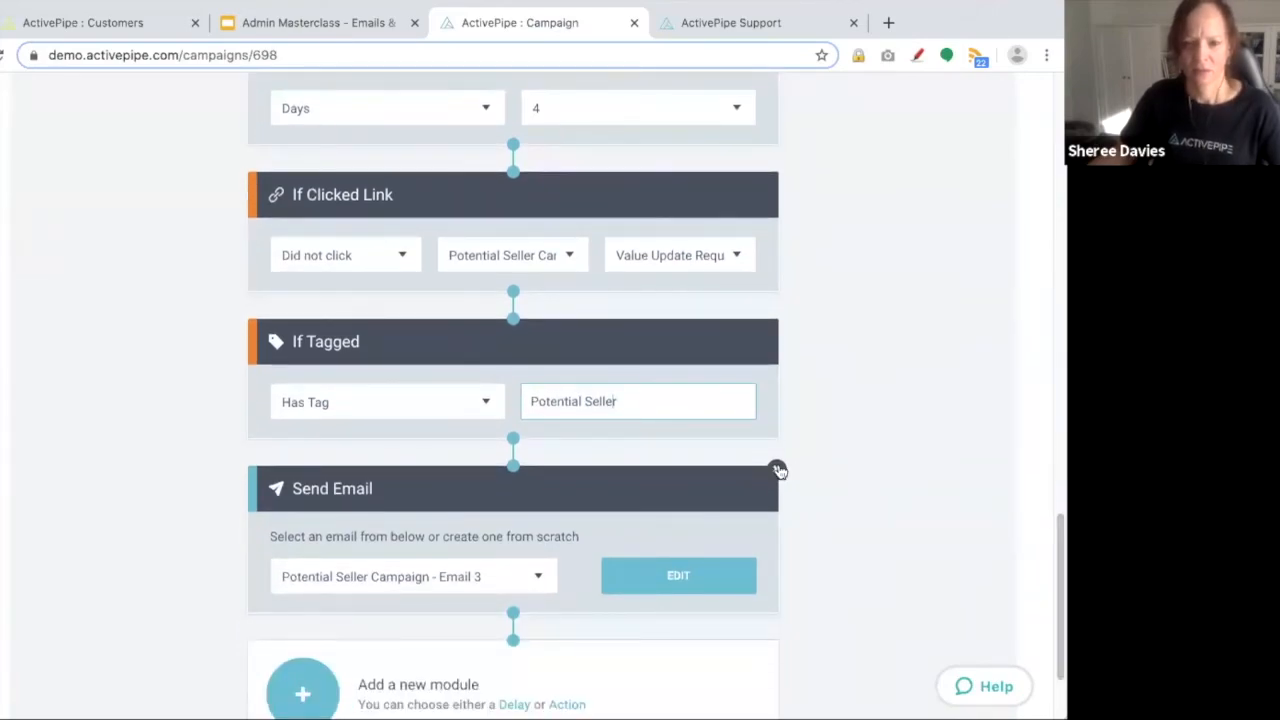
{"action": "left_click", "coordinate": [776, 476]}
{"action": "left_click", "coordinate": [606, 530]}
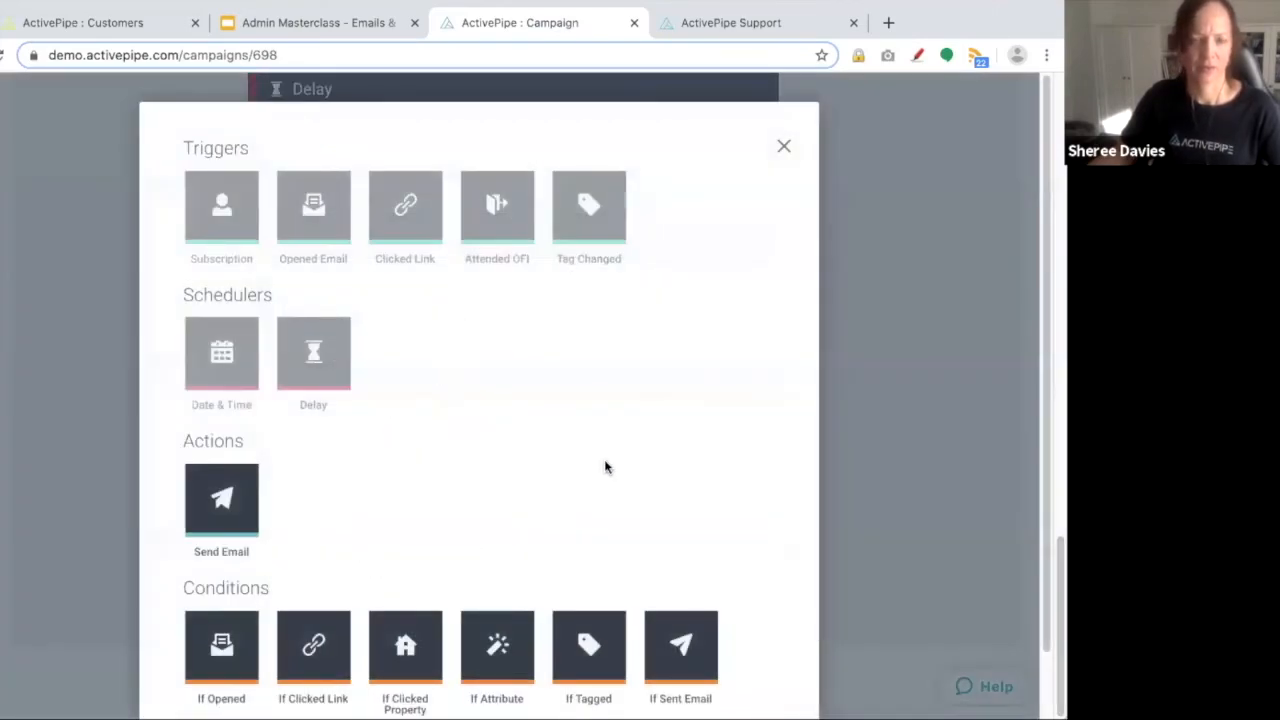
{"action": "left_click", "coordinate": [785, 146]}
Leave the campaign without saving the changes and create a new campaign named "webinar".
{"action": "left_click", "coordinate": [60, 298]}
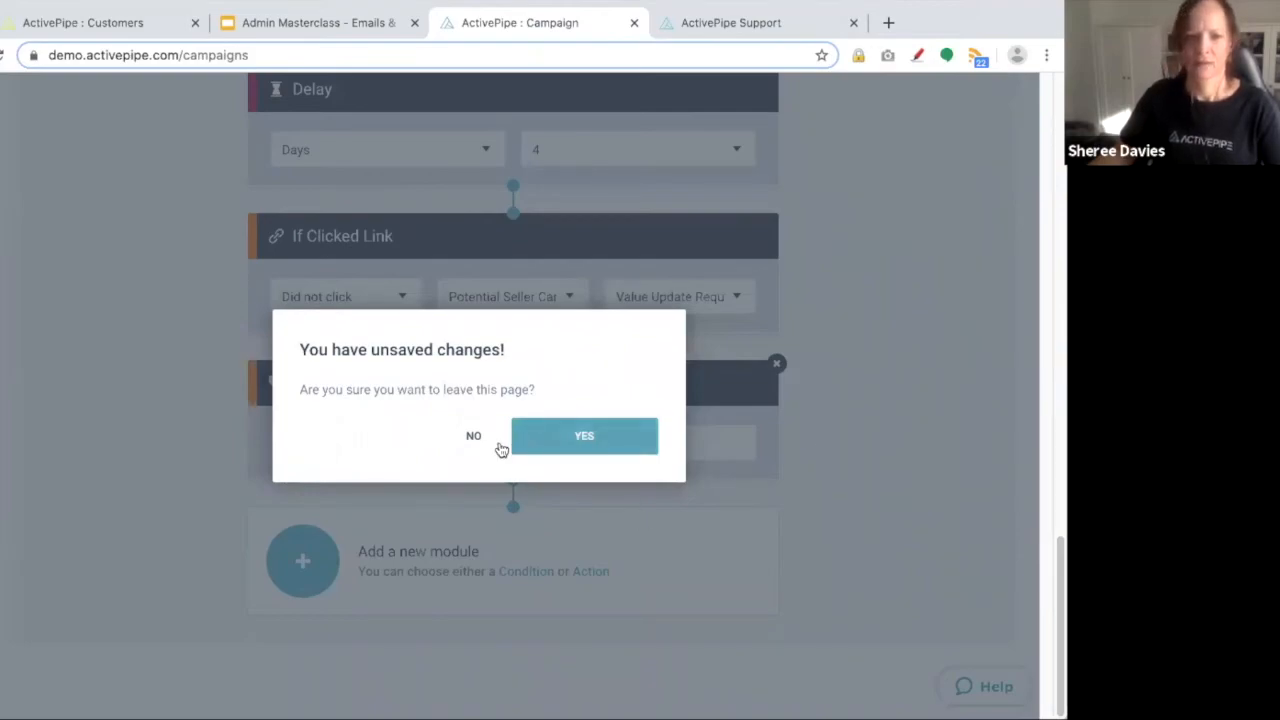
{"action": "left_click", "coordinate": [563, 440]}
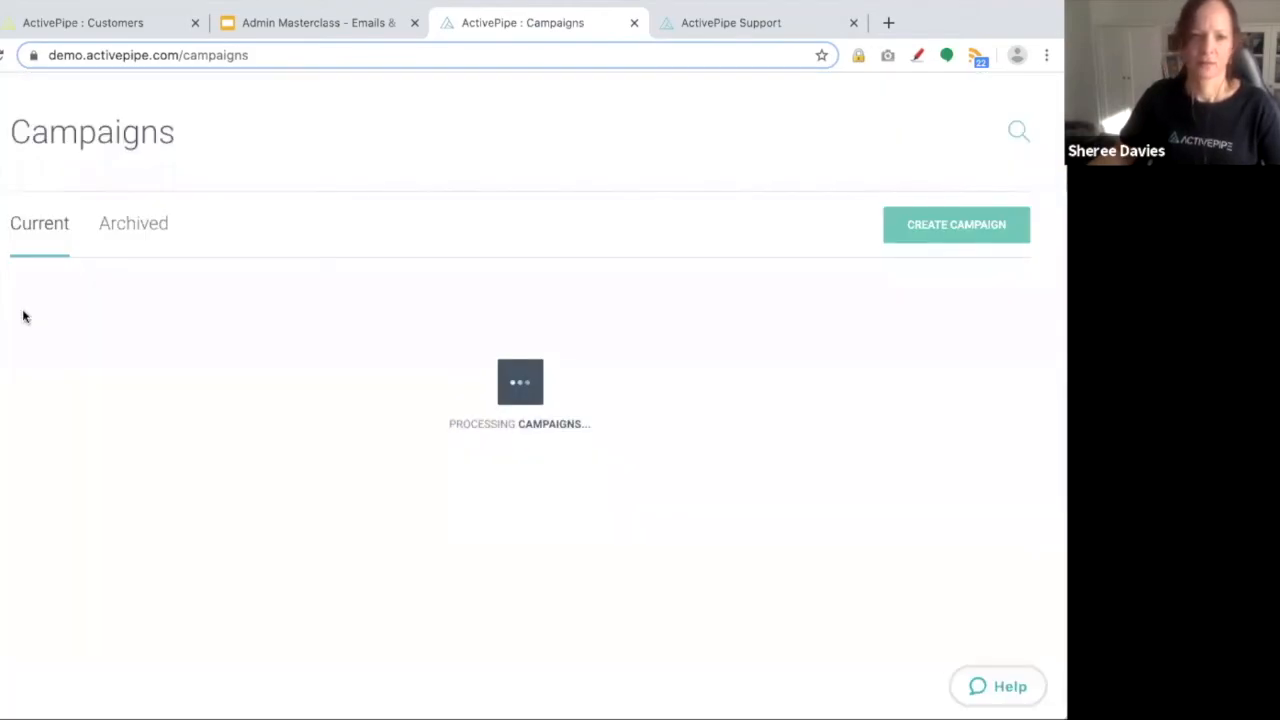
{"action": "left_click", "coordinate": [948, 228]}
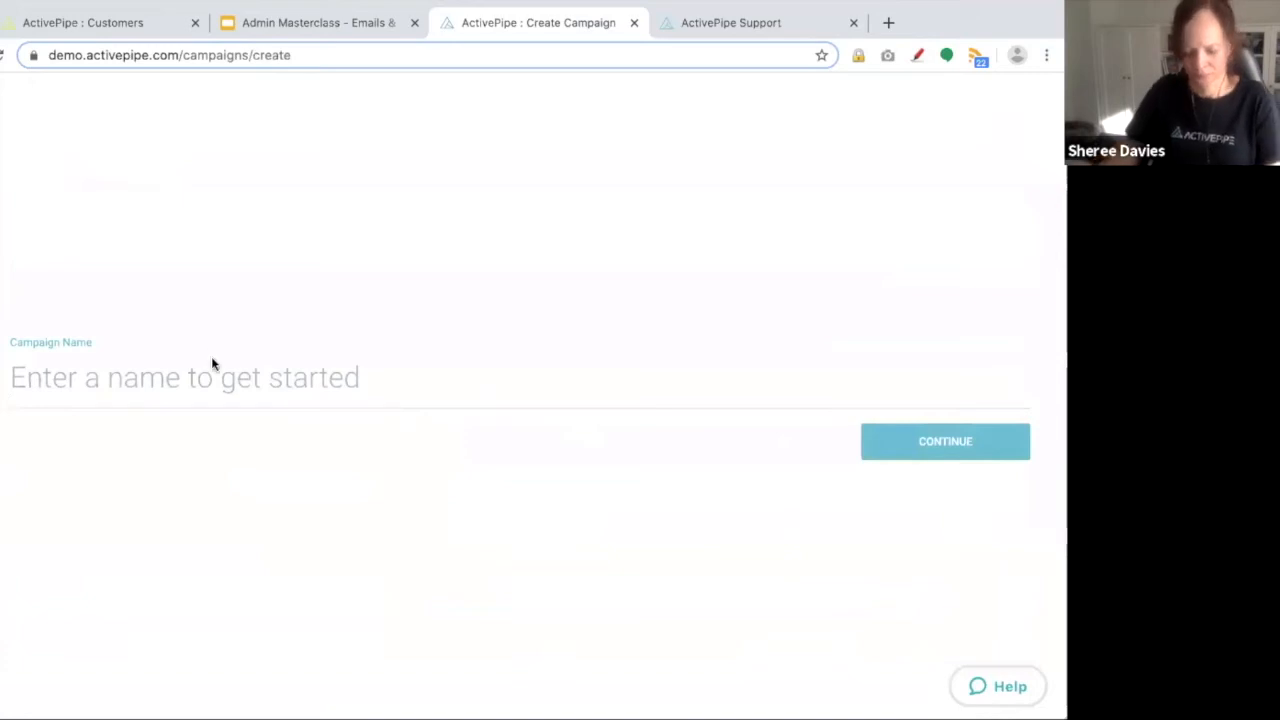
{"action": "type", "text": "web"}
{"action": "key", "text": "BackSpace"}
{"action": "key", "text": "BackSpace"}
{"action": "type", "text": "ebinar"}
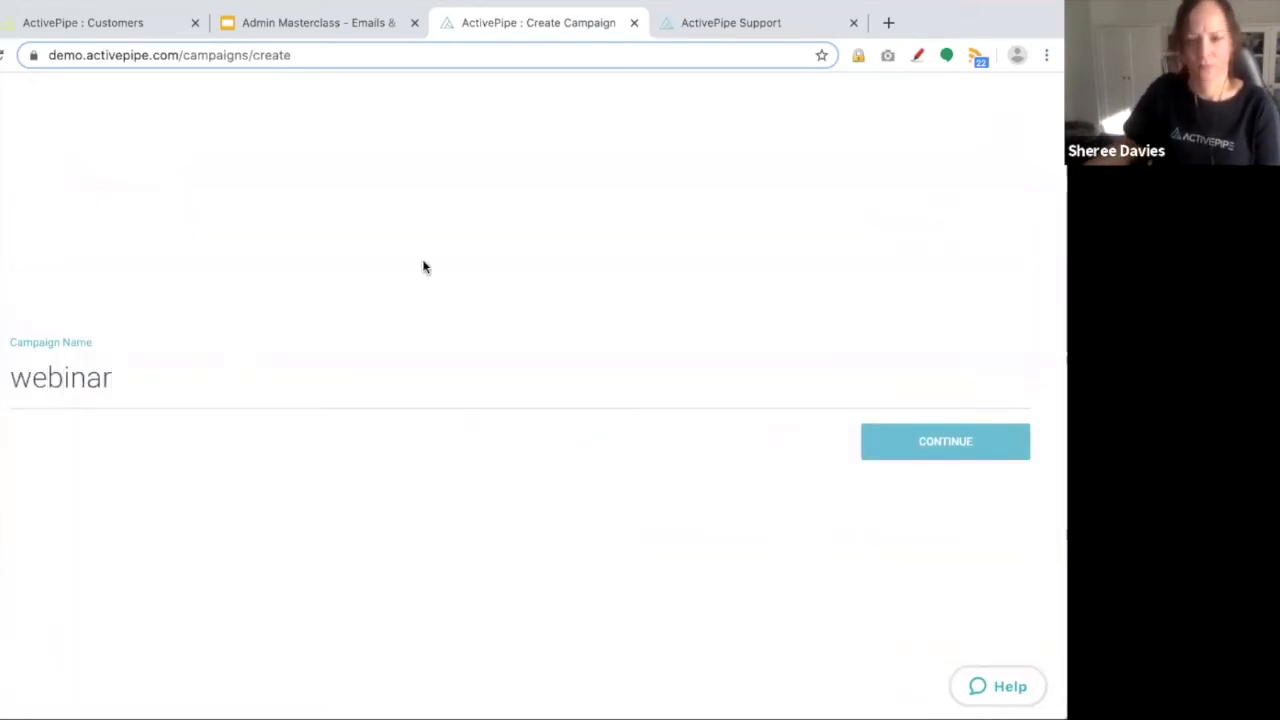
{"action": "left_click", "coordinate": [938, 446]}
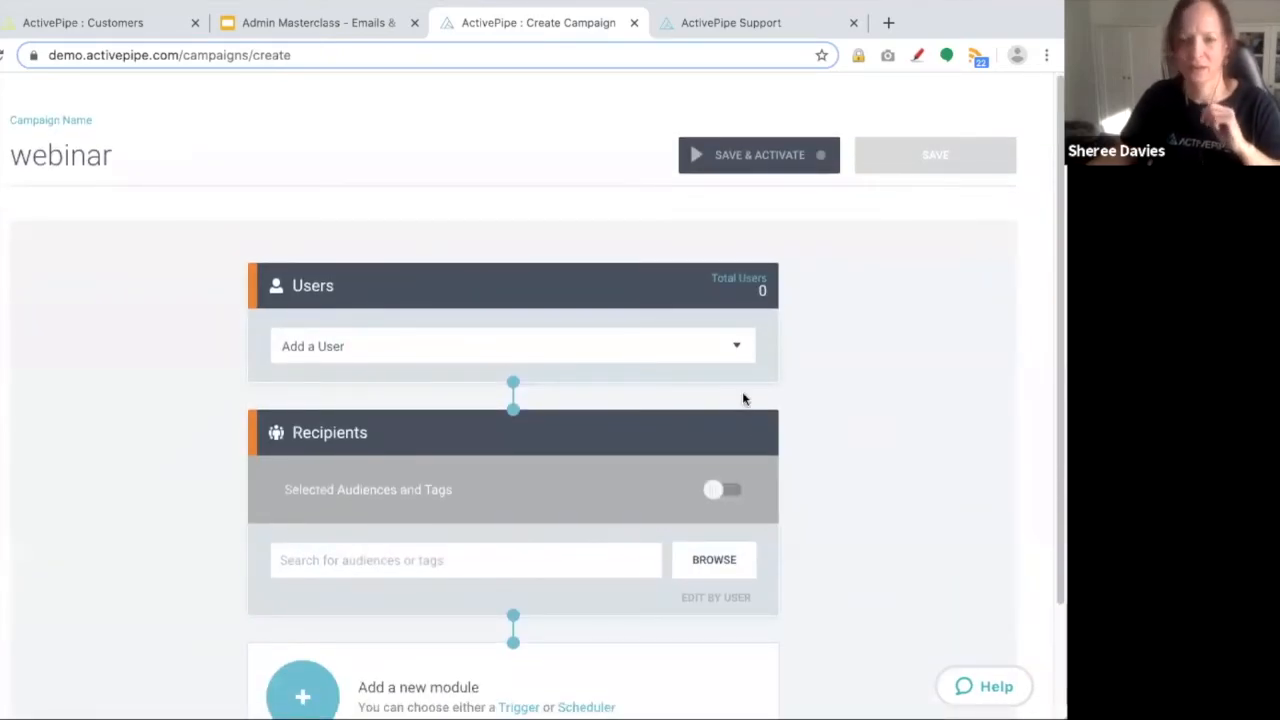
Add a Date & Time scheduler module after the Recipients module in the webinar campaign.
{"action": "scroll", "coordinate": [770, 440], "scroll_direction": "down", "scroll_amount": 1}
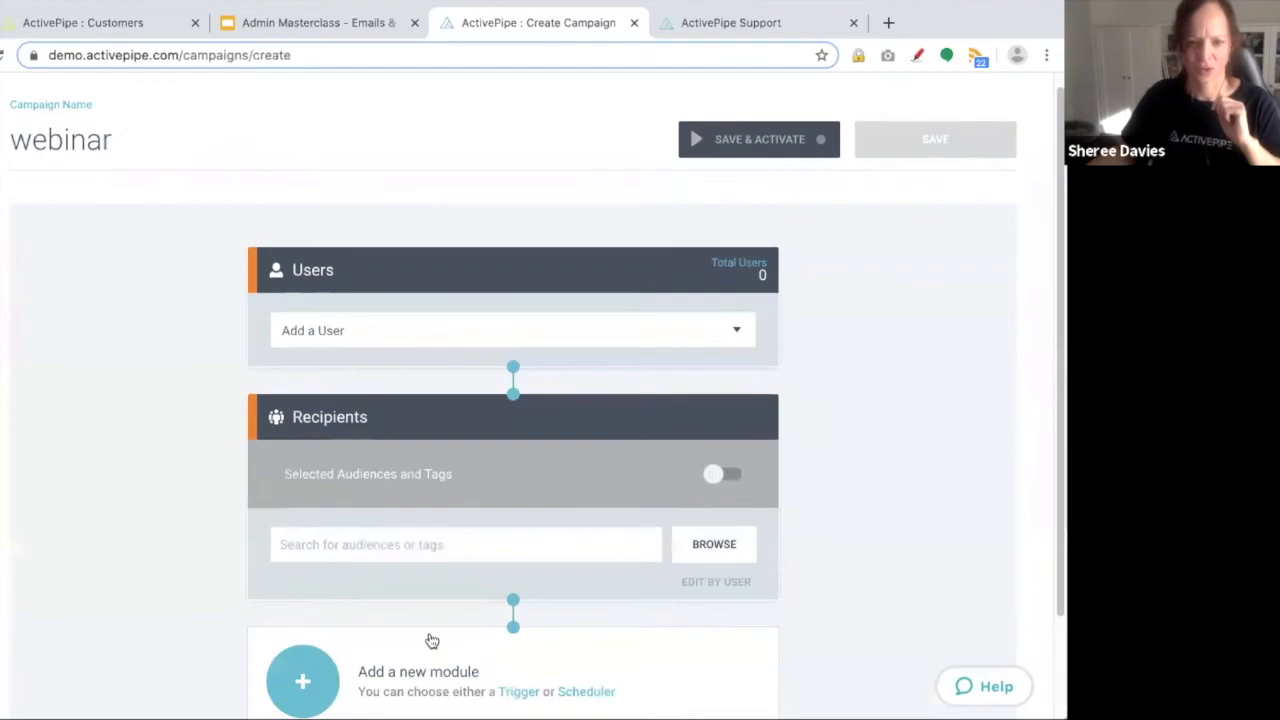
{"action": "left_click", "coordinate": [529, 612]}
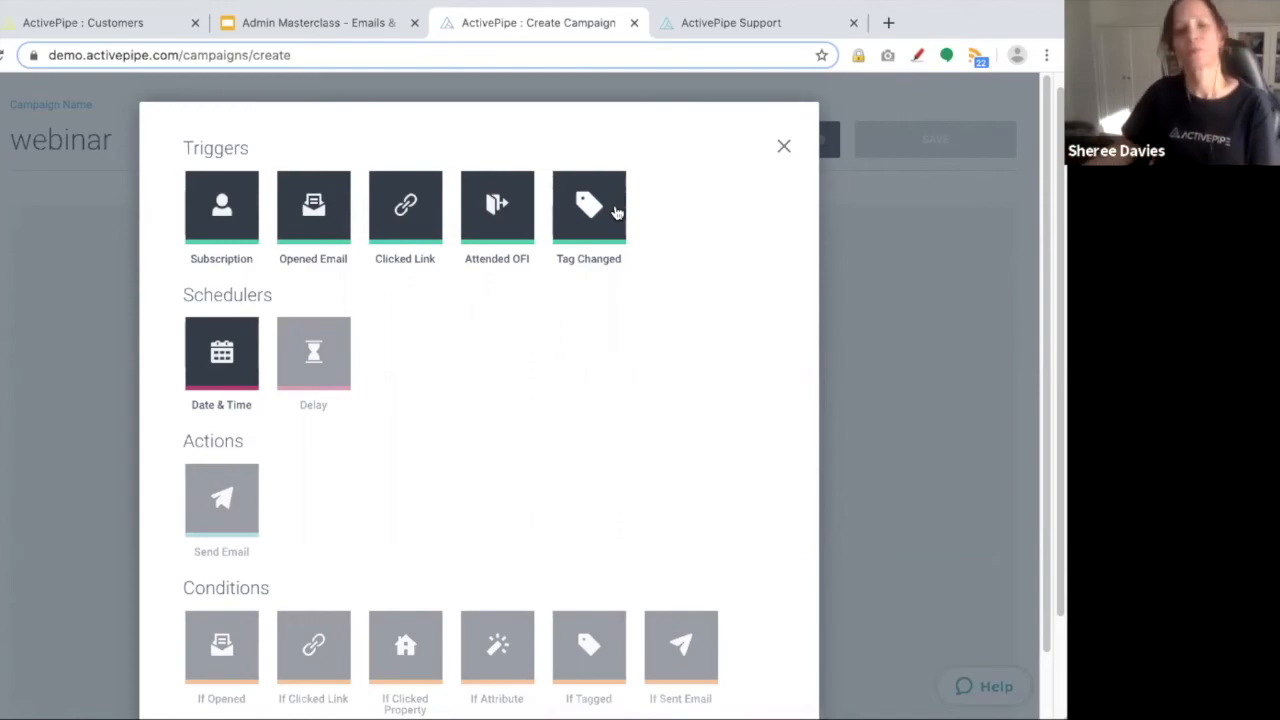
{"action": "left_click", "coordinate": [221, 352]}
Add an If Opened condition after the Date & Time scheduler and view its condition options.
{"action": "scroll", "coordinate": [718, 432], "scroll_direction": "down", "scroll_amount": 3}
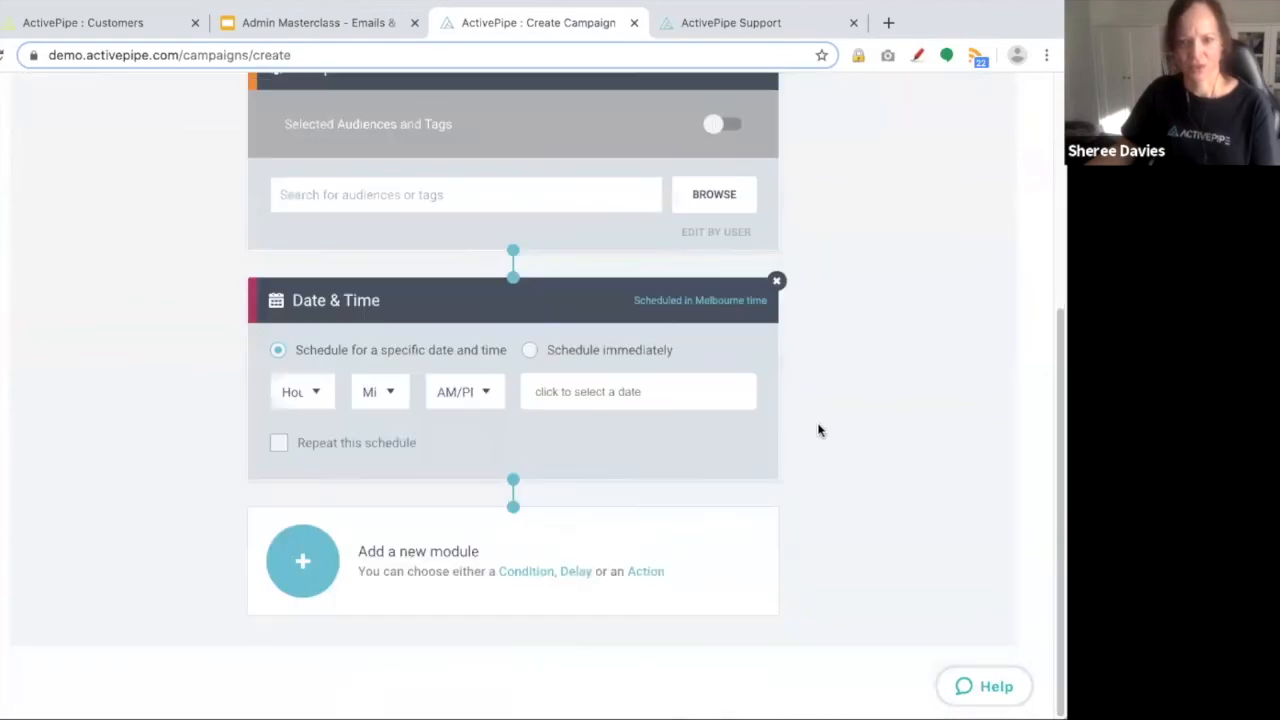
{"action": "left_click", "coordinate": [683, 565]}
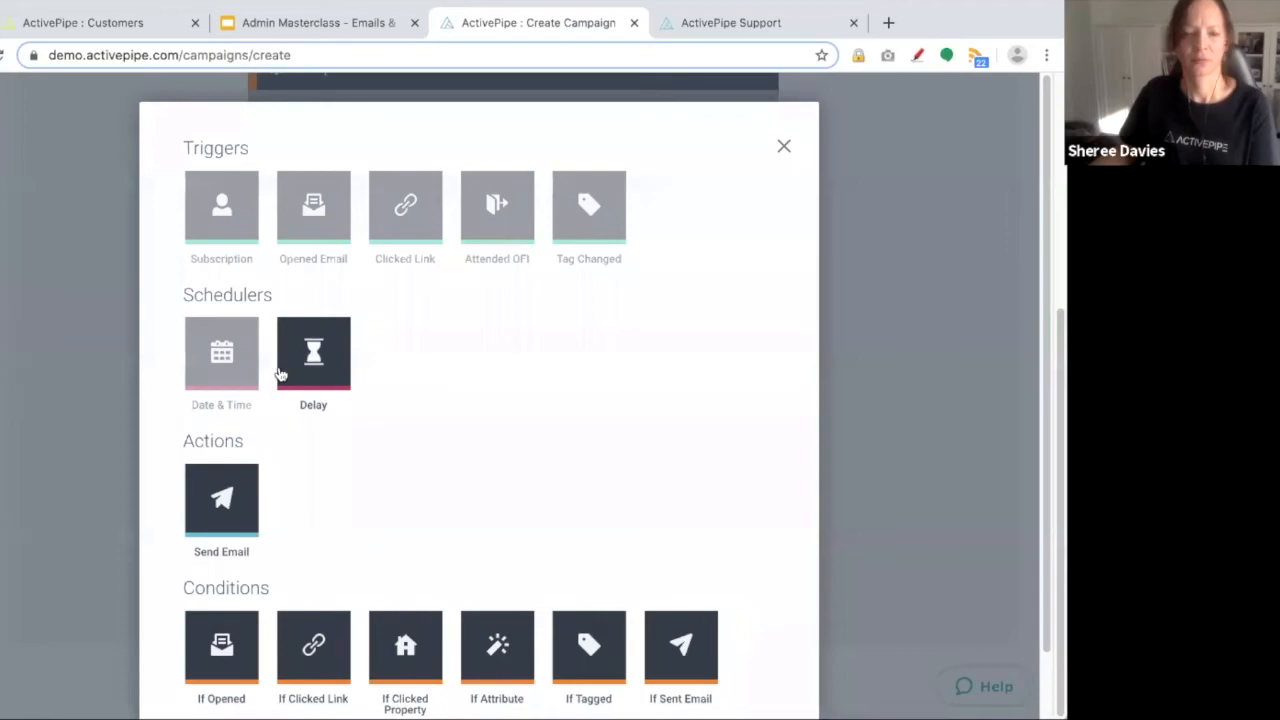
{"action": "scroll", "coordinate": [518, 533], "scroll_direction": "down", "scroll_amount": 2}
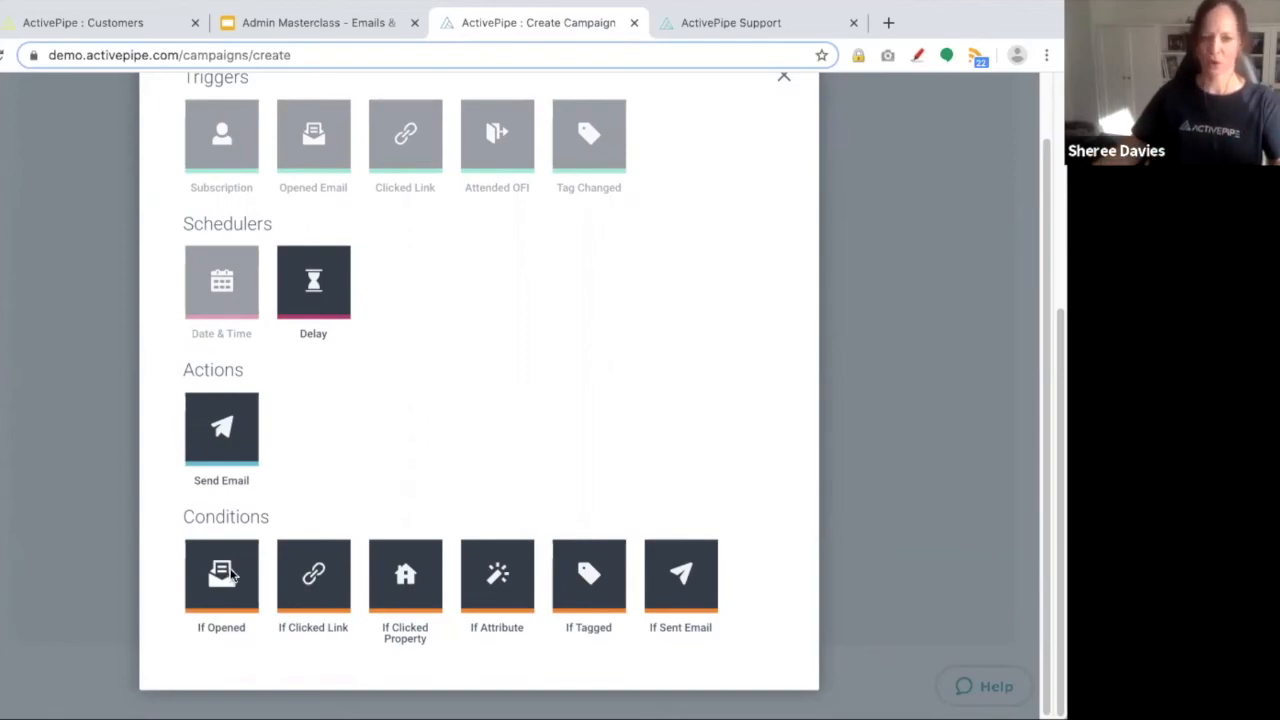
{"action": "left_click", "coordinate": [231, 577]}
{"action": "left_click", "coordinate": [378, 589]}
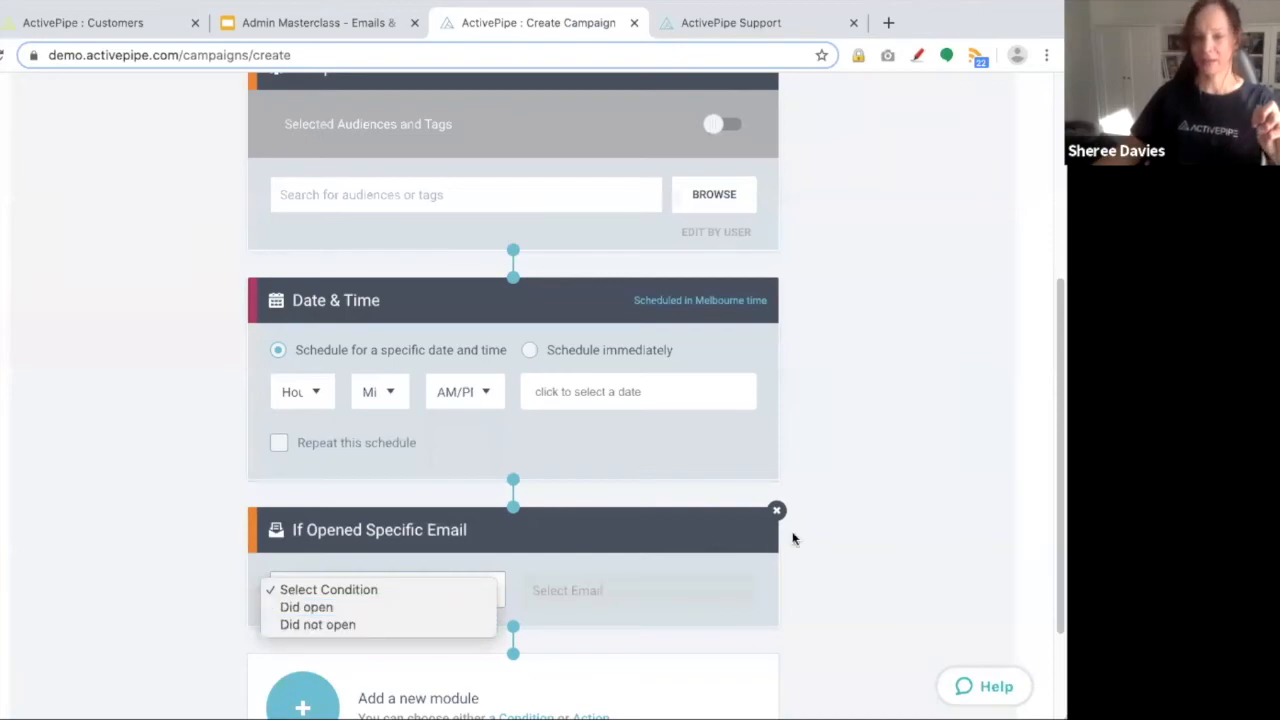
{"action": "left_click", "coordinate": [777, 510]}
Try an If Clicked Link condition below the If Opened condition, viewing its condition options before removing the module.
{"action": "left_click", "coordinate": [355, 692]}
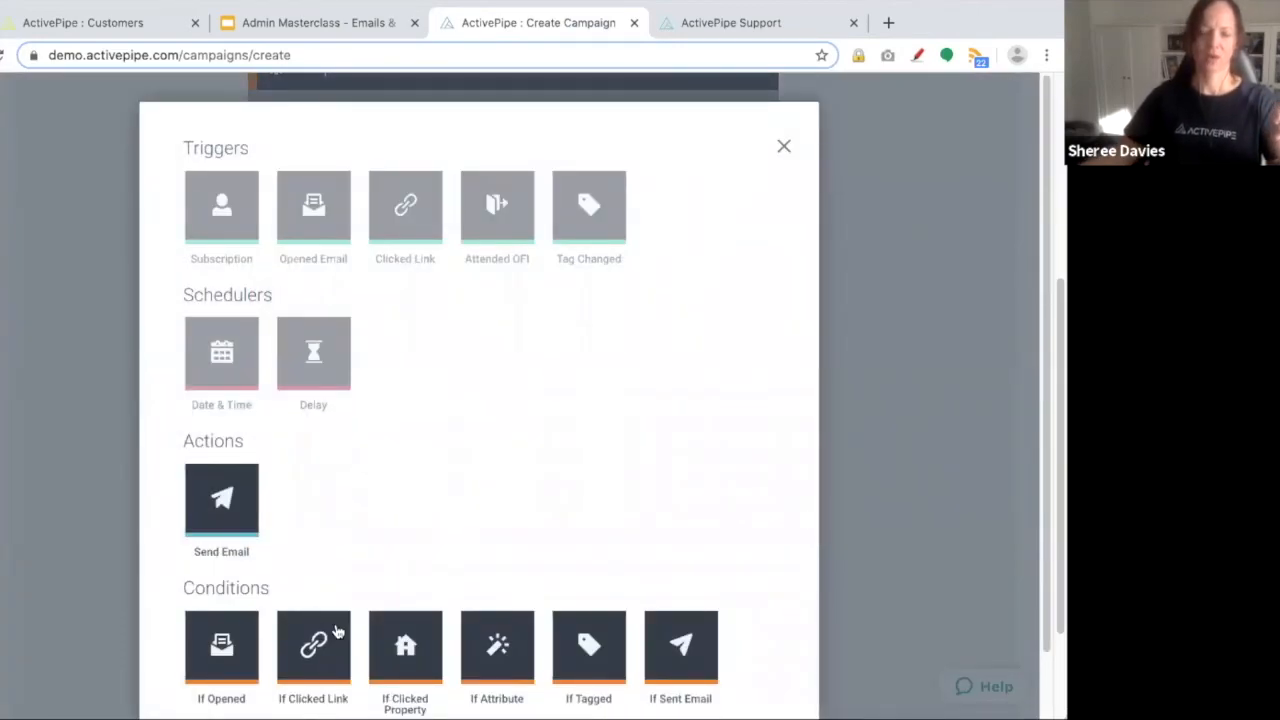
{"action": "left_click", "coordinate": [330, 646]}
{"action": "scroll", "coordinate": [562, 522], "scroll_direction": "down", "scroll_amount": 1}
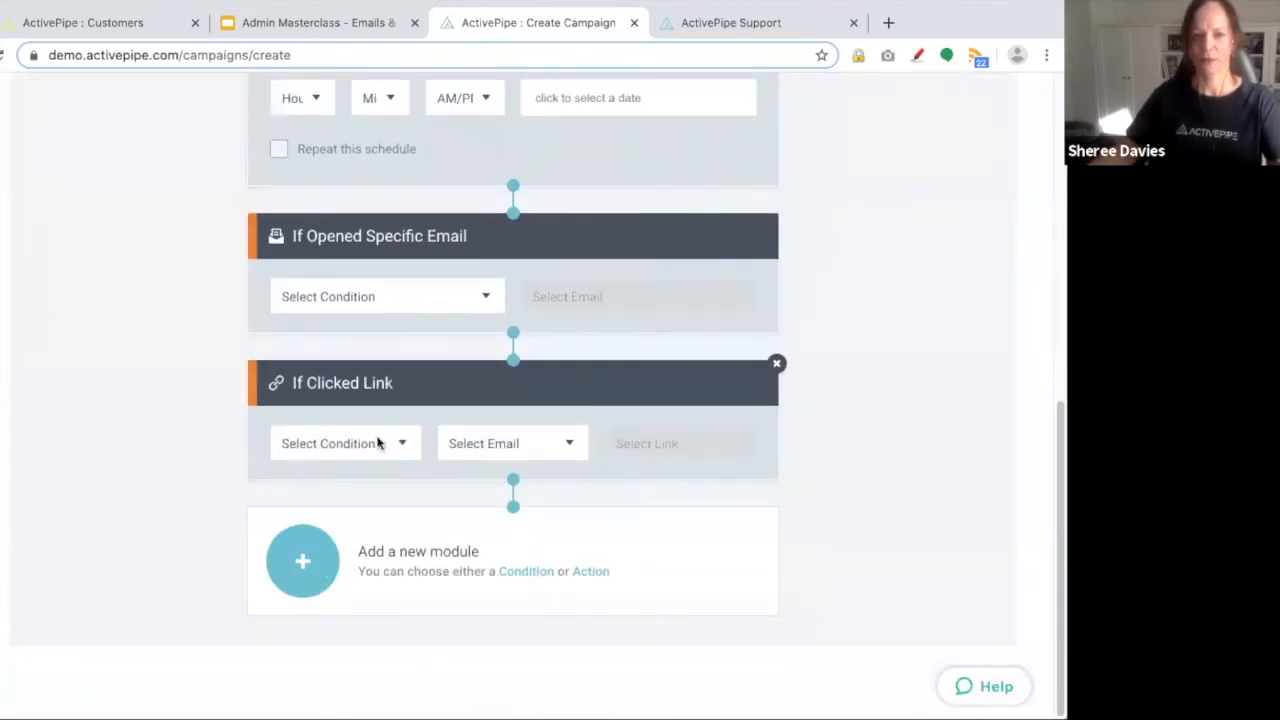
{"action": "left_click", "coordinate": [376, 437]}
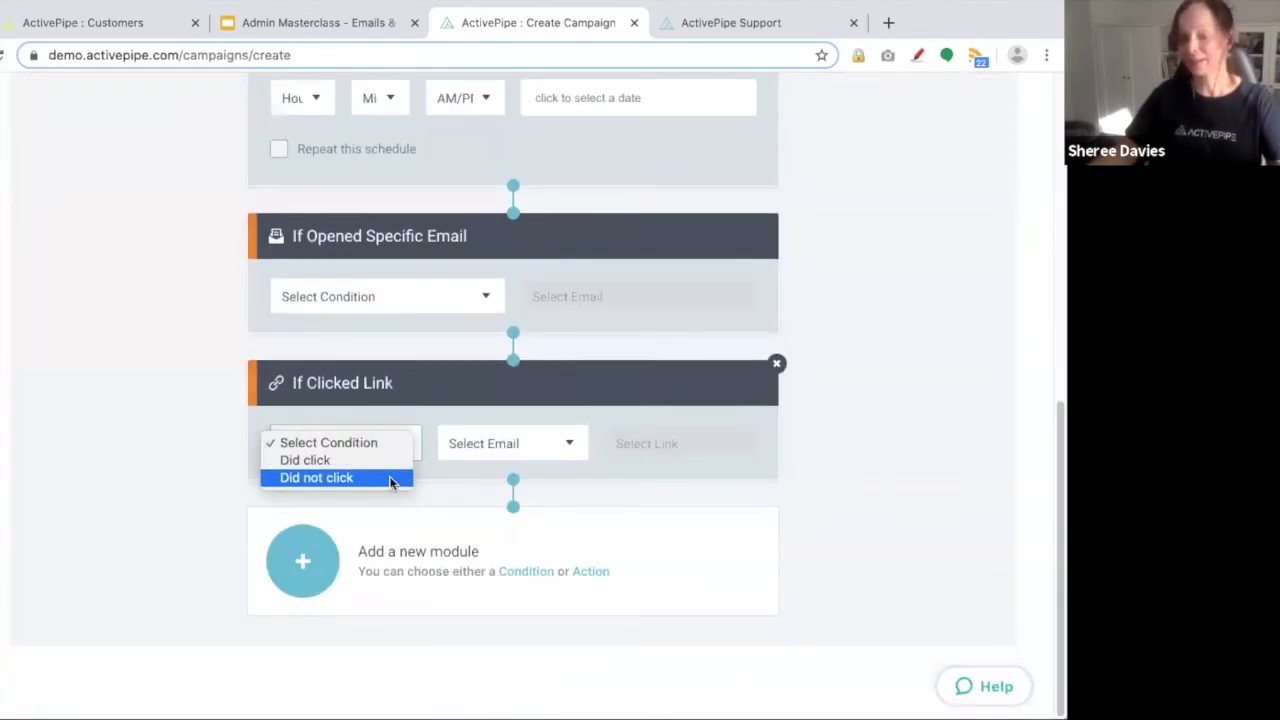
{"action": "left_click", "coordinate": [777, 365]}
{"action": "left_click", "coordinate": [777, 365]}
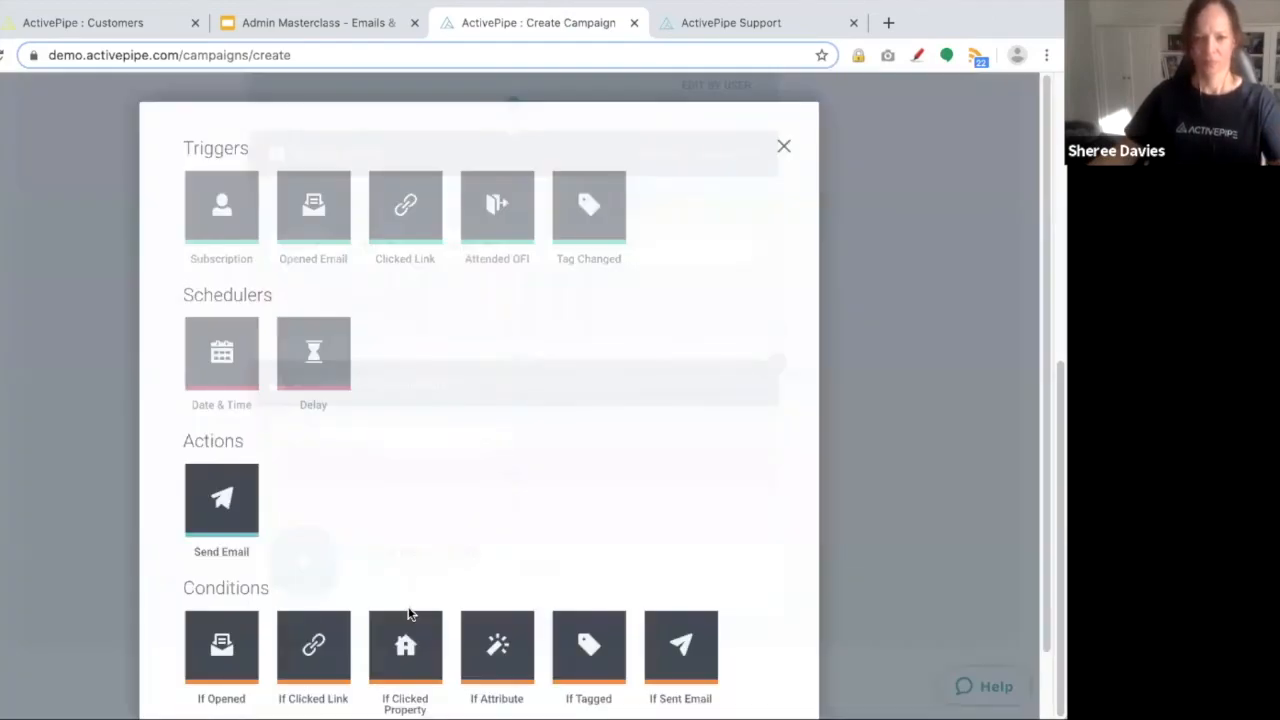
Try an If Clicked Property condition set to Did click any property in Any Email, viewing the day choices before removing the module.
{"action": "left_click", "coordinate": [447, 590]}
{"action": "left_click", "coordinate": [415, 640]}
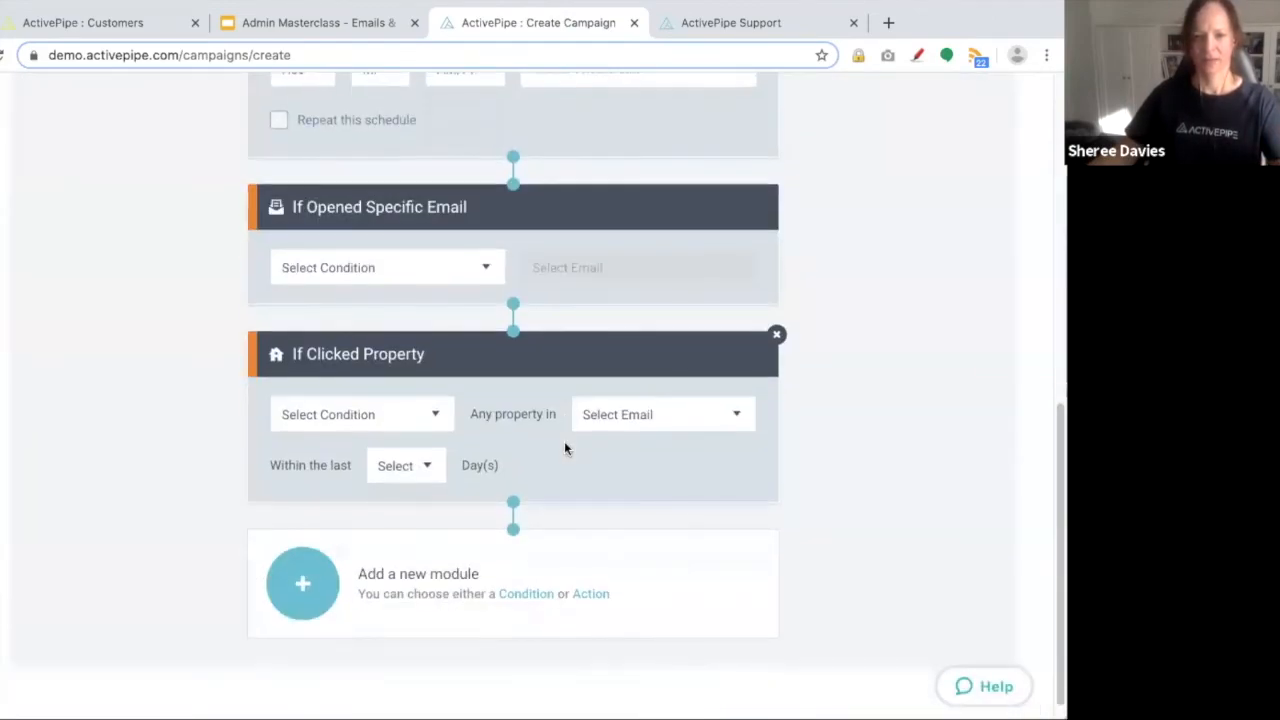
{"action": "left_click", "coordinate": [427, 416]}
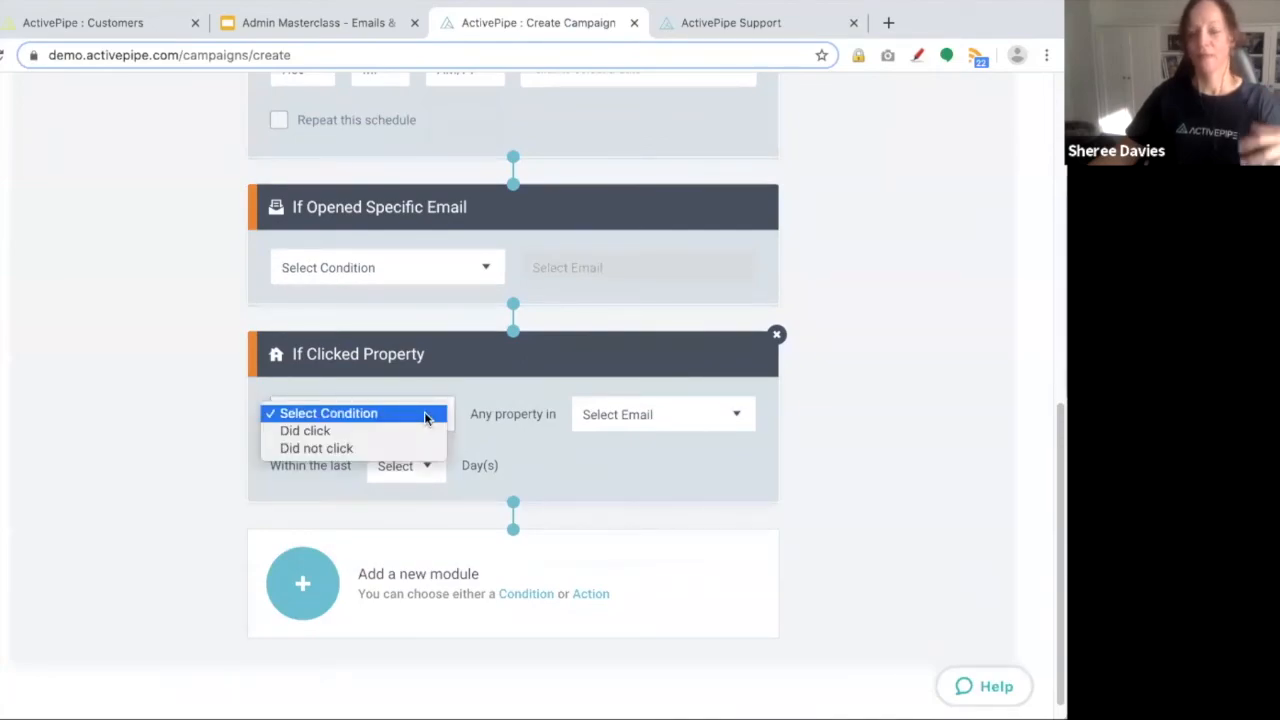
{"action": "left_click", "coordinate": [430, 432]}
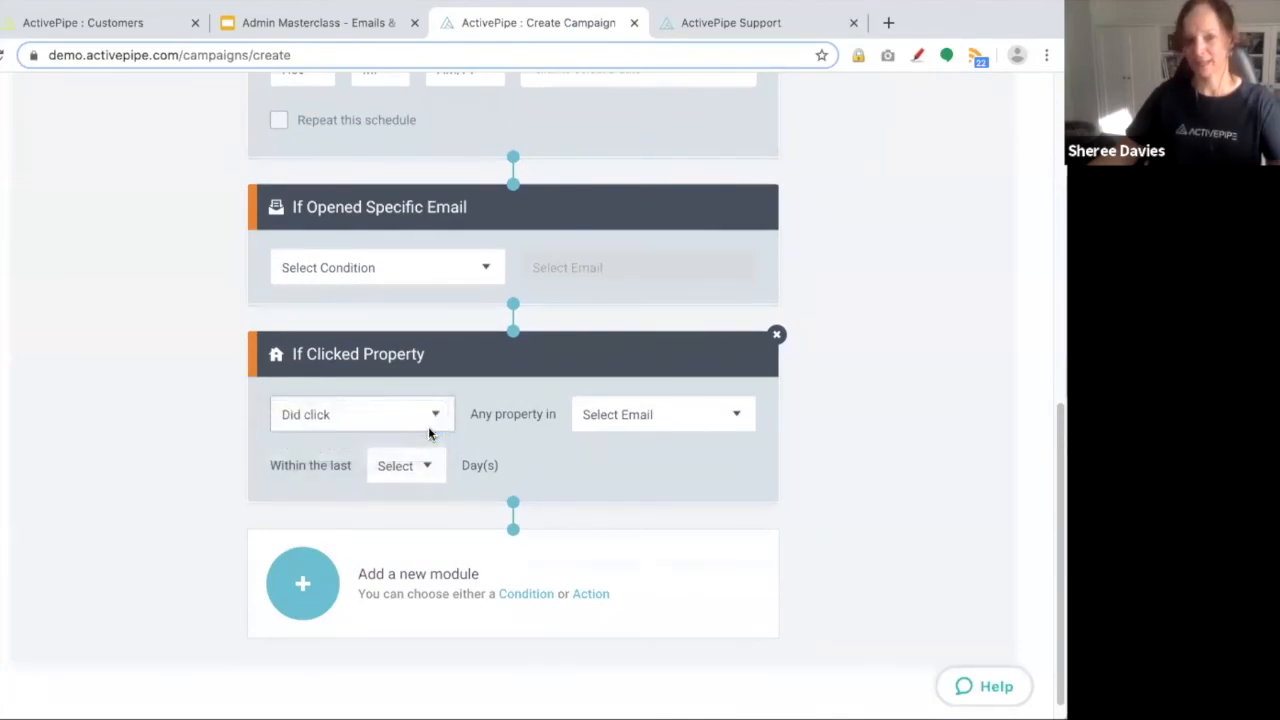
{"action": "left_click", "coordinate": [620, 418]}
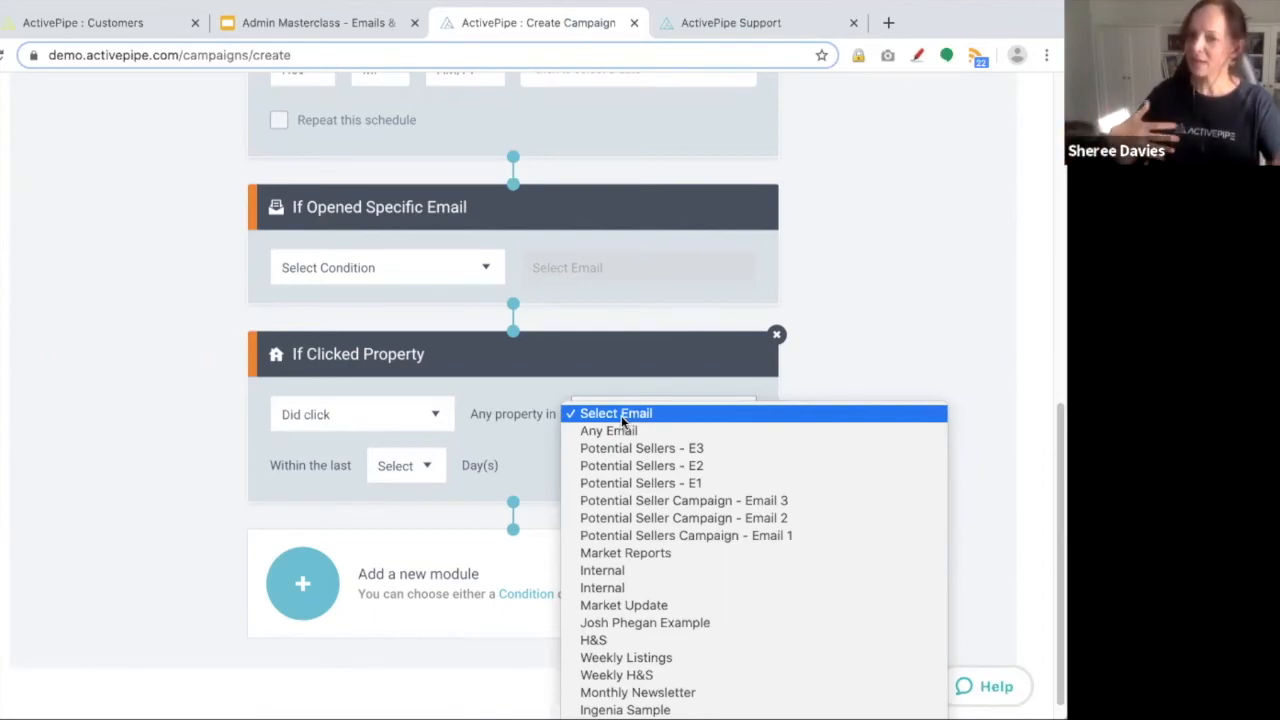
{"action": "left_click", "coordinate": [626, 430]}
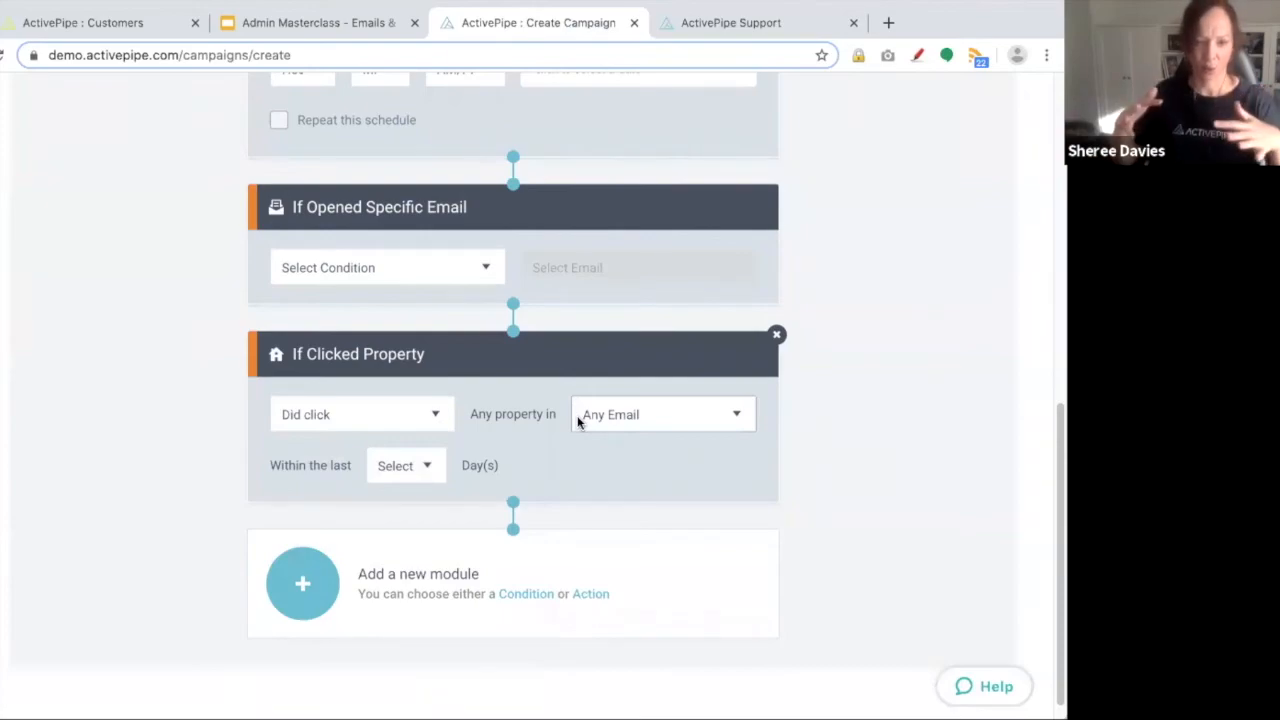
{"action": "left_click", "coordinate": [399, 470]}
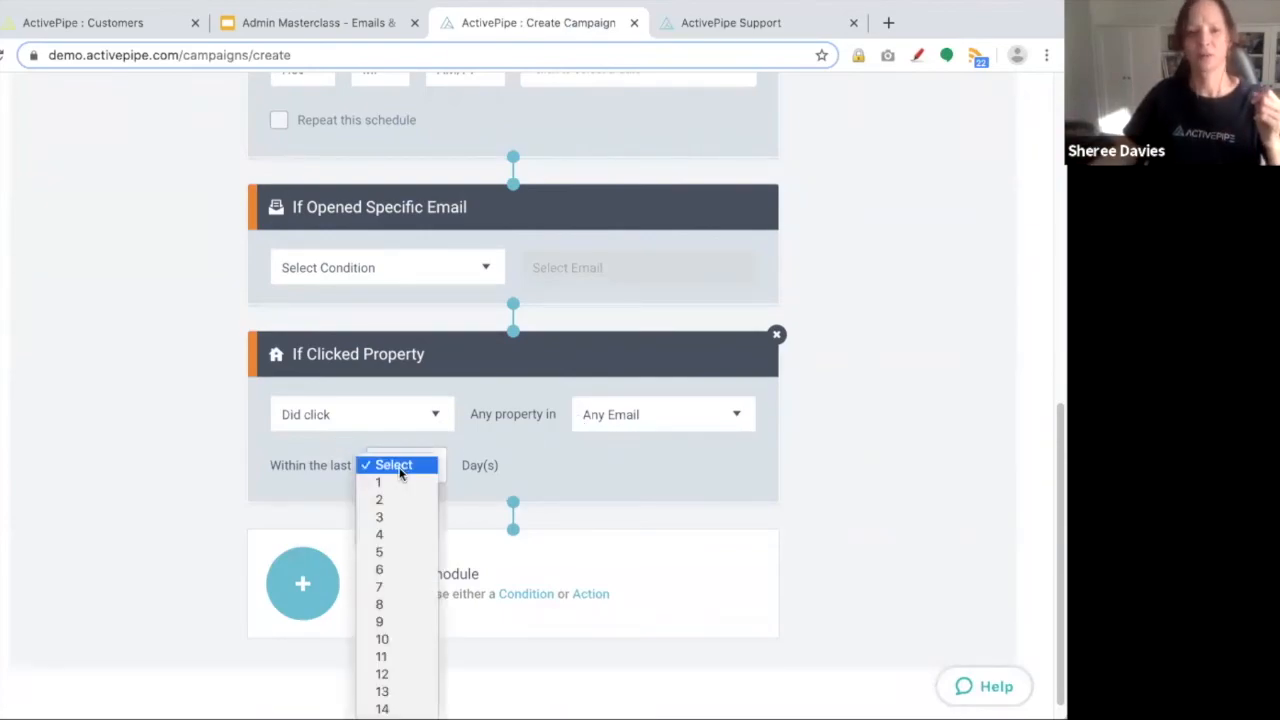
{"action": "left_click", "coordinate": [557, 505]}
{"action": "left_click", "coordinate": [776, 334]}
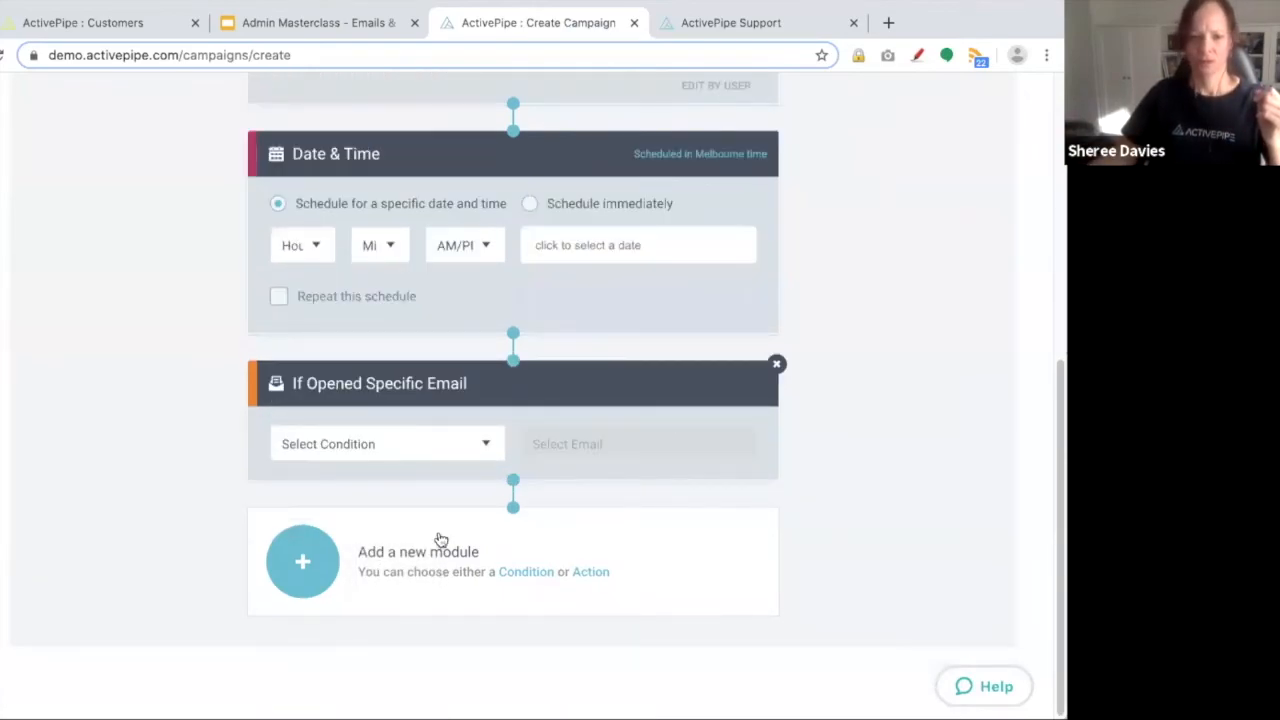
Try an If Attribute condition with Street Address set to "does not have a value", and remove the module.
{"action": "left_click", "coordinate": [540, 597]}
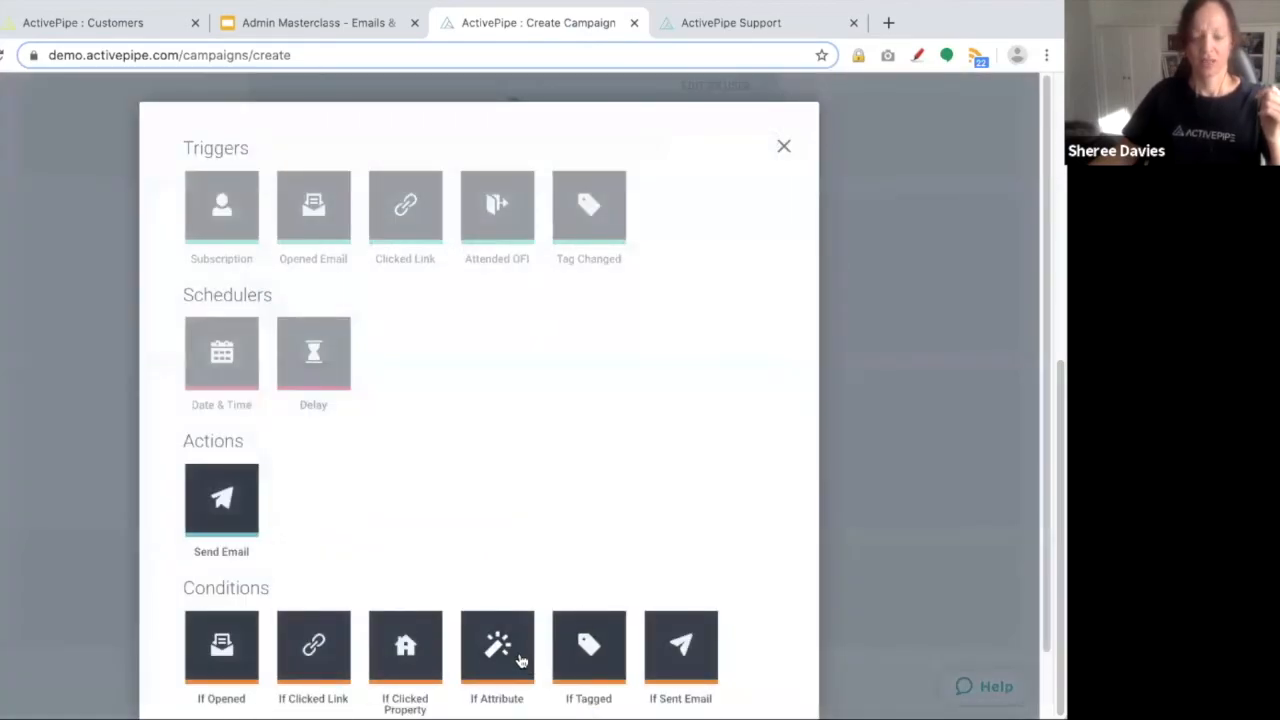
{"action": "left_click", "coordinate": [520, 660]}
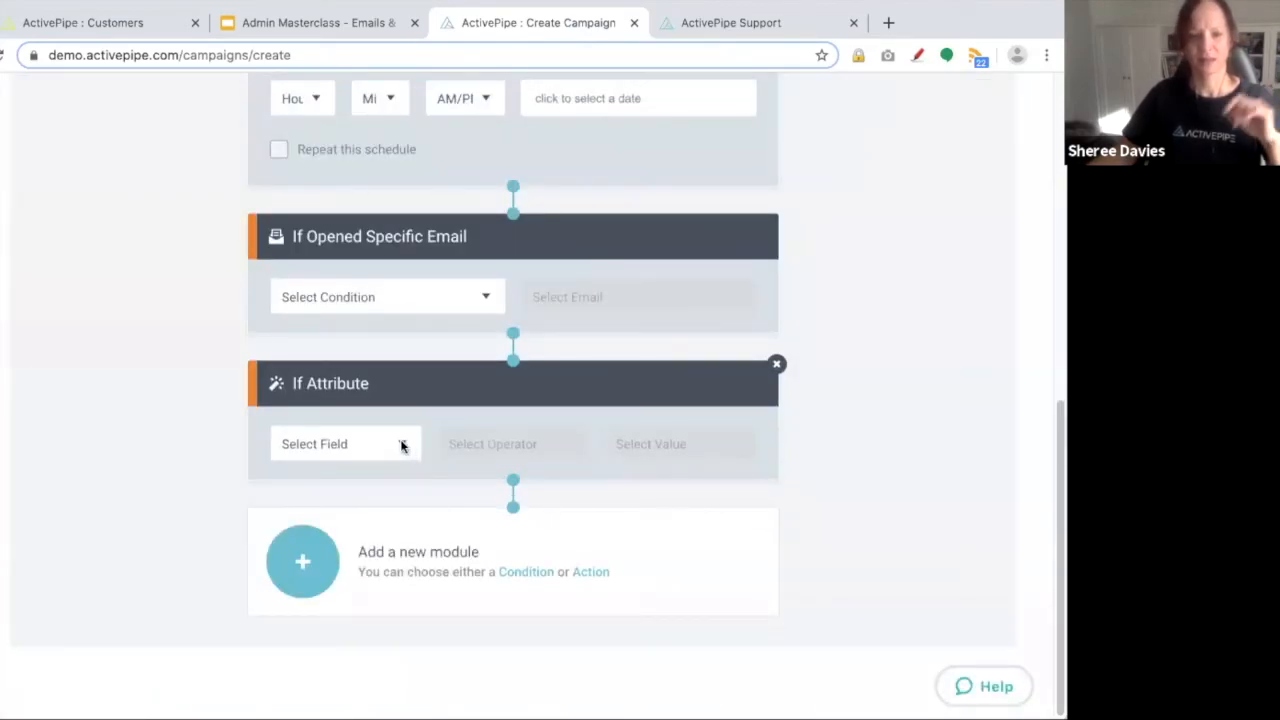
{"action": "left_click", "coordinate": [402, 445]}
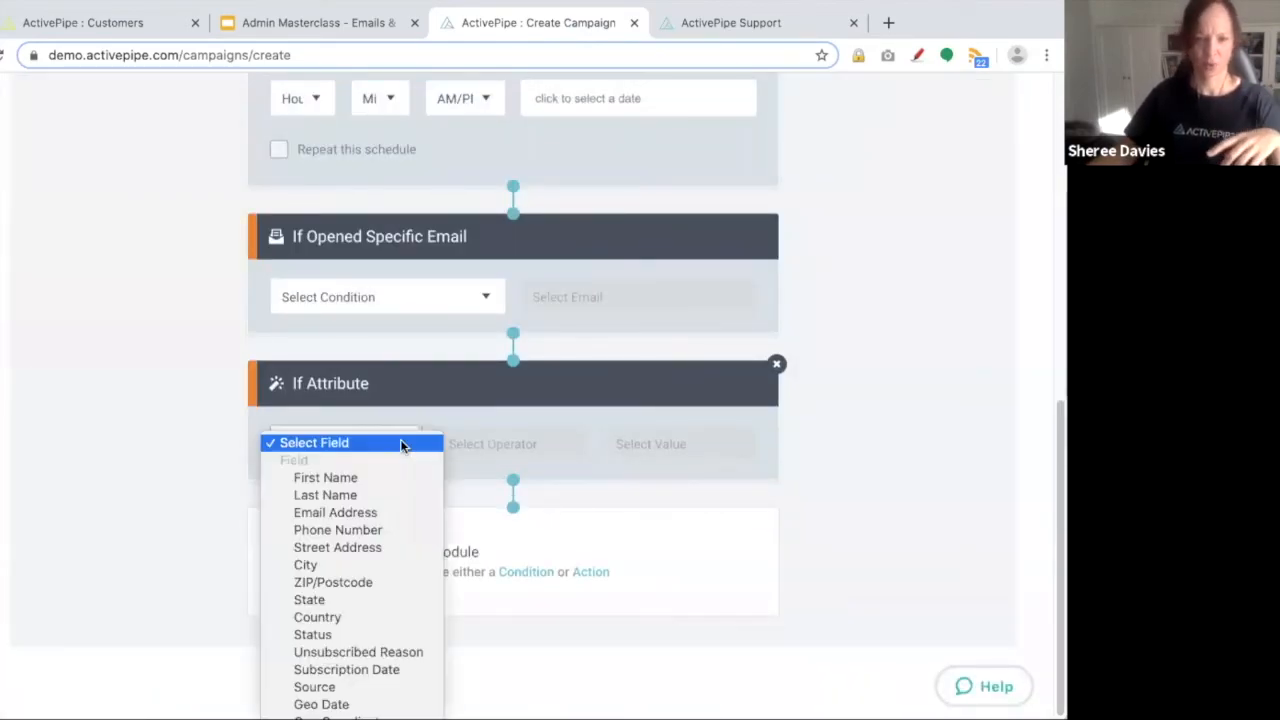
{"action": "left_click", "coordinate": [373, 549]}
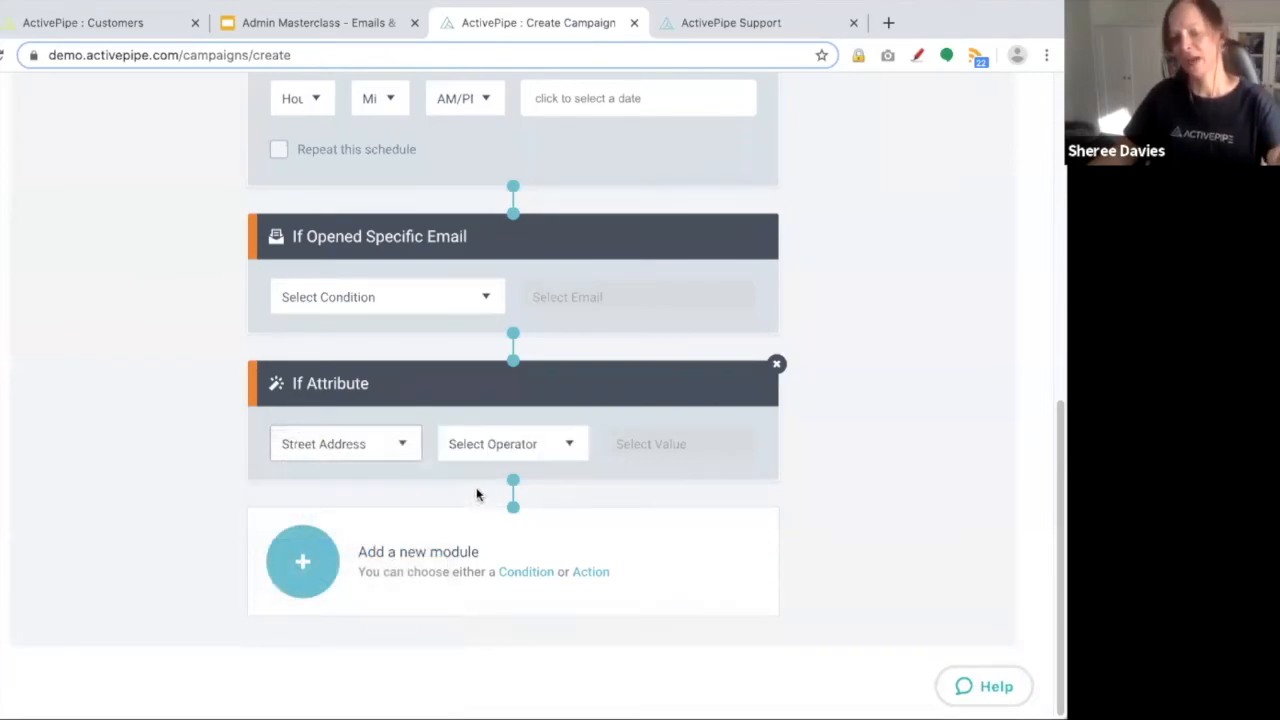
{"action": "left_click", "coordinate": [503, 446]}
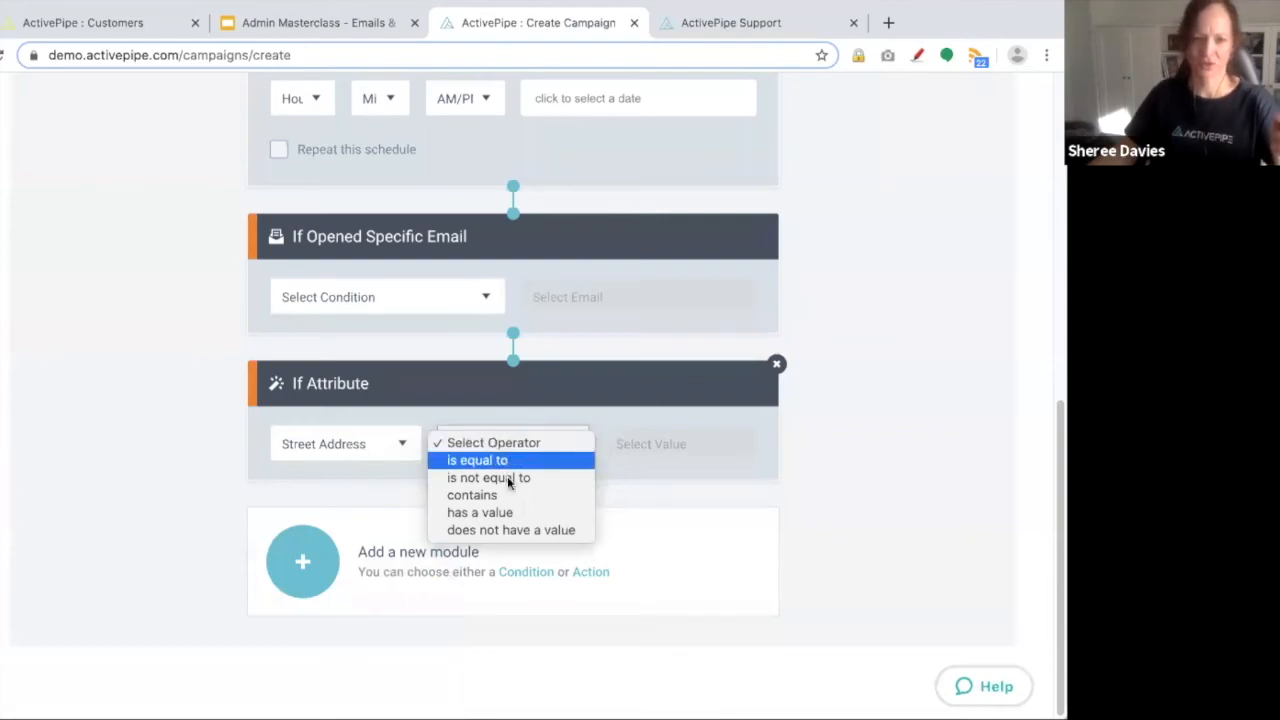
{"action": "left_click", "coordinate": [529, 530]}
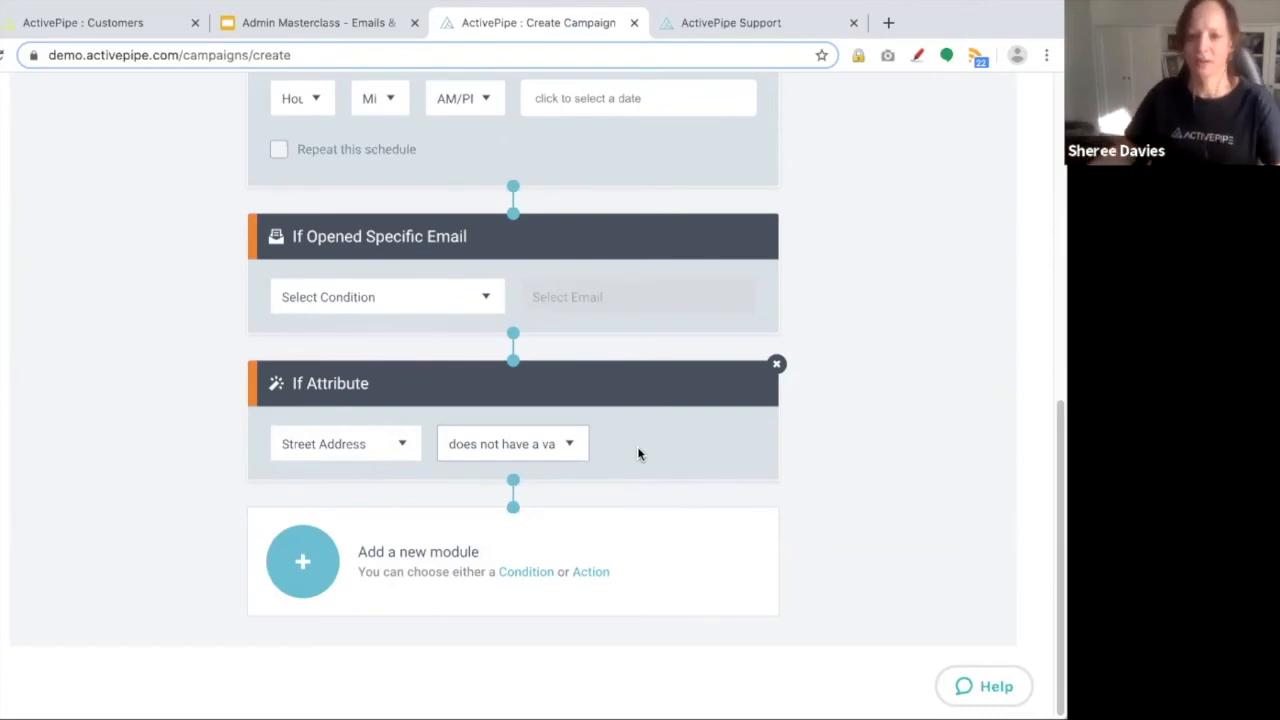
{"action": "left_click", "coordinate": [776, 364]}
Add an If Sent Email condition set to Was not sent for the email "Potential Sellers - E1".
{"action": "left_click", "coordinate": [465, 571]}
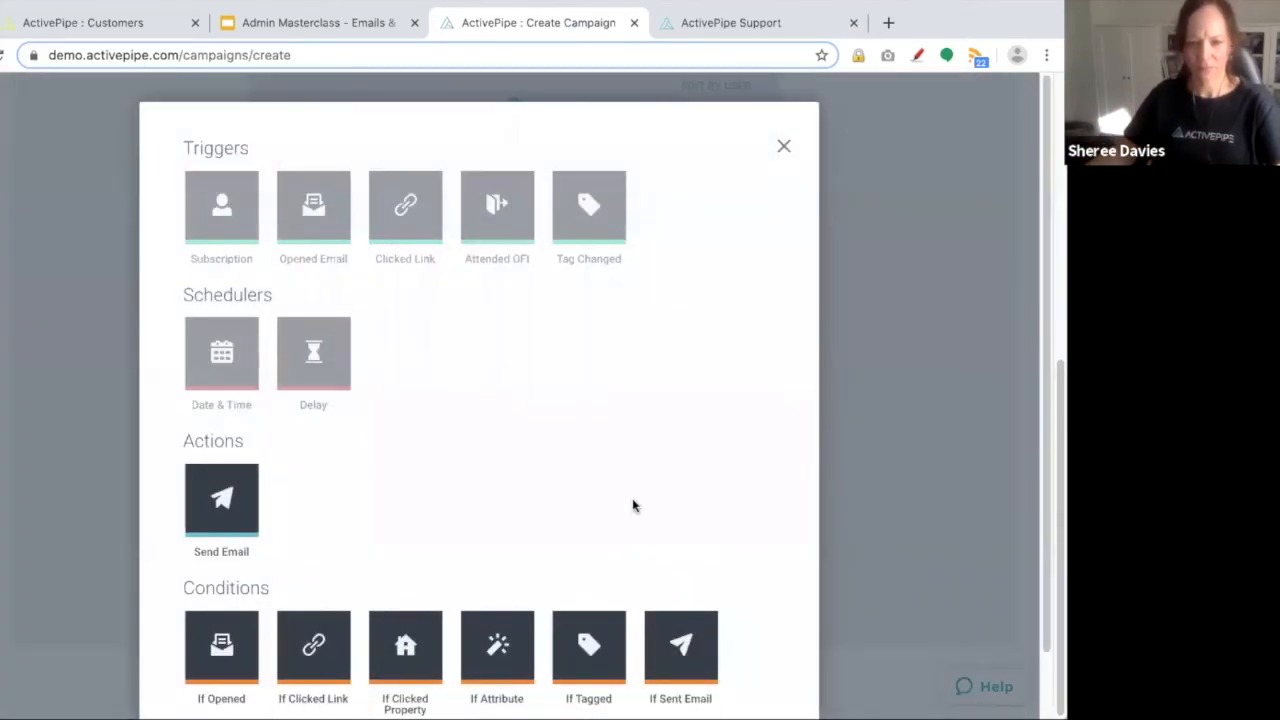
{"action": "scroll", "coordinate": [632, 498], "scroll_direction": "down", "scroll_amount": 1}
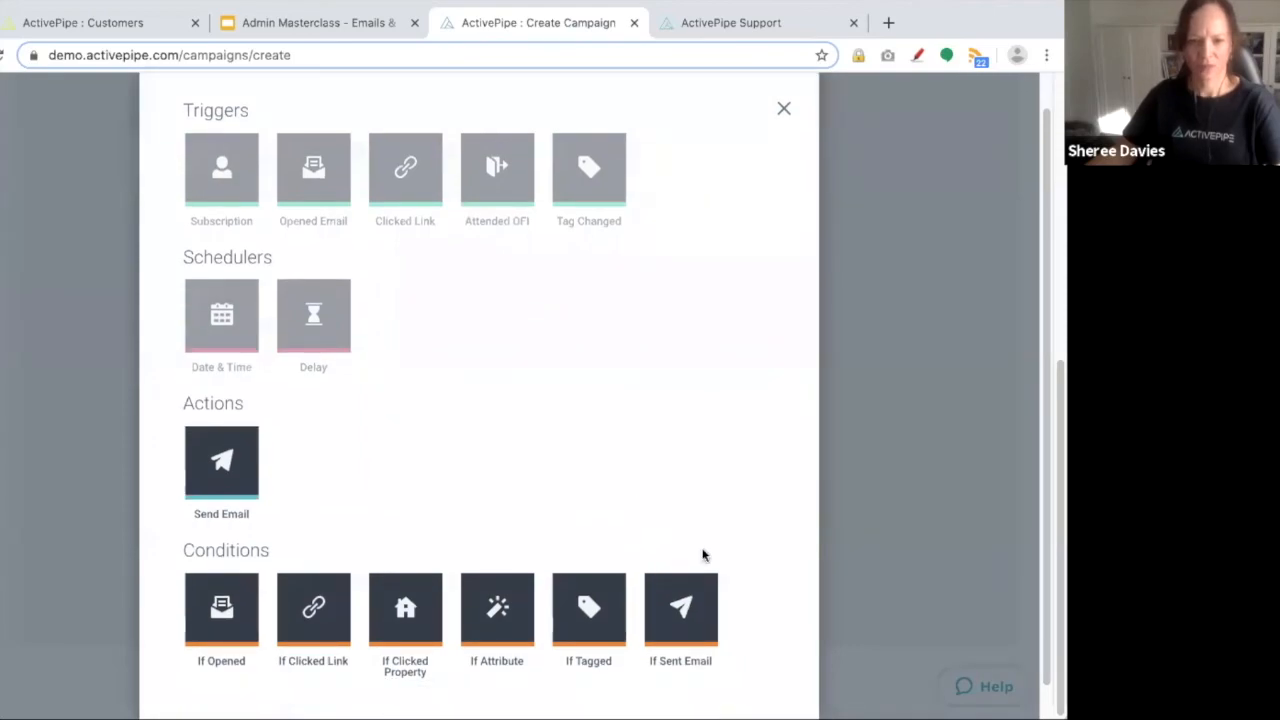
{"action": "left_click", "coordinate": [678, 606]}
{"action": "scroll", "coordinate": [424, 468], "scroll_direction": "up", "scroll_amount": 1}
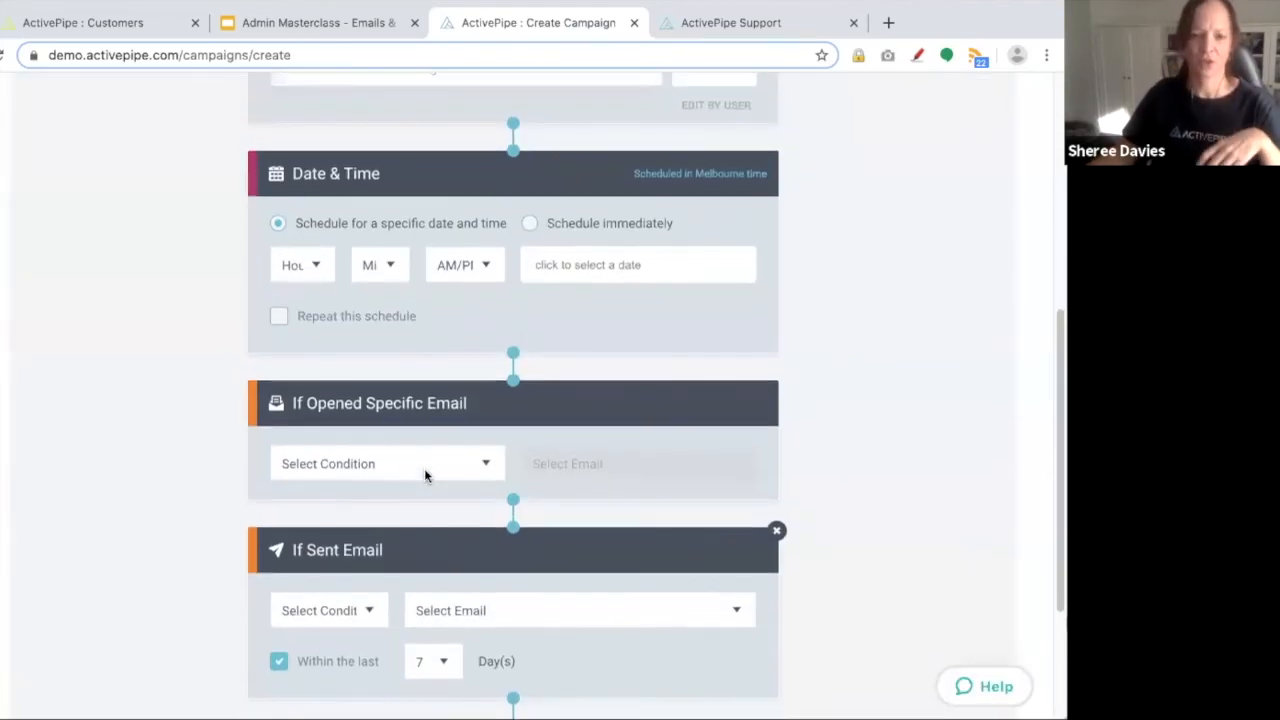
{"action": "scroll", "coordinate": [863, 492], "scroll_direction": "down", "scroll_amount": 2}
{"action": "scroll", "coordinate": [906, 471], "scroll_direction": "down", "scroll_amount": 1}
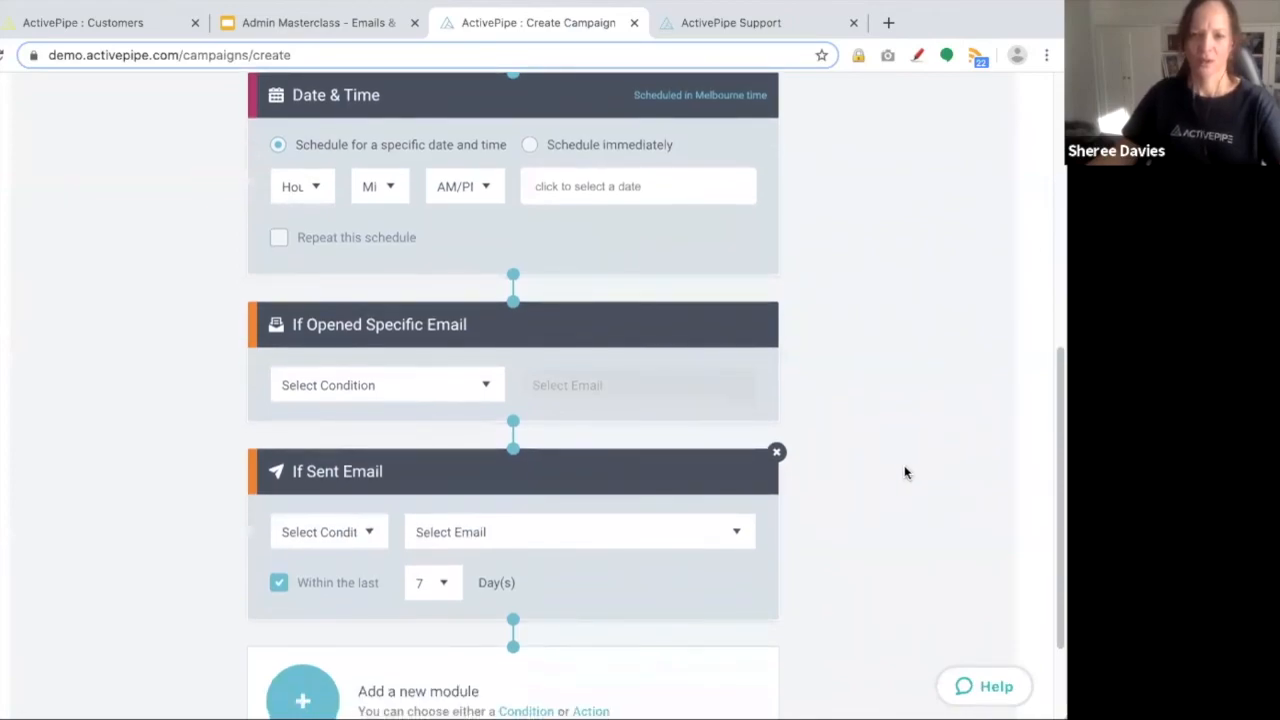
{"action": "left_click", "coordinate": [351, 533]}
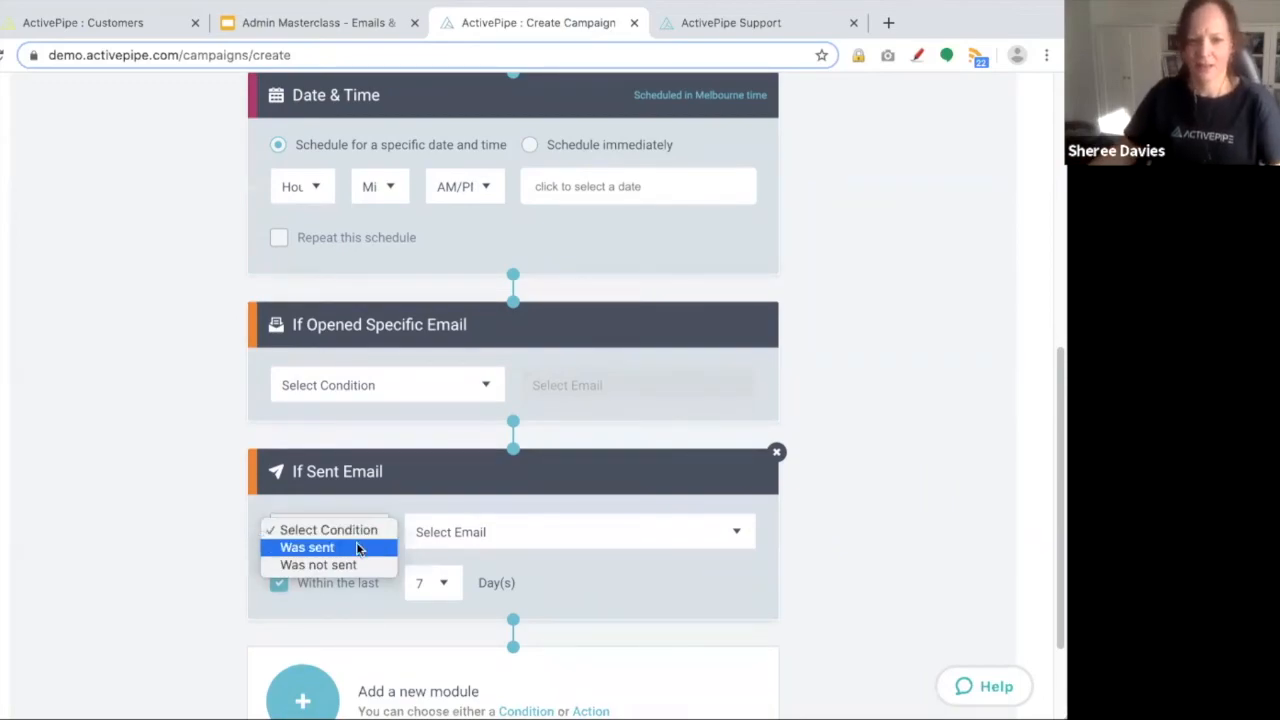
{"action": "left_click", "coordinate": [357, 565]}
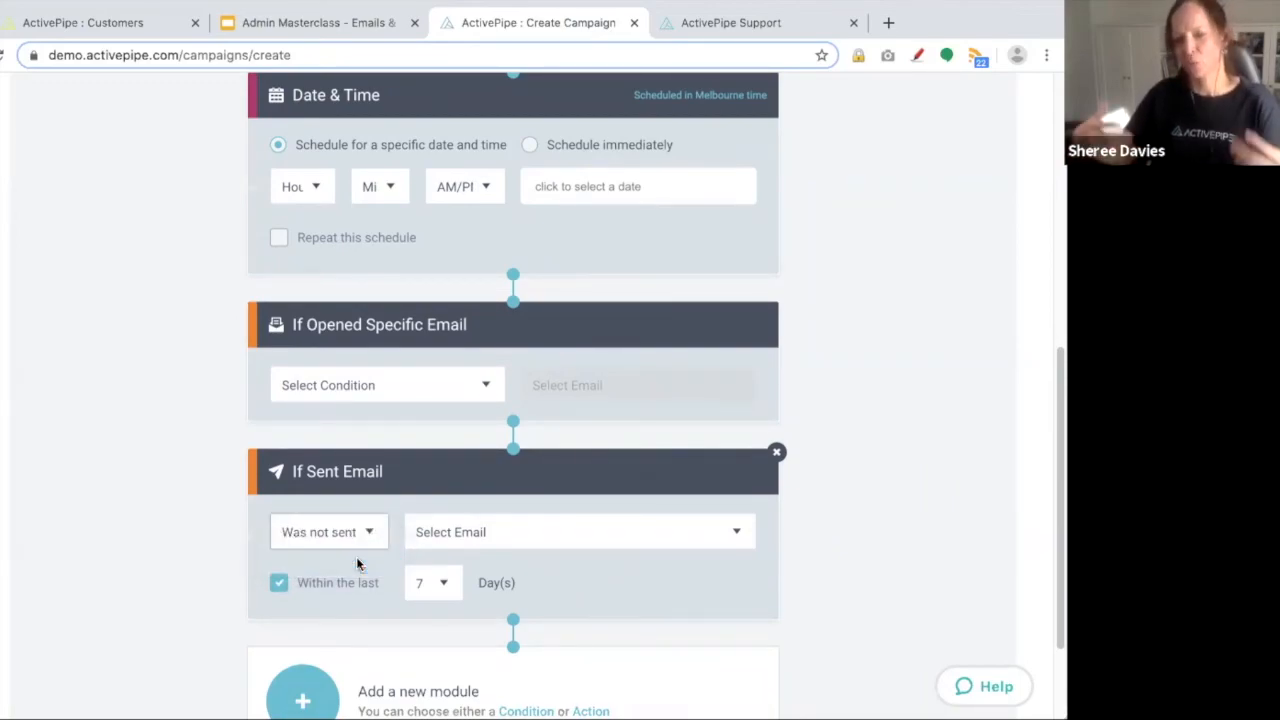
{"action": "left_click", "coordinate": [483, 535]}
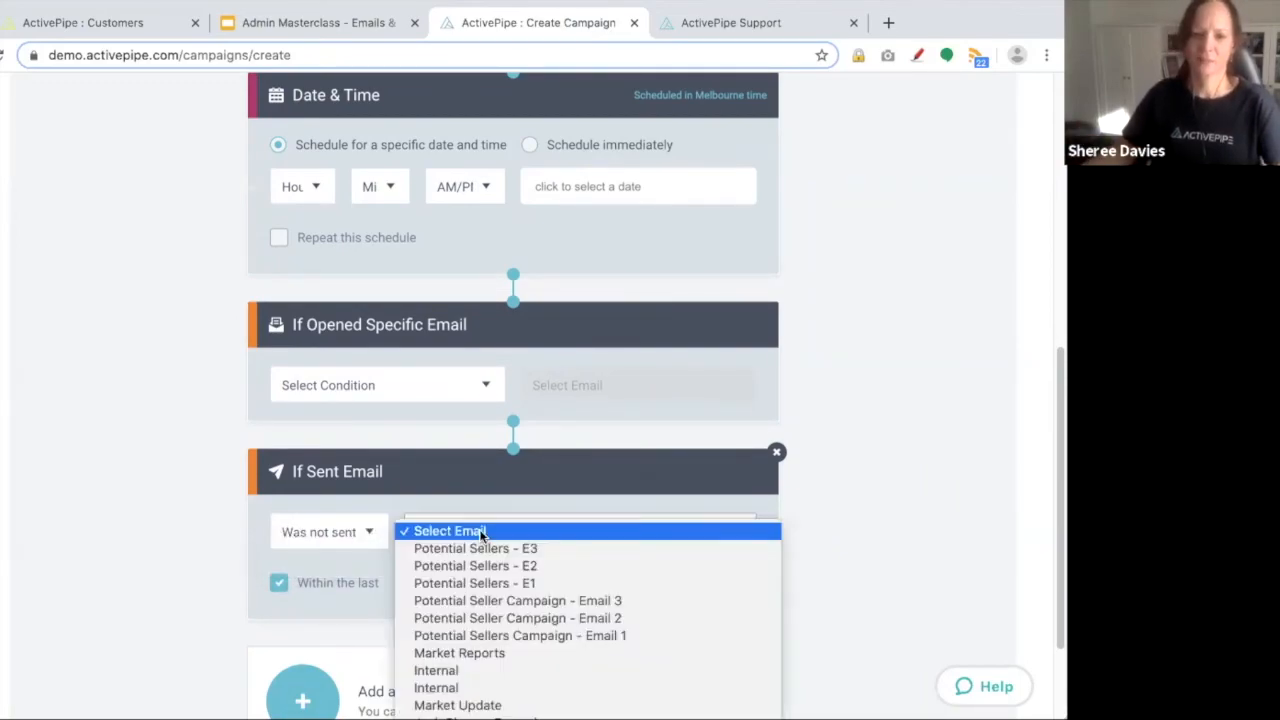
{"action": "left_click", "coordinate": [578, 584]}
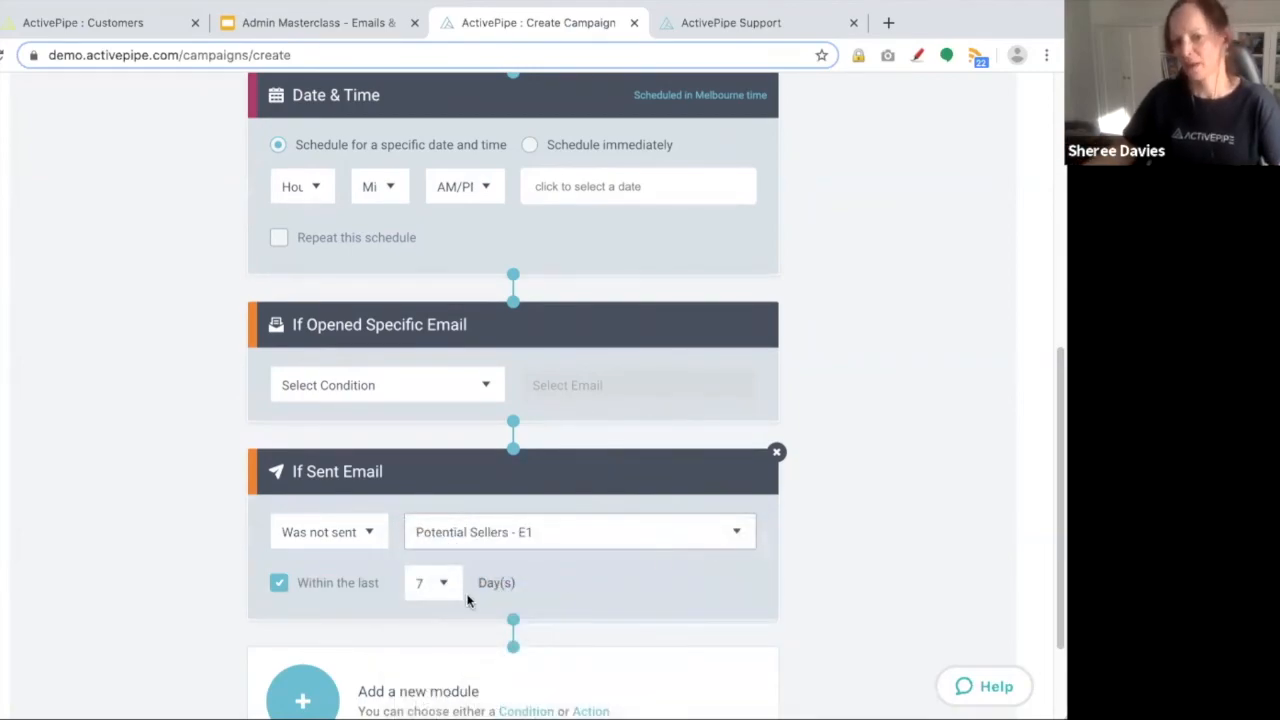
Set the If Sent Email condition's period to within the last 30 days.
{"action": "left_click", "coordinate": [434, 588]}
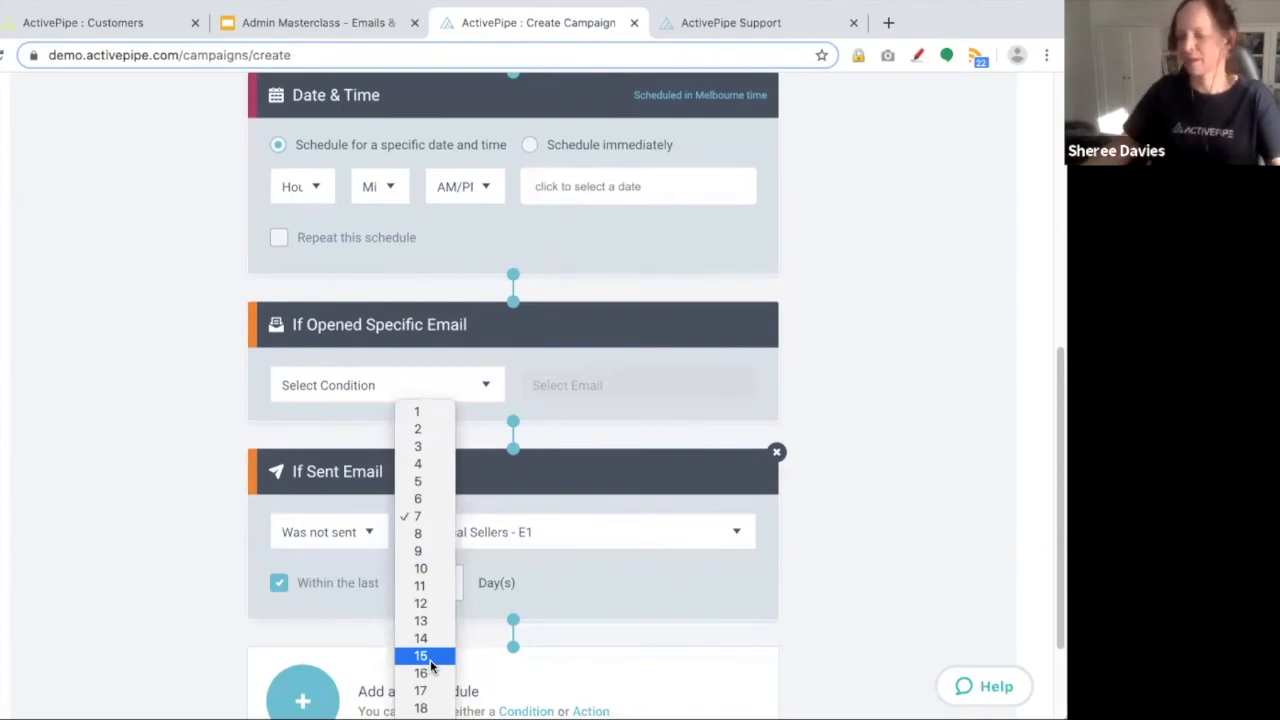
{"action": "left_click", "coordinate": [623, 590]}
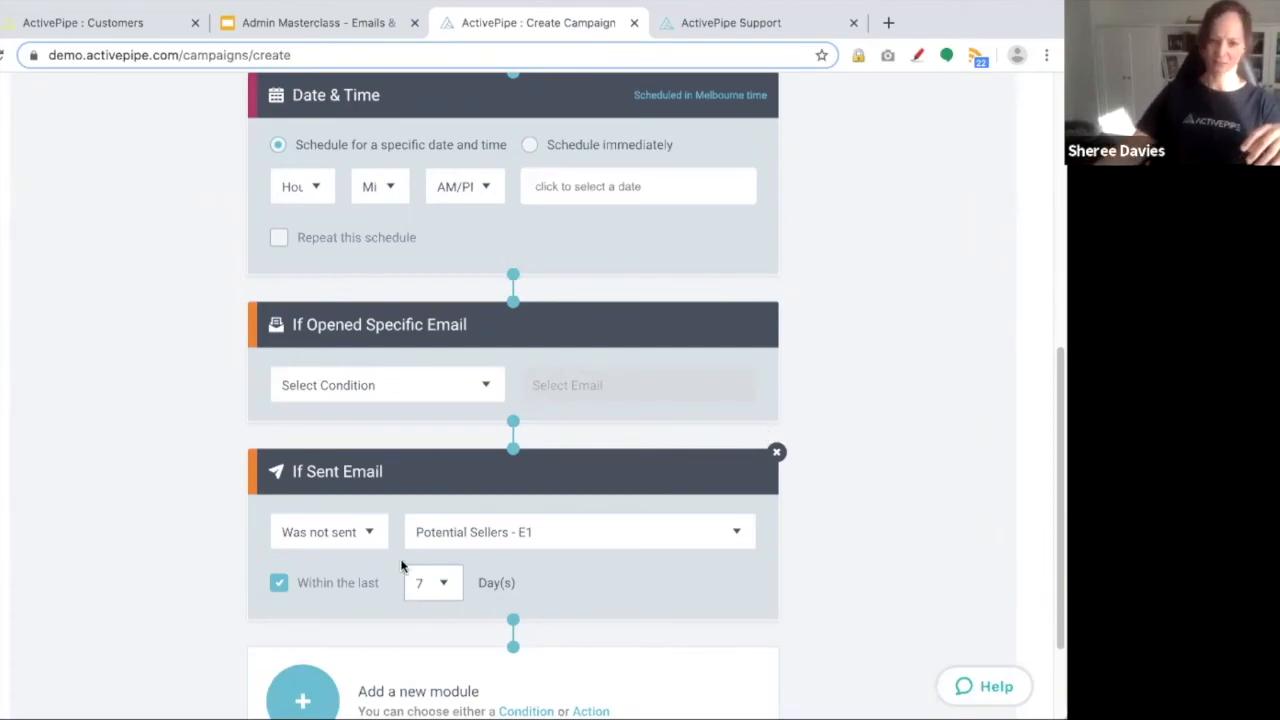
{"action": "left_click", "coordinate": [446, 582]}
{"action": "key", "text": "3"}
{"action": "key", "text": "0"}
{"action": "key", "text": "Return"}
Switch to the ActivePipe Support site, view its search field and open the Help chat's contact options.
{"action": "scroll", "coordinate": [872, 340], "scroll_direction": "up", "scroll_amount": 3}
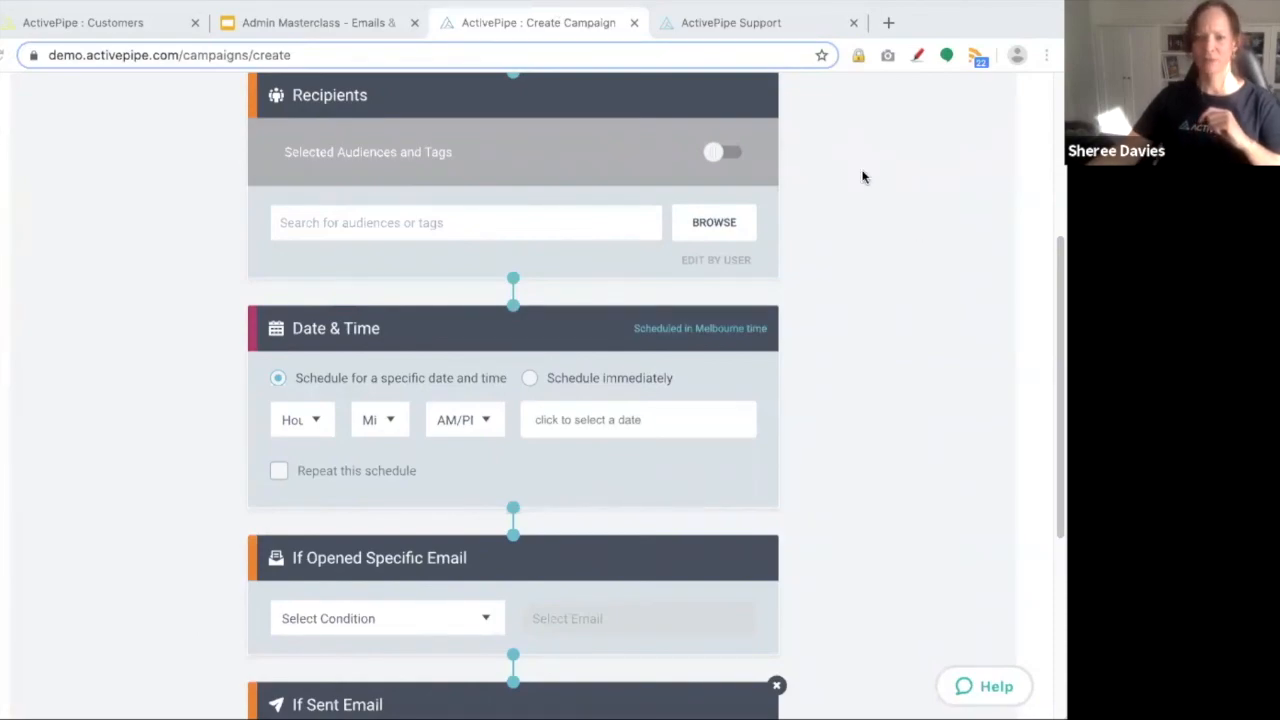
{"action": "left_click", "coordinate": [737, 22]}
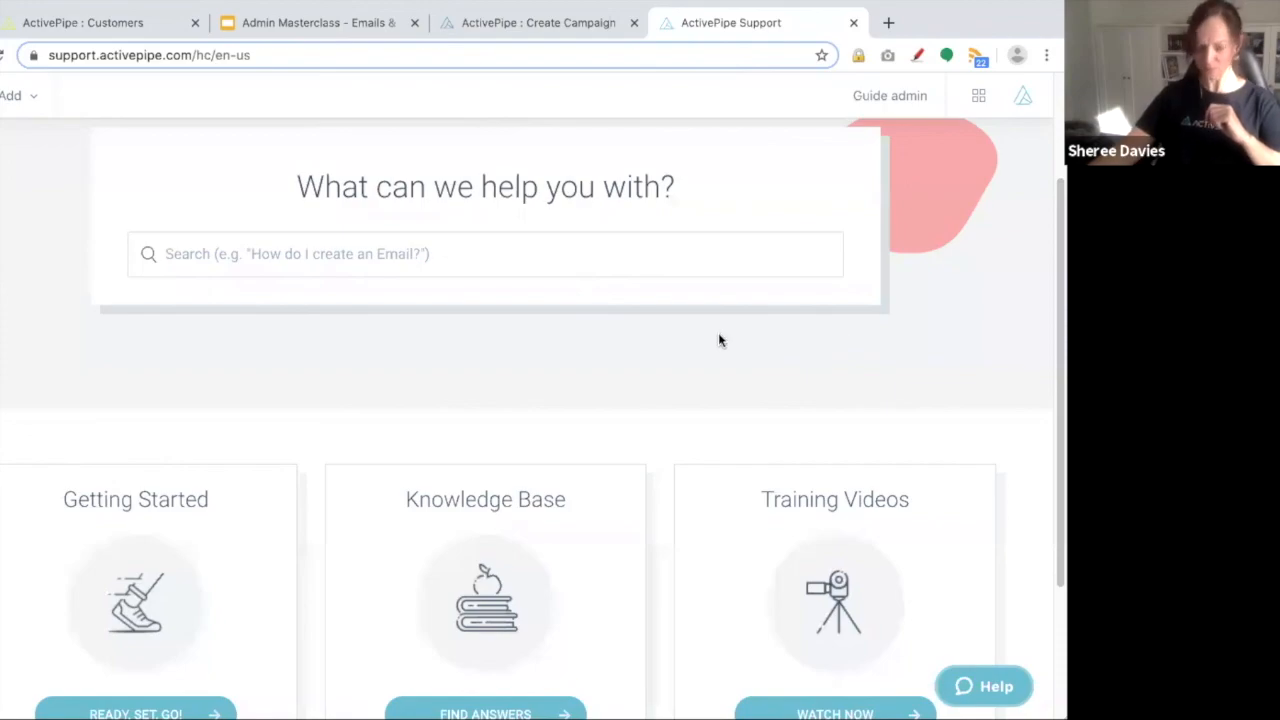
{"action": "left_click", "coordinate": [312, 253]}
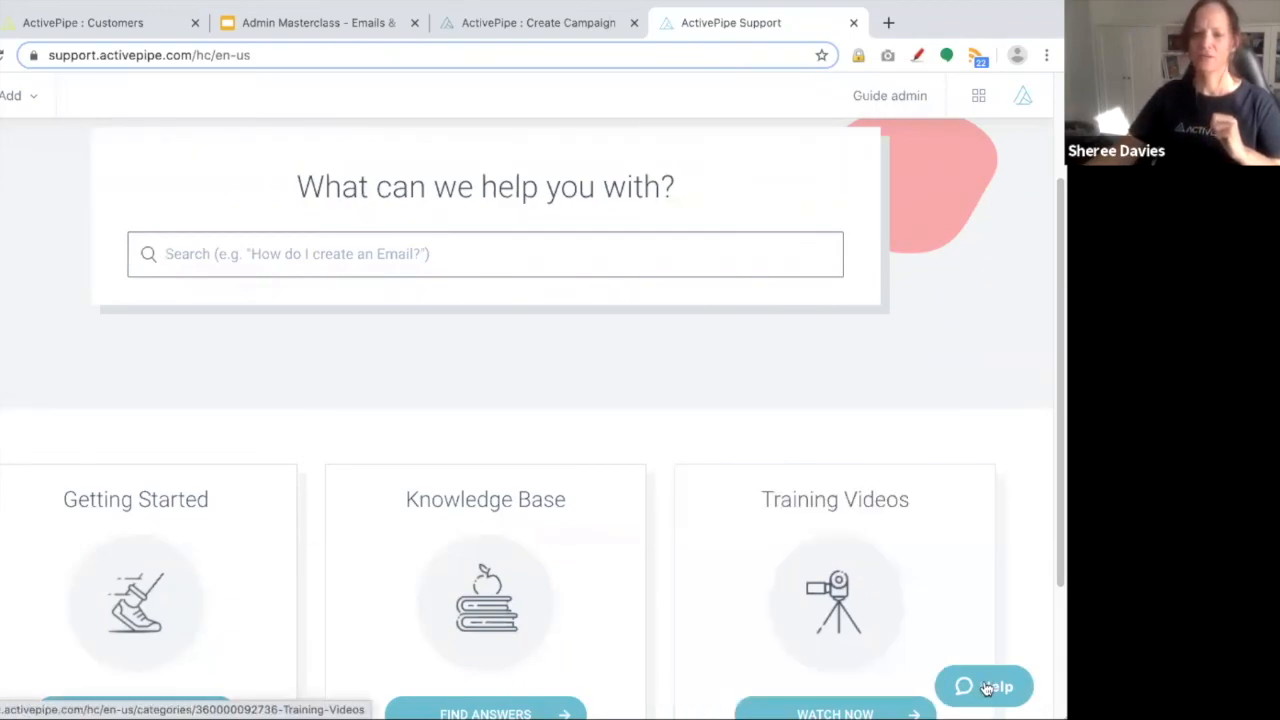
{"action": "left_click", "coordinate": [1018, 690]}
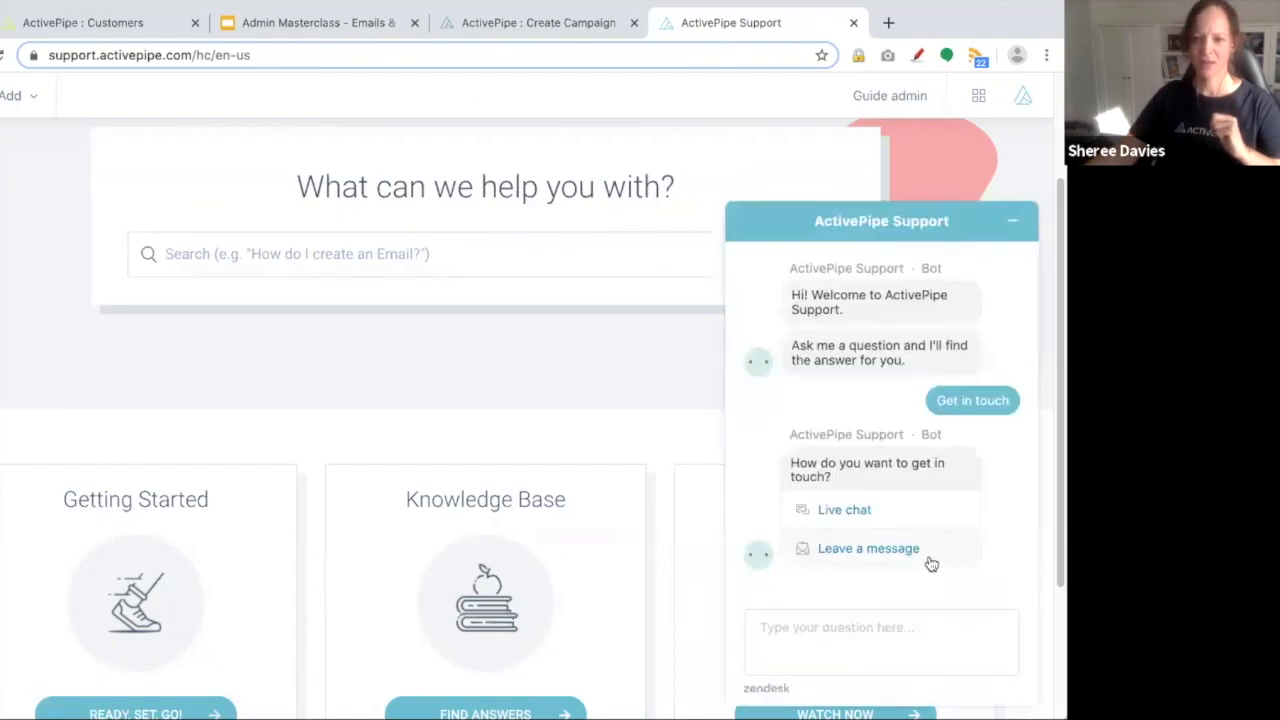